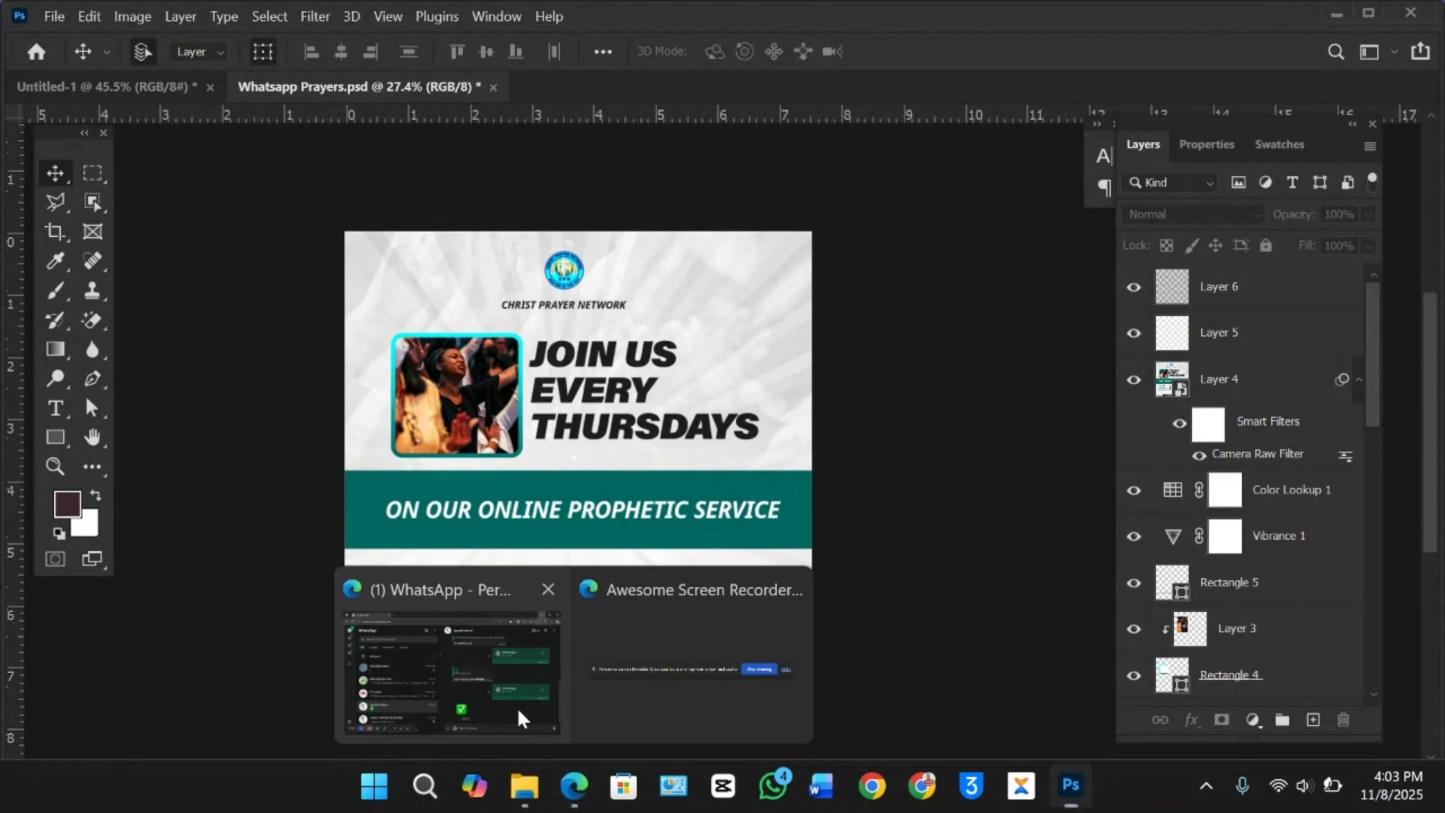
Check the open WhatsApp Web chat in the browser and return to the flyer in Photoshop.
{"action": "left_click", "coordinate": [516, 706]}
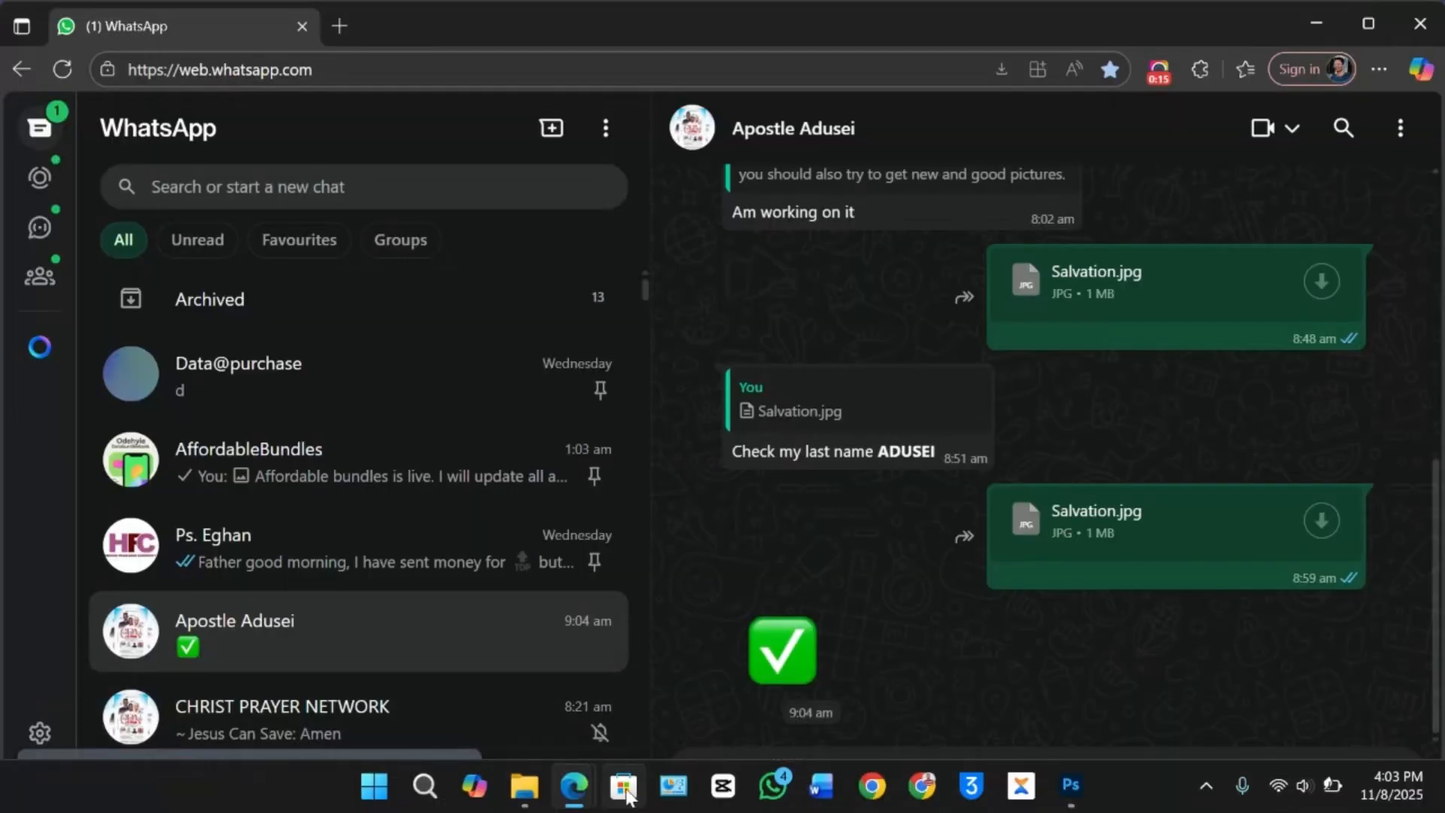
{"action": "mouse_move", "coordinate": [572, 794]}
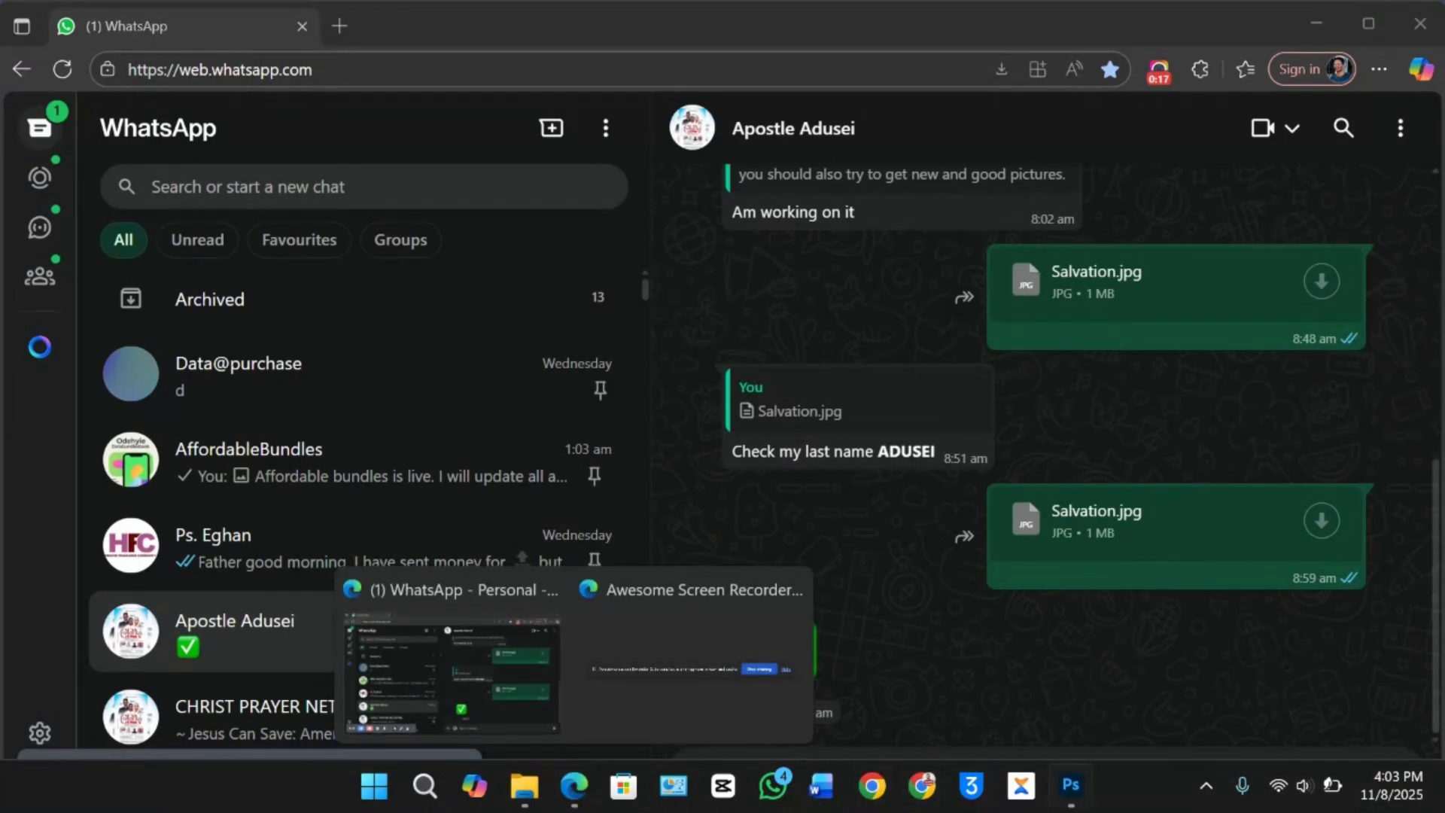
{"action": "left_click", "coordinate": [1069, 791]}
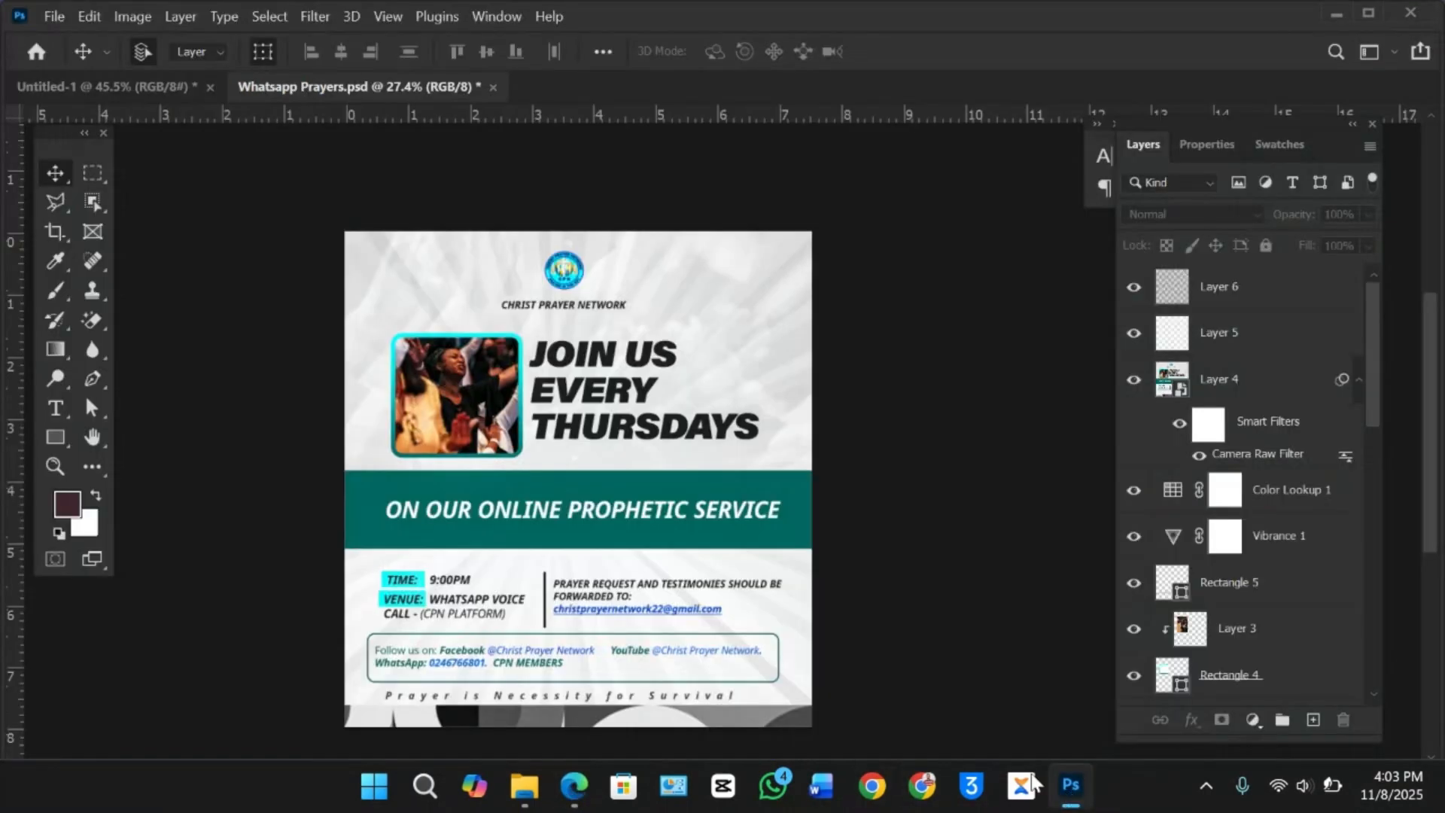
Examine the Whatsapp Prayers flyer, covering its logo, headline, photo, green service banner and the event and contact details below.
{"action": "scroll", "coordinate": [623, 544], "scroll_direction": "down", "scroll_amount": 1}
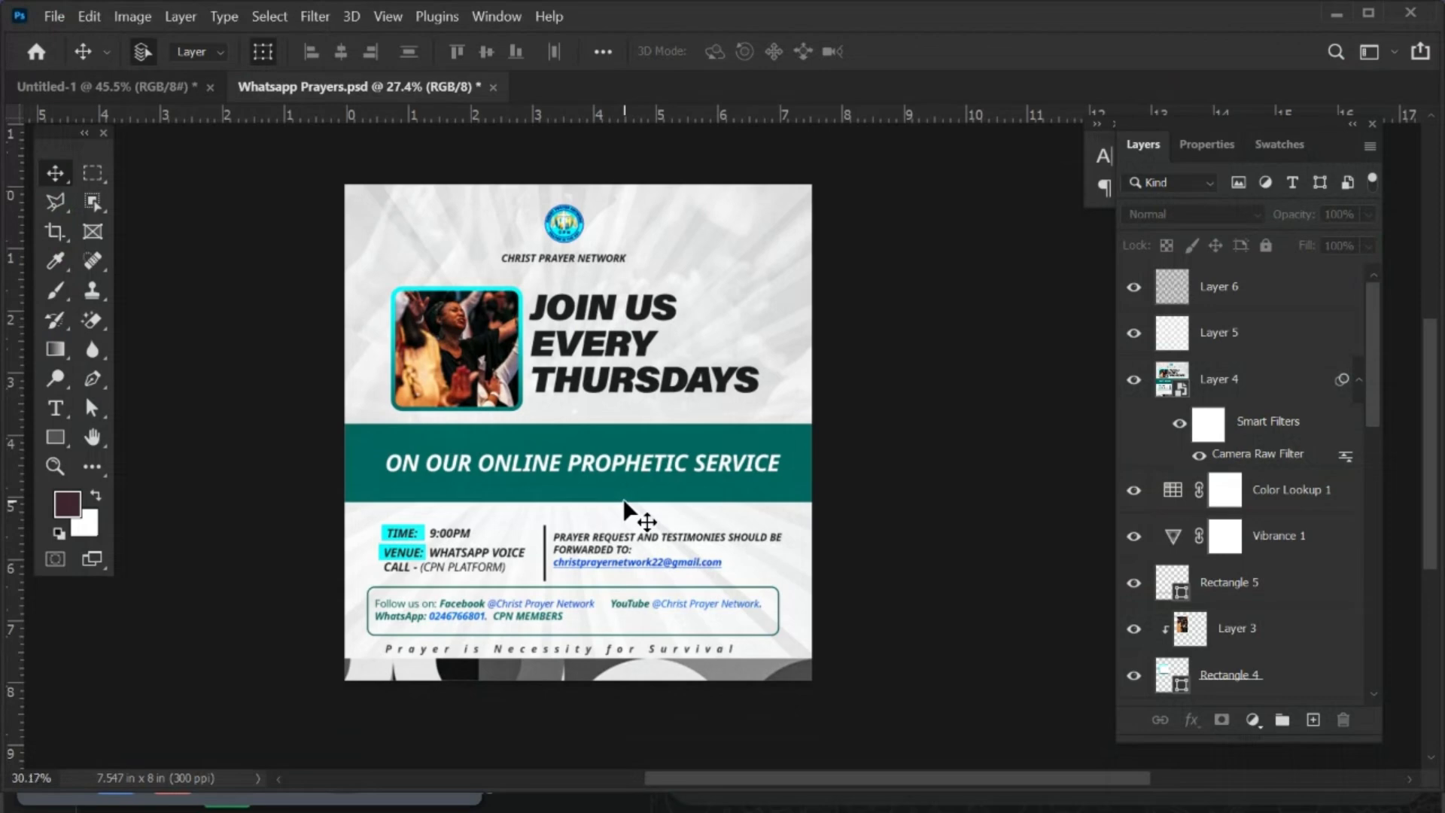
{"action": "scroll", "coordinate": [625, 512], "scroll_direction": "up", "scroll_amount": 2}
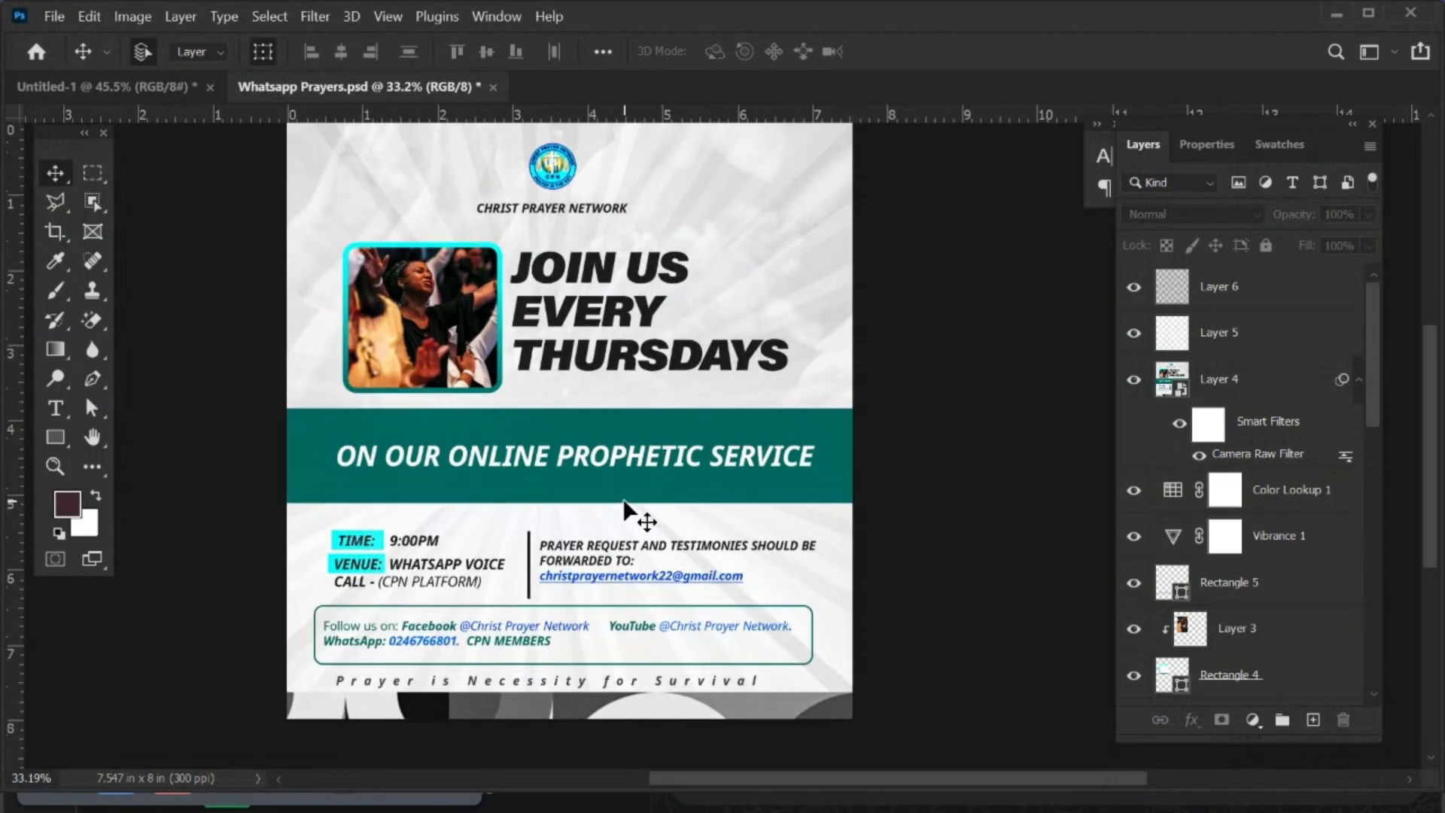
{"action": "scroll", "coordinate": [623, 500], "scroll_direction": "down", "scroll_amount": 2}
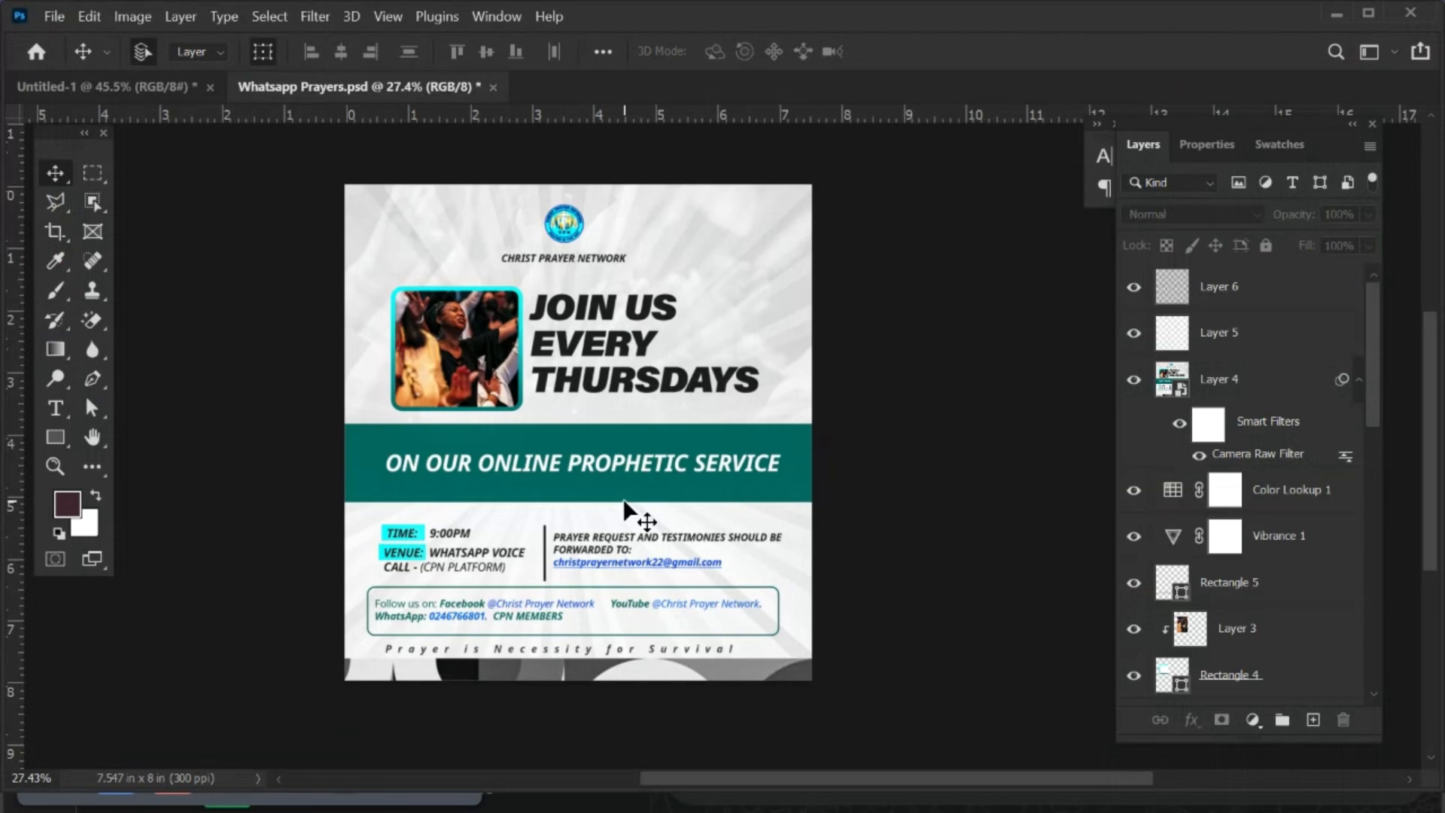
{"action": "scroll", "coordinate": [623, 498], "scroll_direction": "up", "scroll_amount": 2}
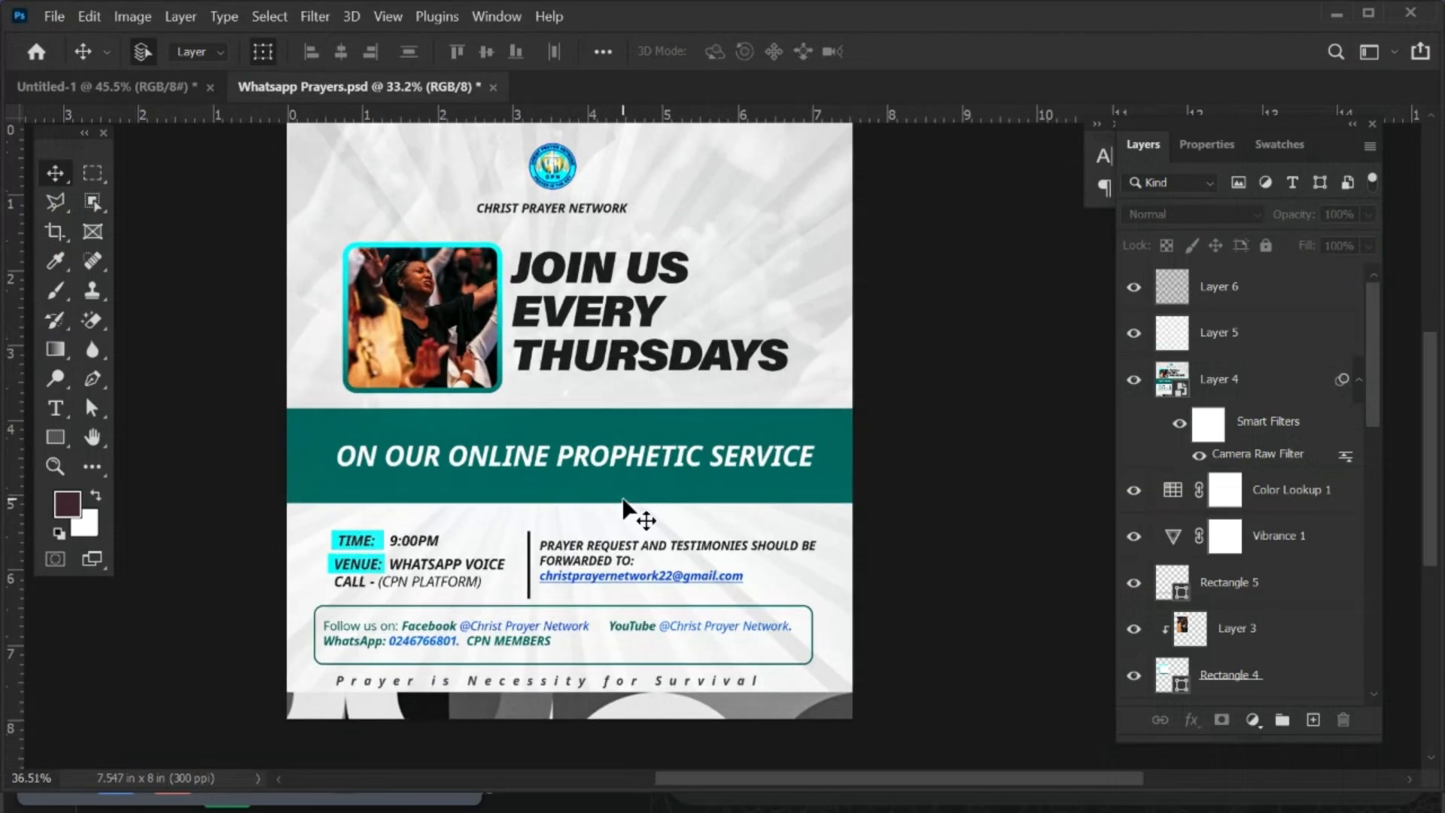
{"action": "scroll", "coordinate": [624, 500], "scroll_direction": "up", "scroll_amount": 1}
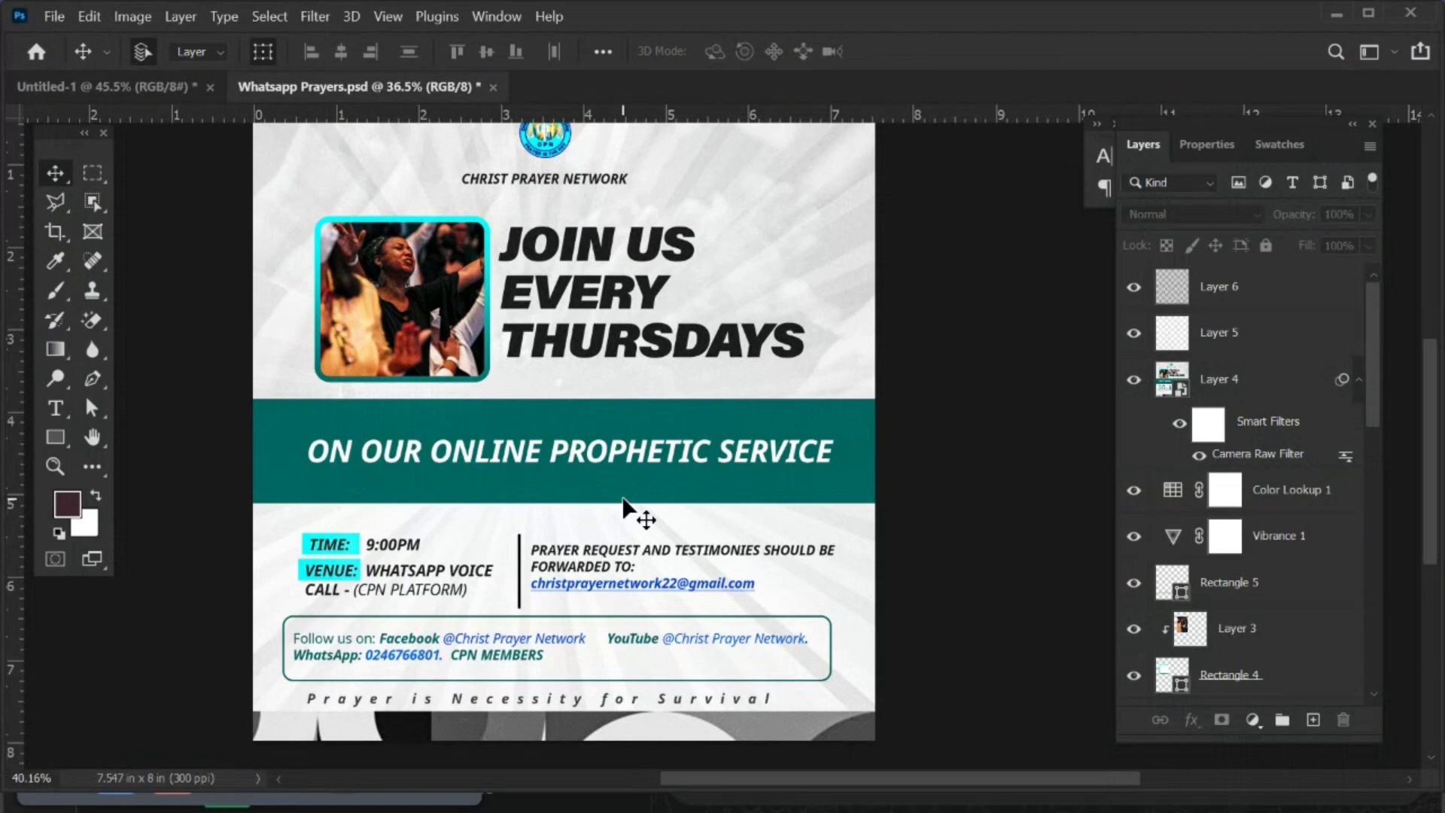
{"action": "scroll", "coordinate": [624, 498], "scroll_direction": "up", "scroll_amount": 1}
{"action": "scroll", "coordinate": [592, 488], "scroll_direction": "down", "scroll_amount": 2}
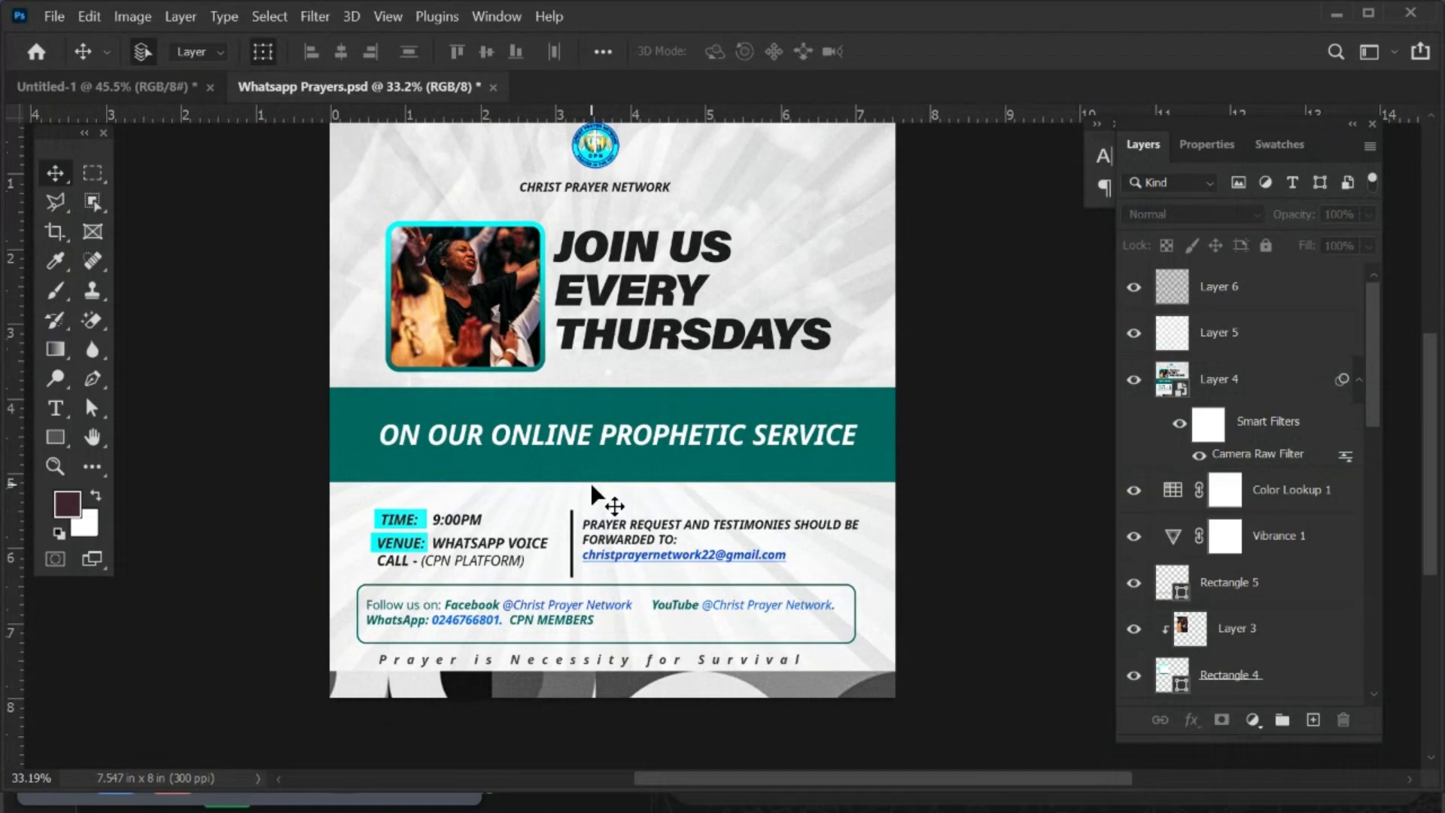
{"action": "left_click_drag", "start_coordinate": [549, 334], "coordinate": [542, 376]}
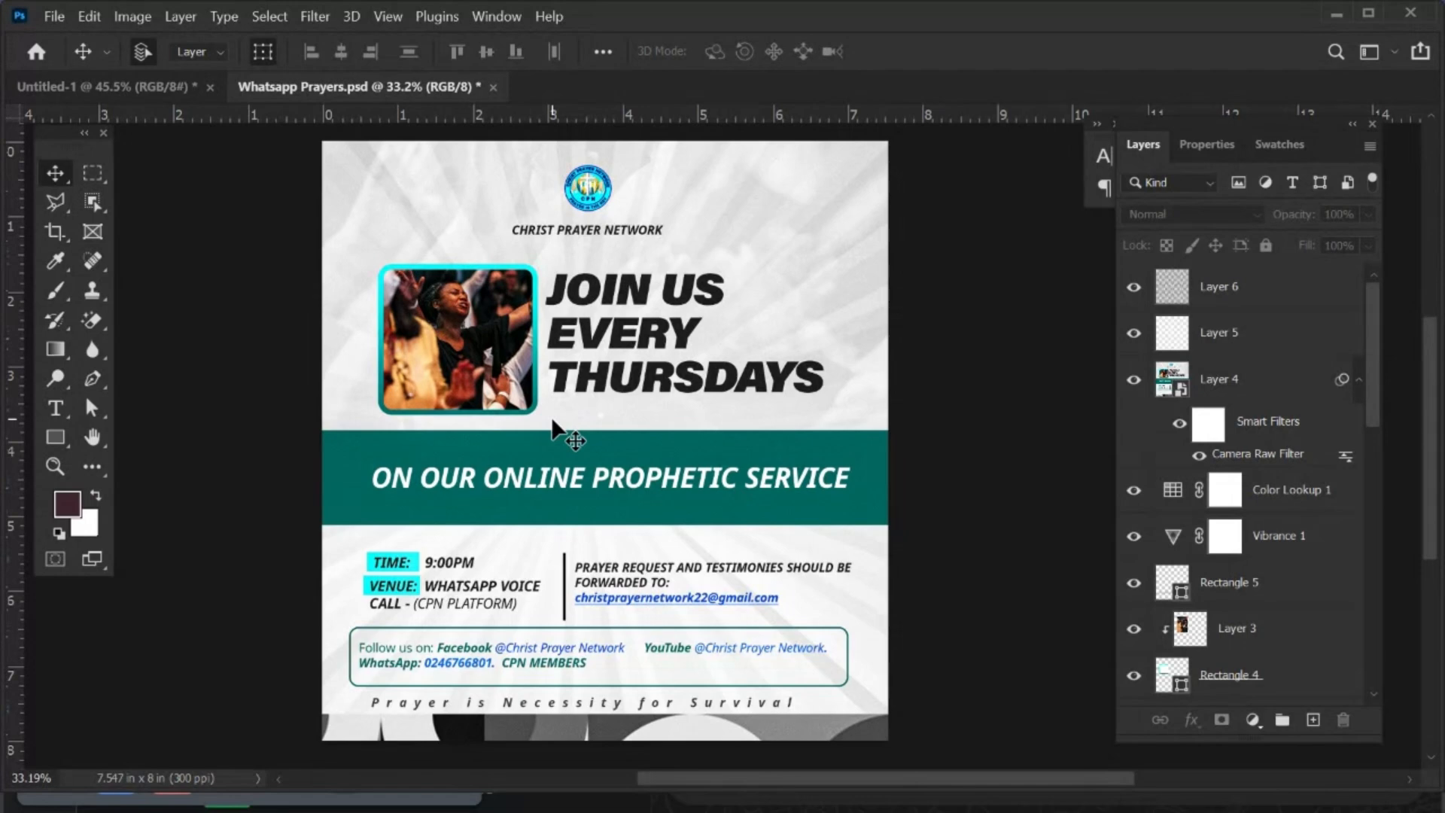
{"action": "scroll", "coordinate": [557, 418], "scroll_direction": "down", "scroll_amount": 2}
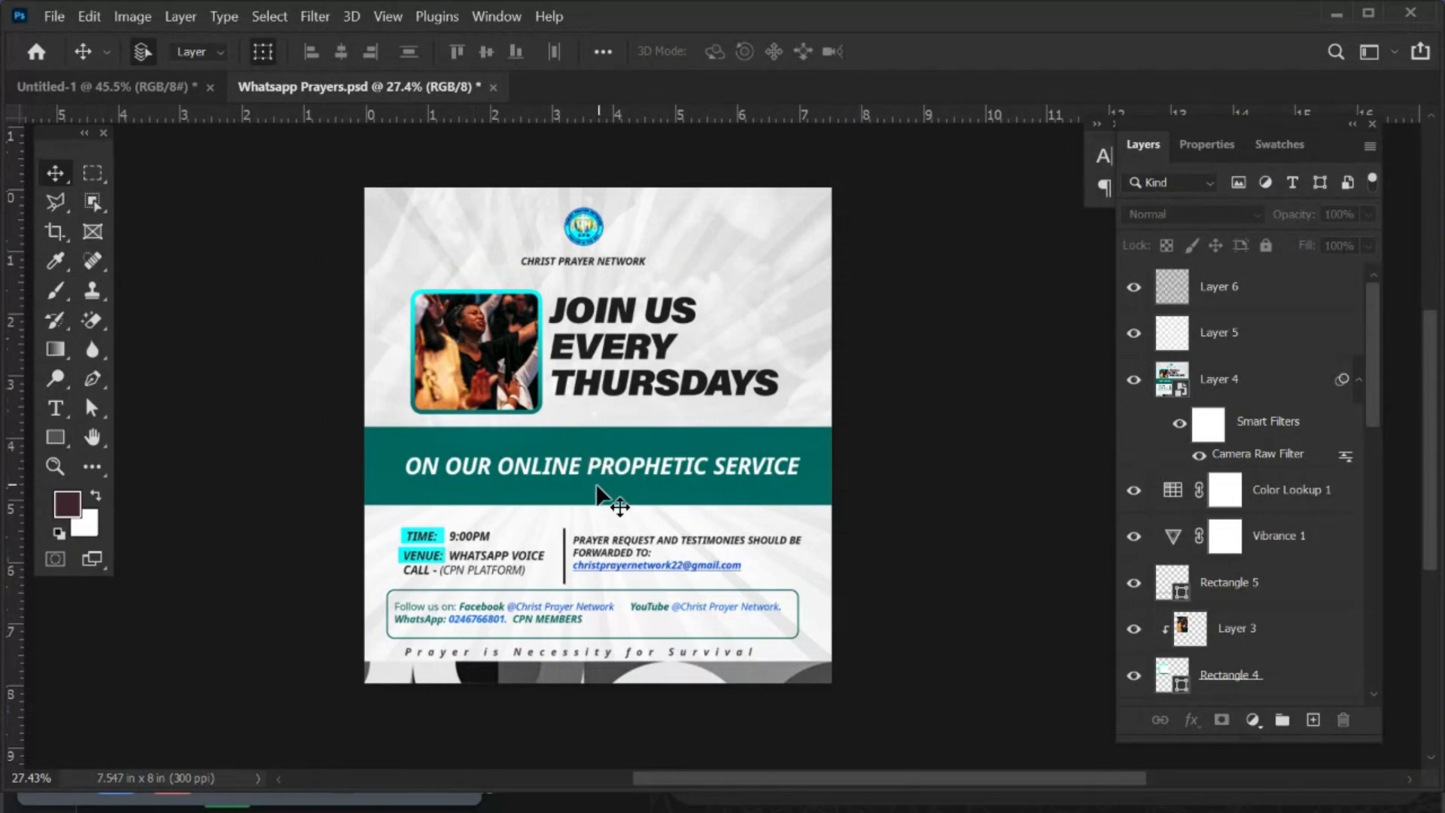
{"action": "scroll", "coordinate": [559, 495], "scroll_direction": "up", "scroll_amount": 2}
{"action": "scroll", "coordinate": [559, 497], "scroll_direction": "up", "scroll_amount": 1}
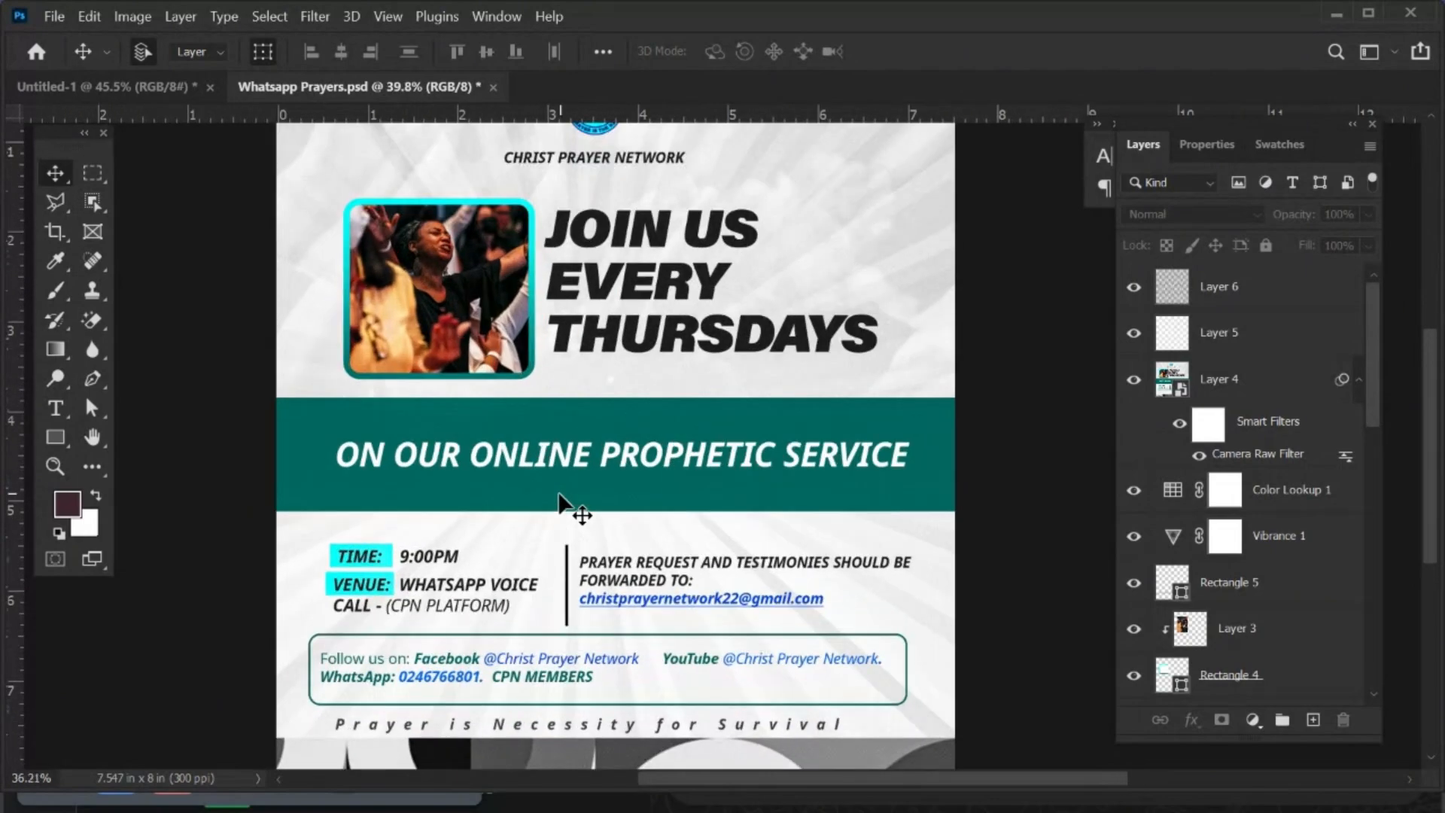
{"action": "scroll", "coordinate": [560, 498], "scroll_direction": "down", "scroll_amount": 3}
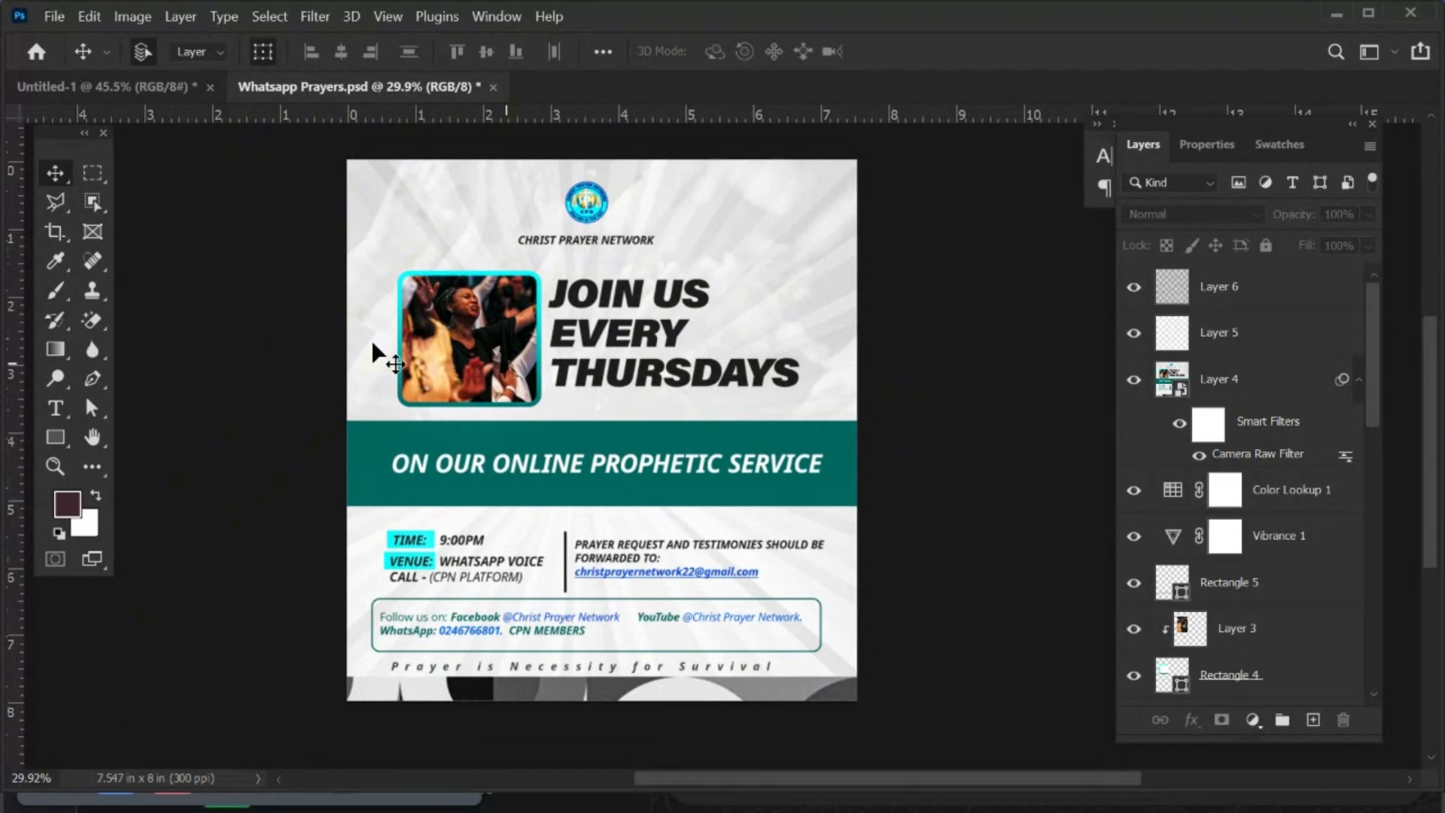
Switch to the Untitled-1 document and look over its blank white canvas.
{"action": "left_click", "coordinate": [151, 87]}
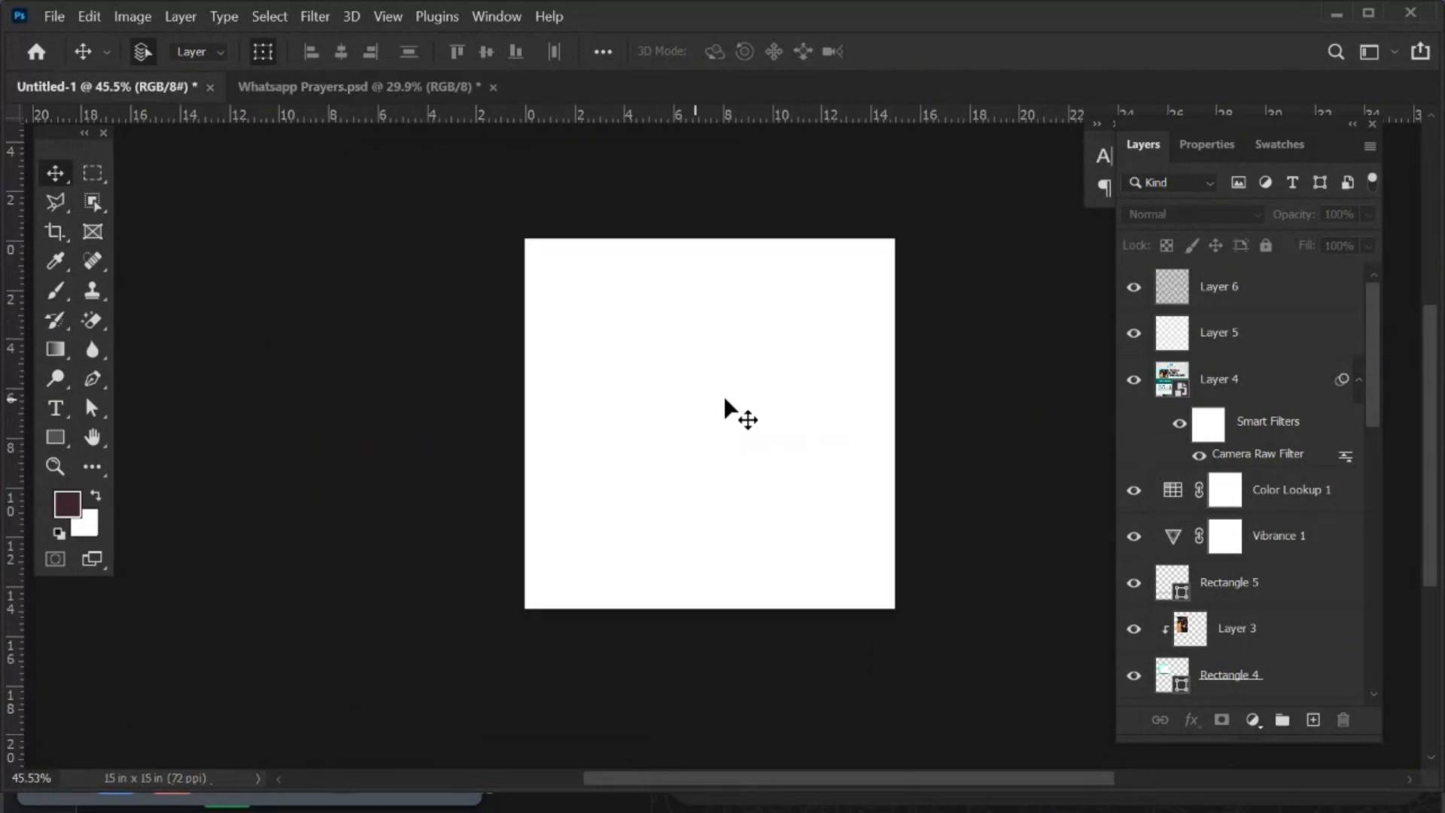
{"action": "scroll", "coordinate": [737, 418], "scroll_direction": "up", "scroll_amount": 3}
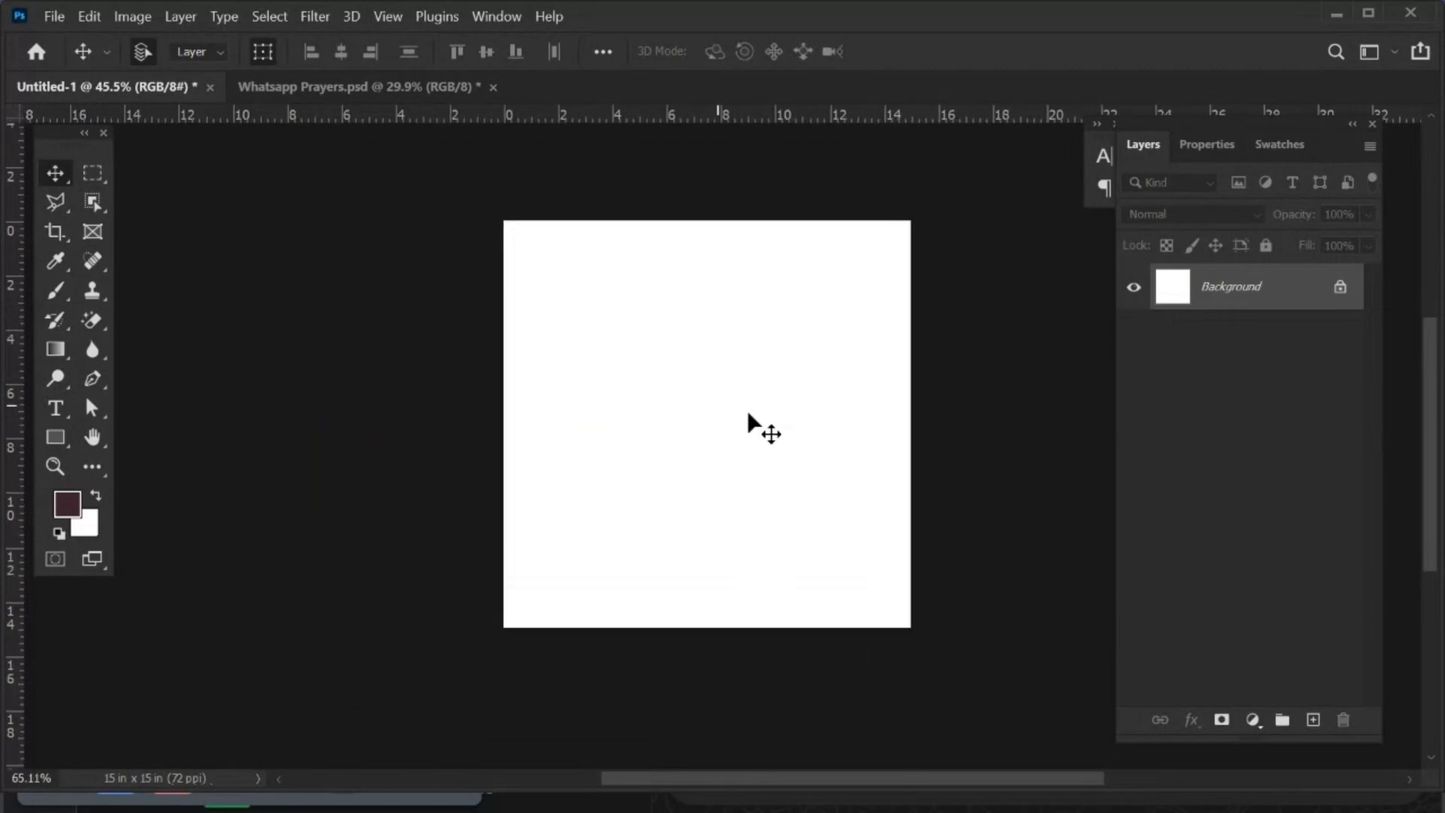
{"action": "left_click_drag", "start_coordinate": [698, 372], "coordinate": [629, 368]}
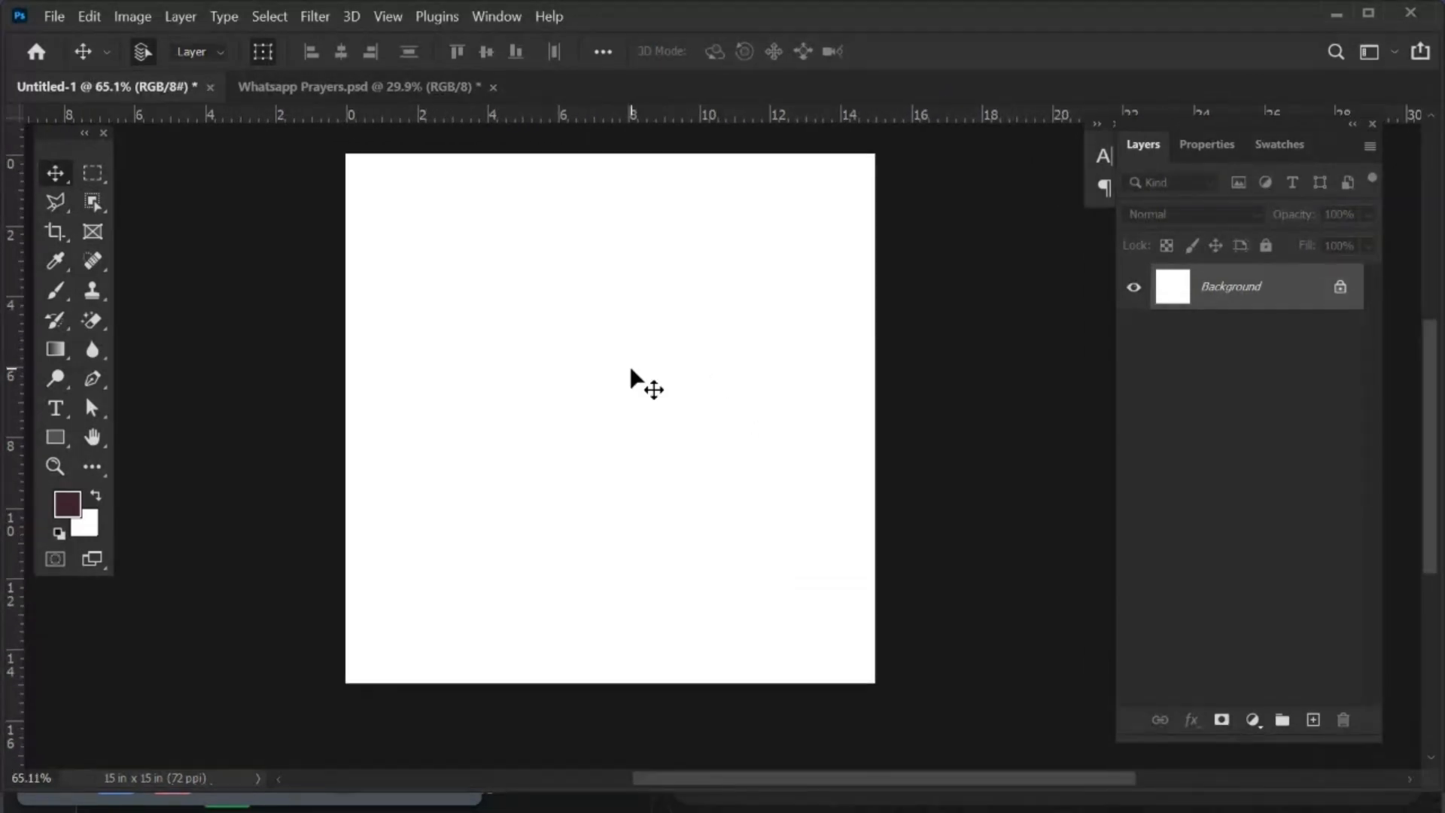
{"action": "scroll", "coordinate": [576, 395], "scroll_direction": "up", "scroll_amount": 1}
{"action": "scroll", "coordinate": [578, 400], "scroll_direction": "down", "scroll_amount": 1}
Return to the Whatsapp Prayers document and hide Layer 4 with its Camera Raw smart filter.
{"action": "left_click", "coordinate": [332, 91]}
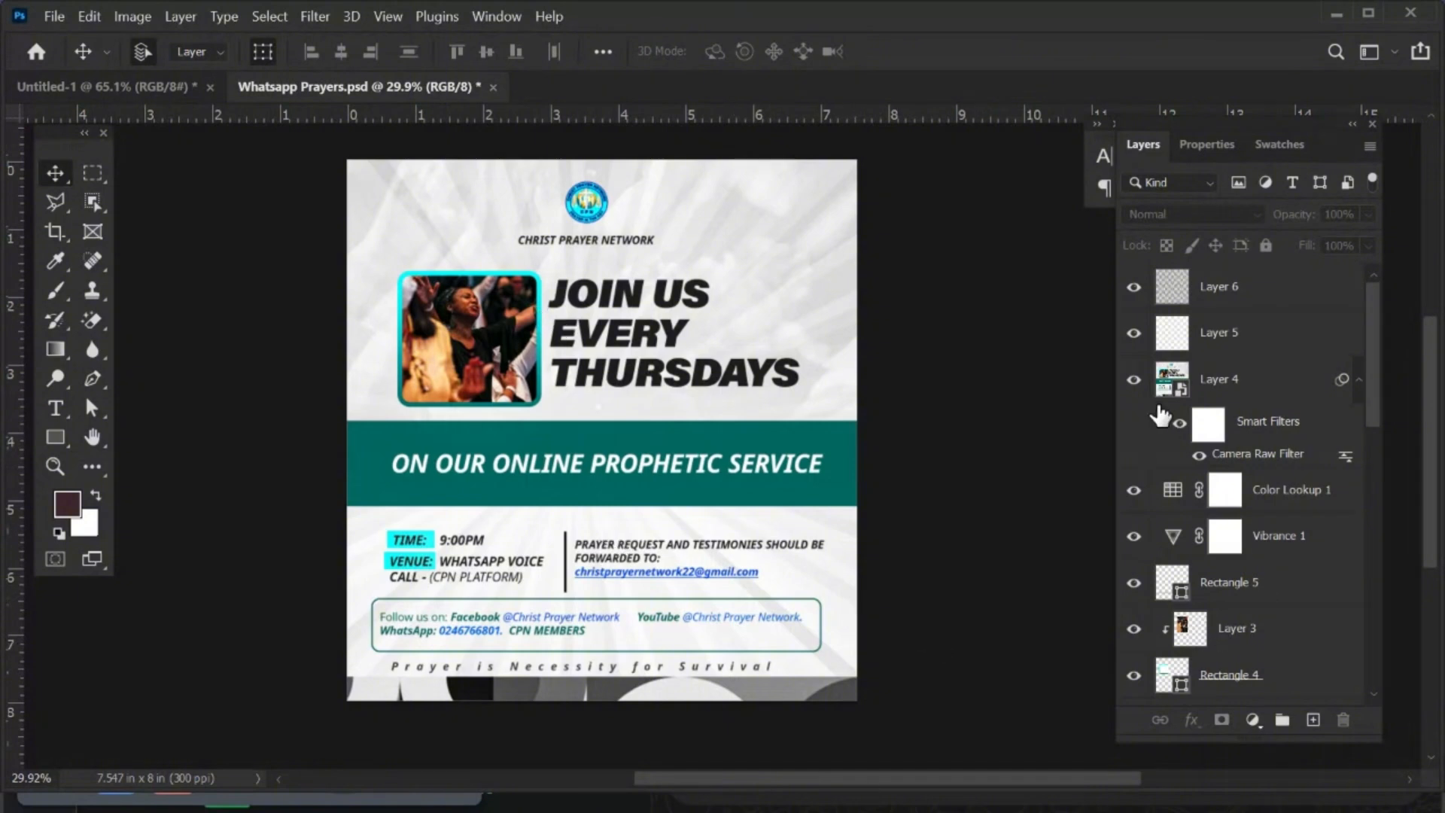
{"action": "left_click", "coordinate": [1134, 380]}
{"action": "scroll", "coordinate": [639, 458], "scroll_direction": "down", "scroll_amount": 1, "text": "alt"}
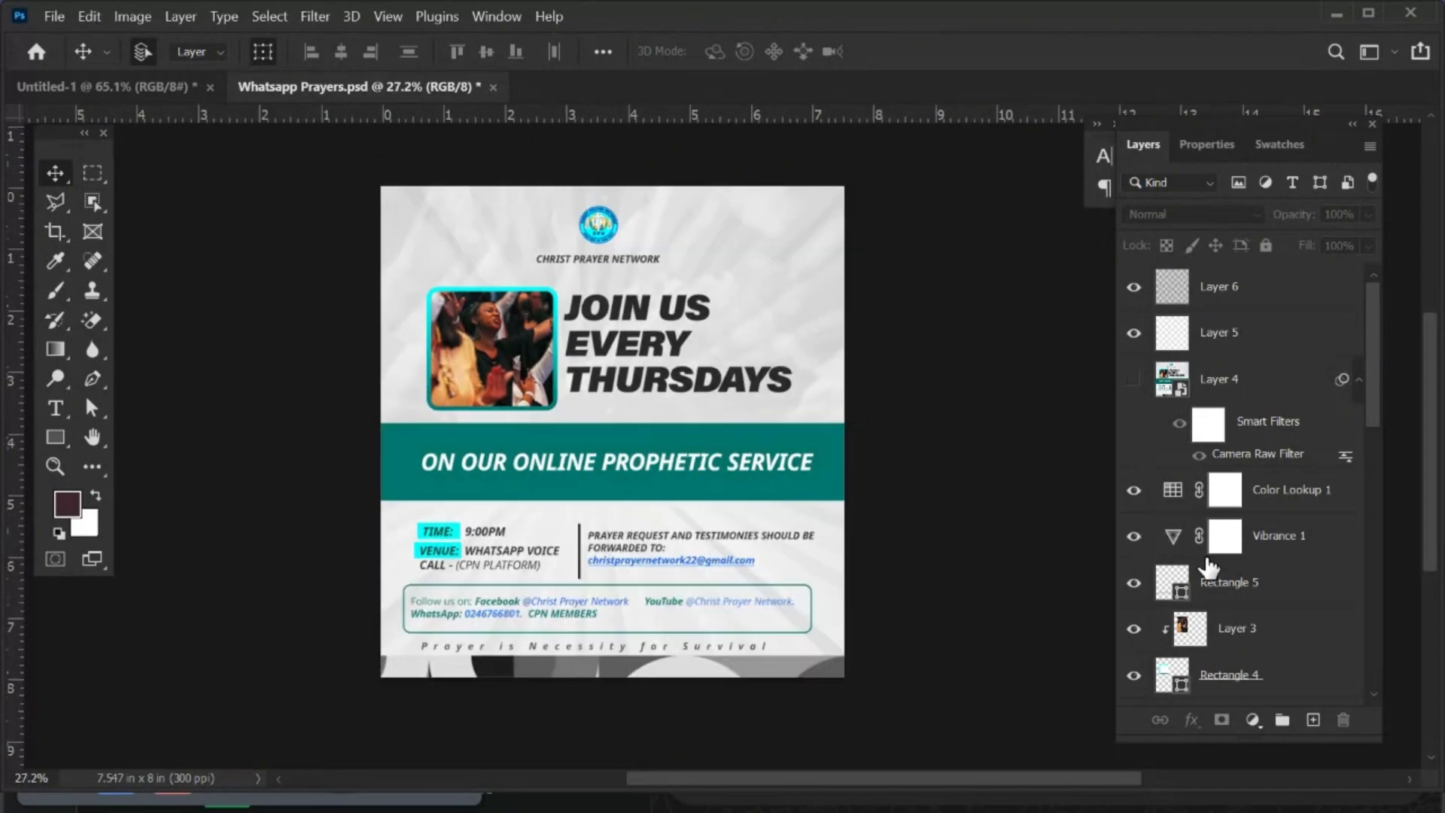
Select the rays image layer directly above Background and turn its visibility off and on to check its effect.
{"action": "scroll", "coordinate": [1234, 557], "scroll_direction": "down", "scroll_amount": 8}
{"action": "scroll", "coordinate": [1238, 555], "scroll_direction": "down", "scroll_amount": 4}
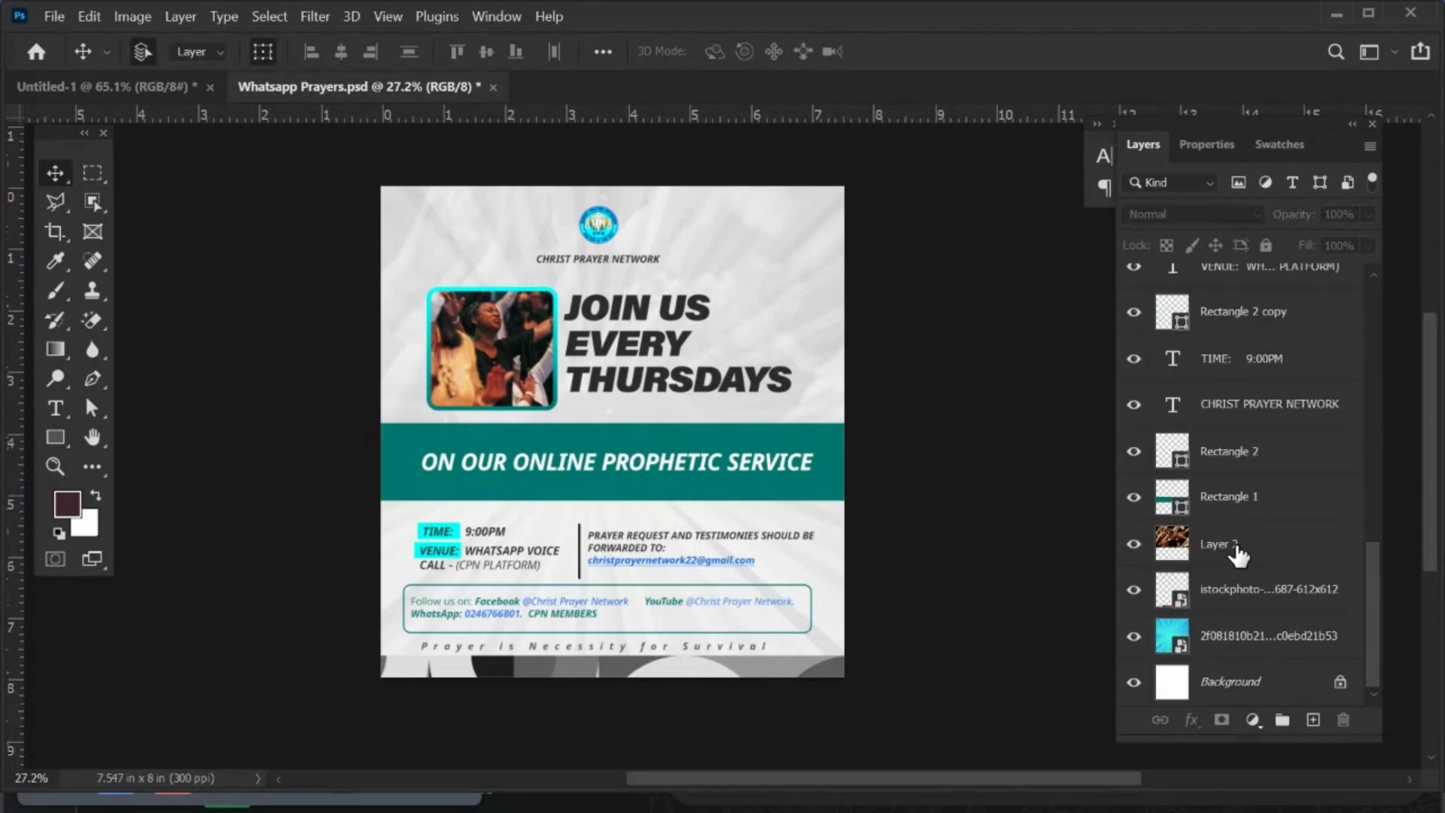
{"action": "left_click", "coordinate": [1219, 638]}
{"action": "left_click", "coordinate": [1134, 637]}
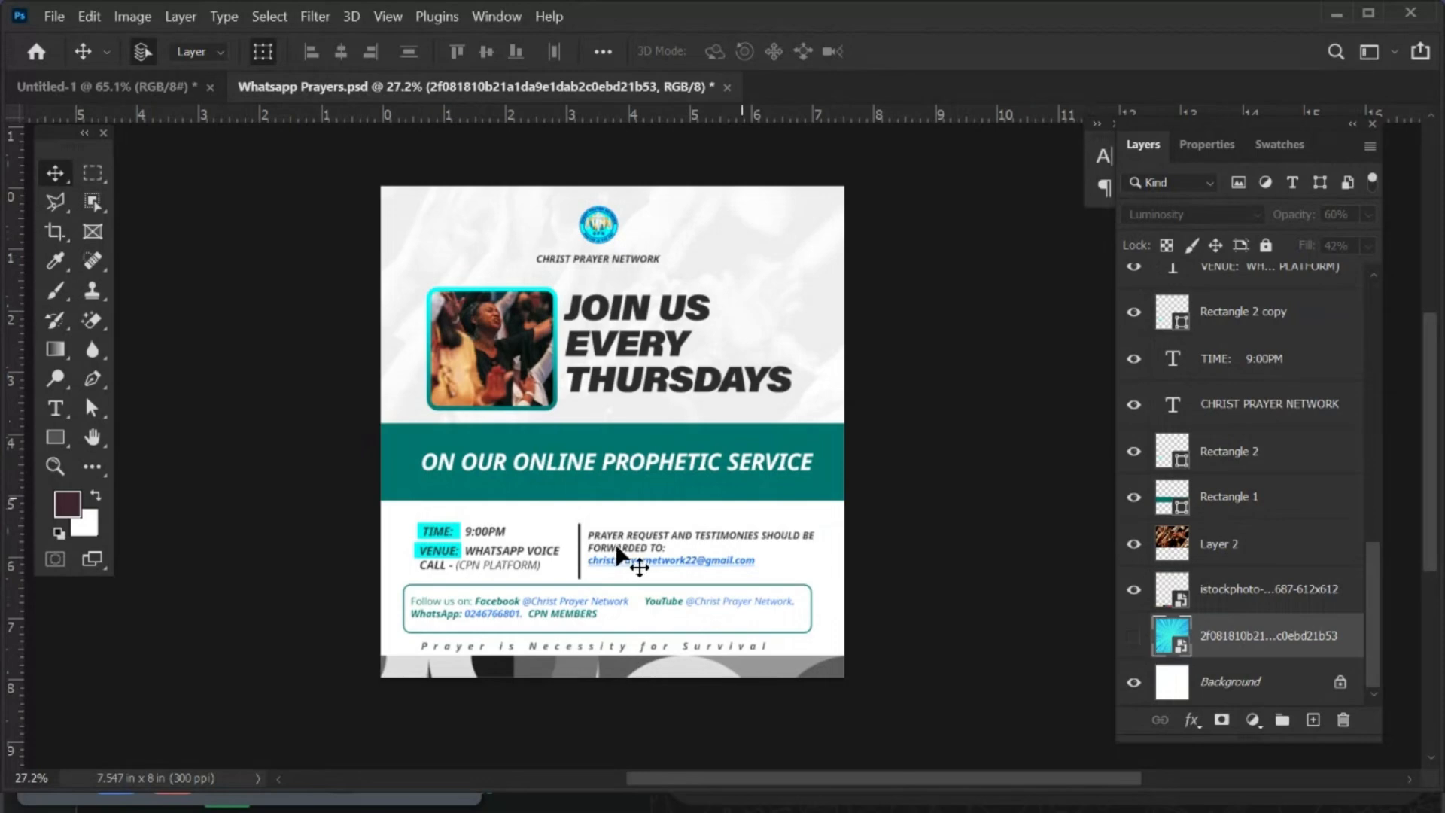
{"action": "left_click", "coordinate": [1134, 637]}
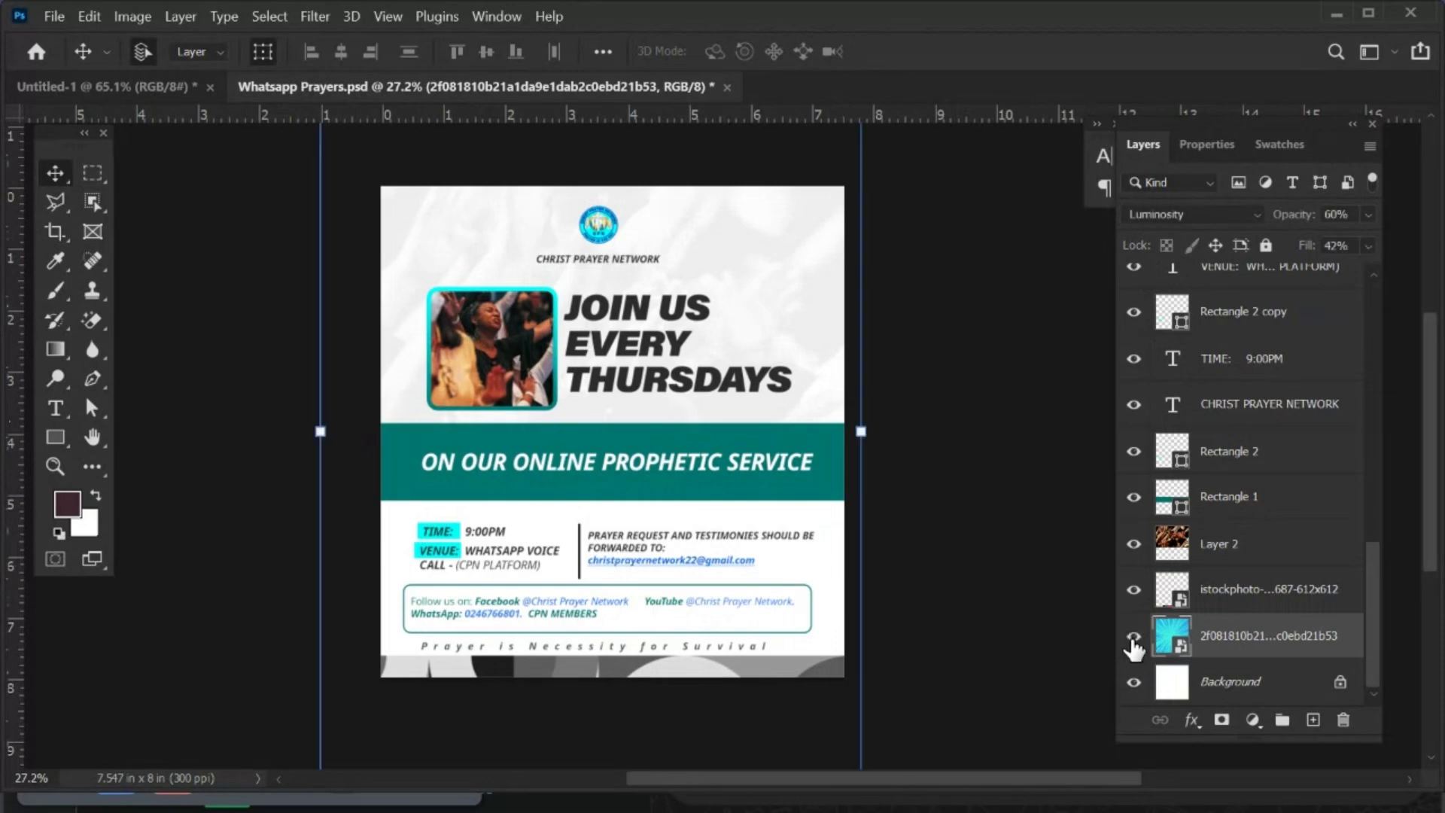
Duplicate the rays image layer into the Untitled-1 document.
{"action": "right_click", "coordinate": [1249, 637]}
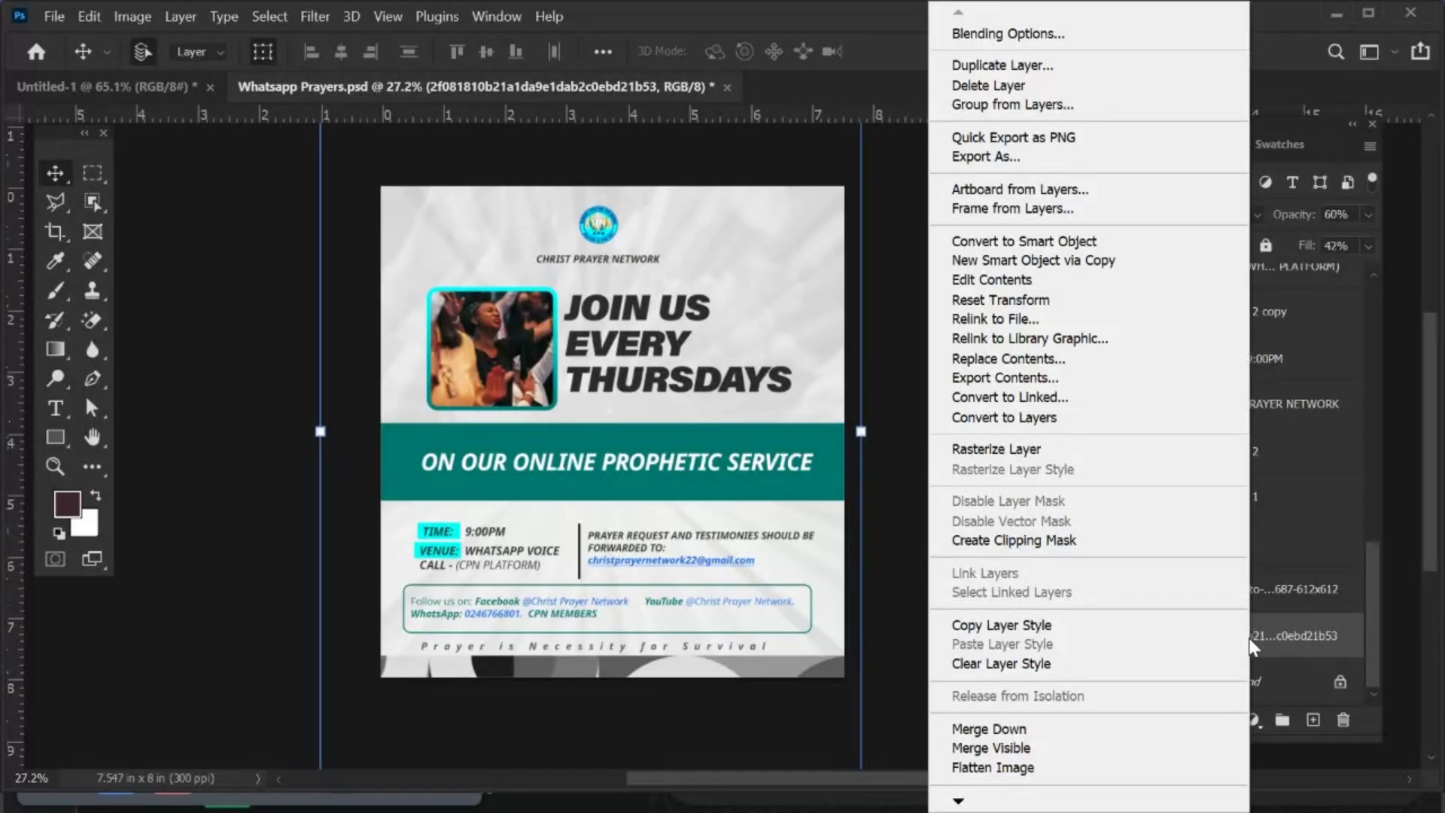
{"action": "left_click", "coordinate": [971, 63]}
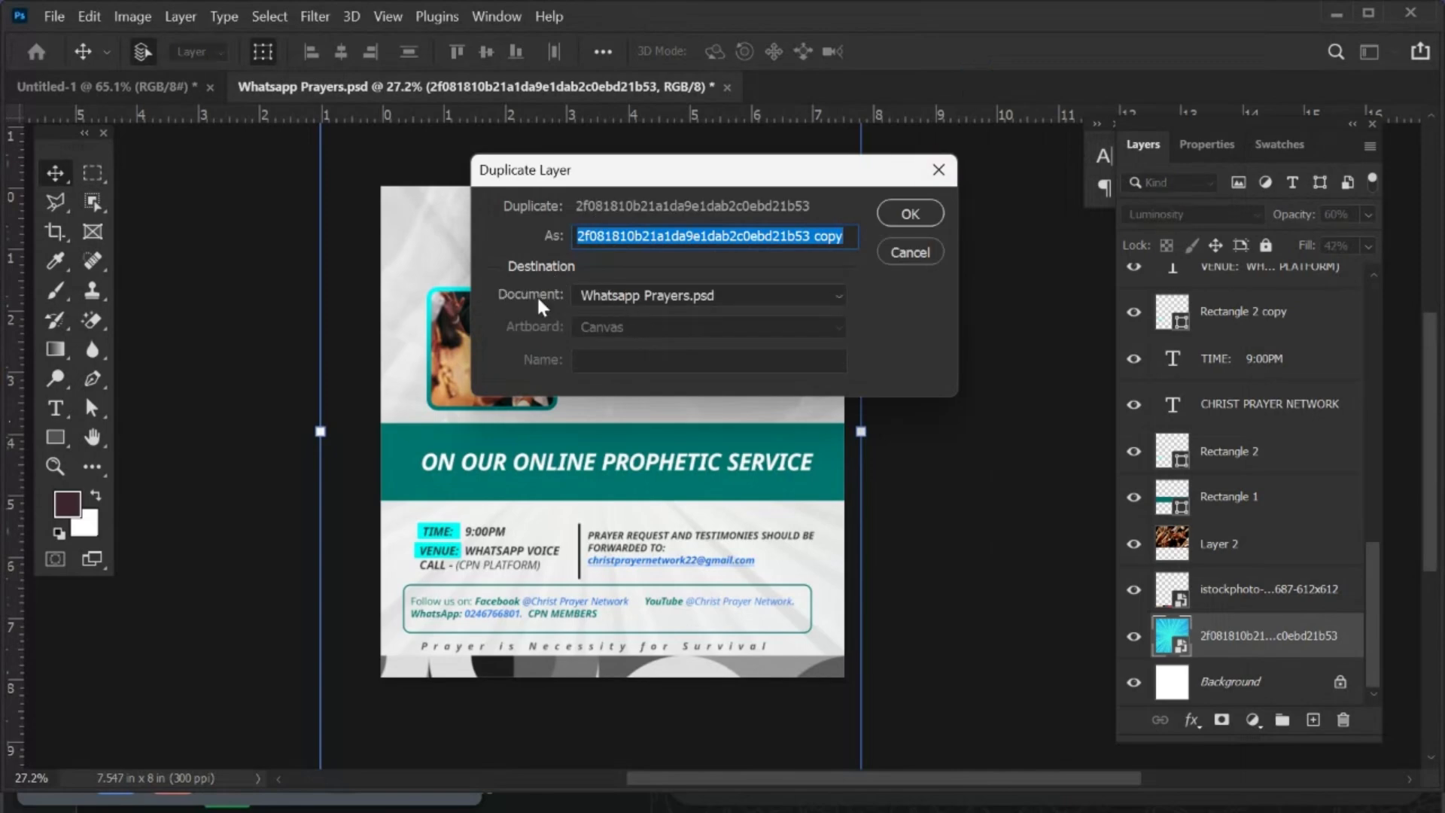
{"action": "left_click", "coordinate": [667, 295]}
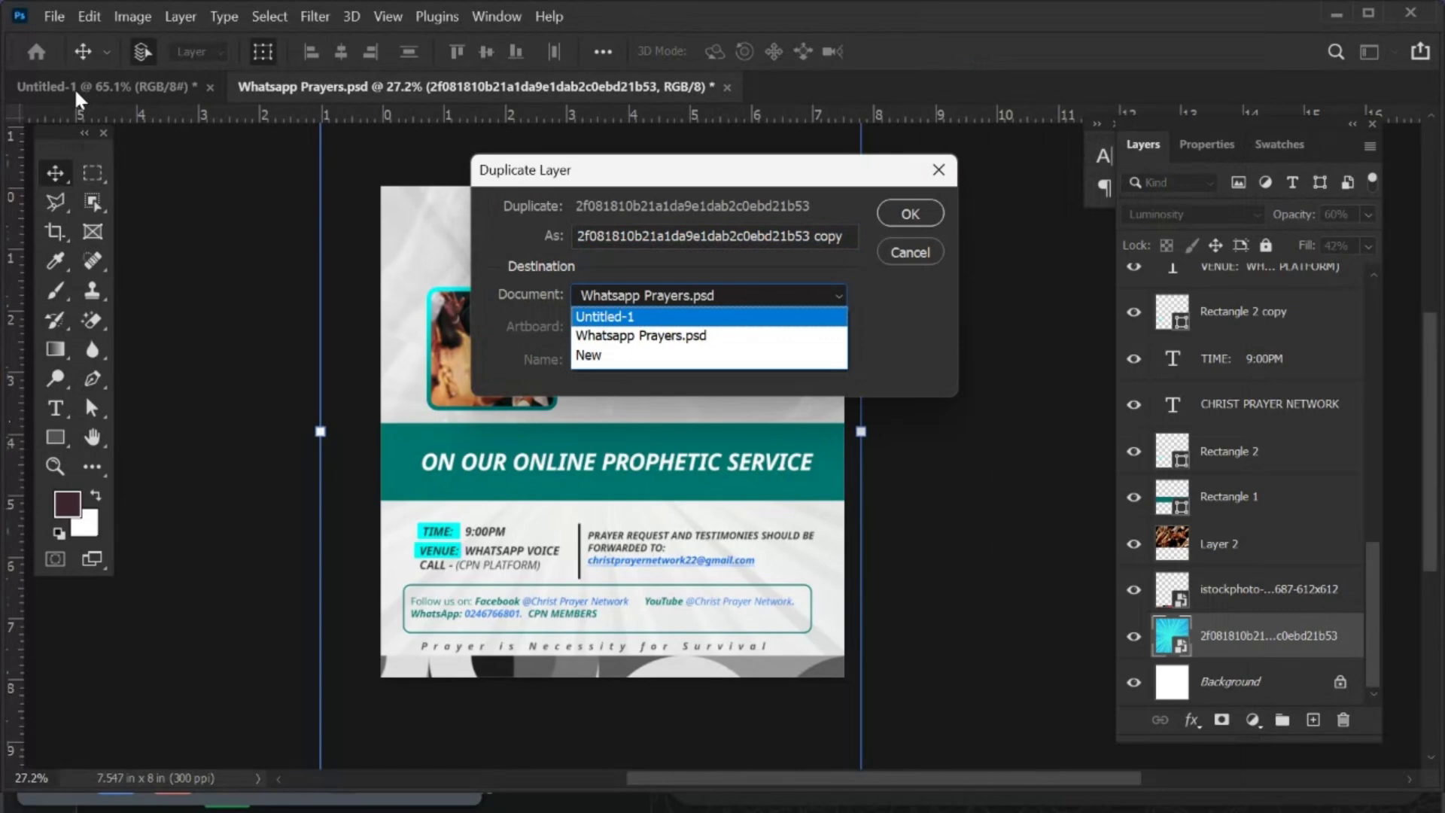
{"action": "left_click", "coordinate": [586, 317]}
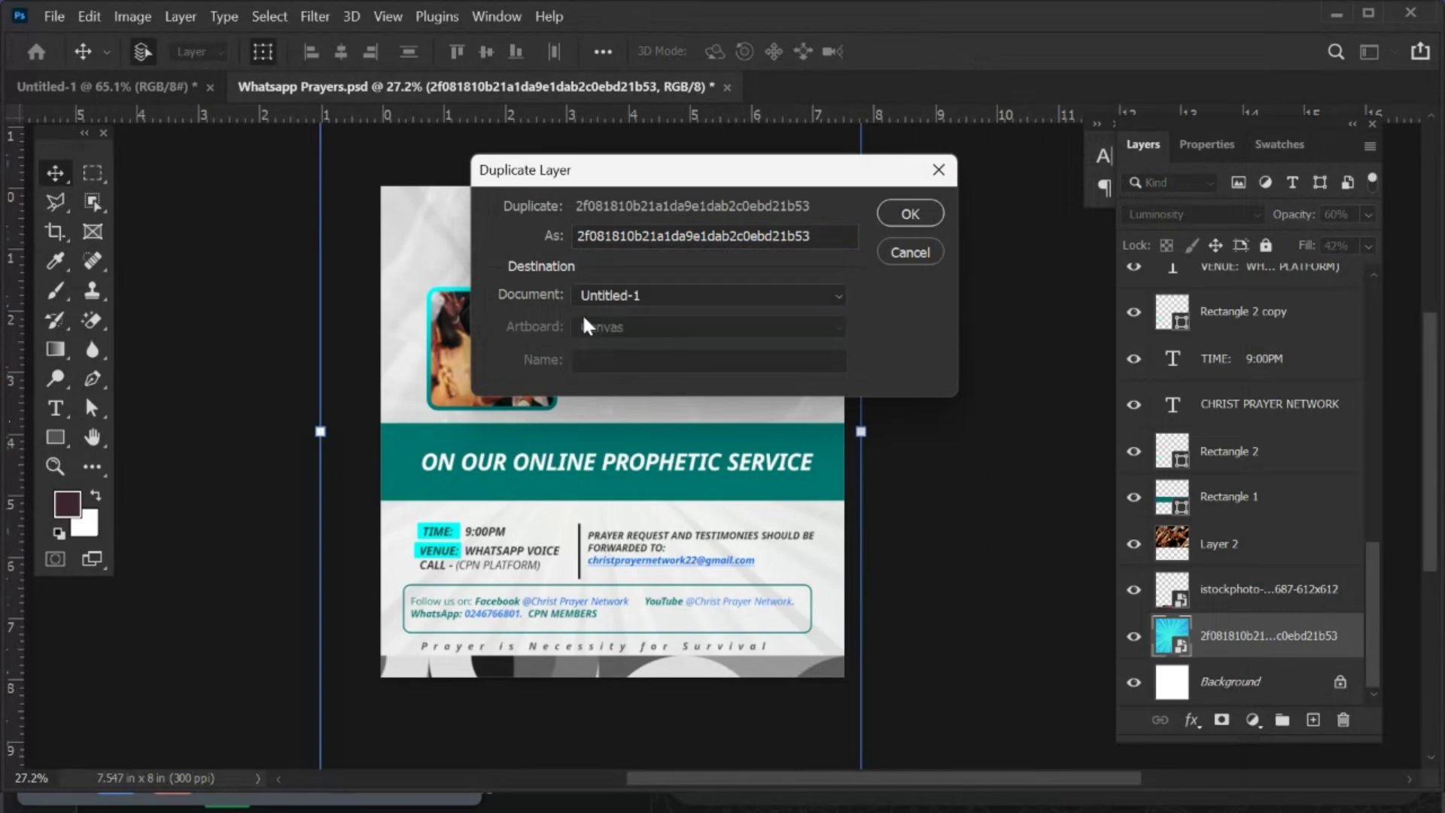
{"action": "left_click", "coordinate": [903, 215]}
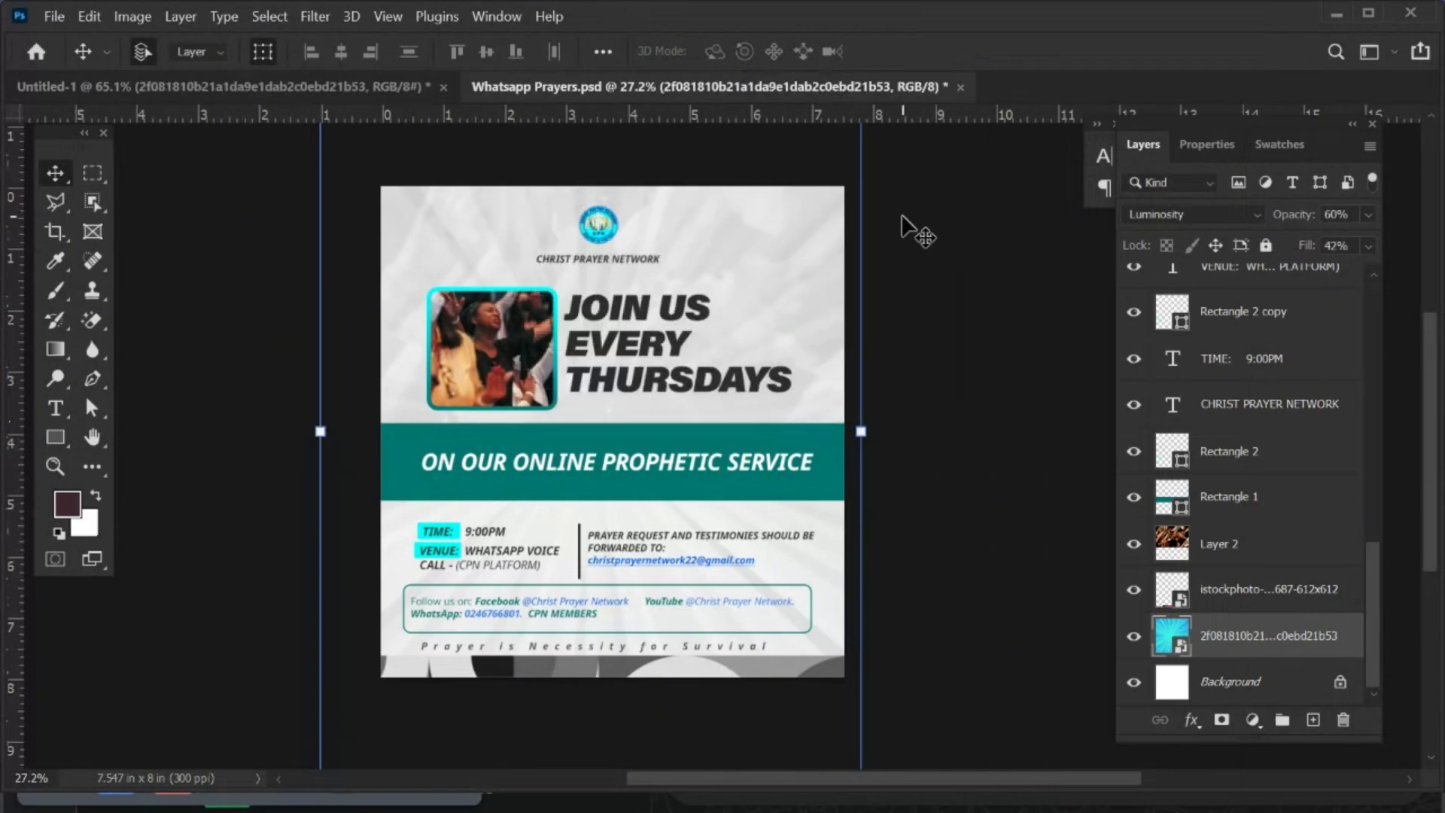
Reposition the rays layer in Untitled-1 so its burst radiates from the lower middle of the canvas, and lock the layer's position.
{"action": "left_click", "coordinate": [270, 89]}
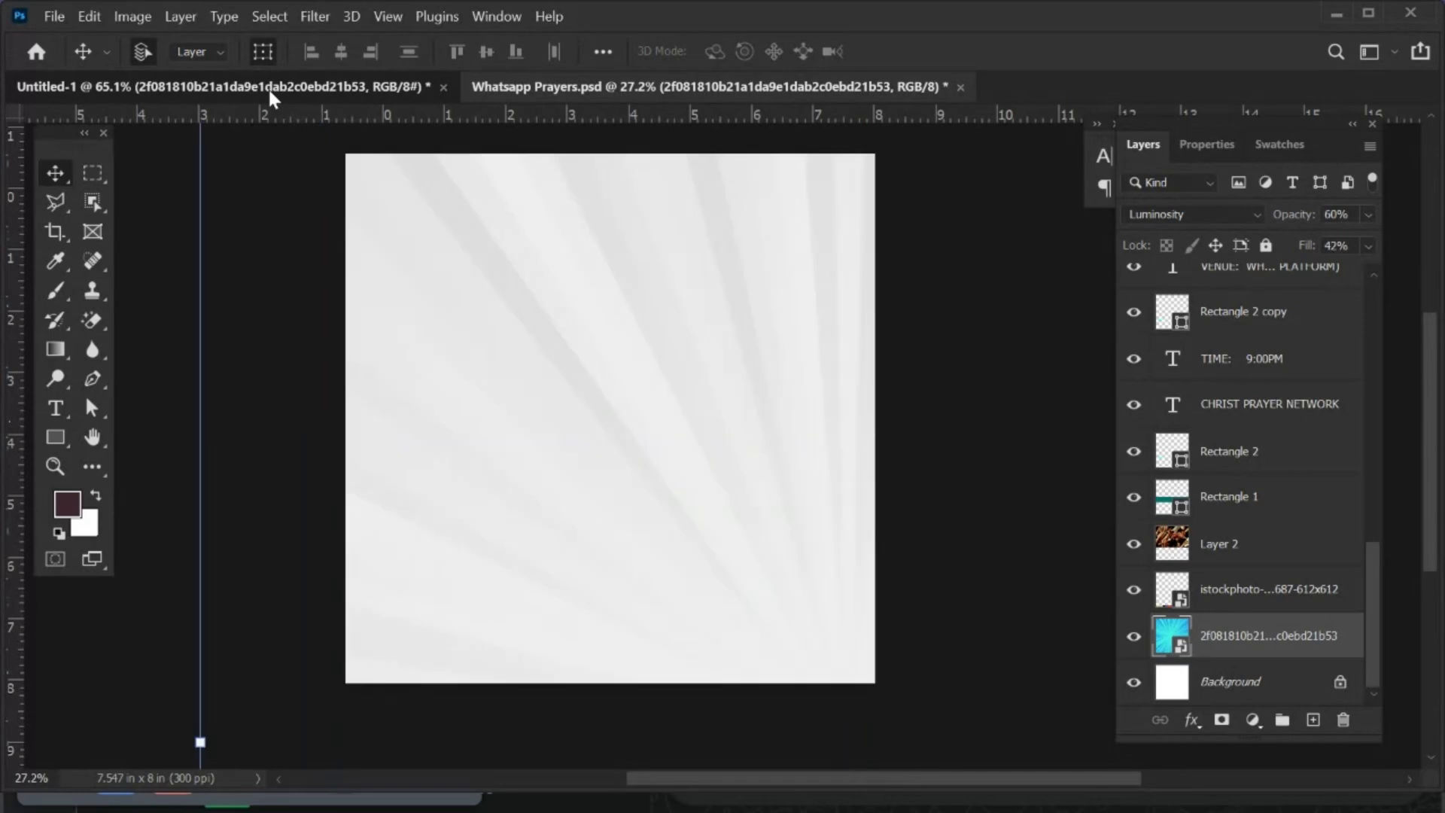
{"action": "scroll", "coordinate": [587, 465], "scroll_direction": "down", "scroll_amount": 3}
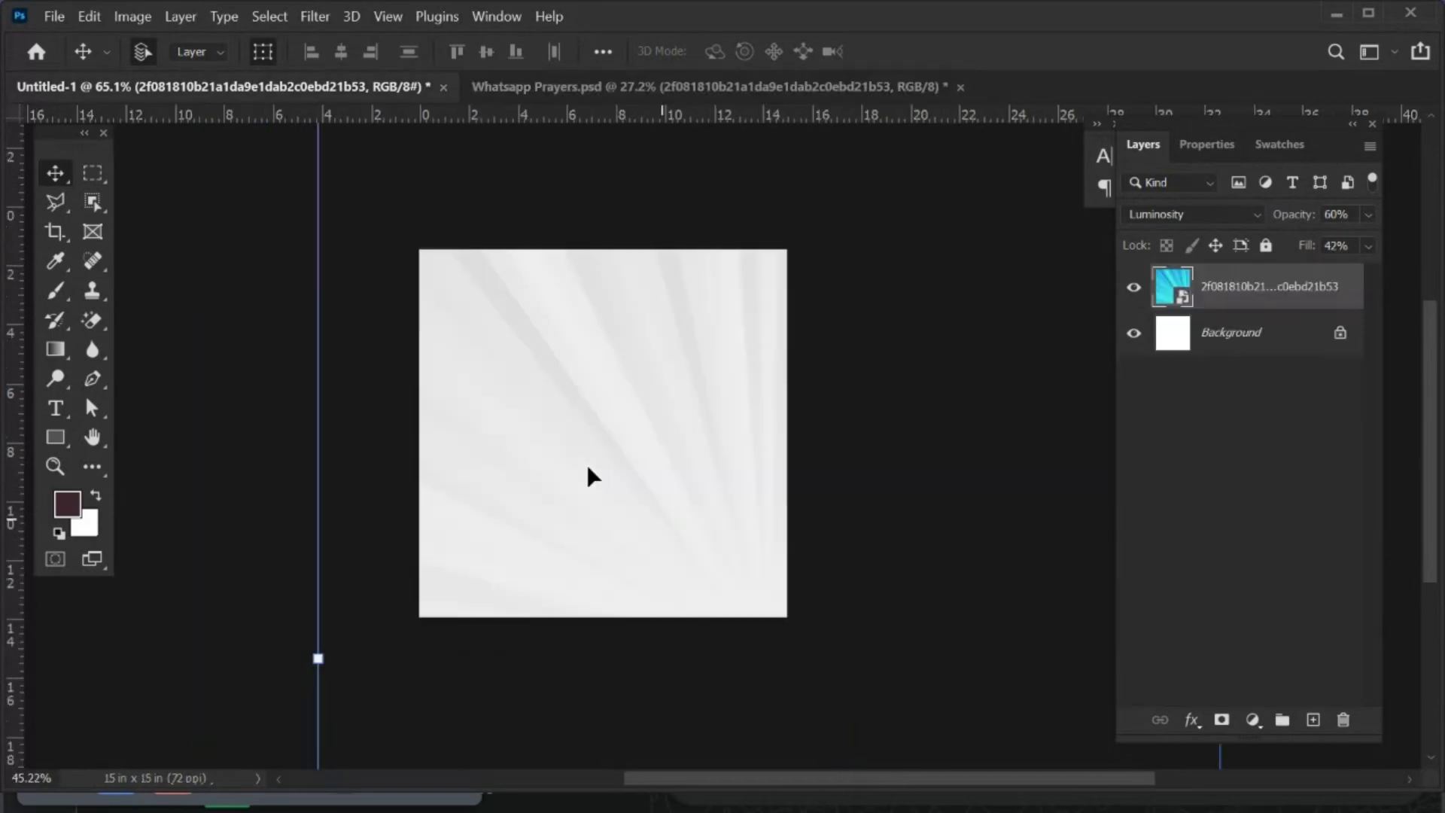
{"action": "scroll", "coordinate": [588, 467], "scroll_direction": "down", "scroll_amount": 3}
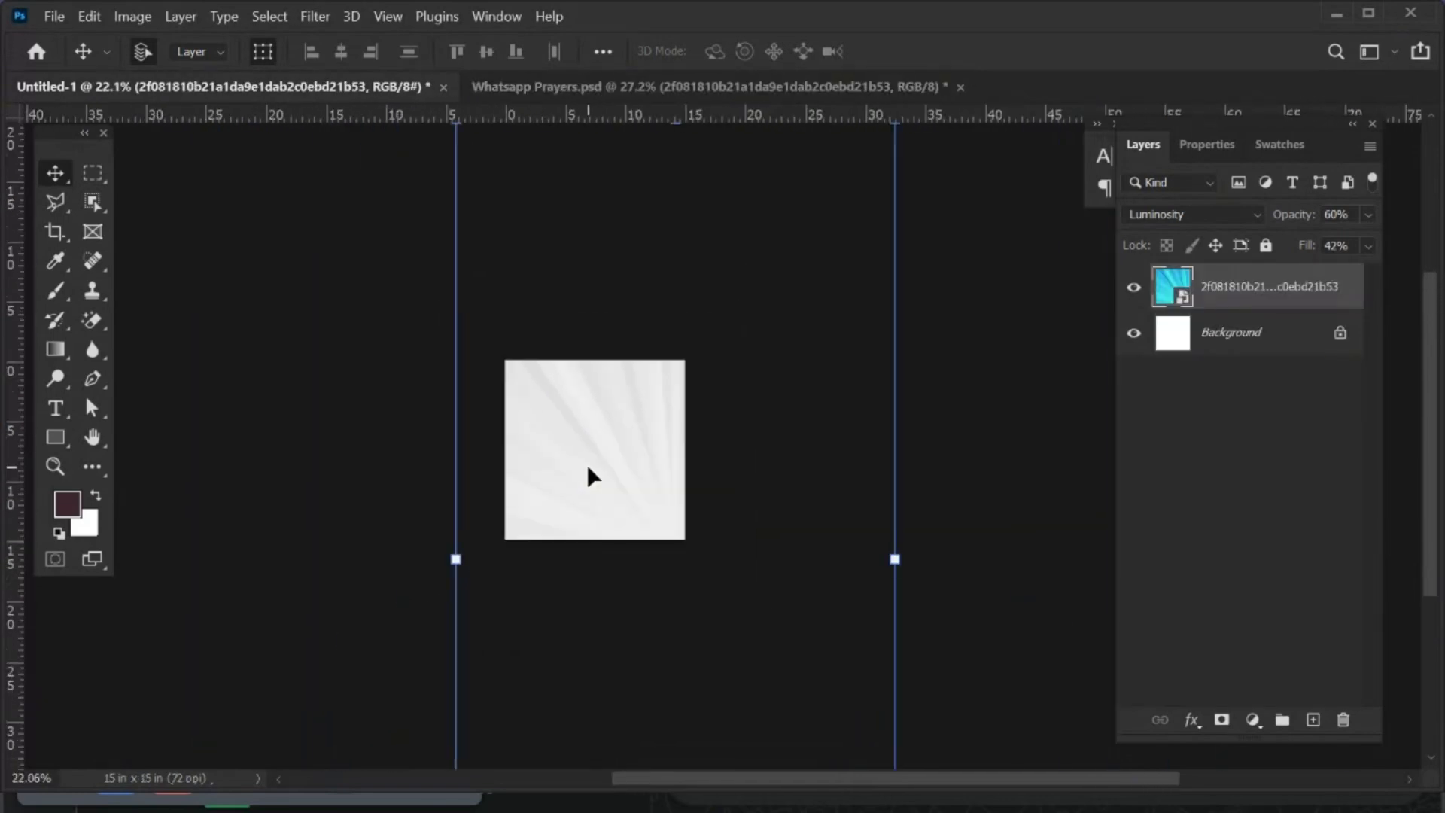
{"action": "scroll", "coordinate": [604, 474], "scroll_direction": "up", "scroll_amount": 1}
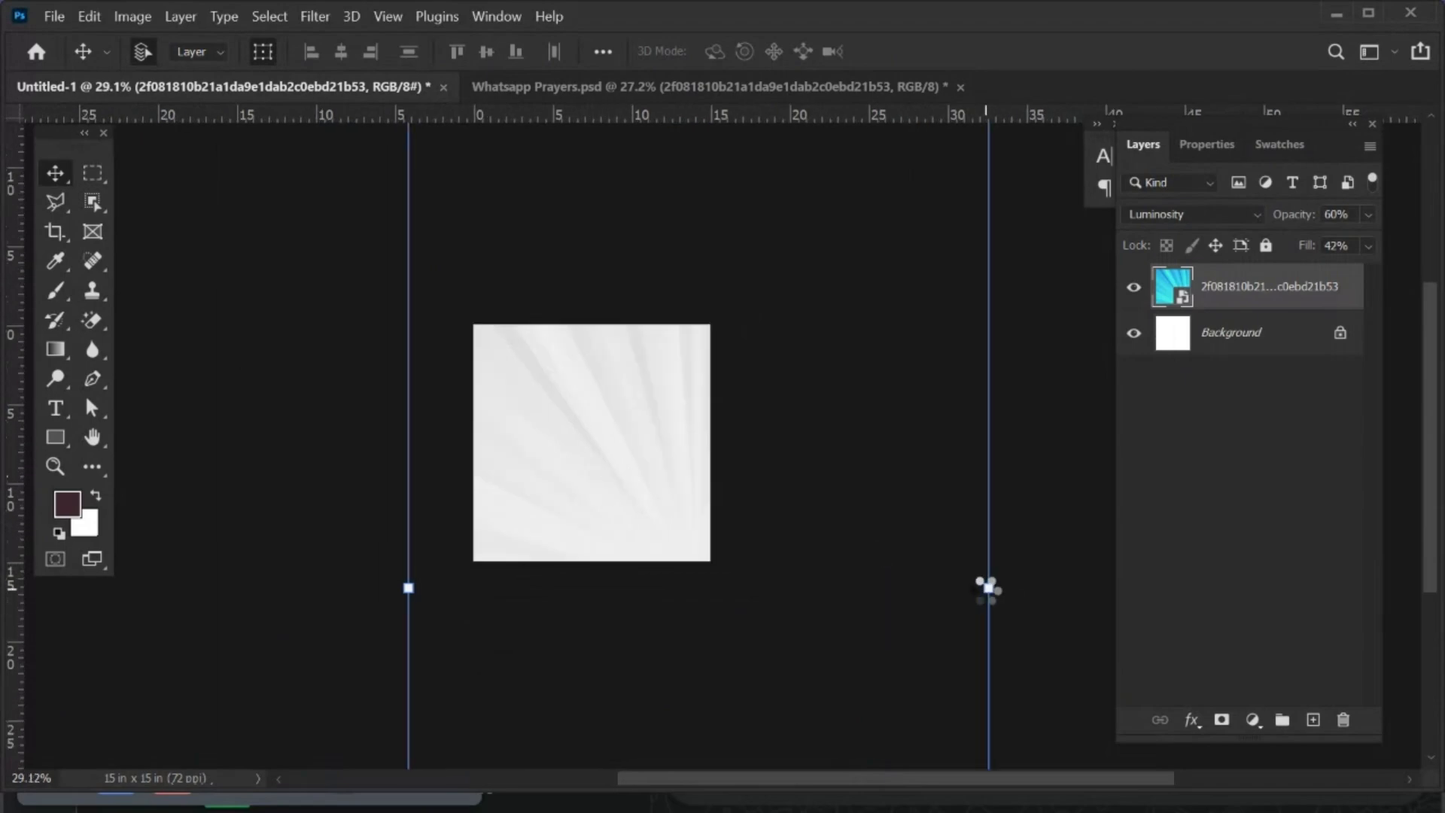
{"action": "key", "text": "ctrl+t"}
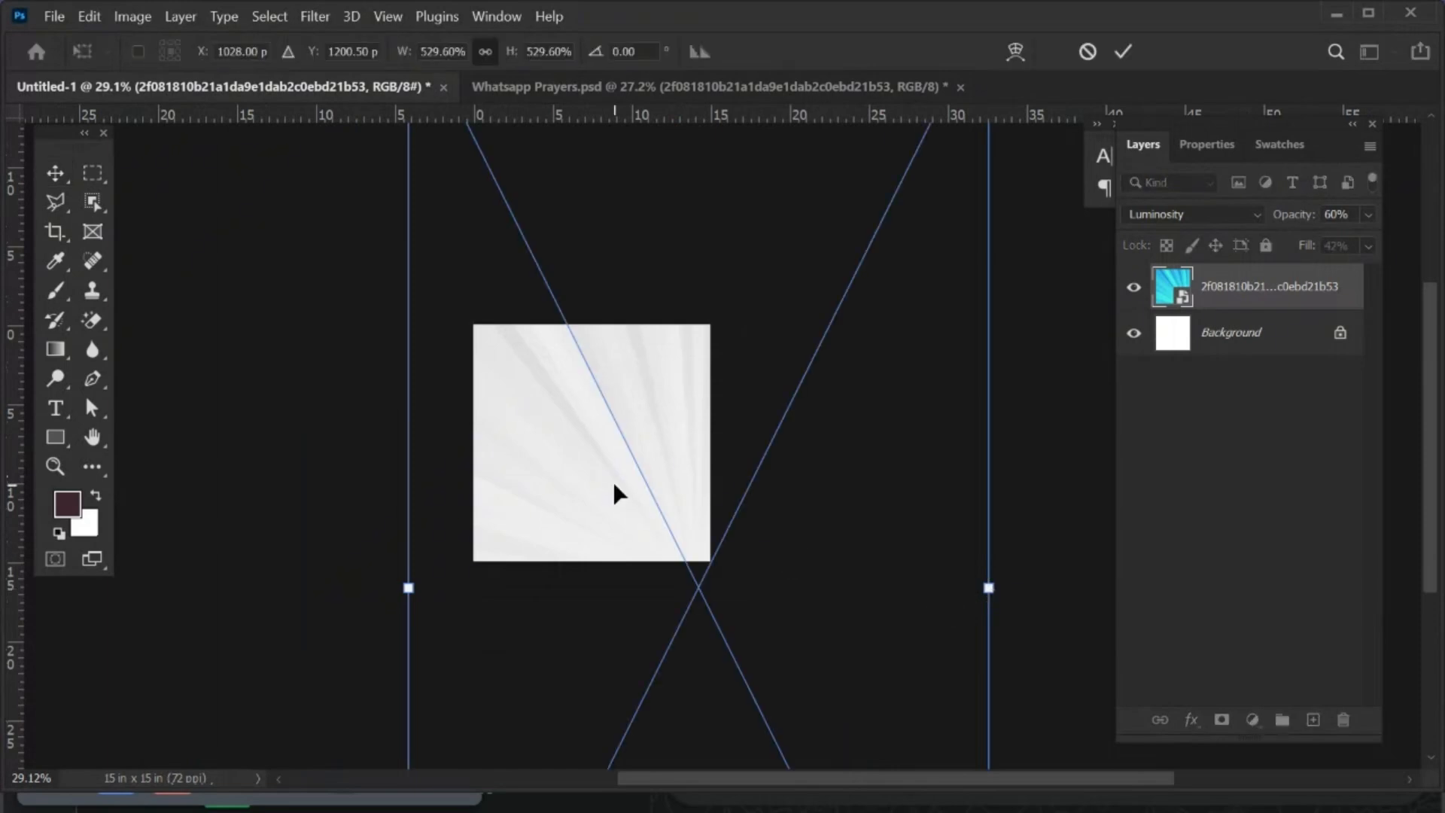
{"action": "left_click_drag", "start_coordinate": [613, 482], "coordinate": [512, 441]}
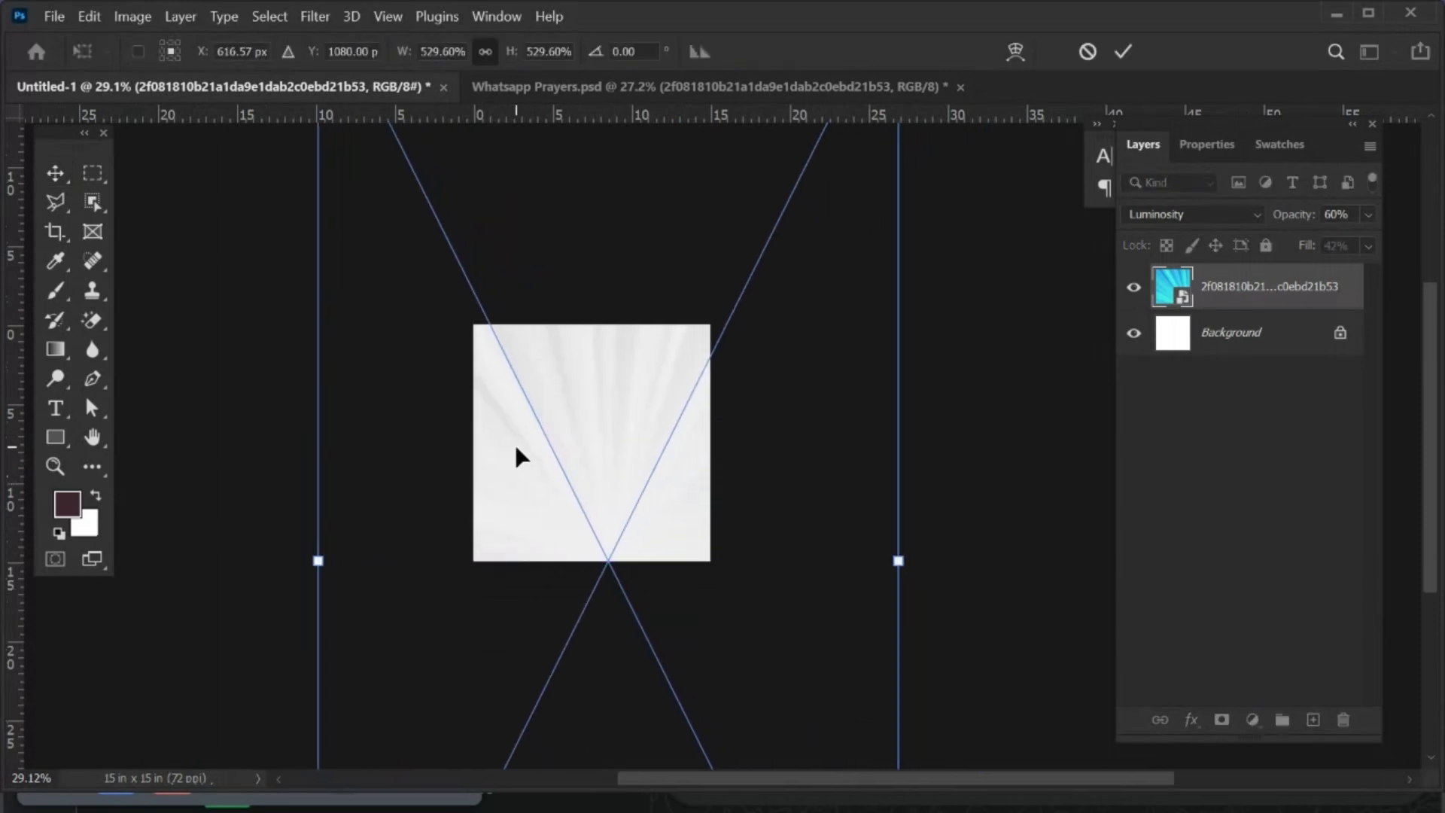
{"action": "left_click_drag", "start_coordinate": [625, 493], "coordinate": [599, 417]}
{"action": "scroll", "coordinate": [598, 422], "scroll_direction": "up", "scroll_amount": 3}
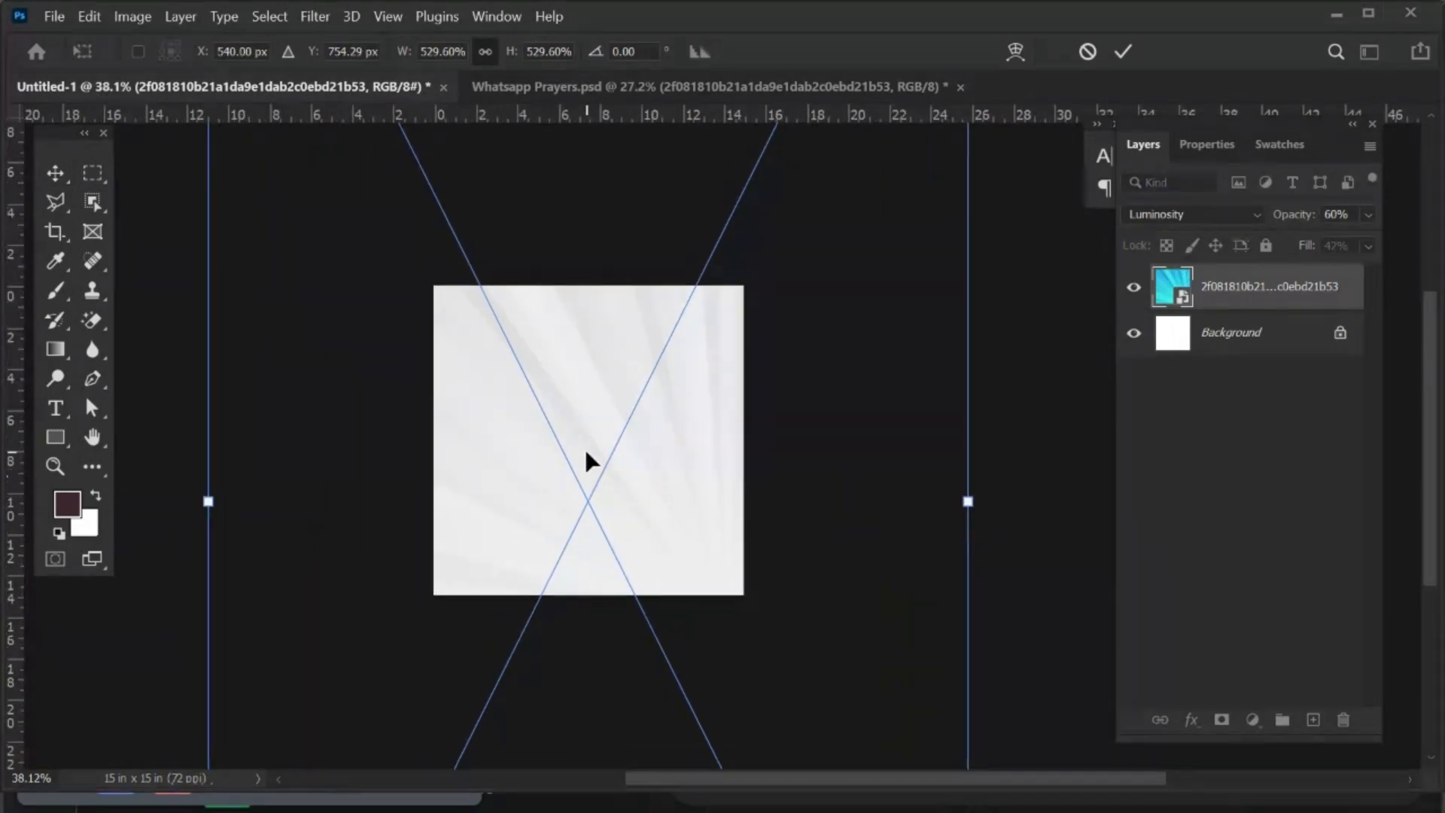
{"action": "scroll", "coordinate": [585, 453], "scroll_direction": "up", "scroll_amount": 4}
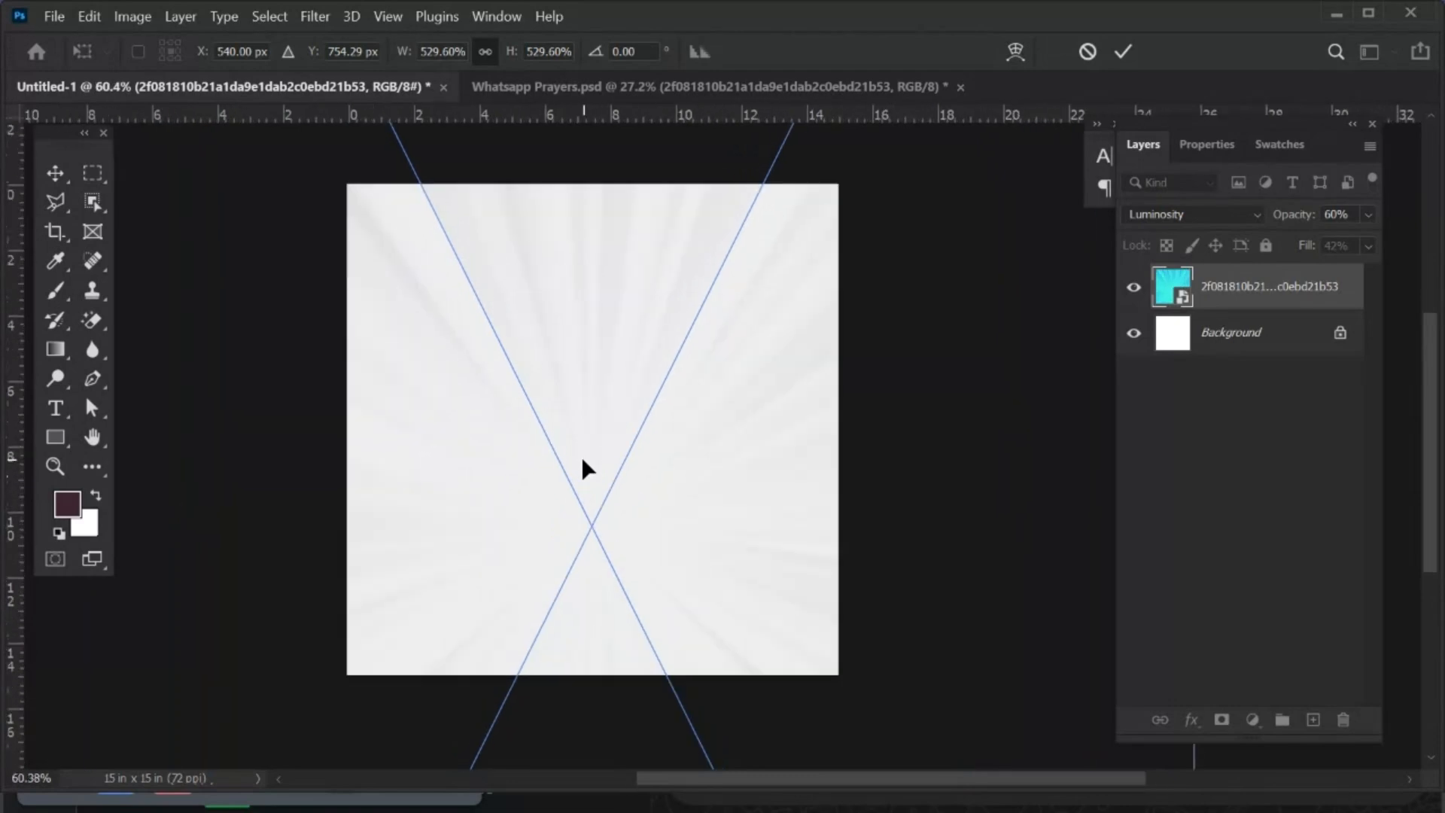
{"action": "left_click_drag", "start_coordinate": [580, 473], "coordinate": [565, 540]}
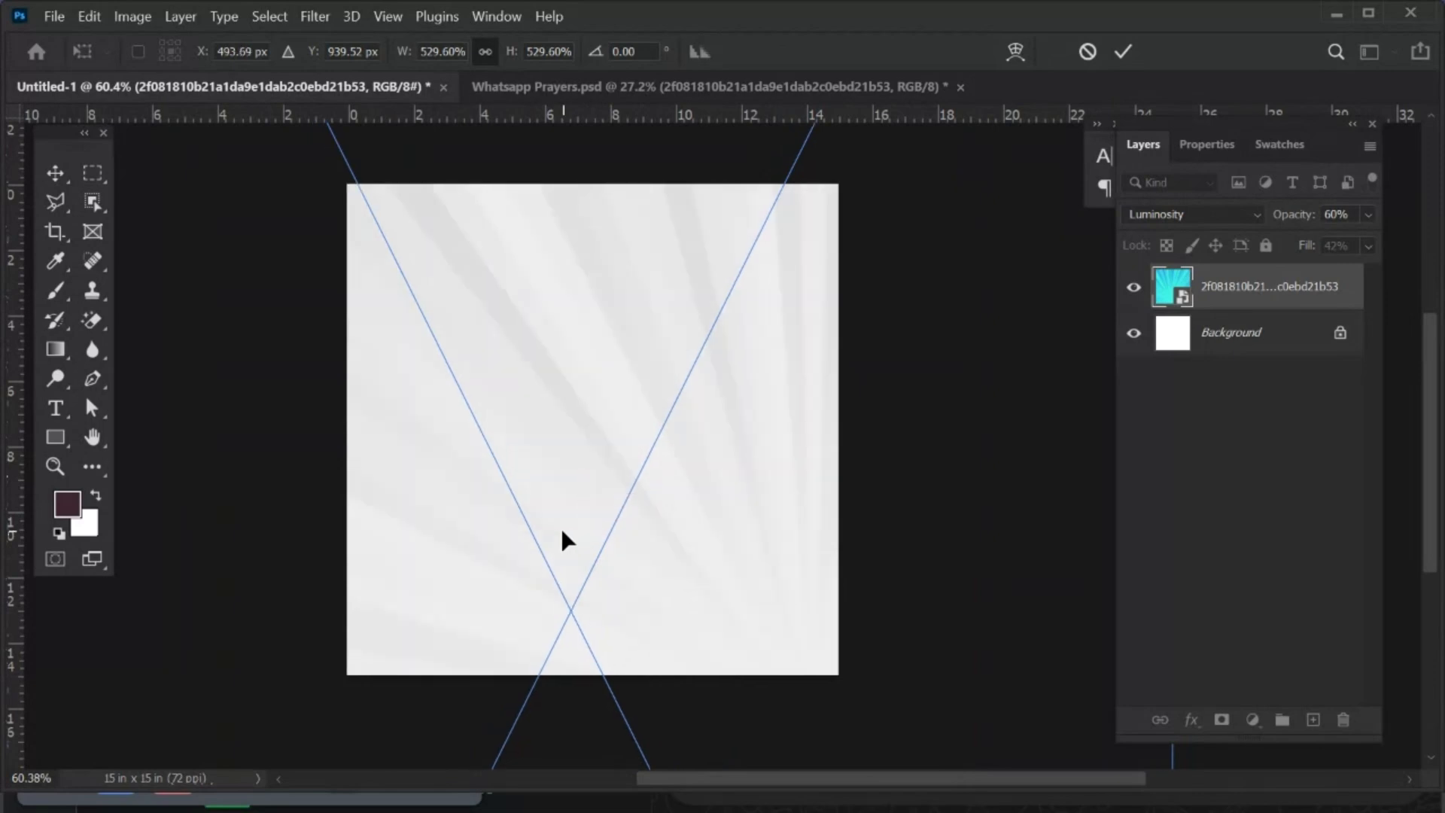
{"action": "left_click", "coordinate": [1122, 52]}
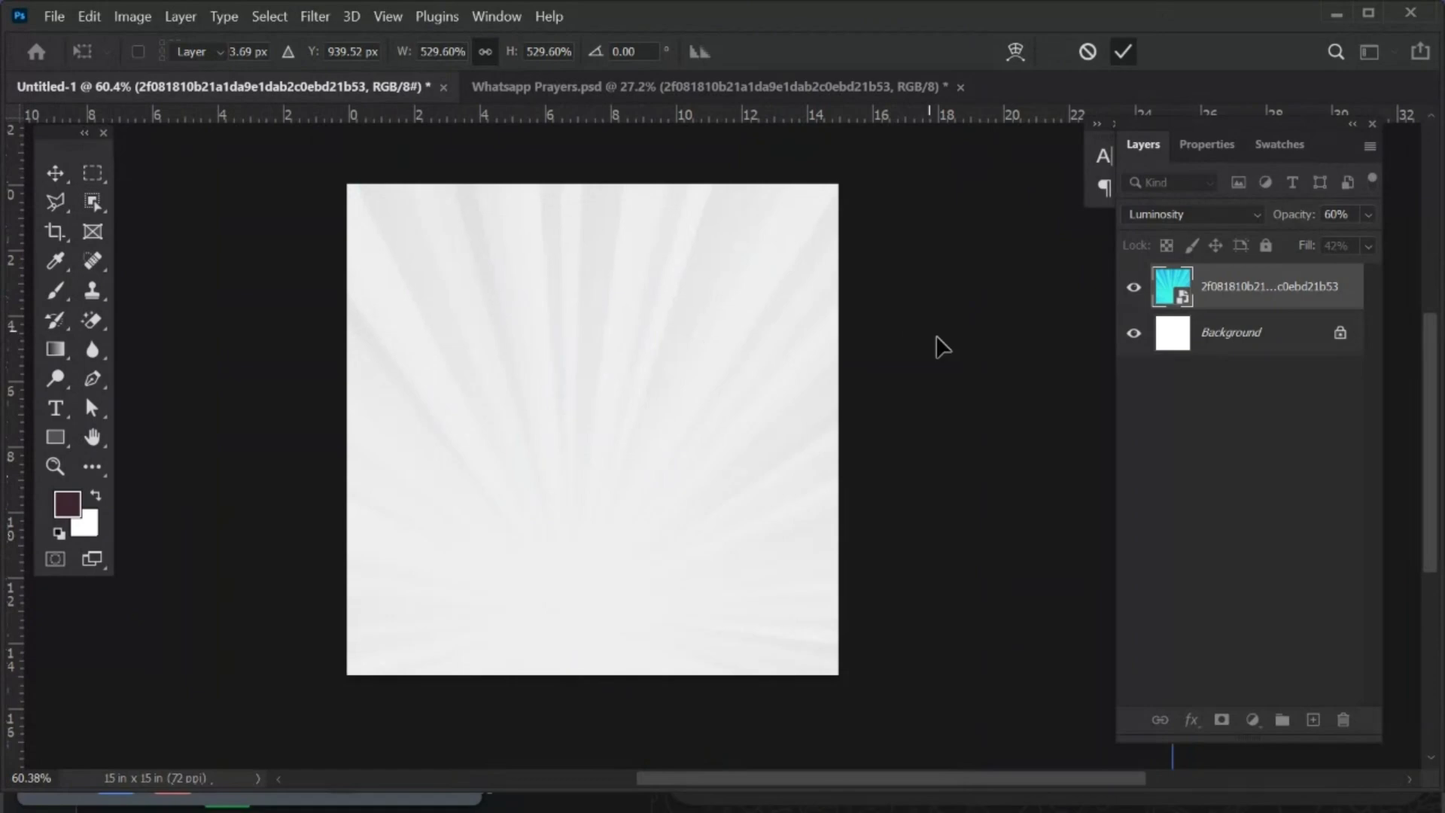
{"action": "left_click", "coordinate": [1215, 245]}
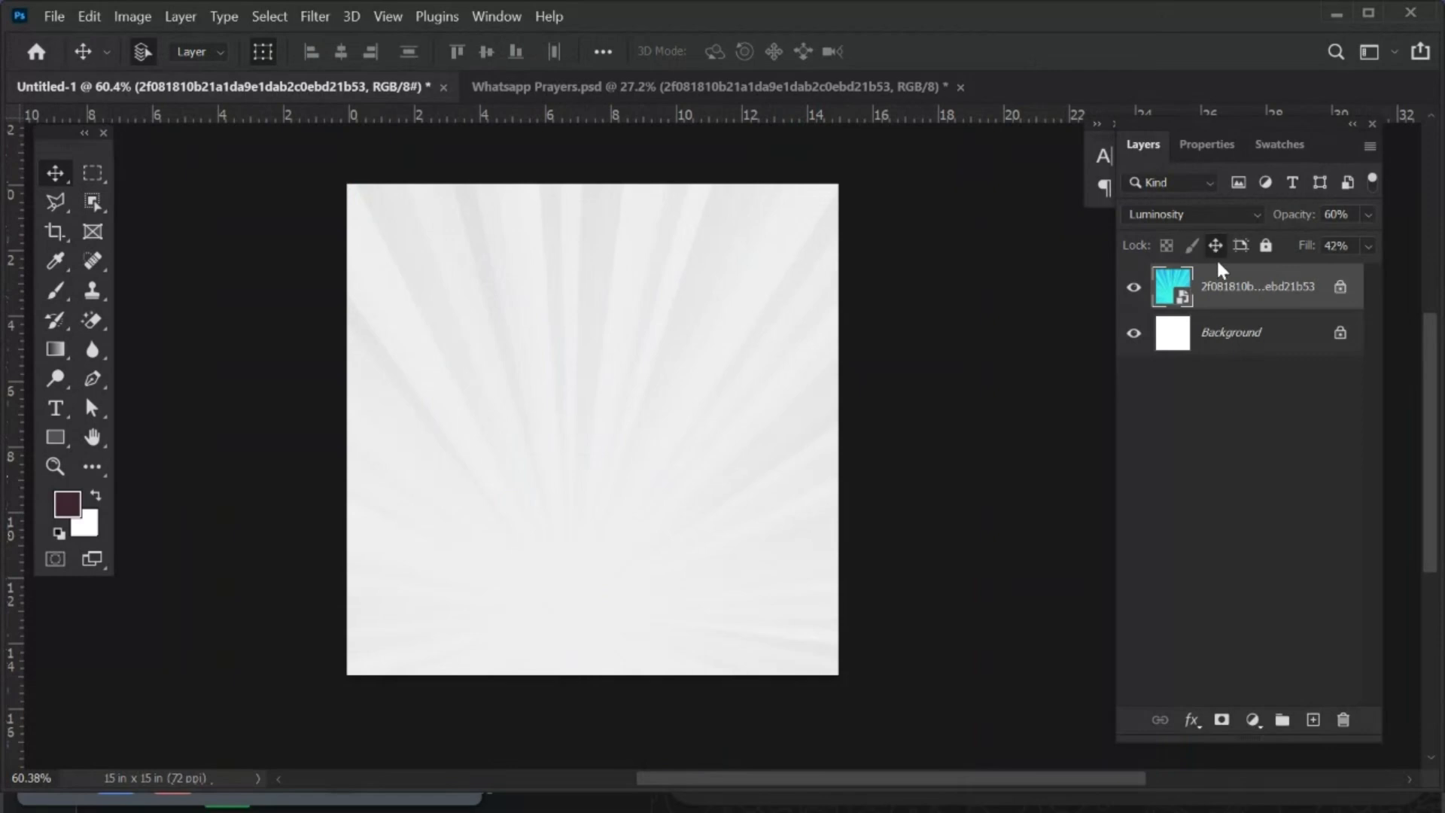
Try the Normal blend mode on the rays layer and return it to Luminosity.
{"action": "scroll", "coordinate": [554, 423], "scroll_direction": "down", "scroll_amount": 2}
{"action": "scroll", "coordinate": [554, 423], "scroll_direction": "down", "scroll_amount": 2}
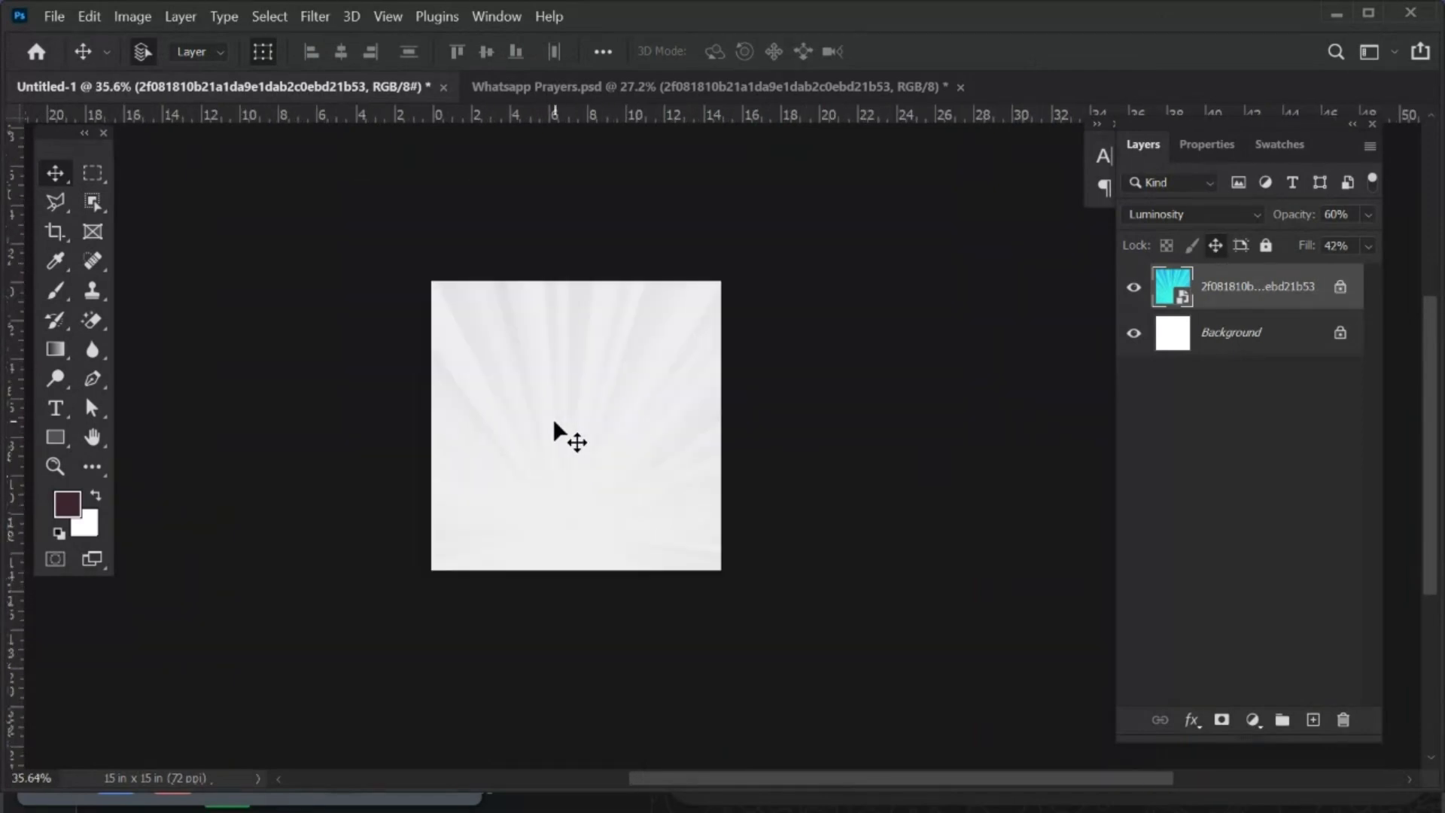
{"action": "scroll", "coordinate": [565, 414], "scroll_direction": "up", "scroll_amount": 2}
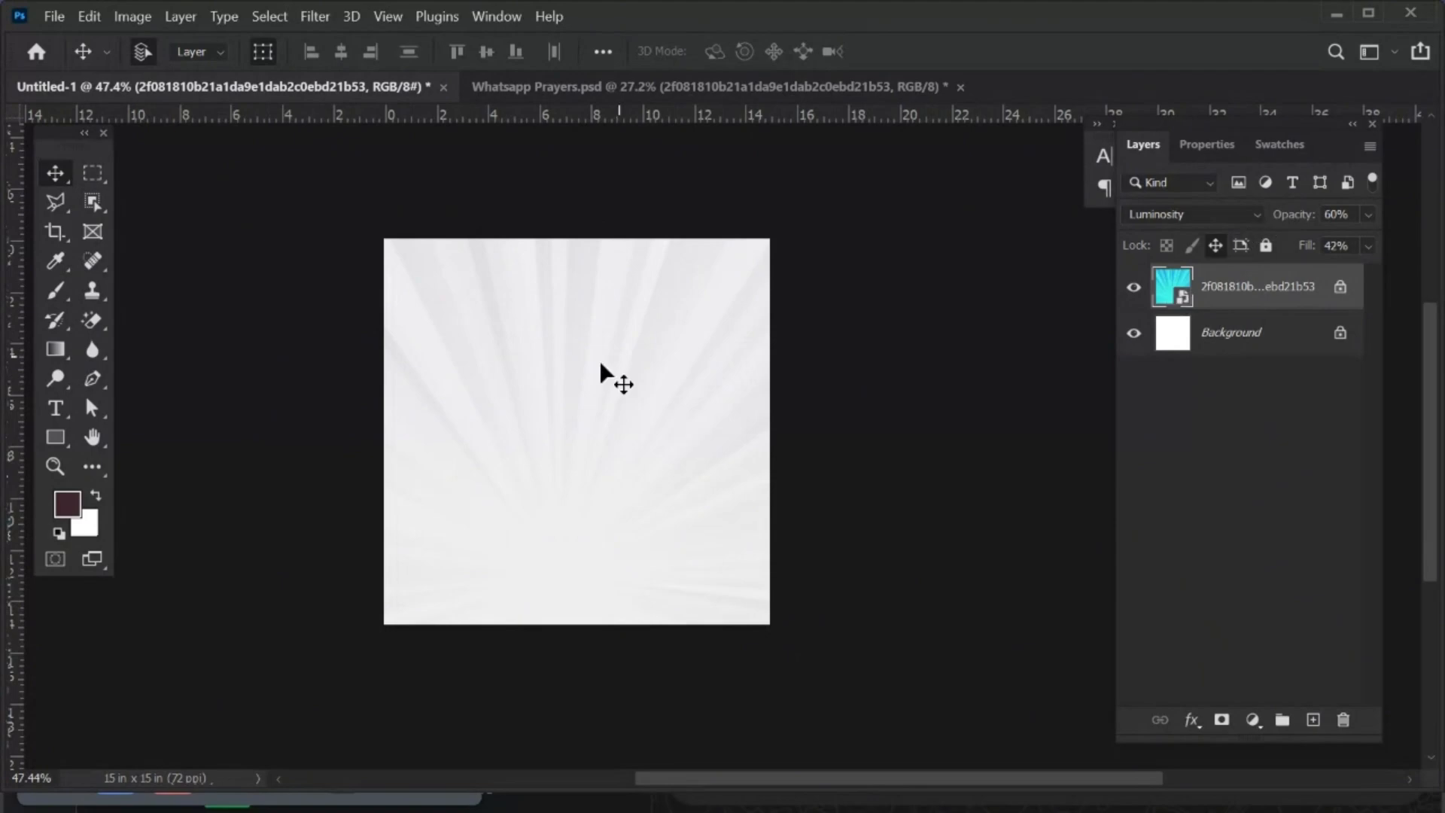
{"action": "left_click", "coordinate": [1253, 218]}
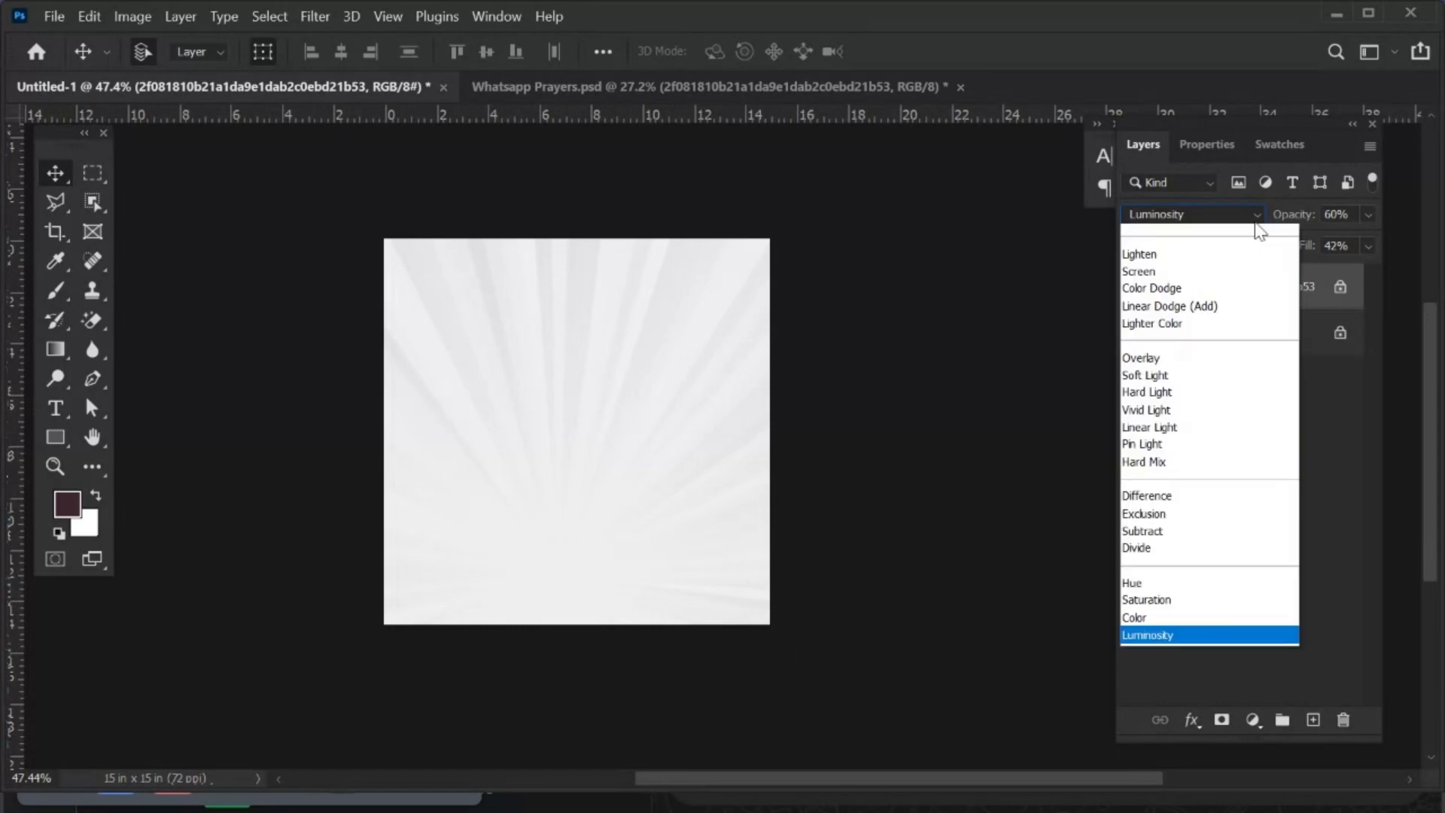
{"action": "scroll", "coordinate": [1238, 376], "scroll_direction": "up", "scroll_amount": 5}
{"action": "left_click", "coordinate": [1236, 234]}
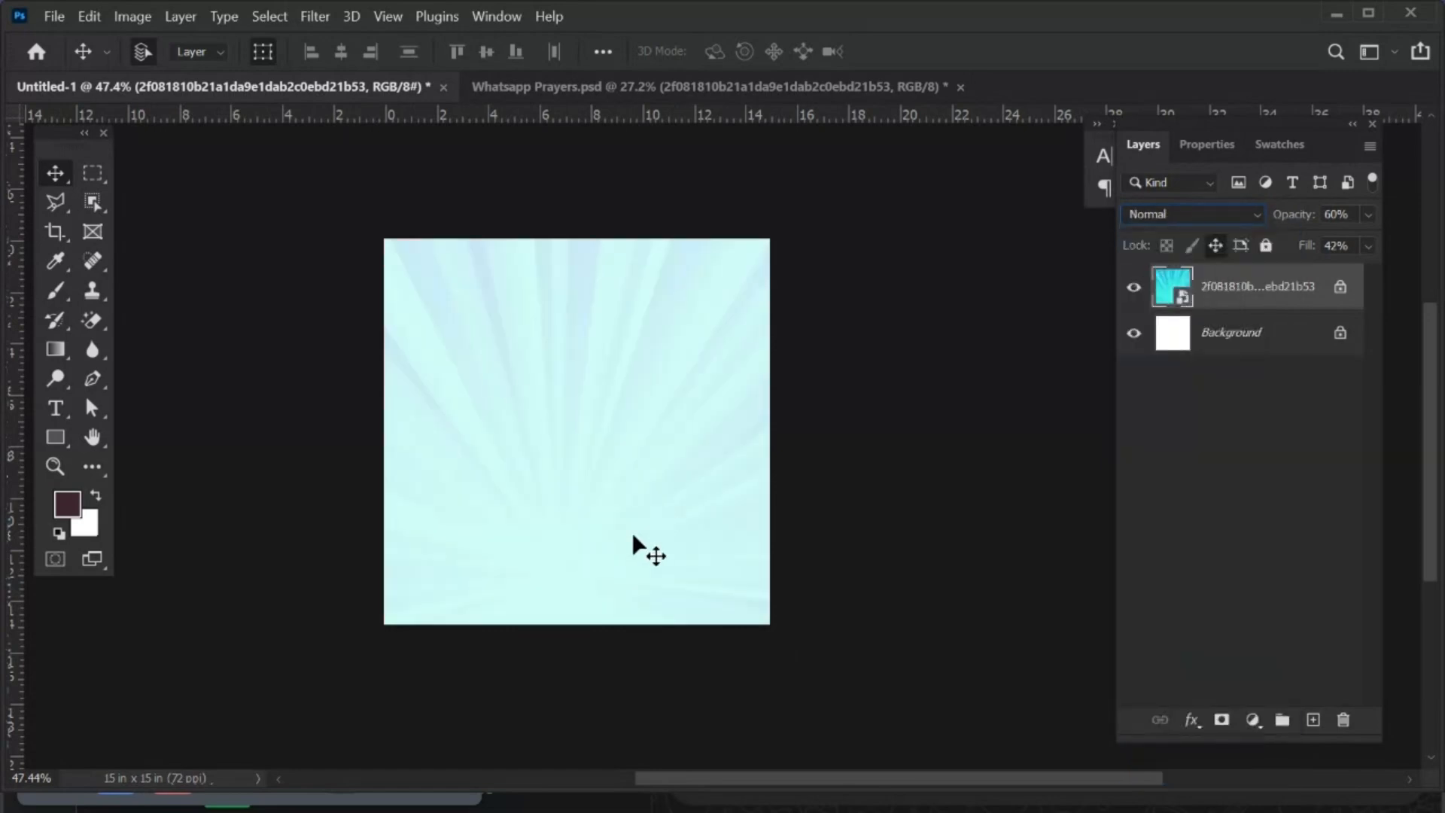
{"action": "left_click", "coordinate": [1259, 218]}
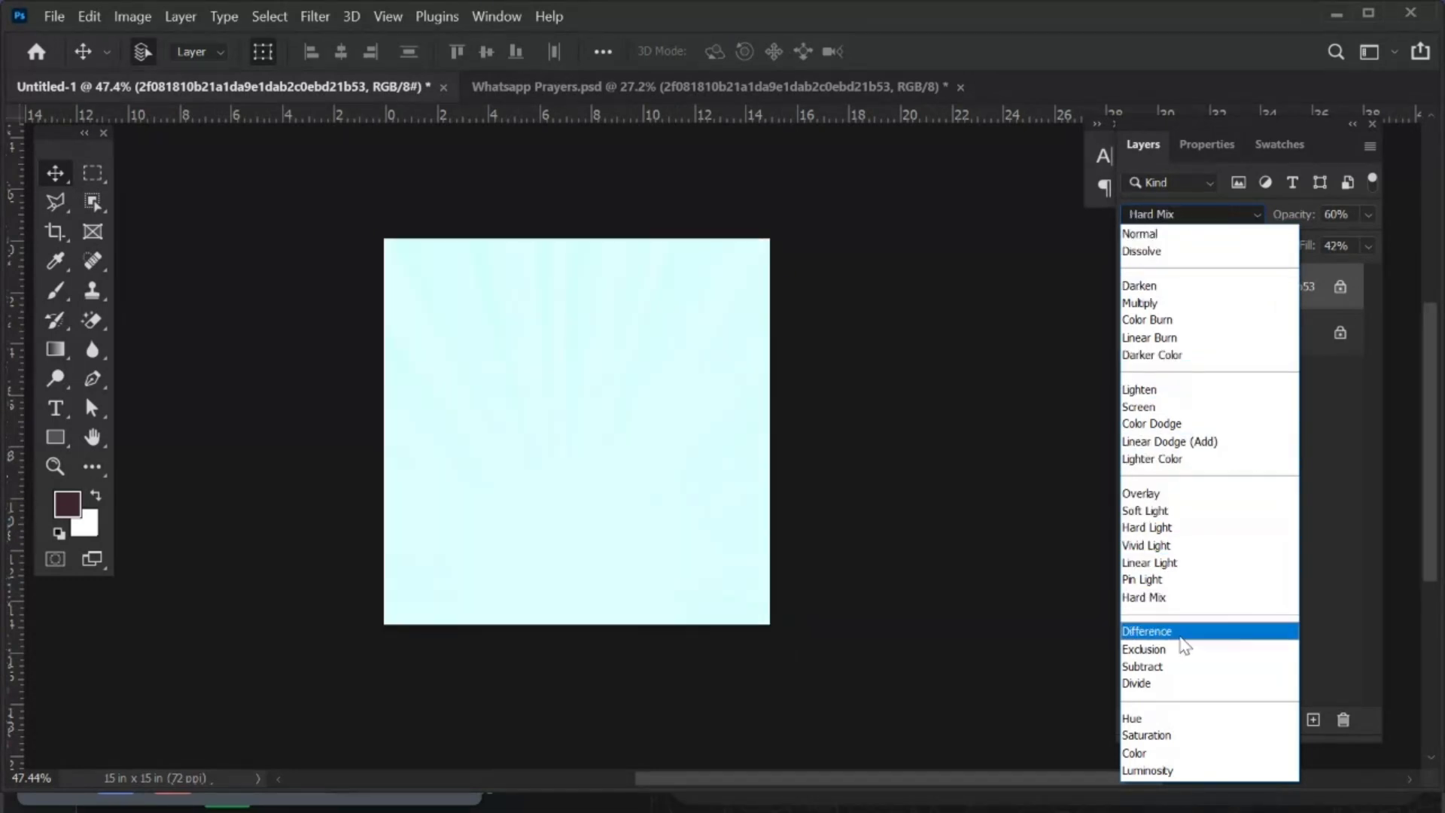
{"action": "left_click", "coordinate": [1152, 770]}
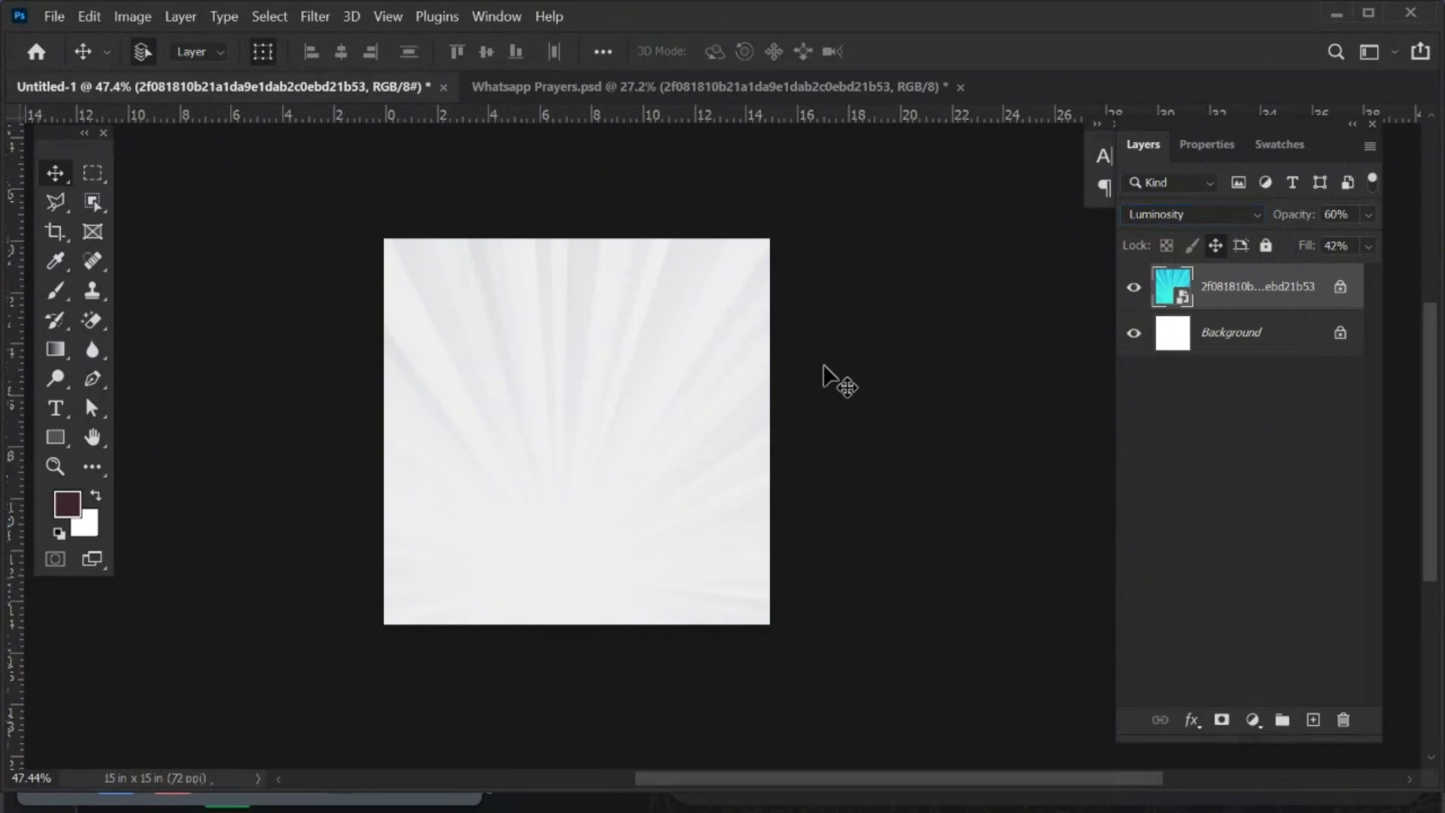
In the Whatsapp Prayers document, select the istockphoto pattern layer and turn its visibility off and on to check its effect.
{"action": "left_click_drag", "start_coordinate": [791, 248], "coordinate": [678, 139]}
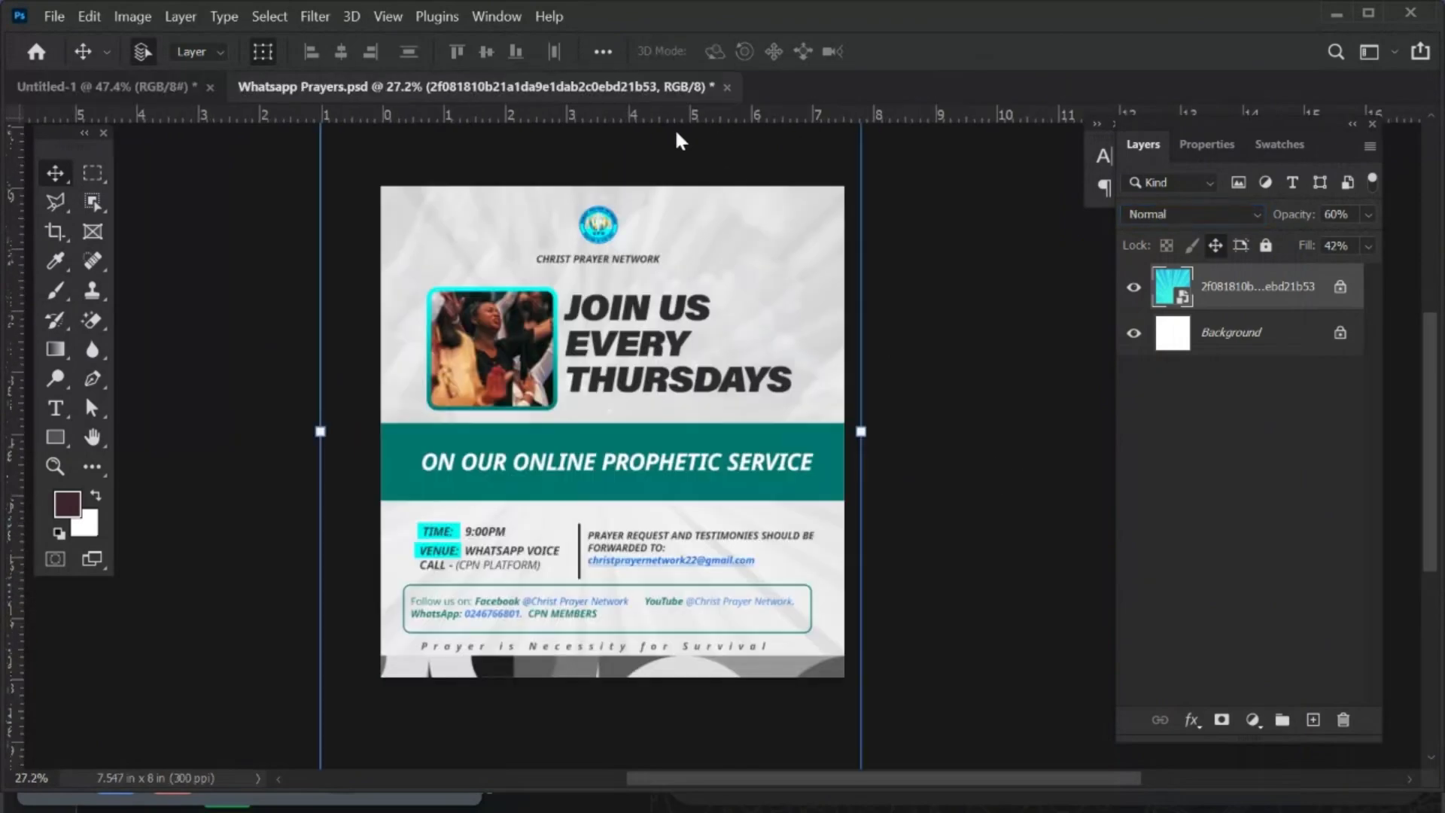
{"action": "left_click", "coordinate": [1032, 508]}
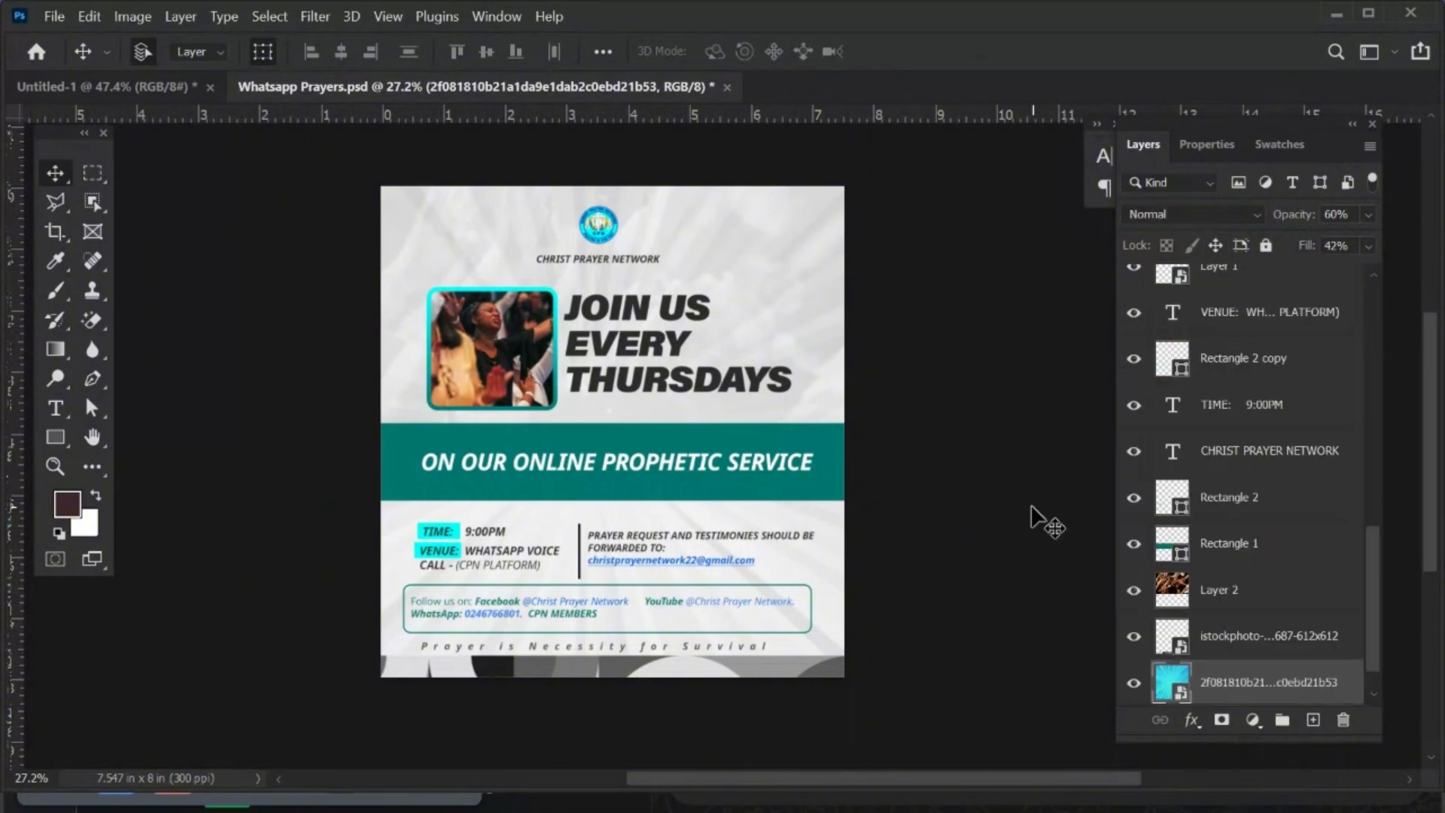
{"action": "left_click", "coordinate": [1249, 659]}
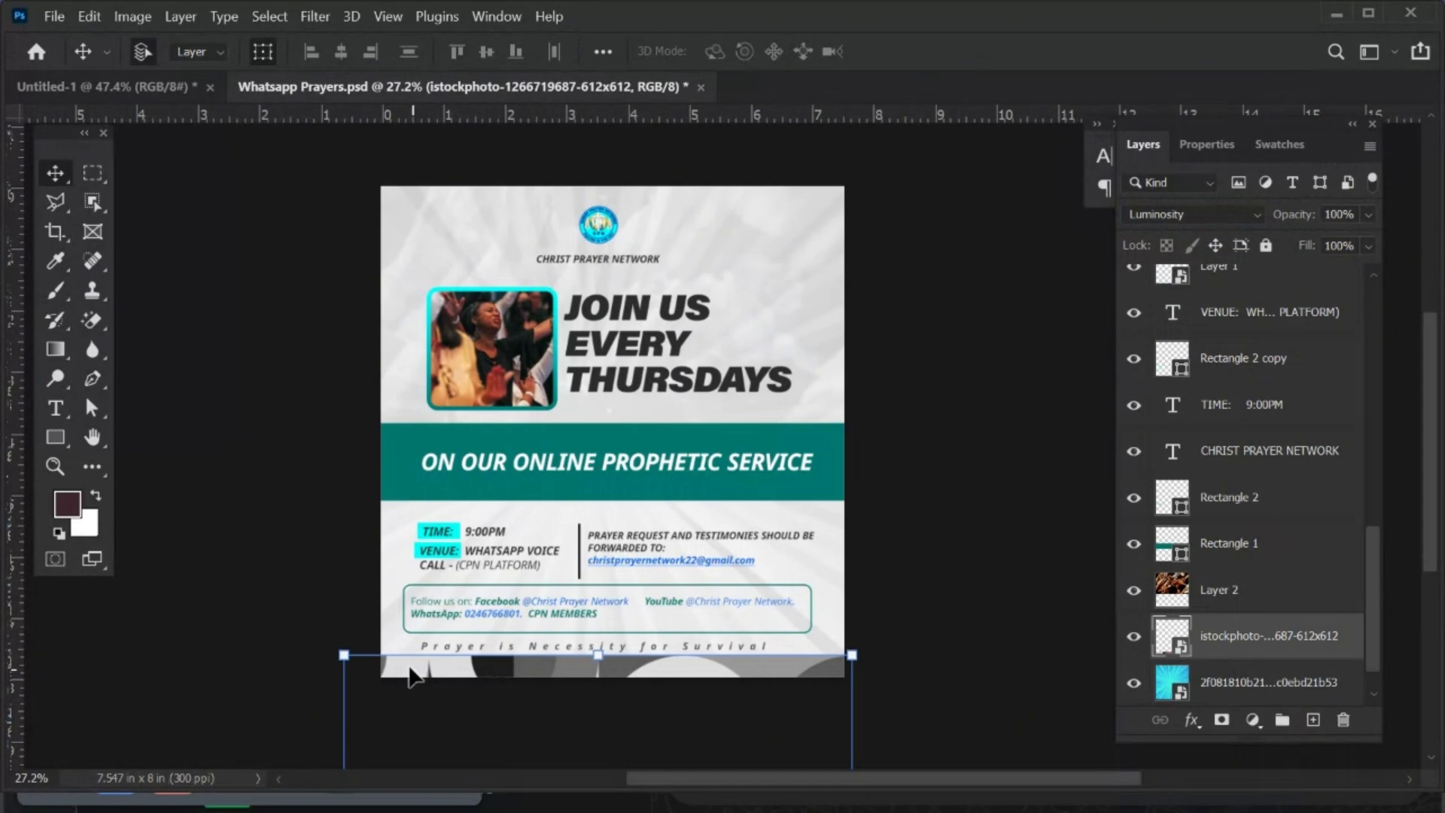
{"action": "left_click", "coordinate": [1134, 636]}
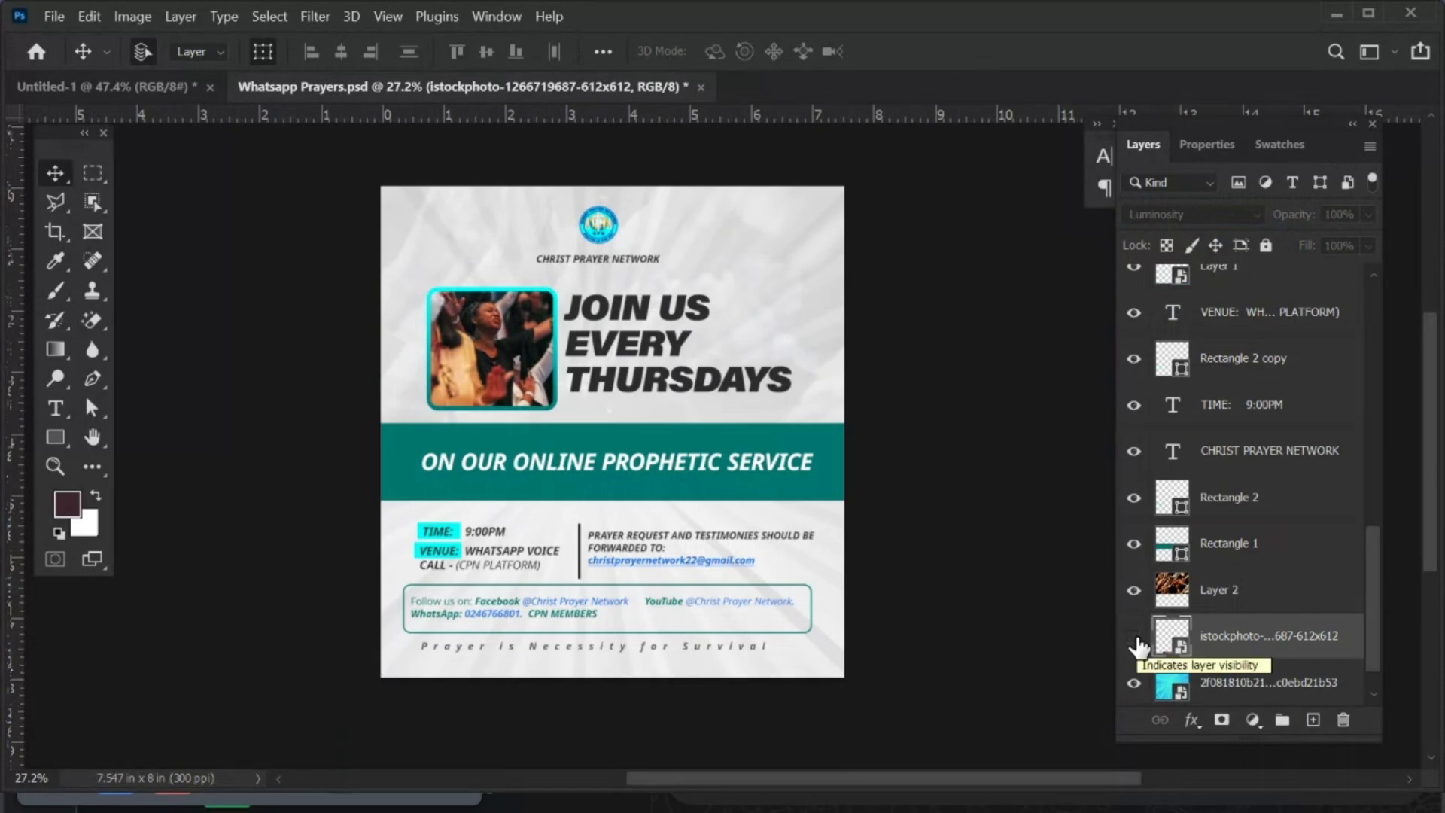
{"action": "left_click", "coordinate": [1135, 638]}
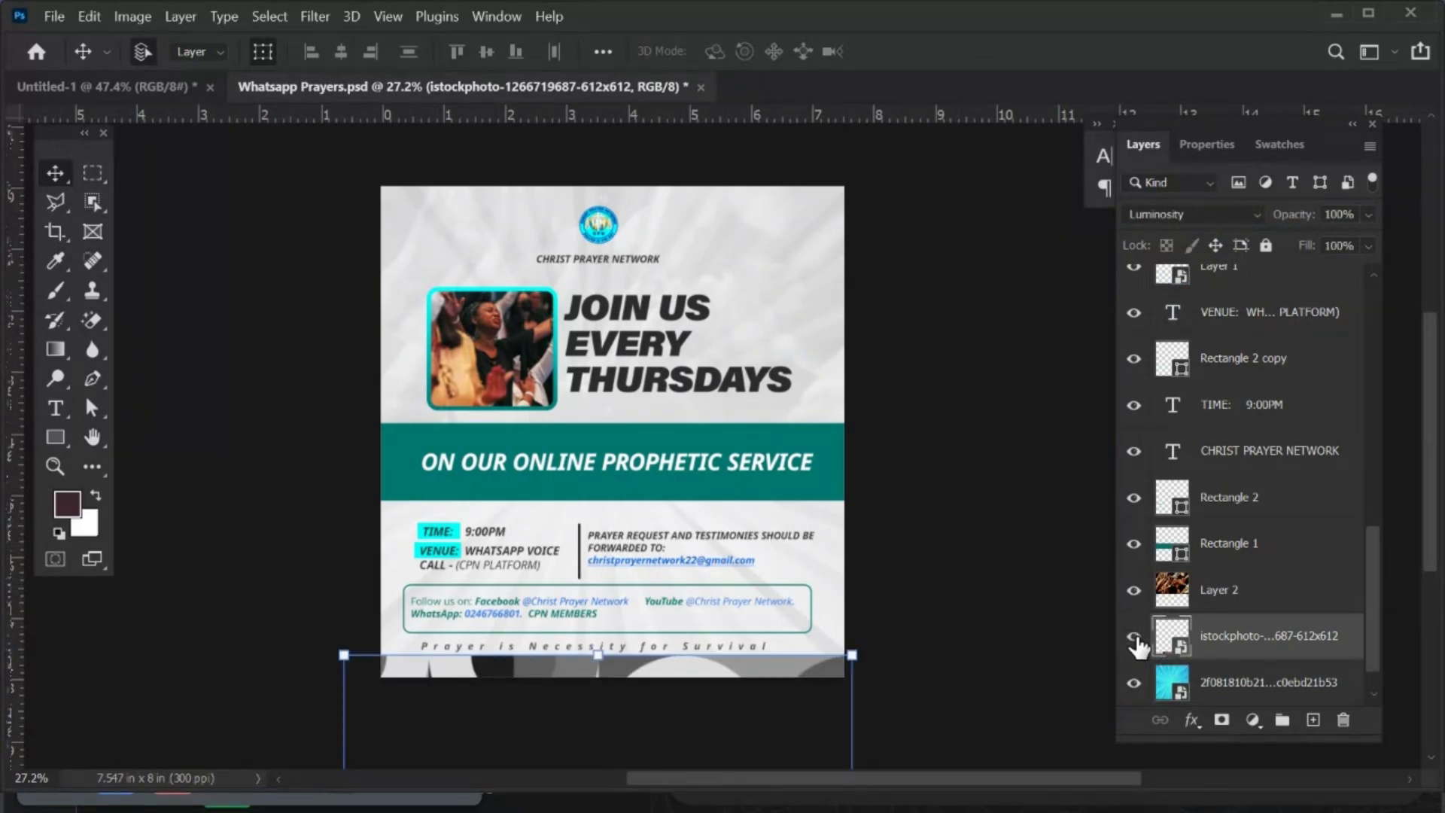
Duplicate the istockphoto pattern layer into the Untitled-1 document and switch to that document.
{"action": "right_click", "coordinate": [1233, 638]}
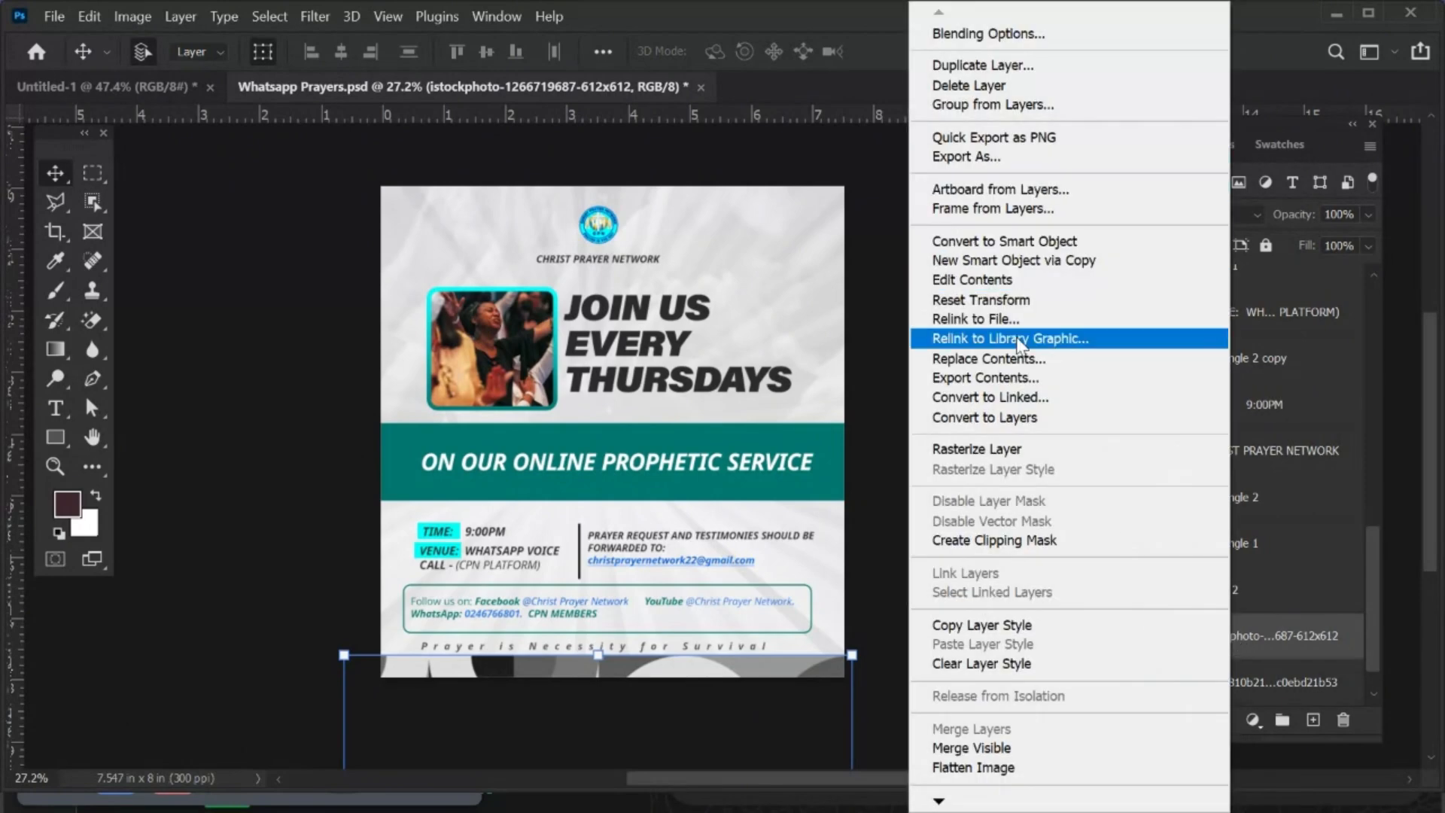
{"action": "left_click", "coordinate": [971, 66]}
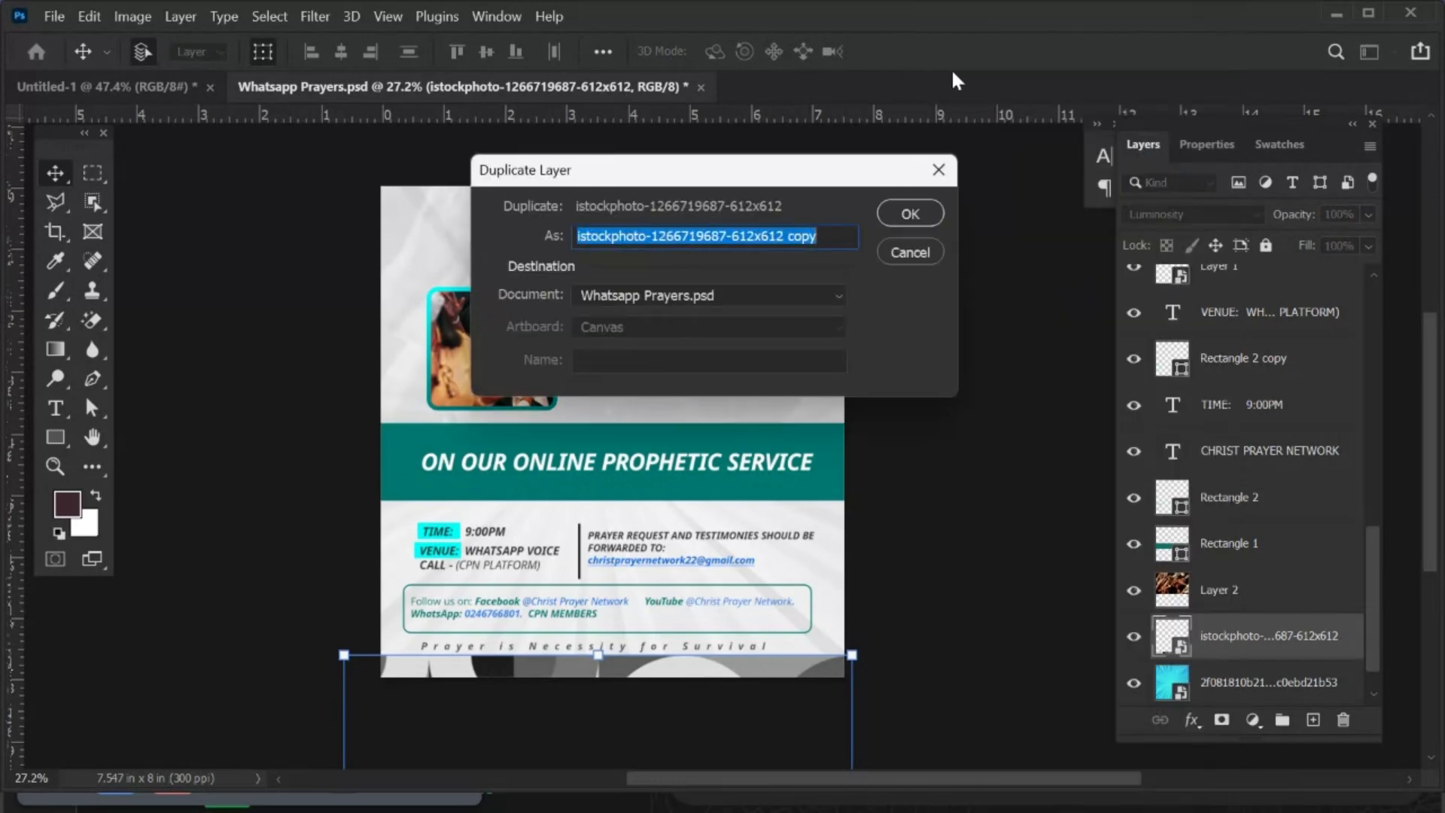
{"action": "left_click", "coordinate": [620, 299]}
{"action": "left_click", "coordinate": [616, 313]}
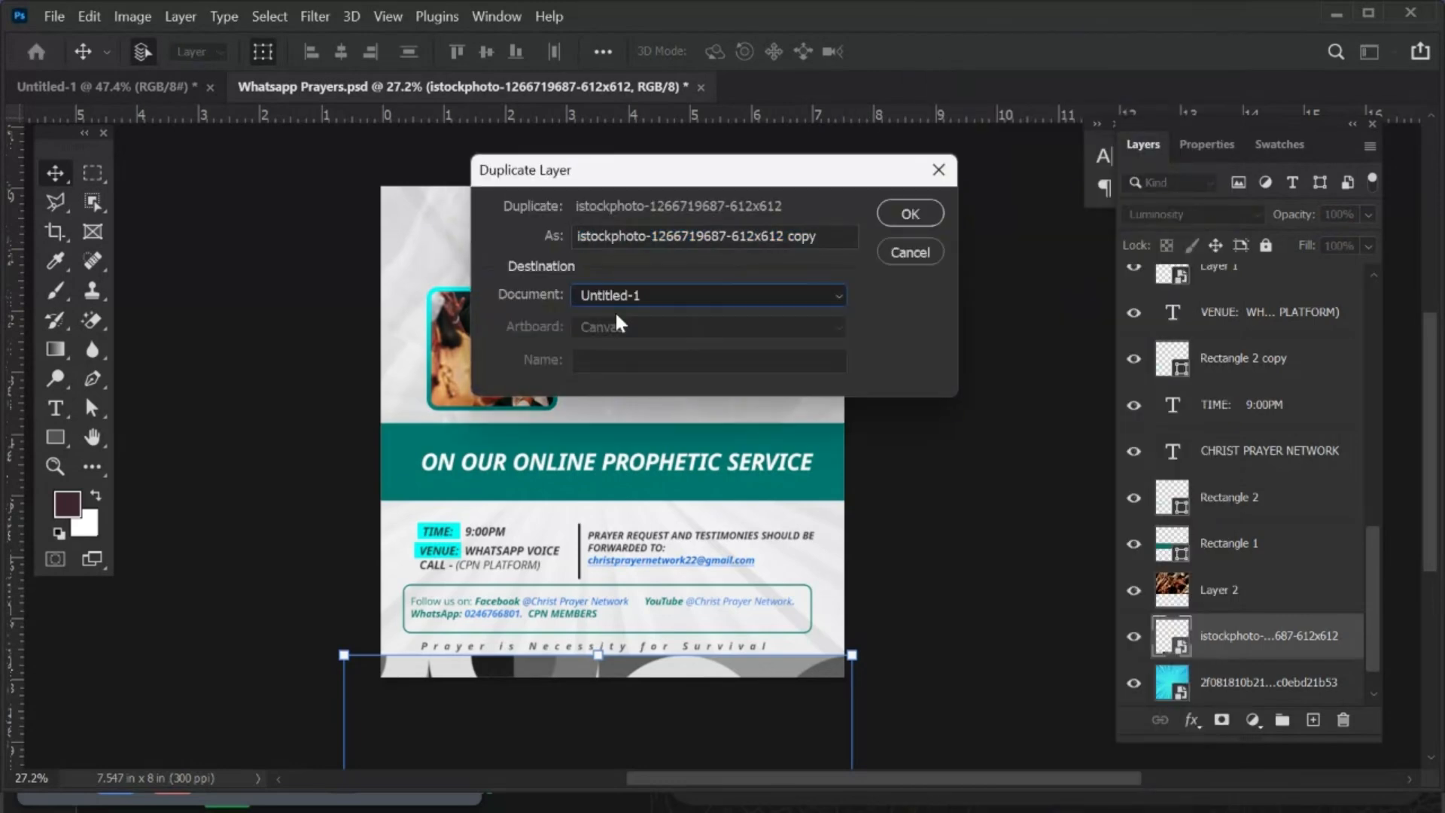
{"action": "left_click", "coordinate": [912, 214]}
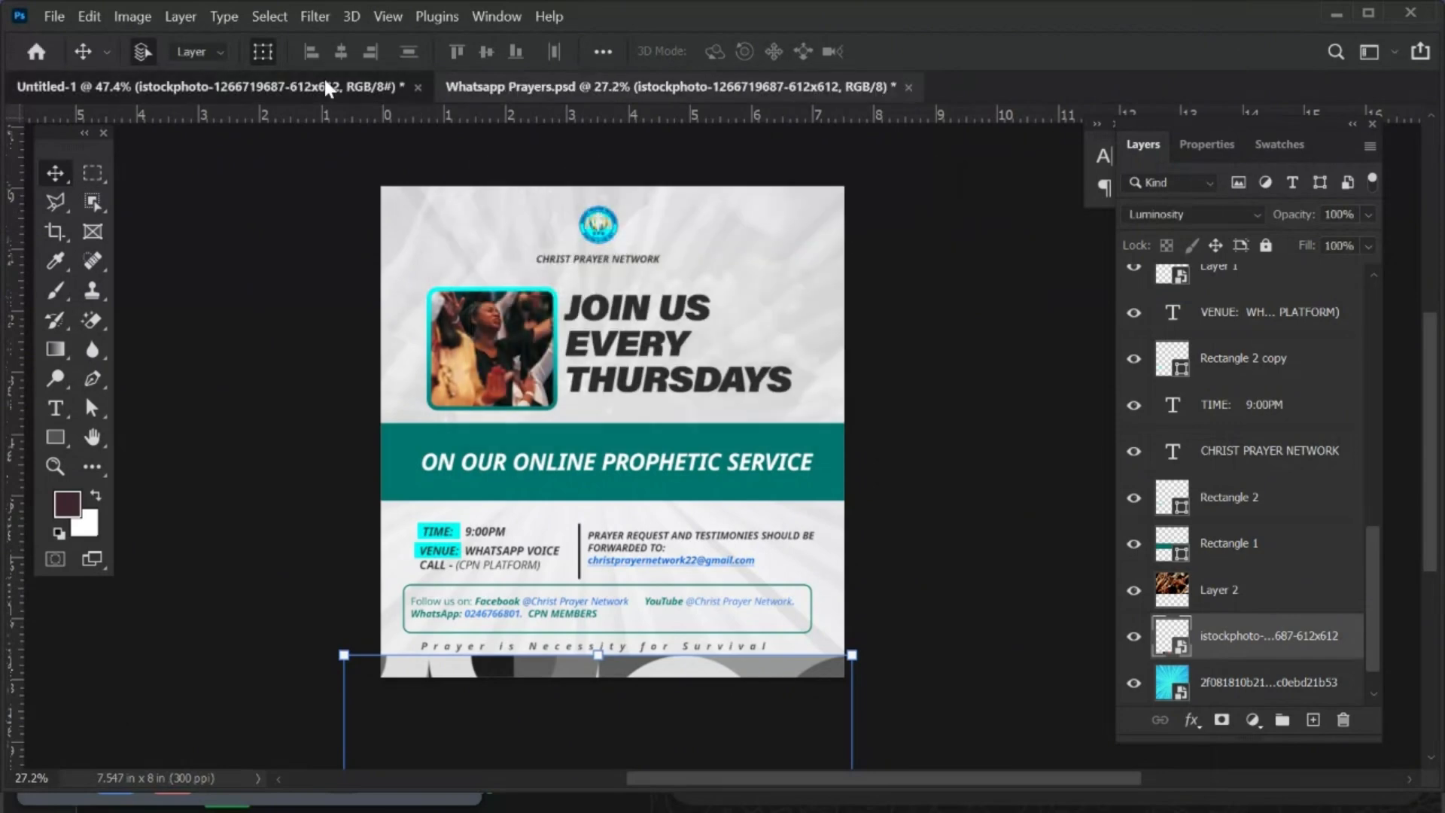
{"action": "left_click", "coordinate": [326, 87]}
{"action": "scroll", "coordinate": [581, 355], "scroll_direction": "down", "scroll_amount": 3}
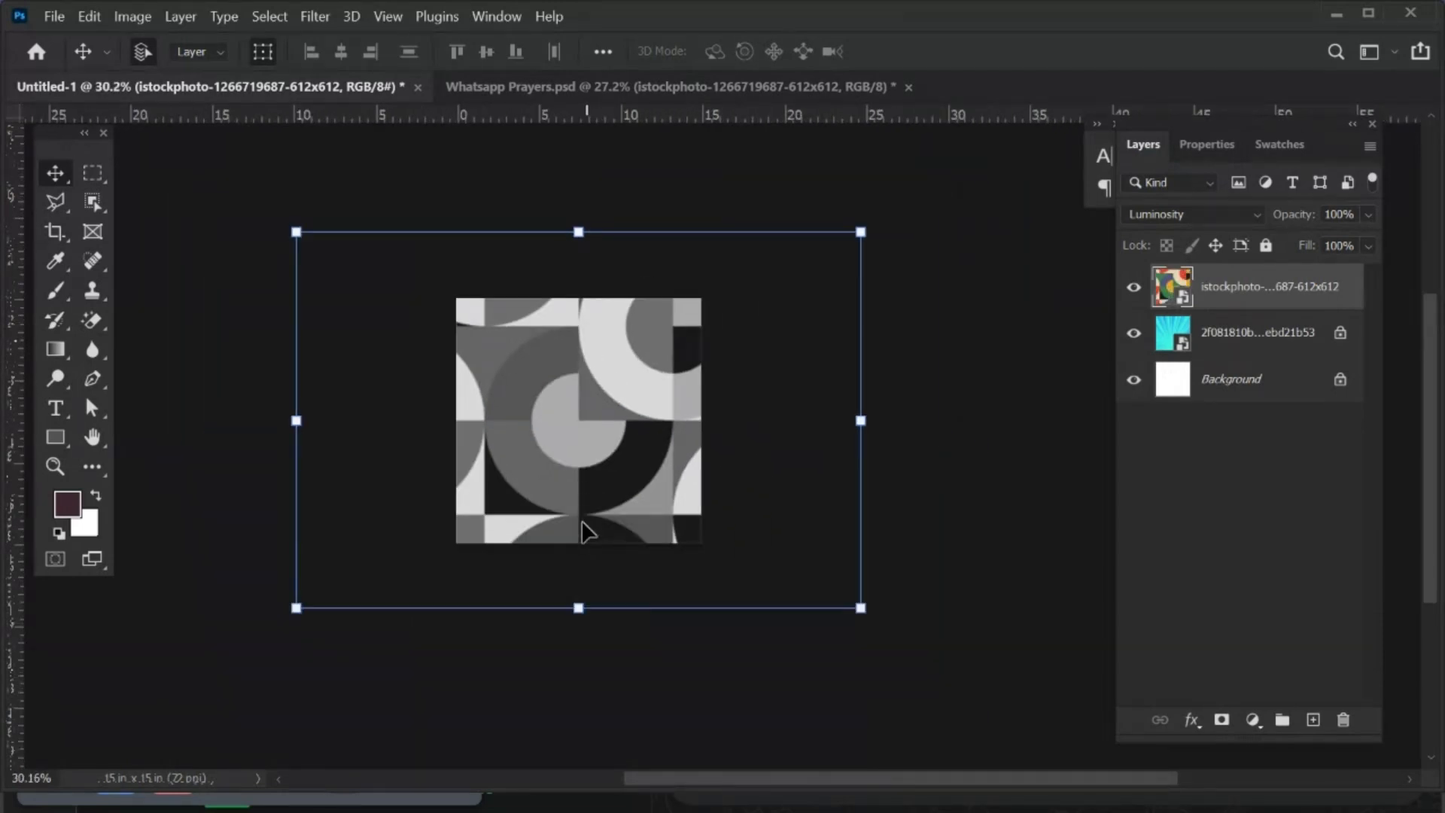
{"action": "left_click_drag", "start_coordinate": [593, 493], "coordinate": [592, 487]}
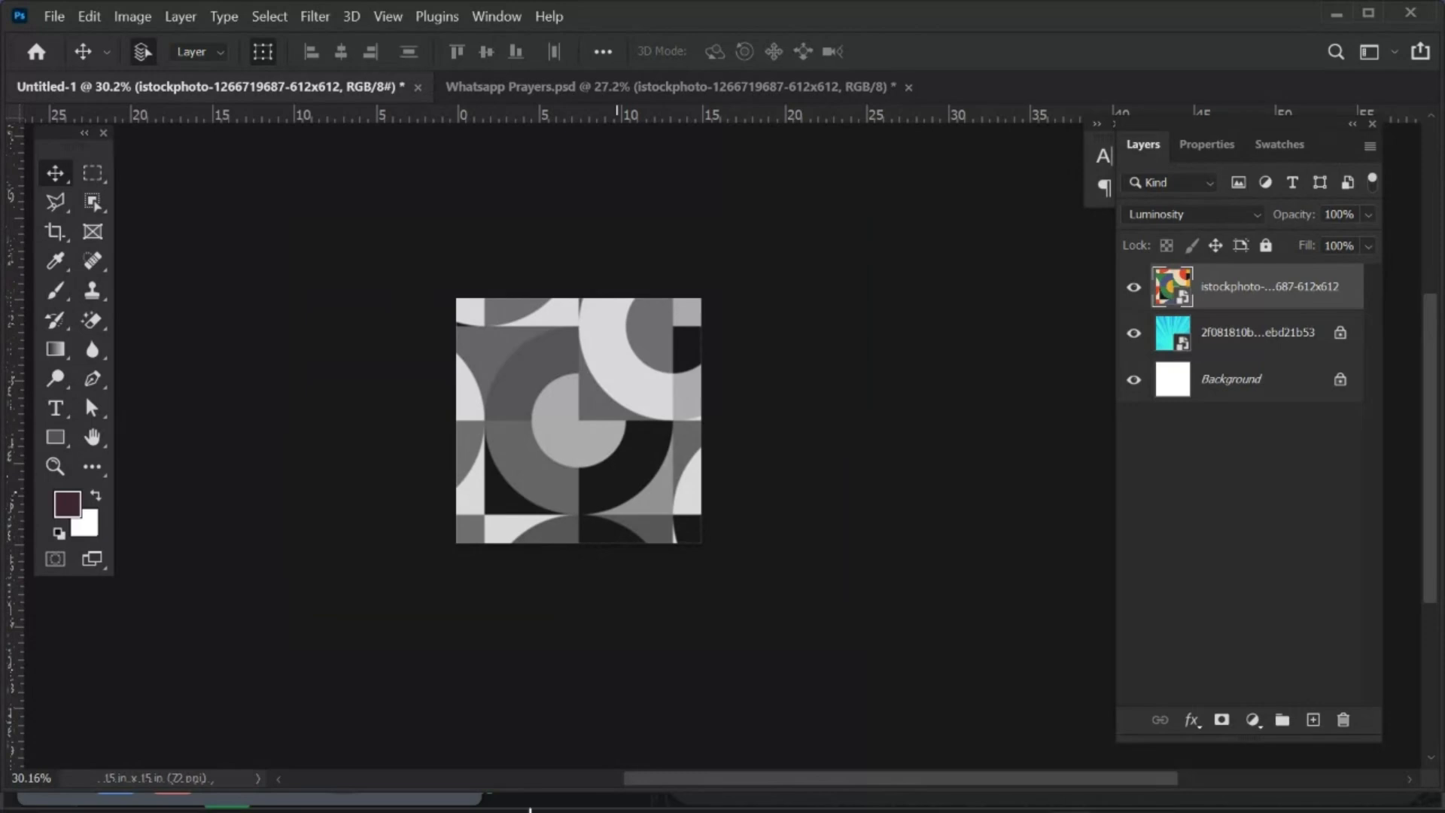
{"action": "left_click", "coordinate": [523, 788]}
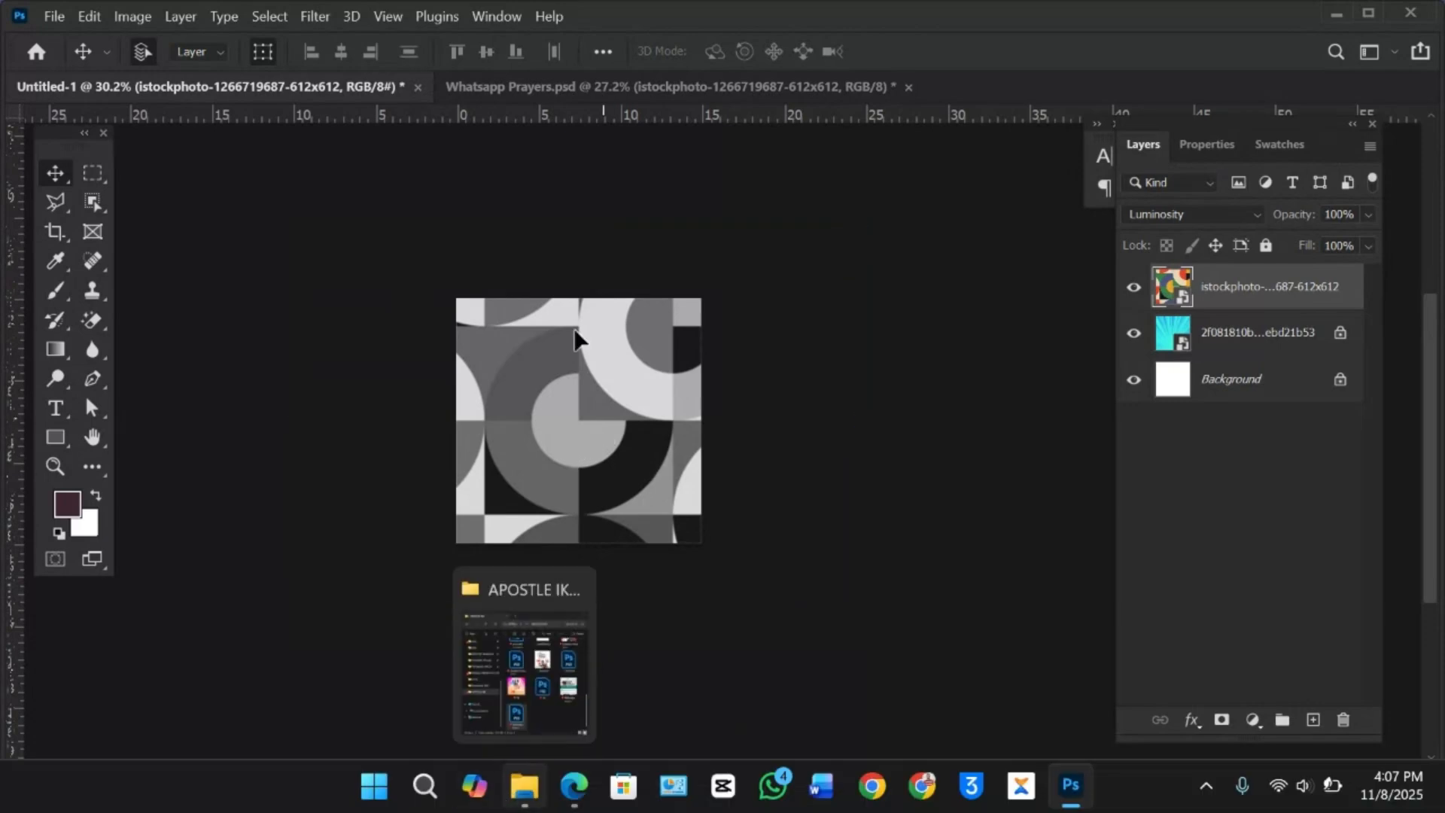
{"action": "scroll", "coordinate": [669, 194], "scroll_direction": "up", "scroll_amount": 5}
{"action": "left_click", "coordinate": [670, 194]}
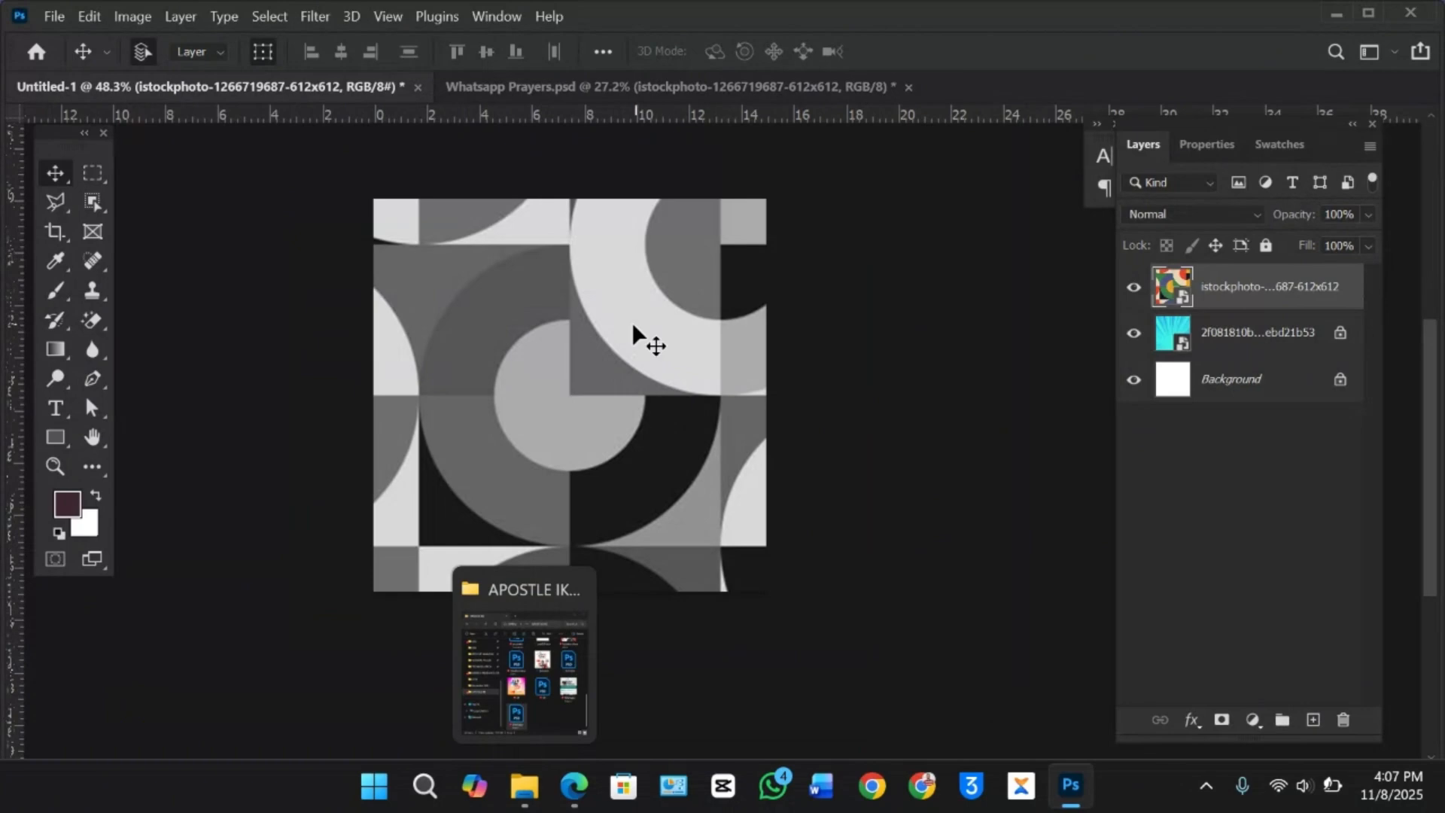
{"action": "left_click", "coordinate": [595, 368]}
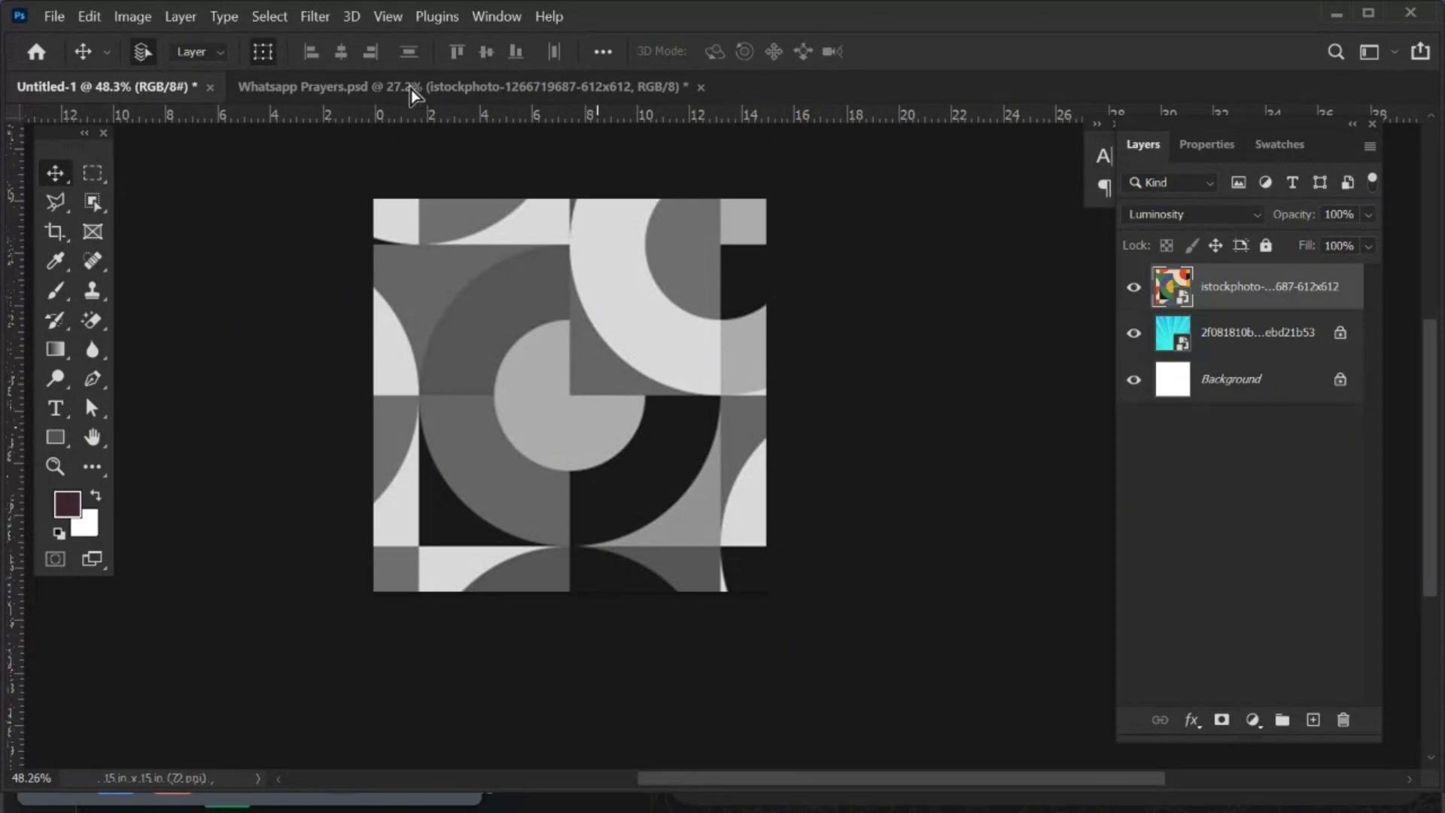
Move the geometric pattern layer down until only a thin strip of it covers the canvas's bottom edge.
{"action": "left_click_drag", "start_coordinate": [411, 89], "coordinate": [564, 365]}
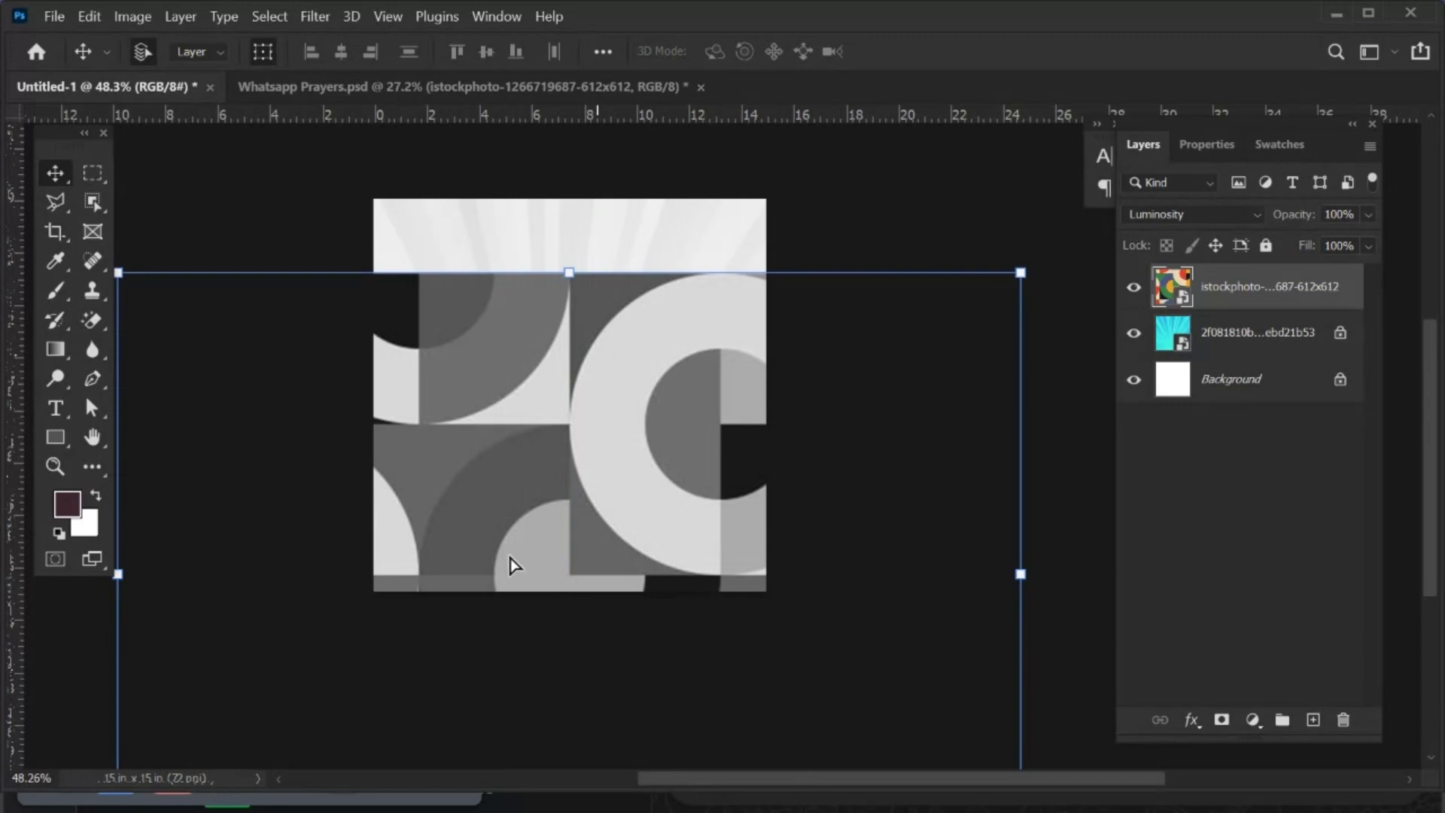
{"action": "left_click", "coordinate": [581, 336]}
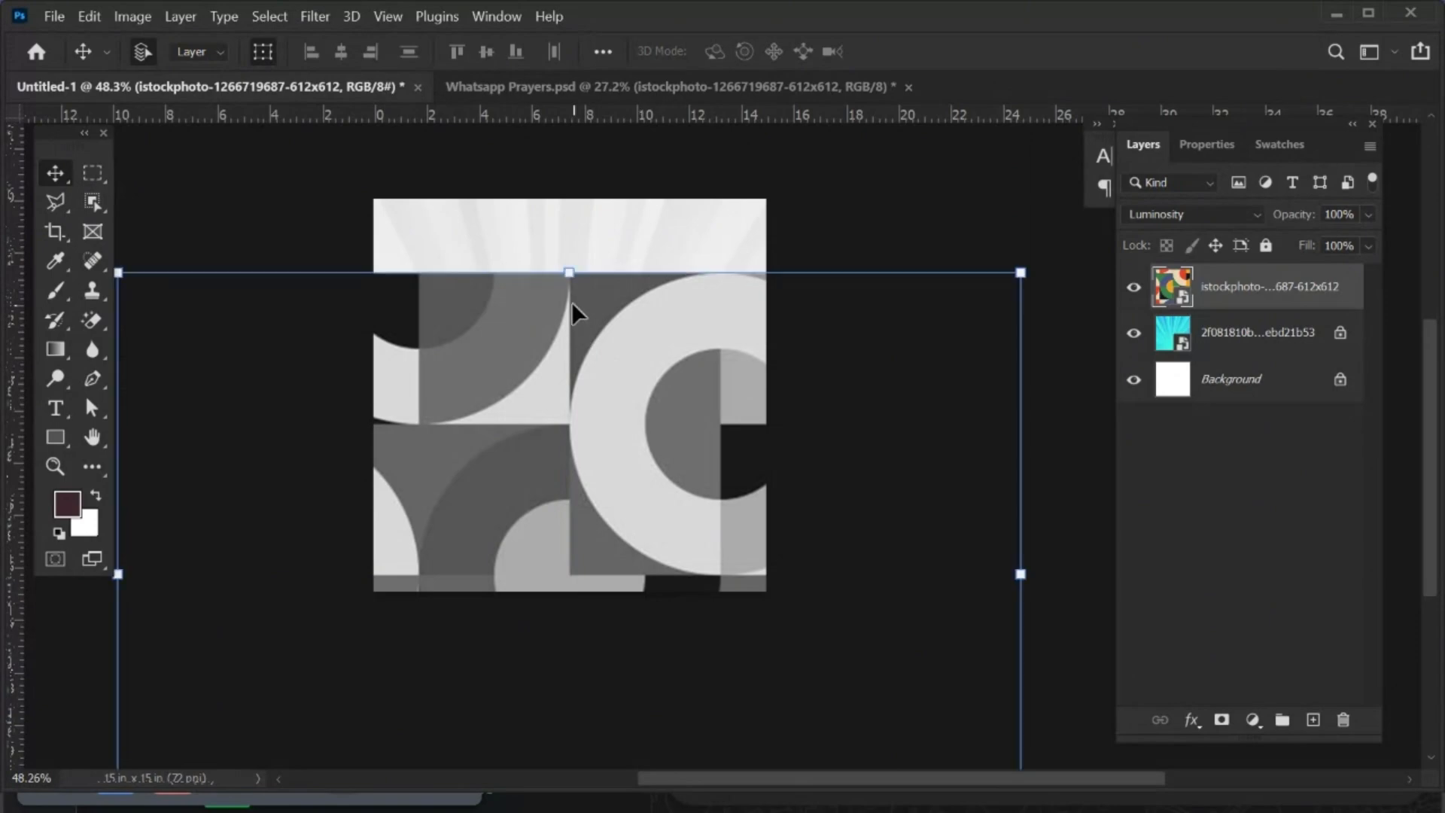
{"action": "left_click_drag", "start_coordinate": [571, 301], "coordinate": [517, 586]}
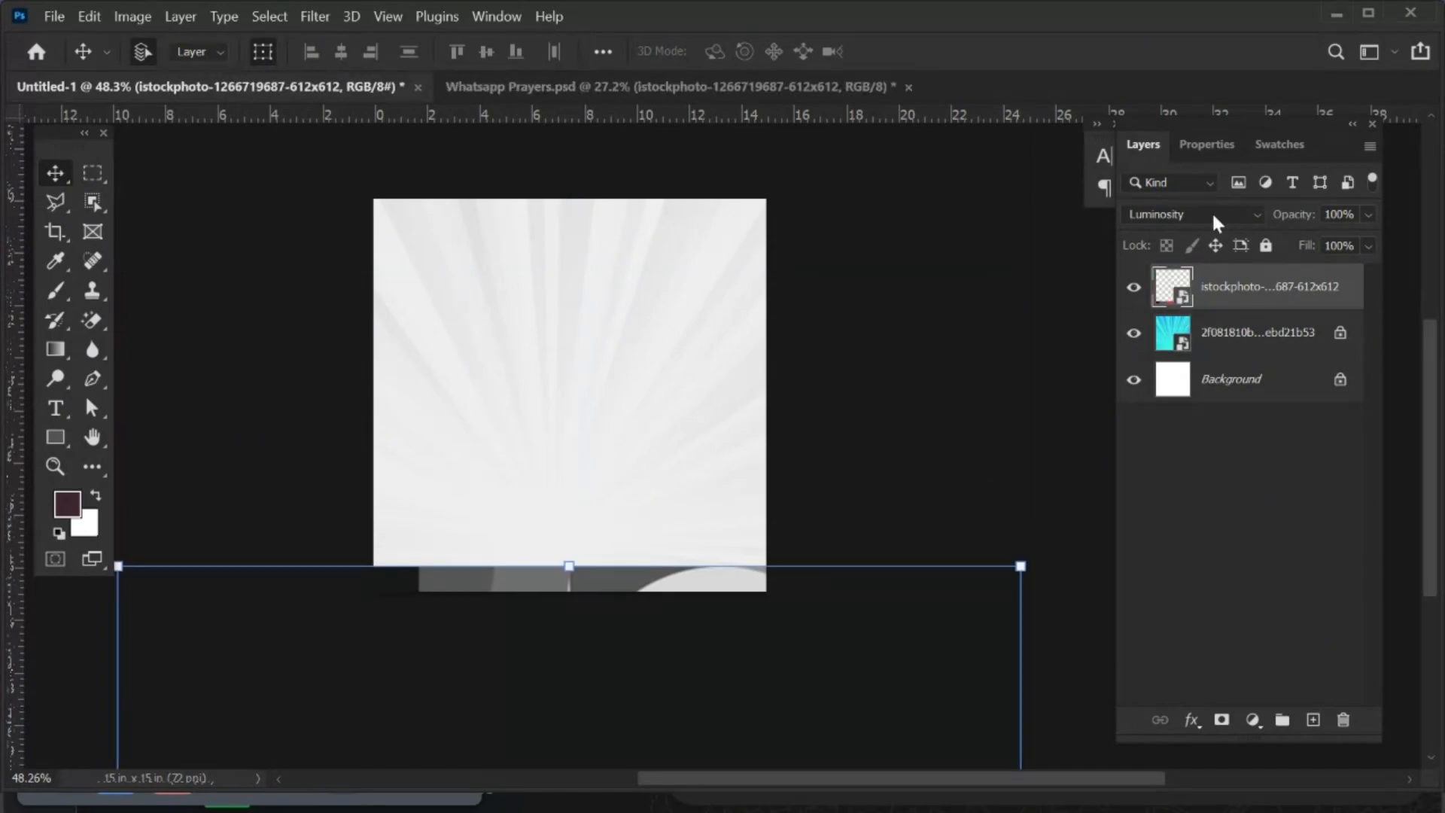
Preview the geometric pattern layer in Normal blend mode, nudge its strip slightly down and sideways, and return it to Luminosity.
{"action": "left_click", "coordinate": [1245, 214]}
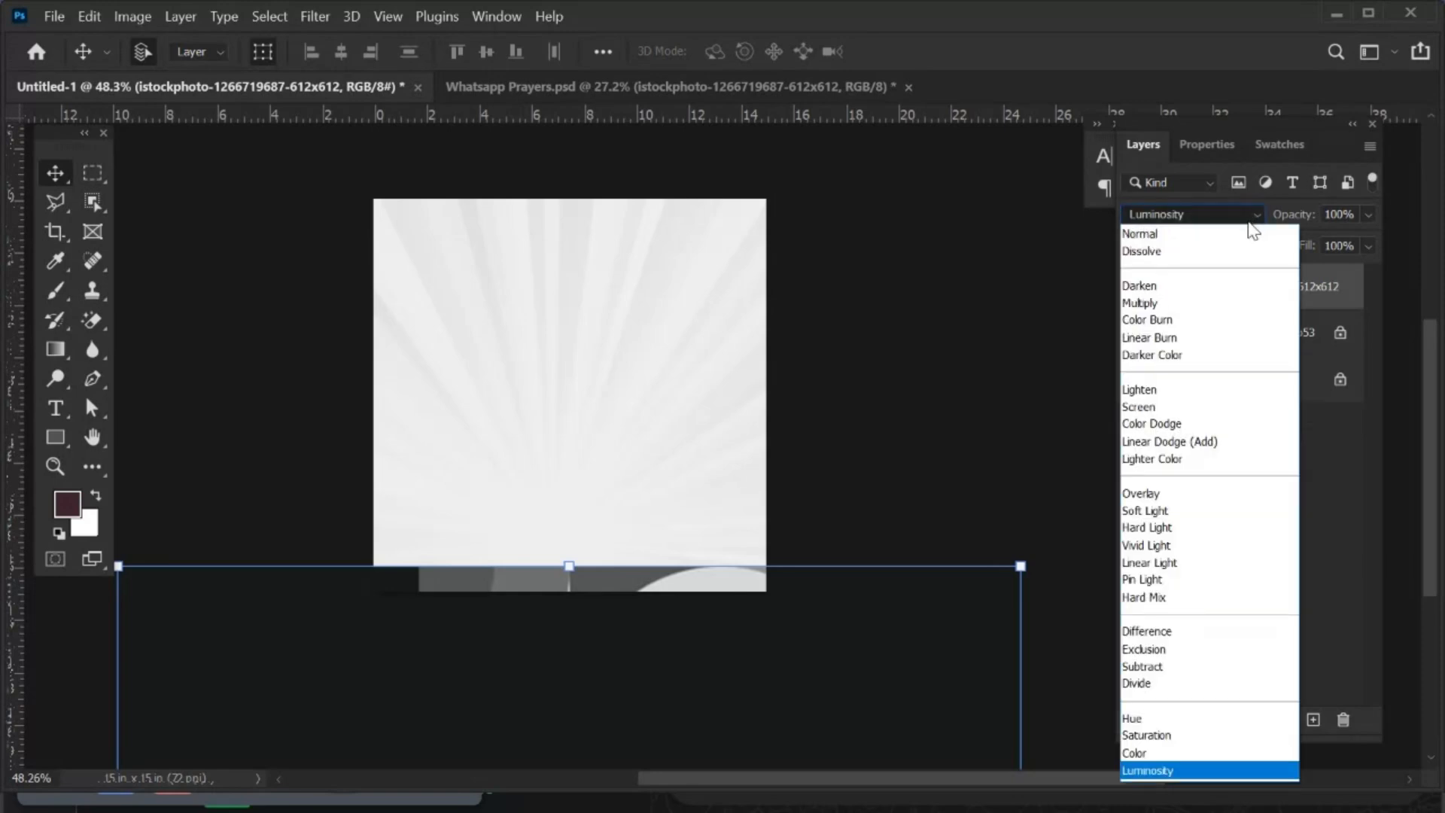
{"action": "left_click", "coordinate": [1227, 234]}
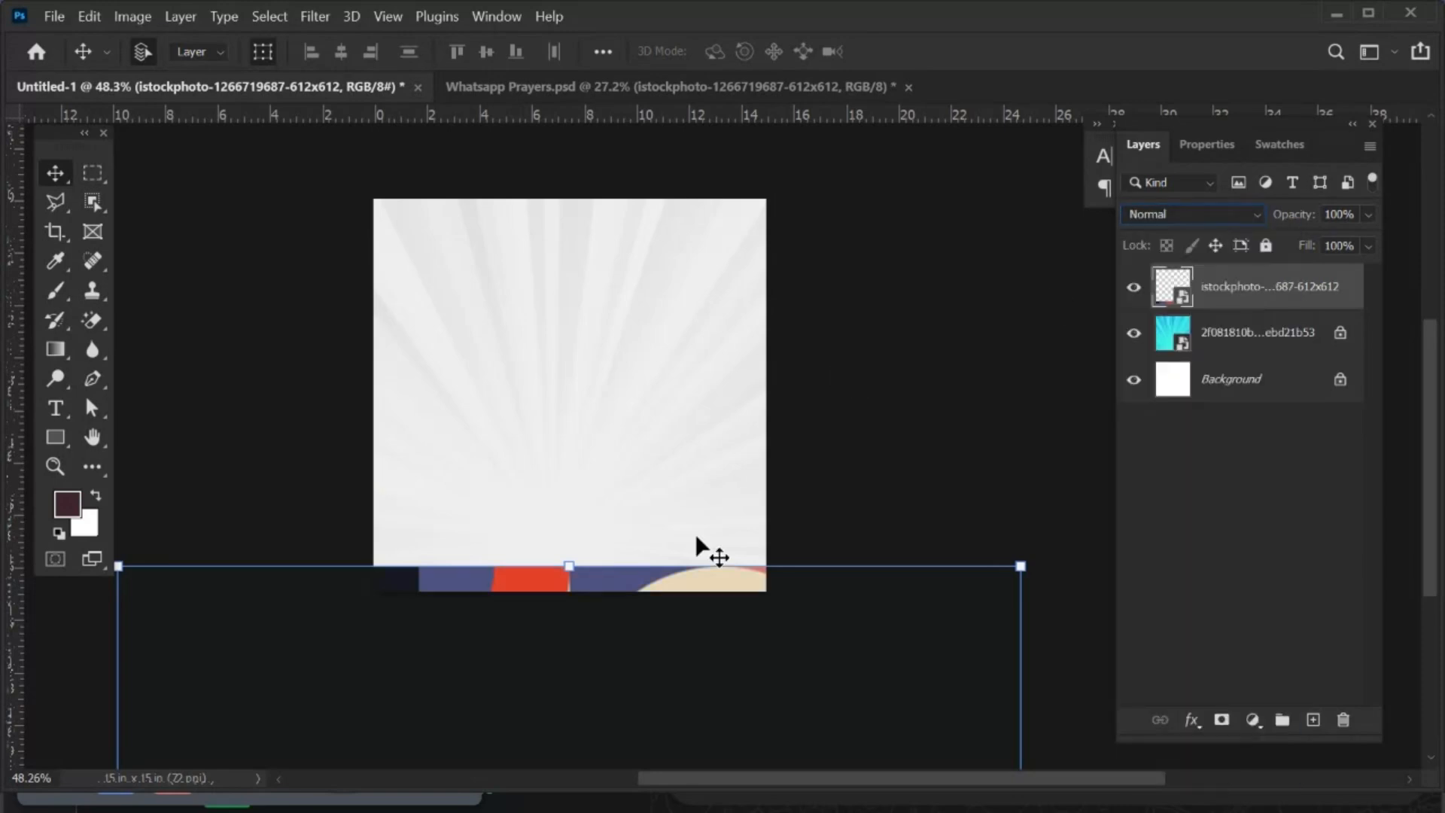
{"action": "mouse_move", "coordinate": [638, 589]}
{"action": "left_mouse_down"}
{"action": "mouse_move", "coordinate": [662, 559]}
{"action": "mouse_move", "coordinate": [645, 422]}
{"action": "mouse_move", "coordinate": [625, 586]}
{"action": "left_mouse_up"}
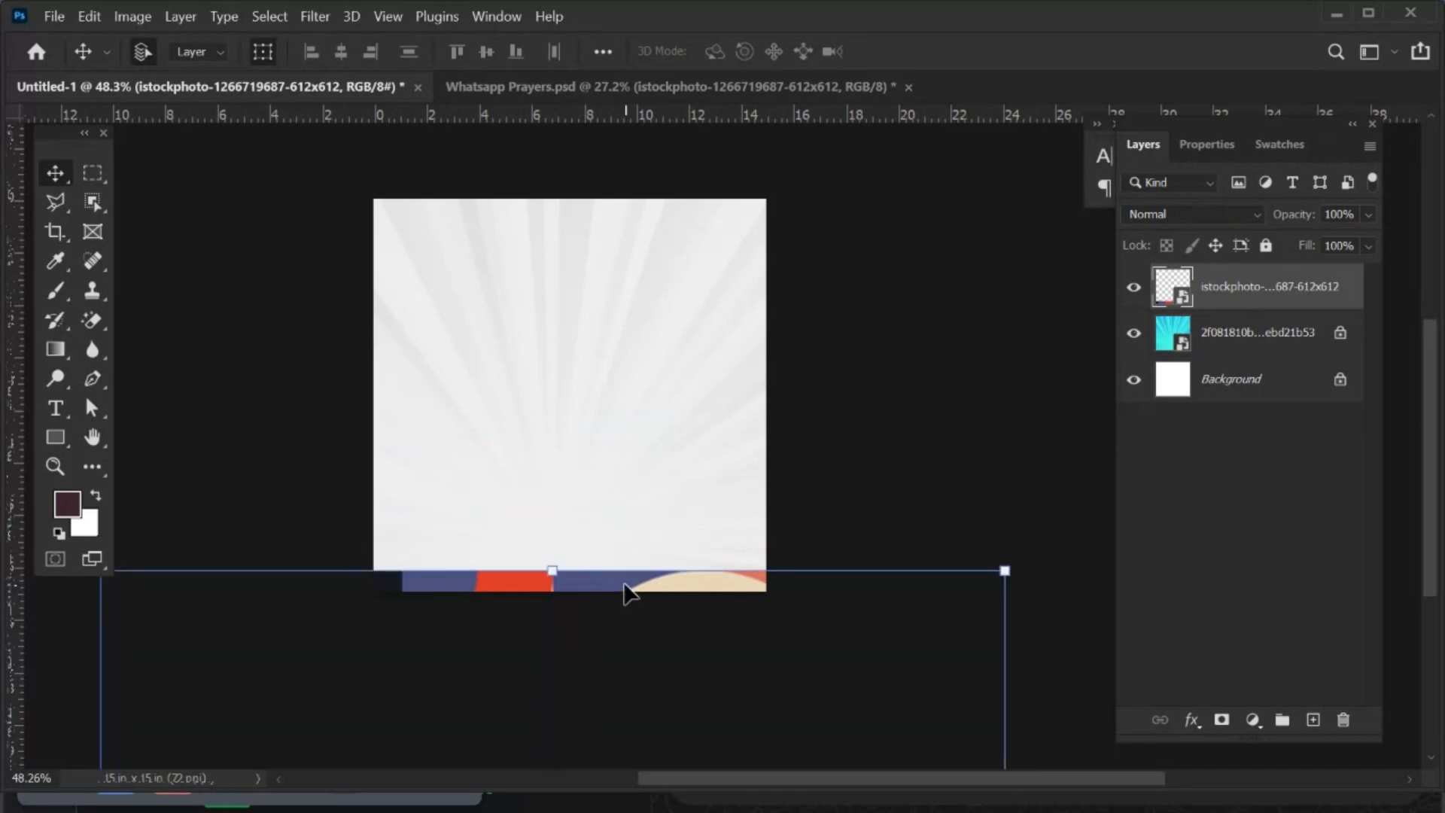
{"action": "left_click", "coordinate": [1255, 217]}
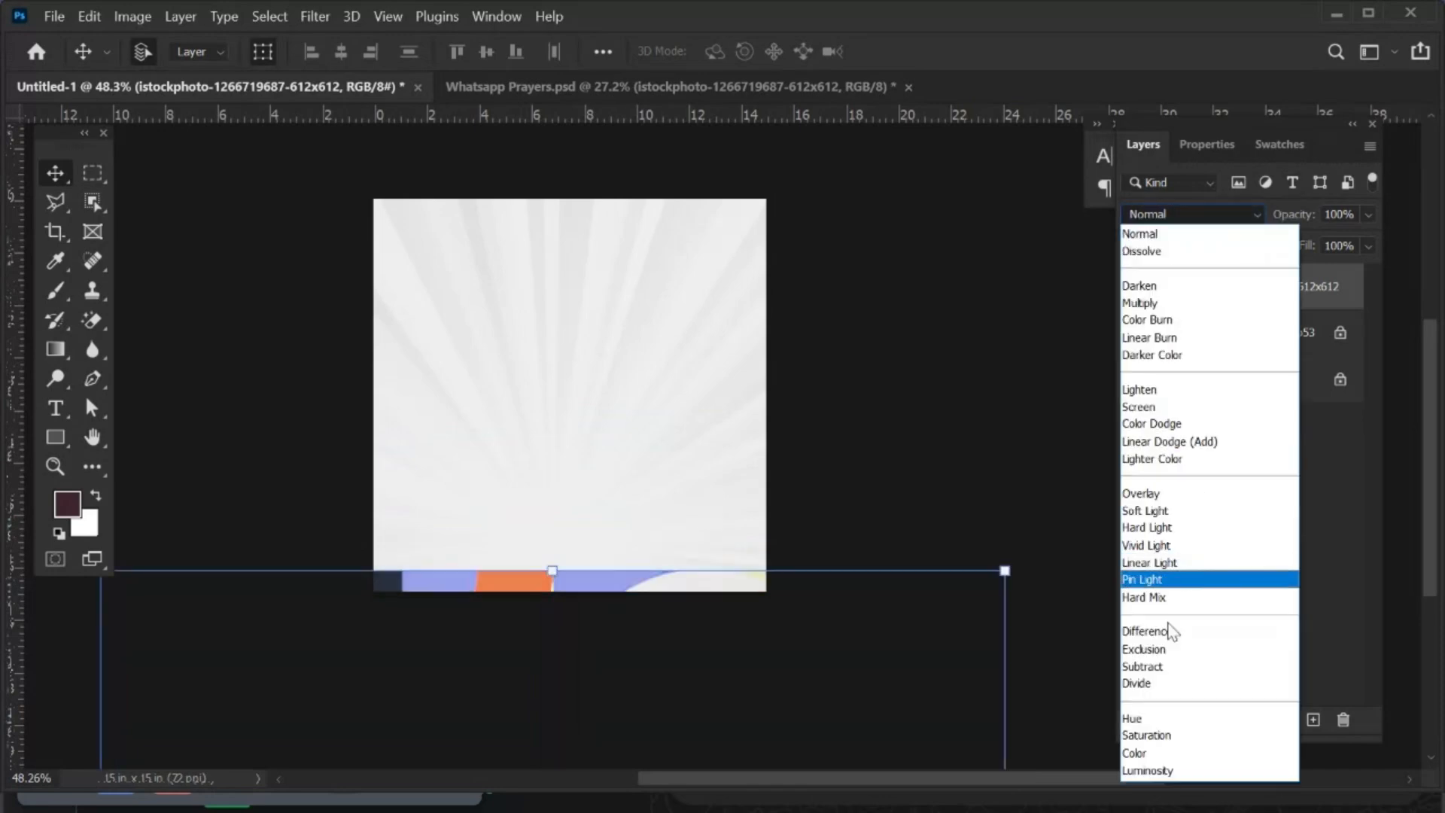
{"action": "left_click", "coordinate": [1150, 770]}
{"action": "left_click", "coordinate": [1131, 399]}
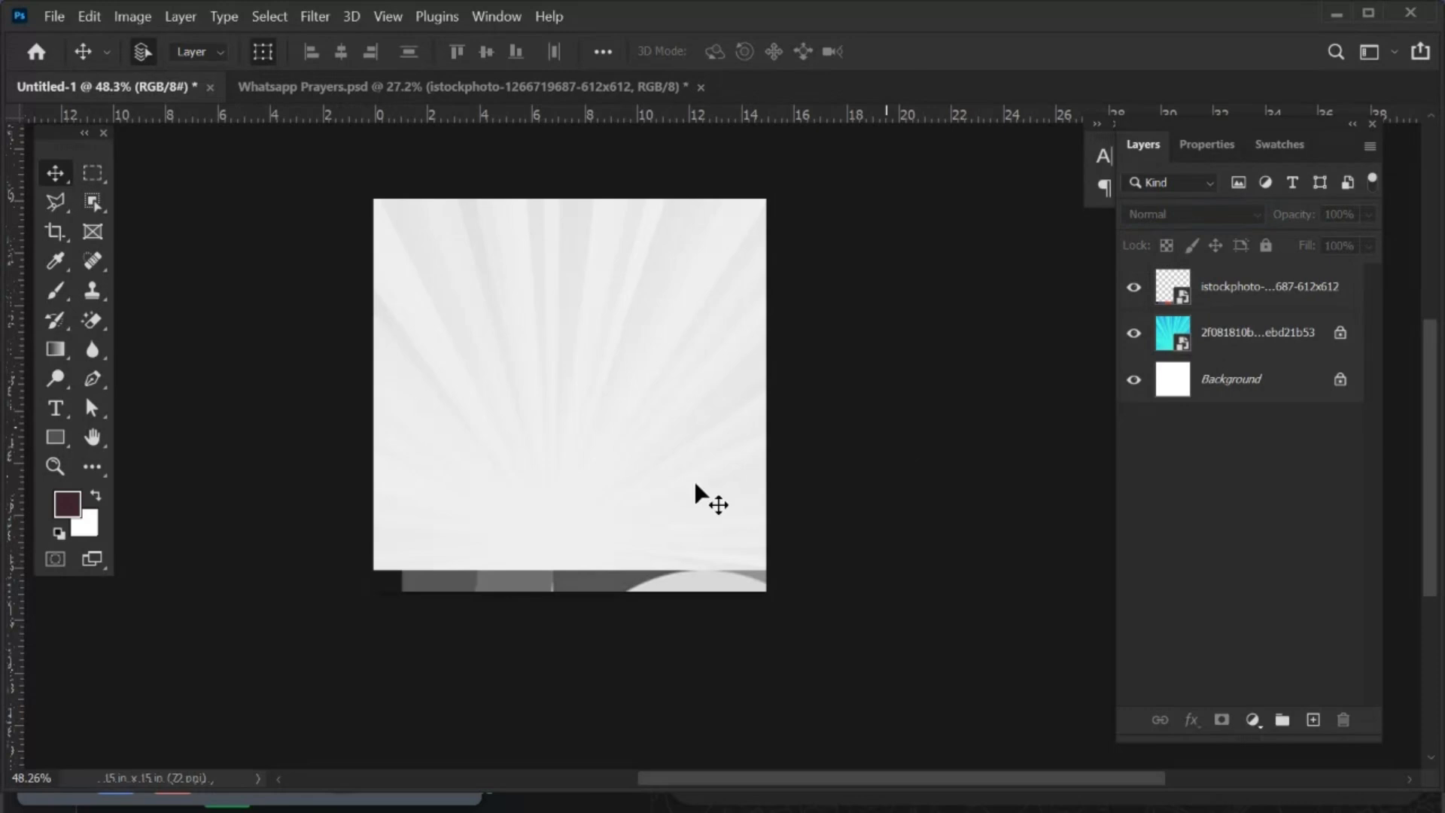
{"action": "scroll", "coordinate": [523, 550], "scroll_direction": "down", "scroll_amount": 2}
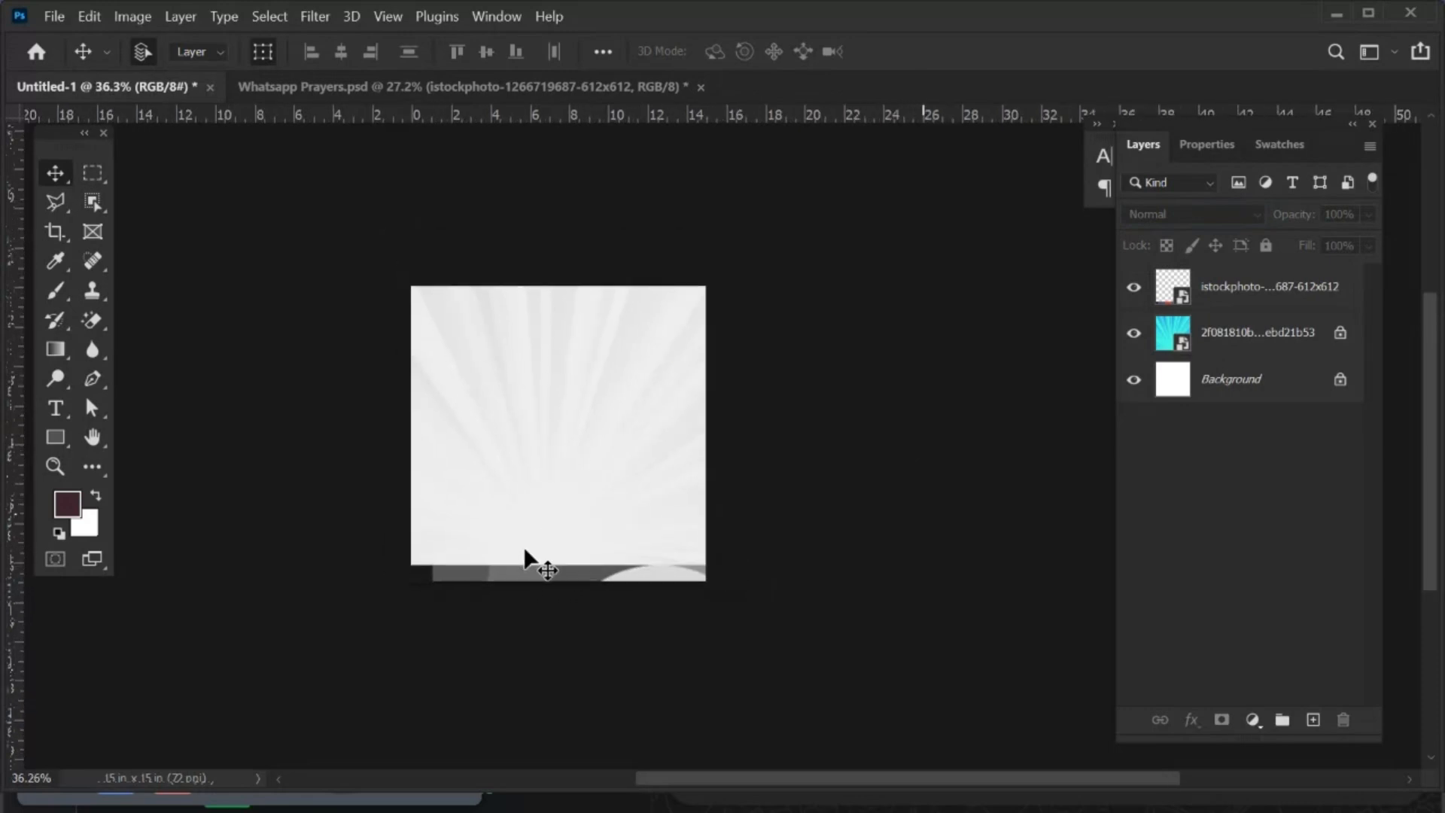
Duplicate the crowd photo on Layer 2 of Whatsapp Prayers.psd into the Untitled-1 document and switch to that document.
{"action": "left_click", "coordinate": [376, 86]}
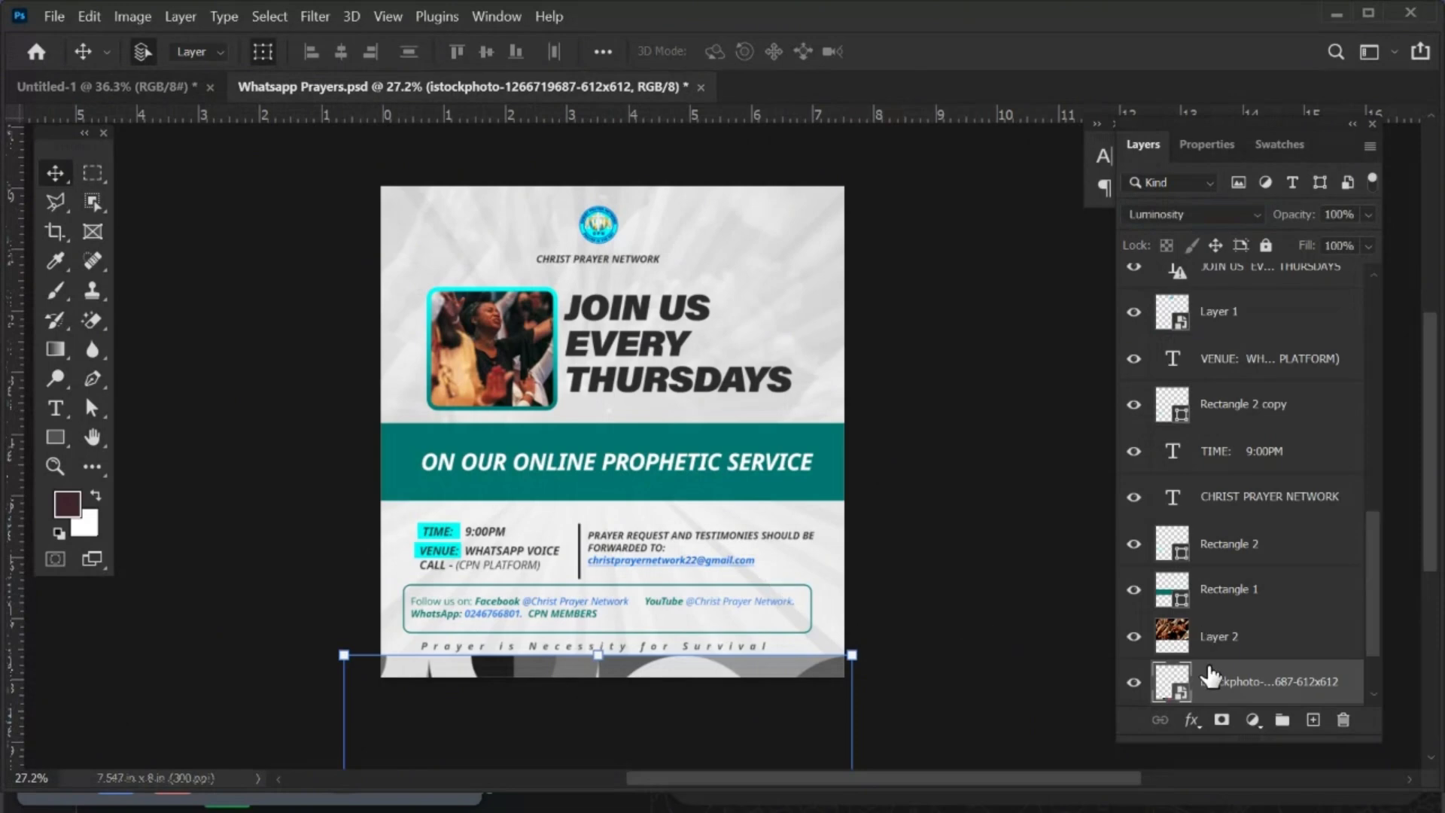
{"action": "left_click", "coordinate": [1213, 632]}
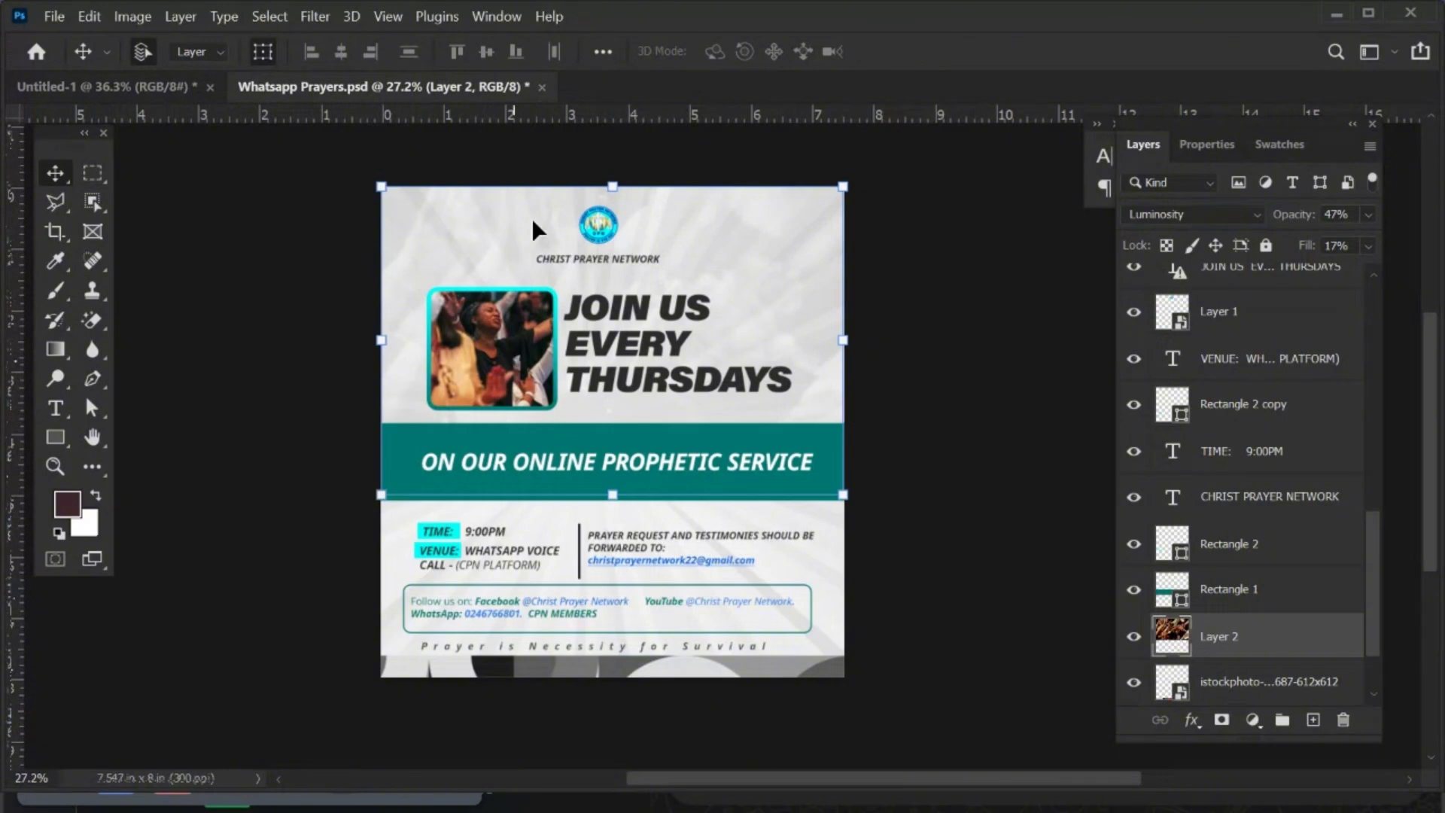
{"action": "right_click", "coordinate": [1241, 634]}
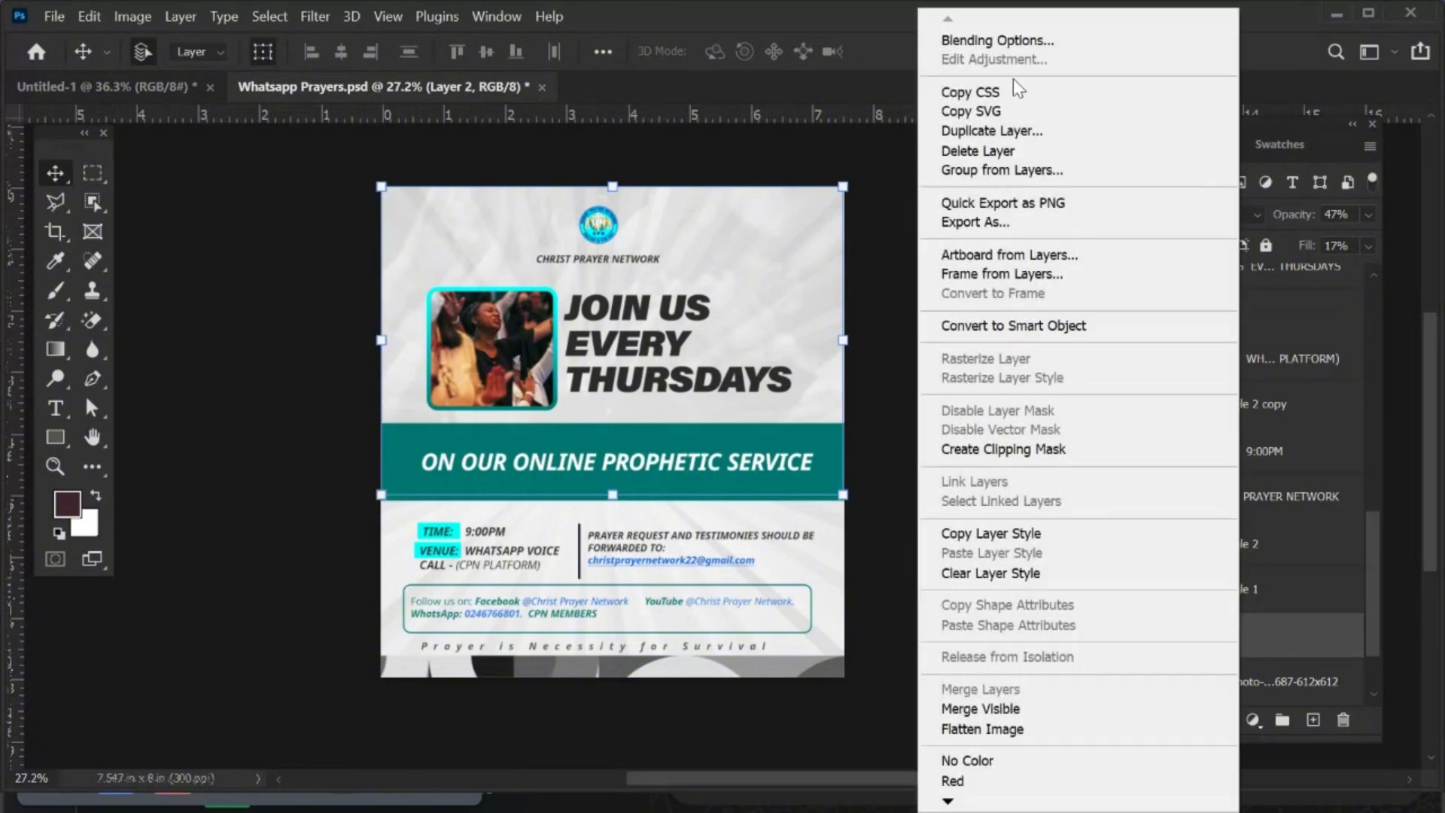
{"action": "left_click", "coordinate": [993, 131]}
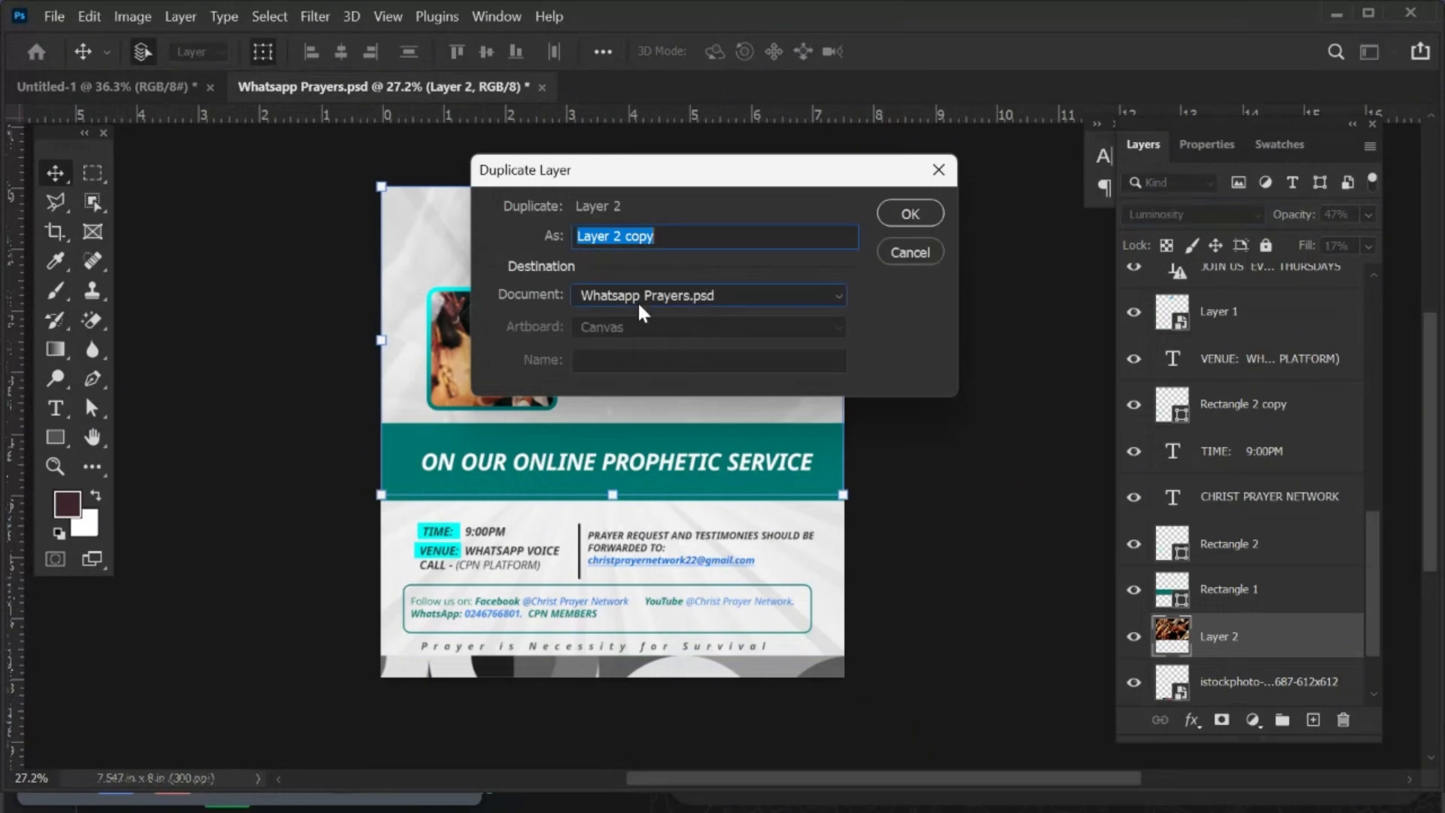
{"action": "left_click", "coordinate": [638, 300]}
{"action": "left_click", "coordinate": [704, 293]}
{"action": "left_click", "coordinate": [908, 215]}
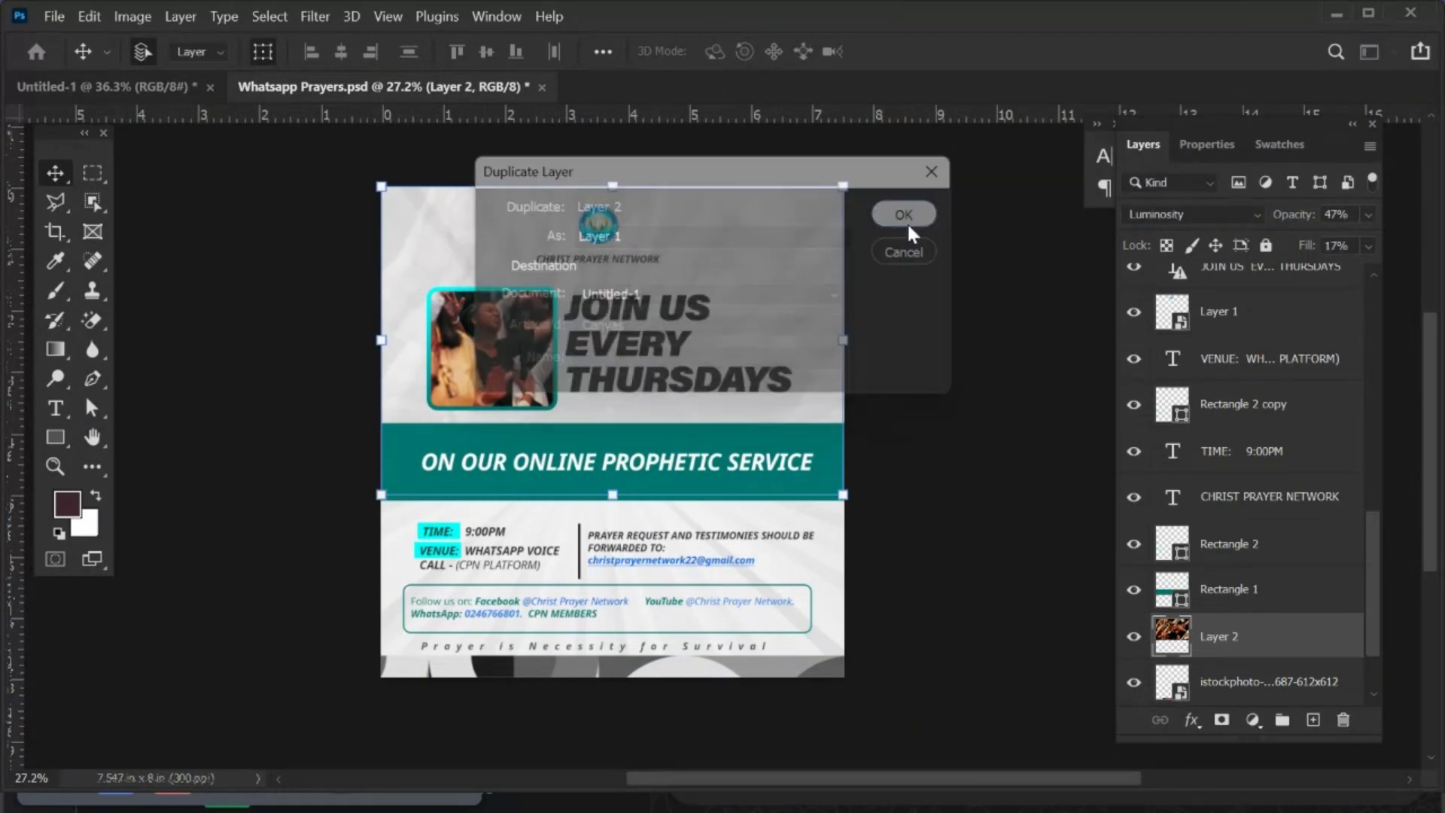
{"action": "left_click", "coordinate": [130, 93]}
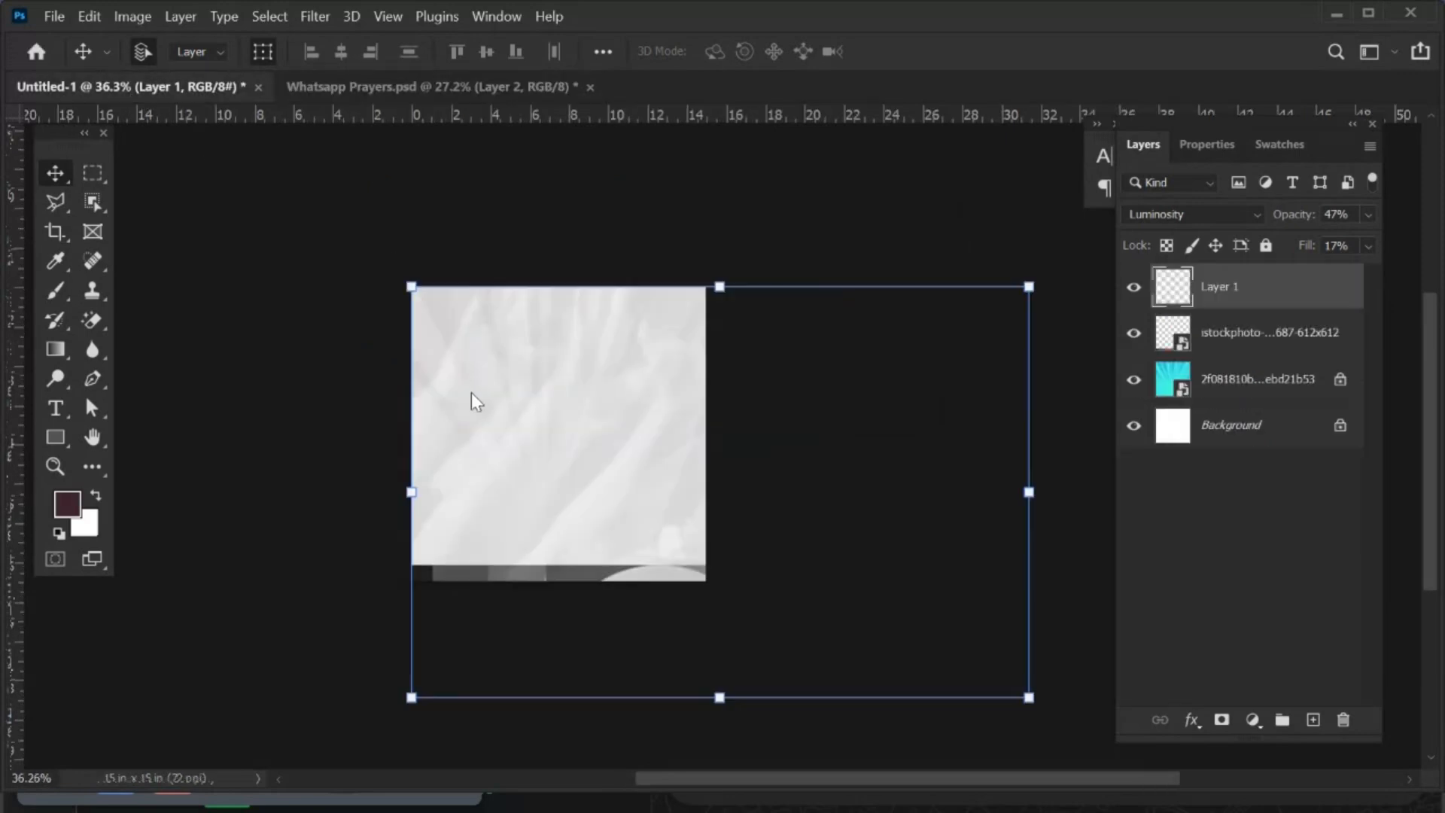
Scale the crowd photo to 47.70% so it spans the canvas width, and align it with the canvas's upper edge.
{"action": "left_click", "coordinate": [1038, 491]}
{"action": "left_click_drag", "start_coordinate": [1029, 490], "coordinate": [712, 470]}
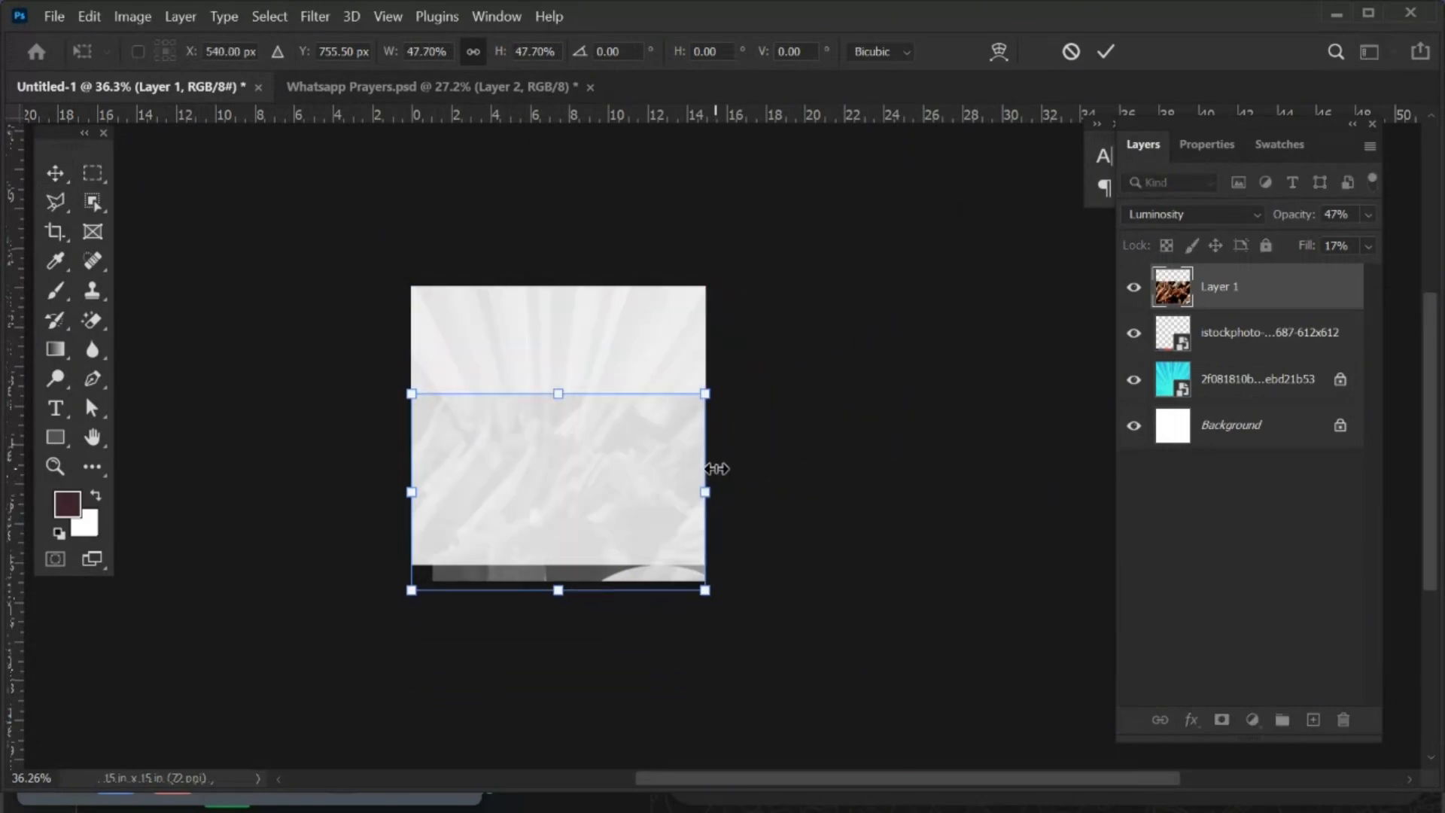
{"action": "left_click_drag", "start_coordinate": [541, 460], "coordinate": [544, 363]}
{"action": "key", "text": "Return"}
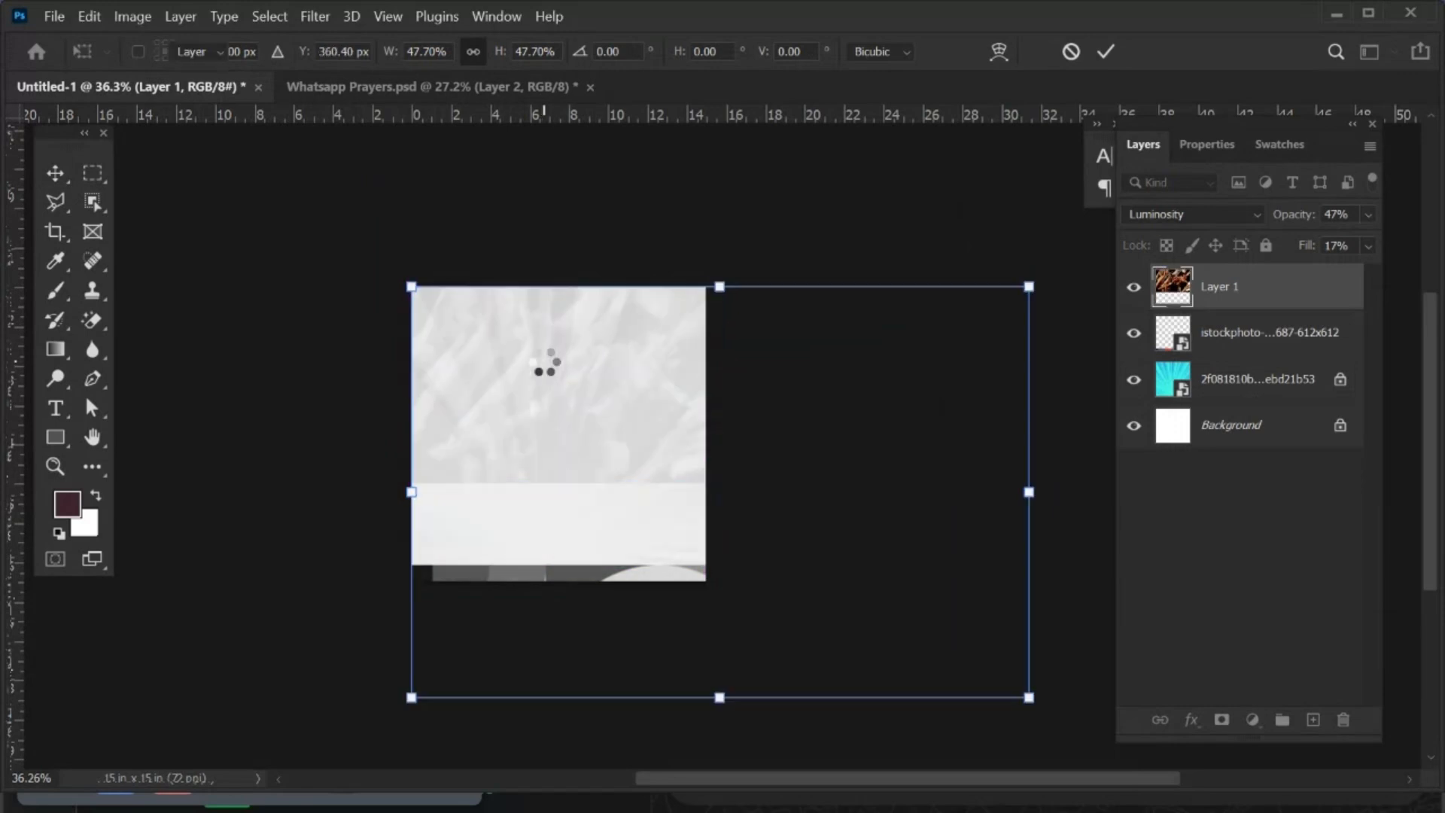
Set the crowd photo layer to 100% opacity, Normal blend mode and 100% fill to show the original image.
{"action": "scroll", "coordinate": [571, 378], "scroll_direction": "up", "scroll_amount": 1}
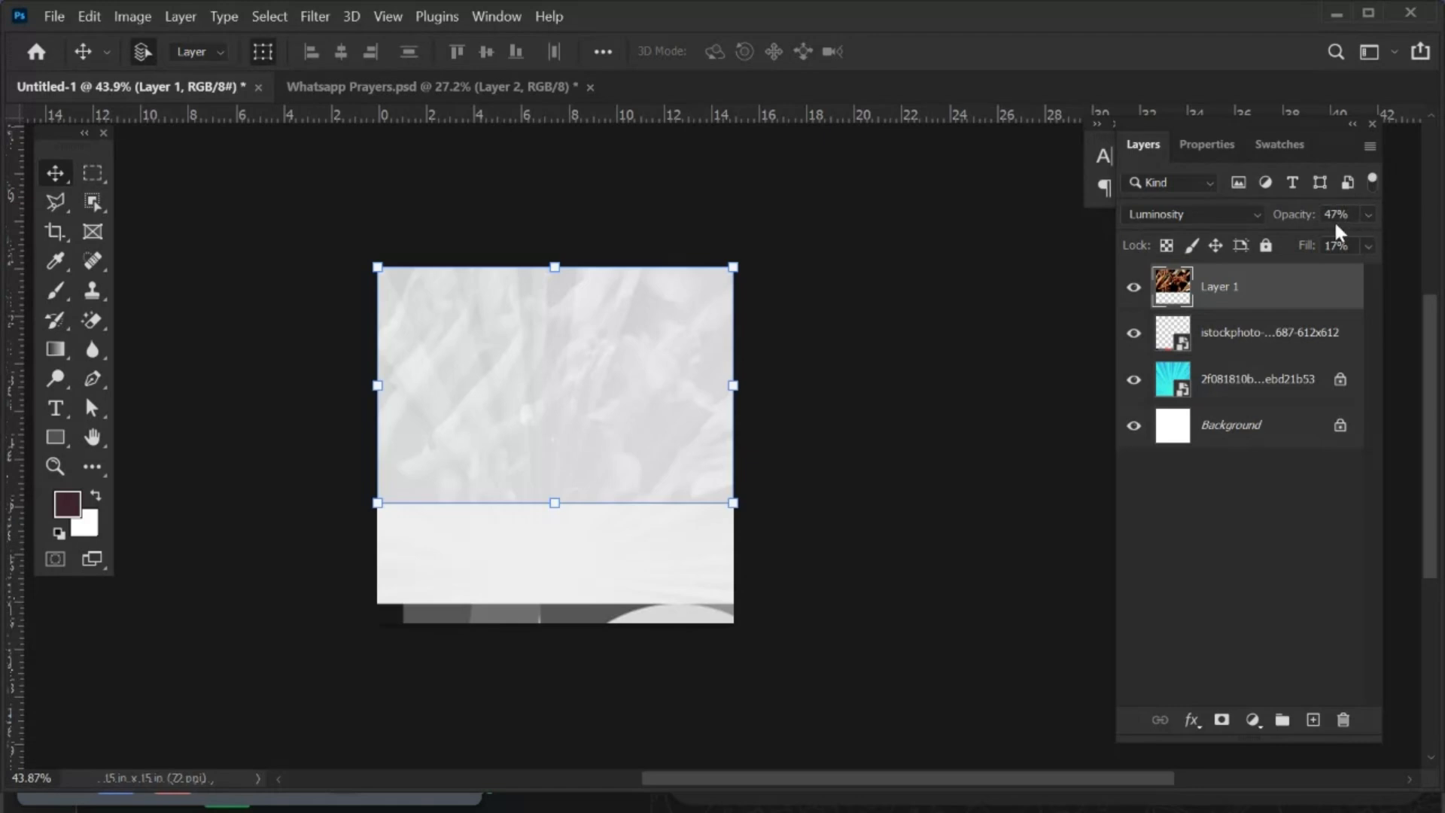
{"action": "left_click", "coordinate": [1368, 215]}
{"action": "left_click", "coordinate": [1367, 216]}
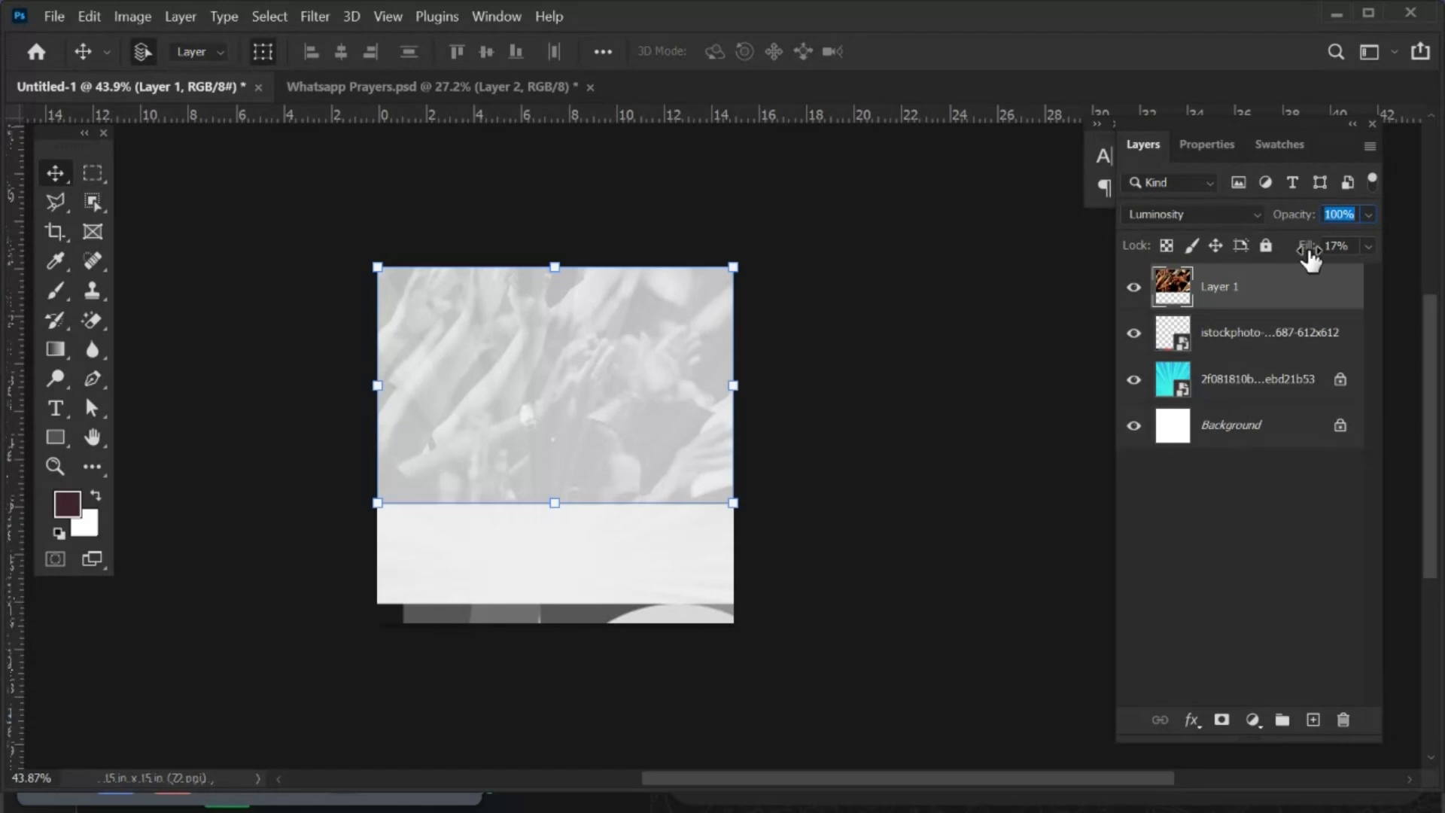
{"action": "left_click", "coordinate": [1257, 216]}
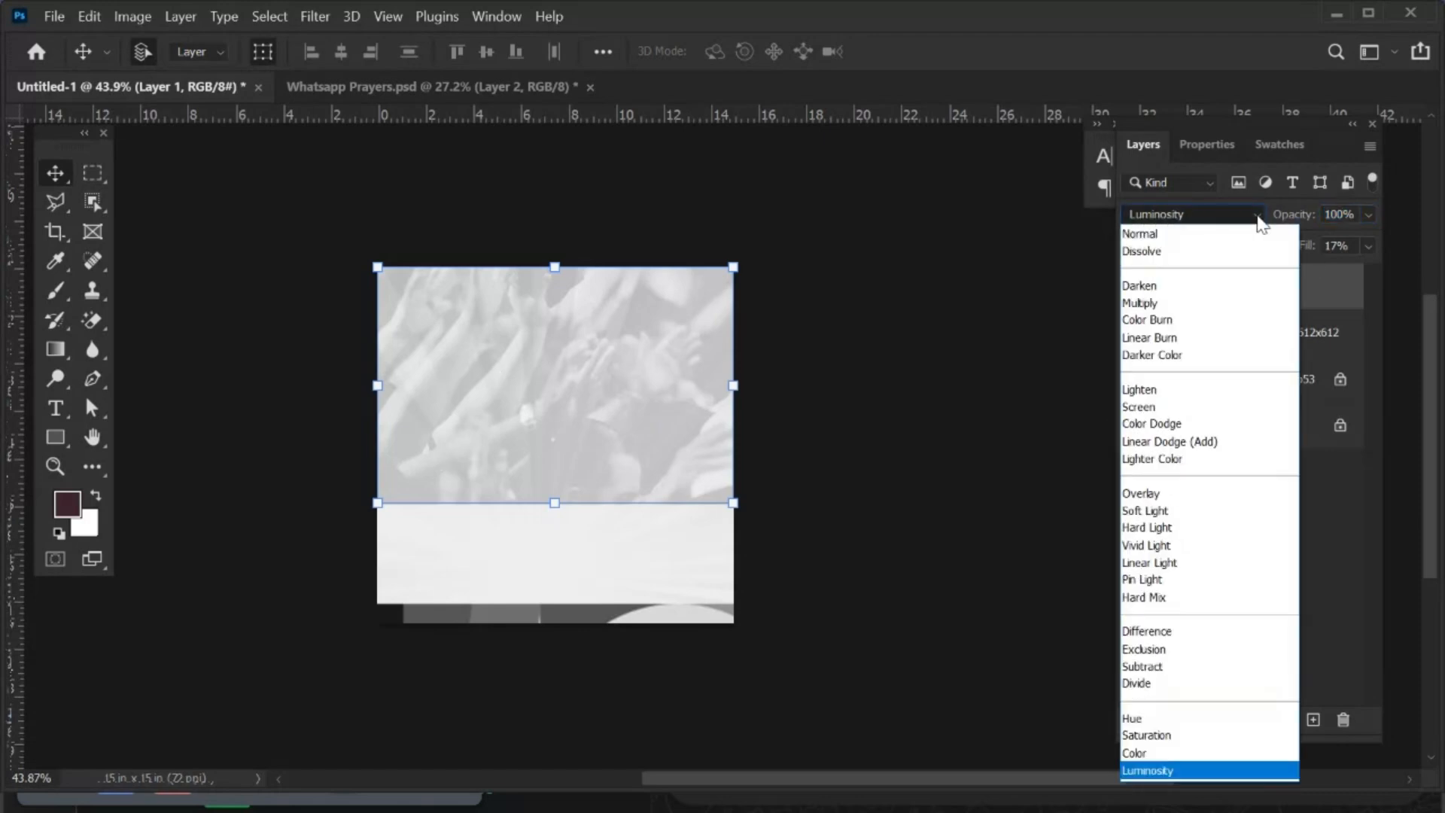
{"action": "left_click", "coordinate": [1225, 235]}
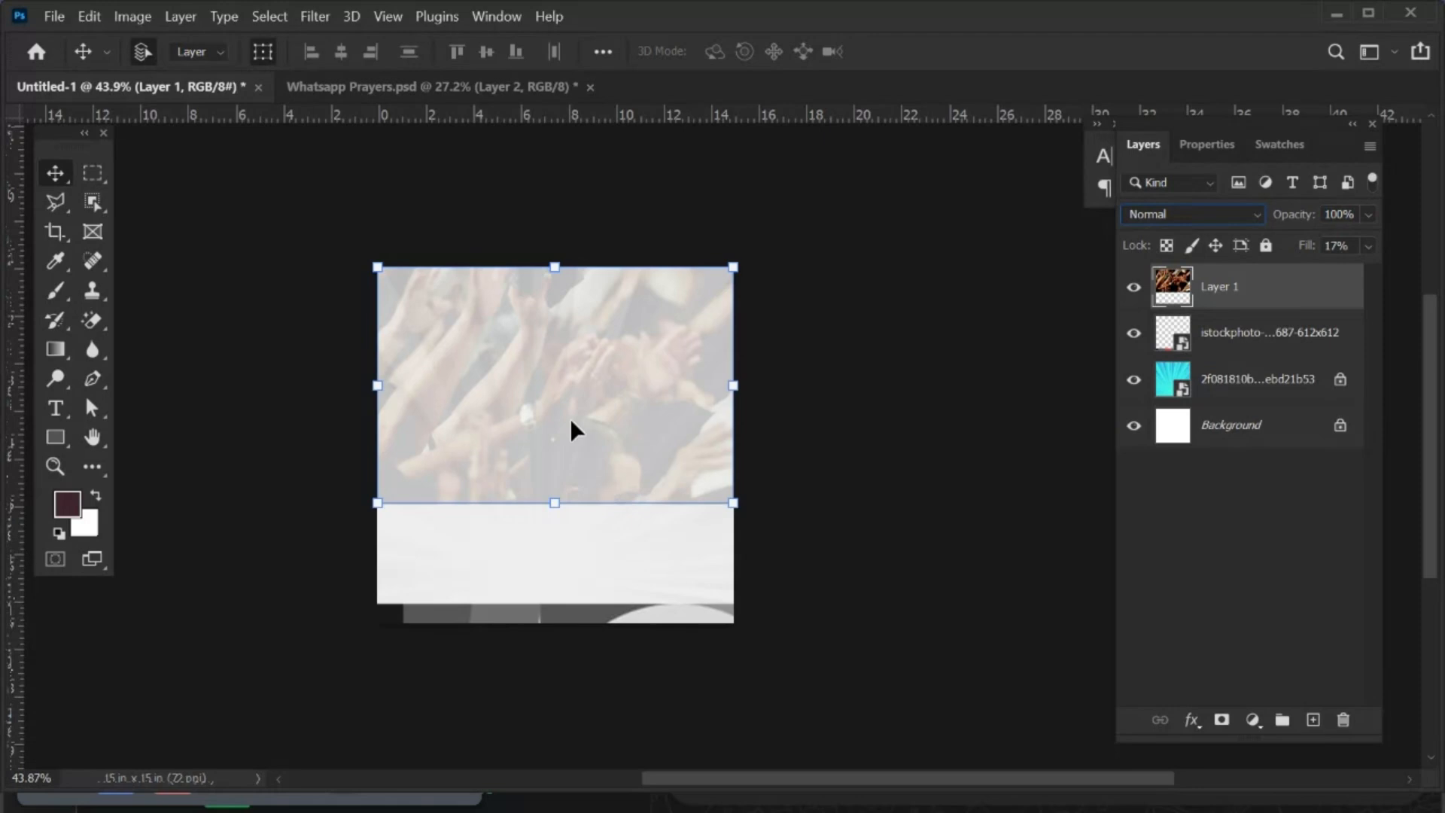
{"action": "left_click", "coordinate": [1368, 251]}
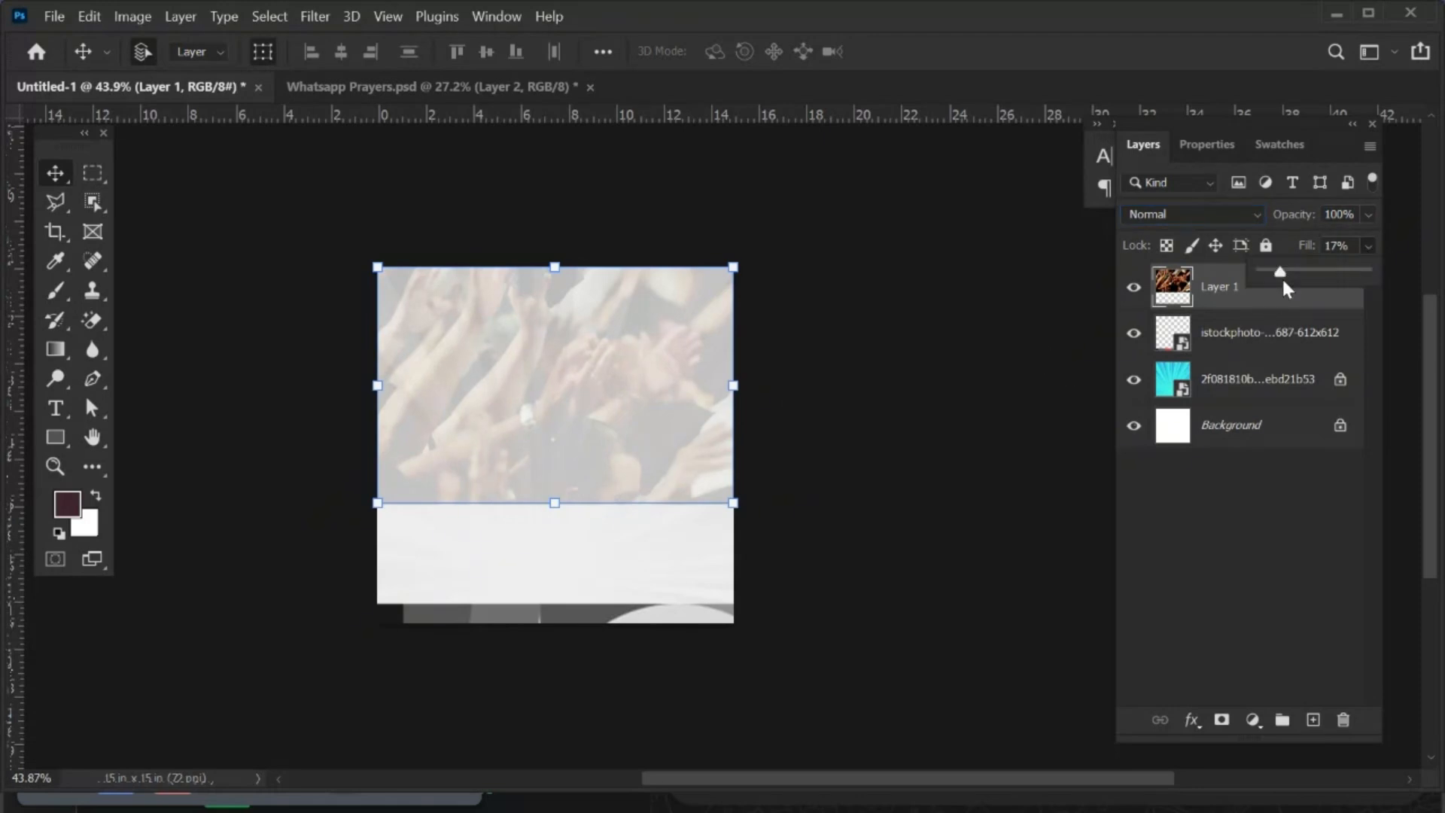
{"action": "left_click_drag", "start_coordinate": [1281, 272], "coordinate": [1371, 270]}
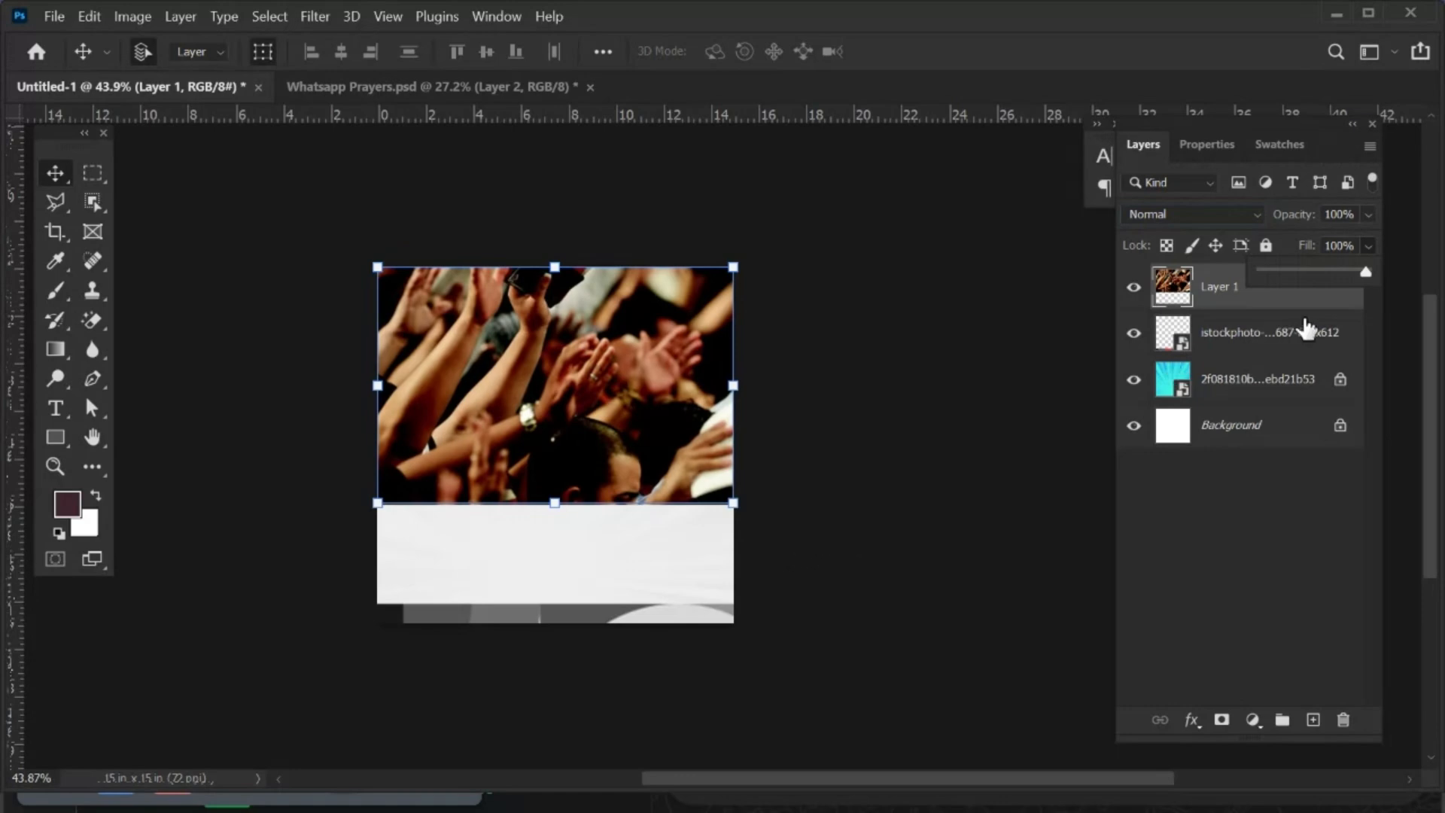
Set the crowd photo layer's fill to 17%, its opacity to 47% and its blend mode to Luminosity.
{"action": "left_click", "coordinate": [1366, 248]}
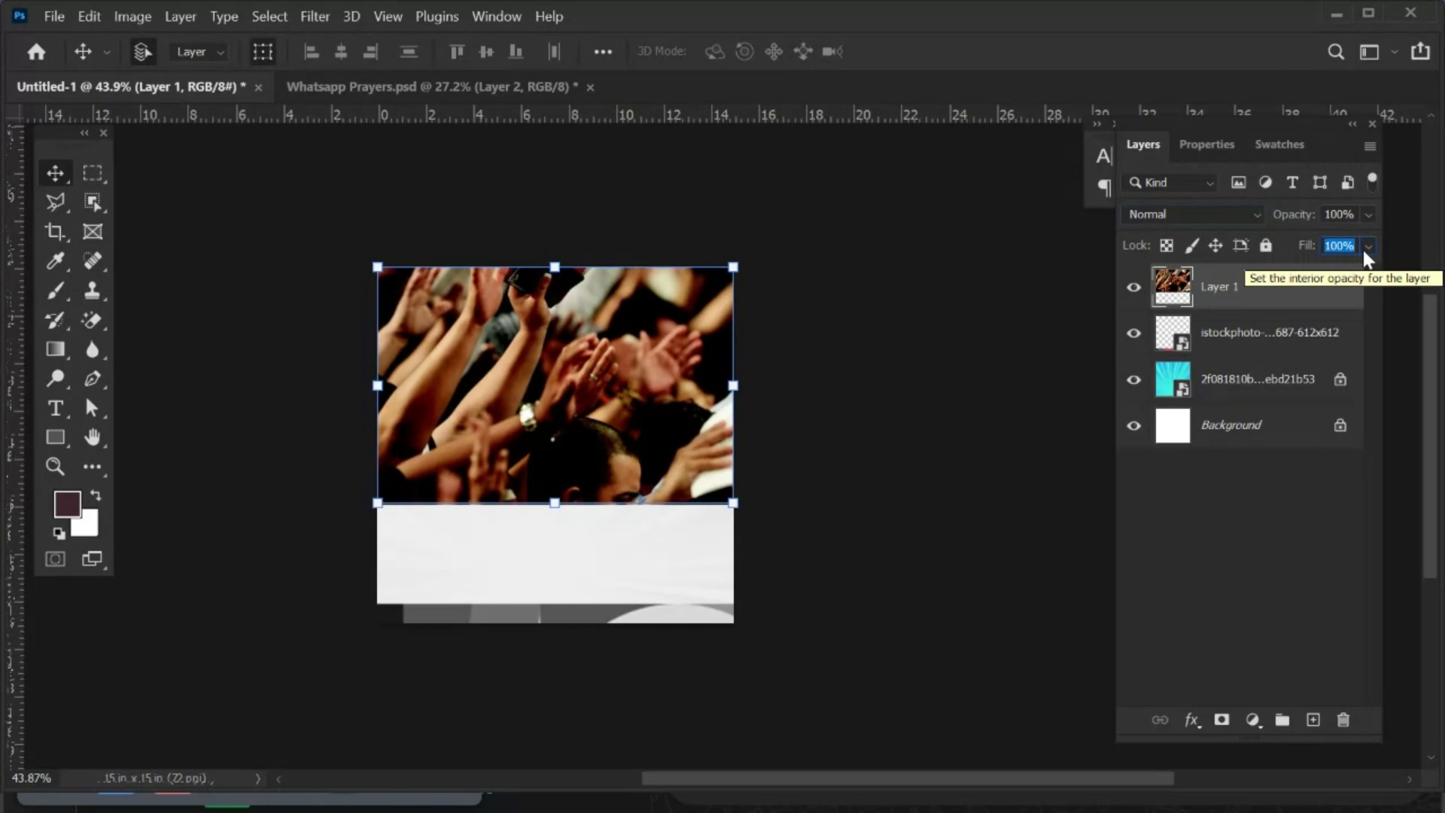
{"action": "type", "text": "17"}
{"action": "key", "text": "Return"}
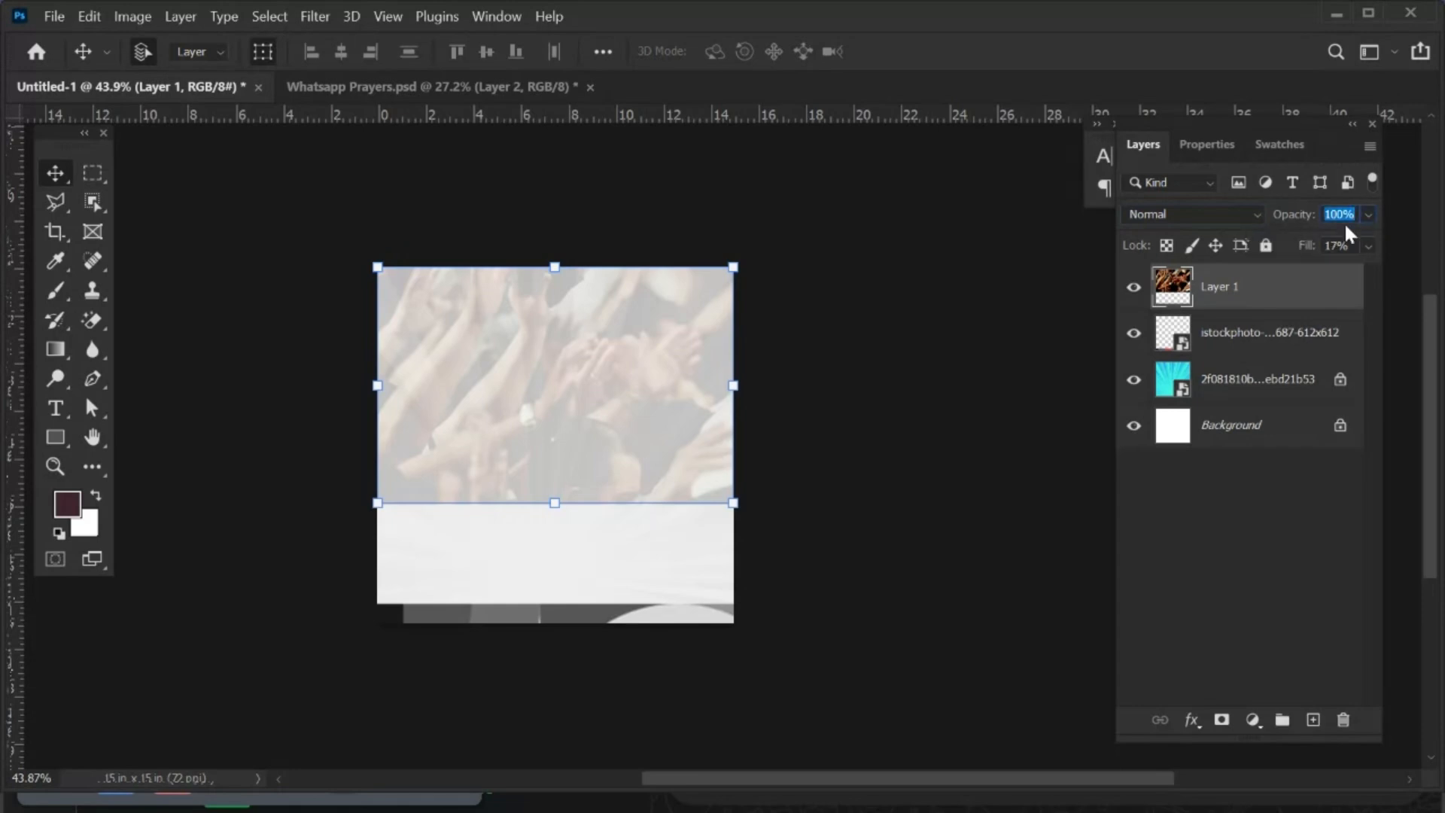
{"action": "type", "text": "47"}
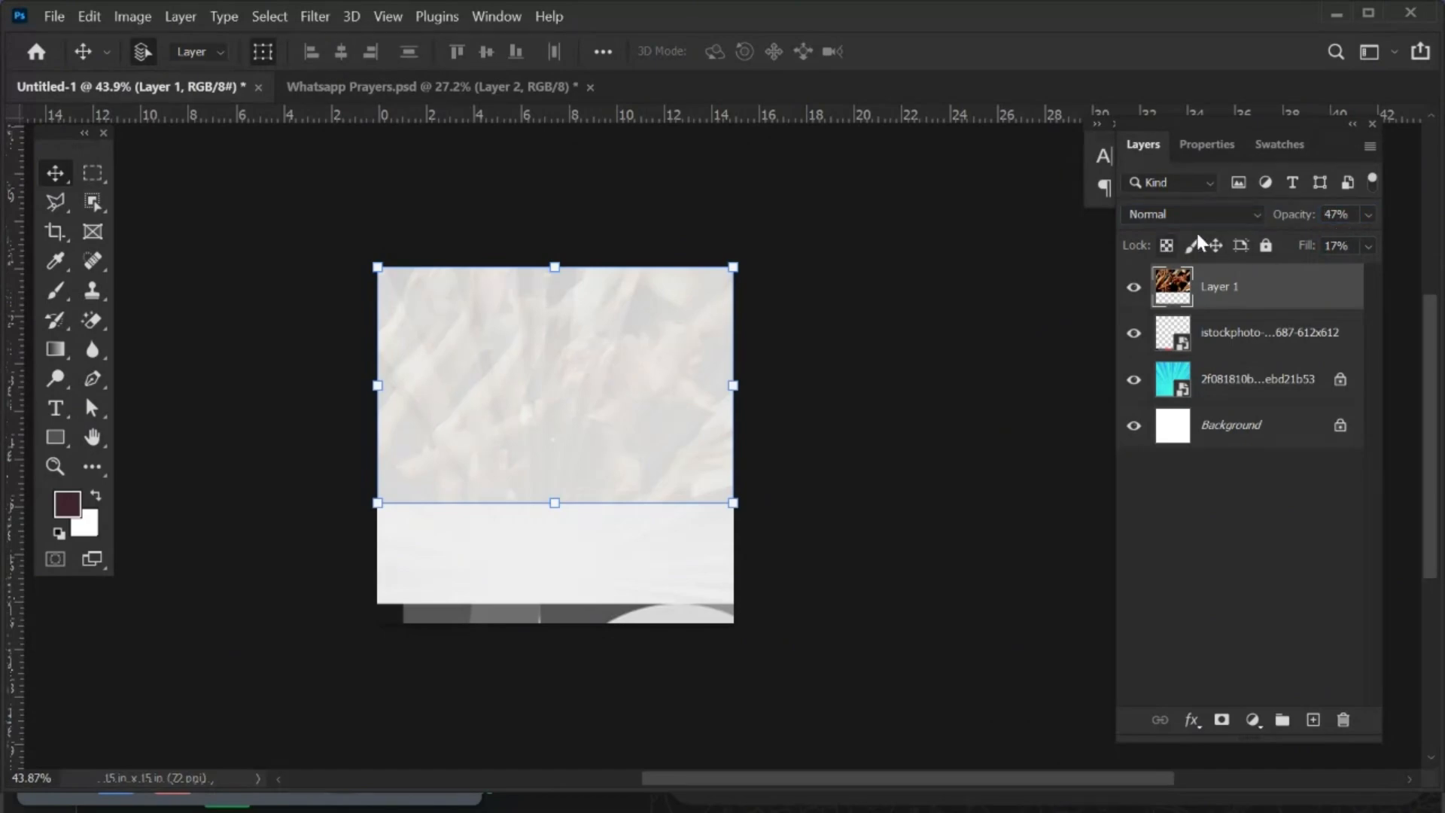
{"action": "left_click", "coordinate": [1256, 216]}
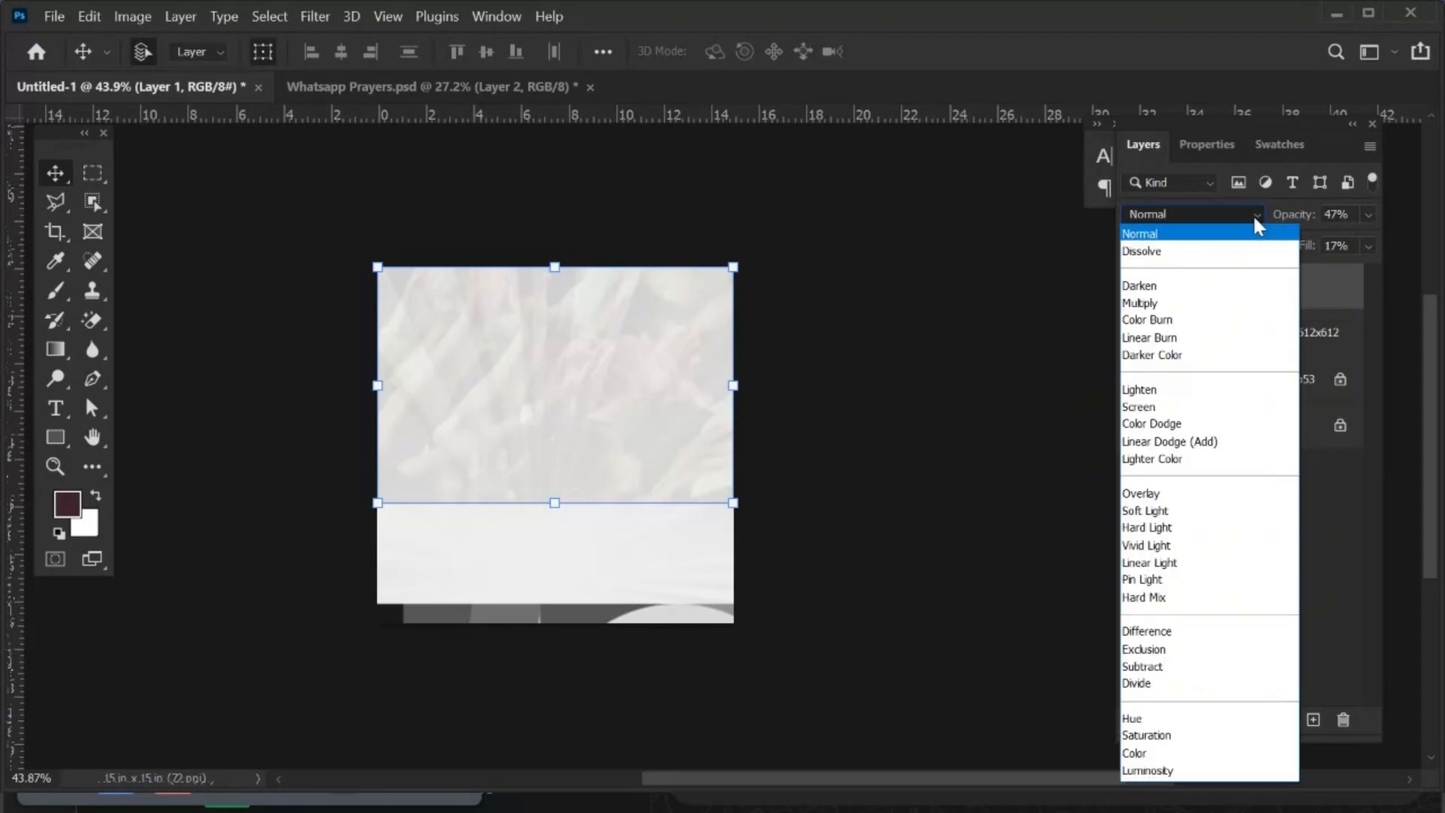
{"action": "left_click", "coordinate": [1188, 770]}
{"action": "left_click", "coordinate": [874, 414]}
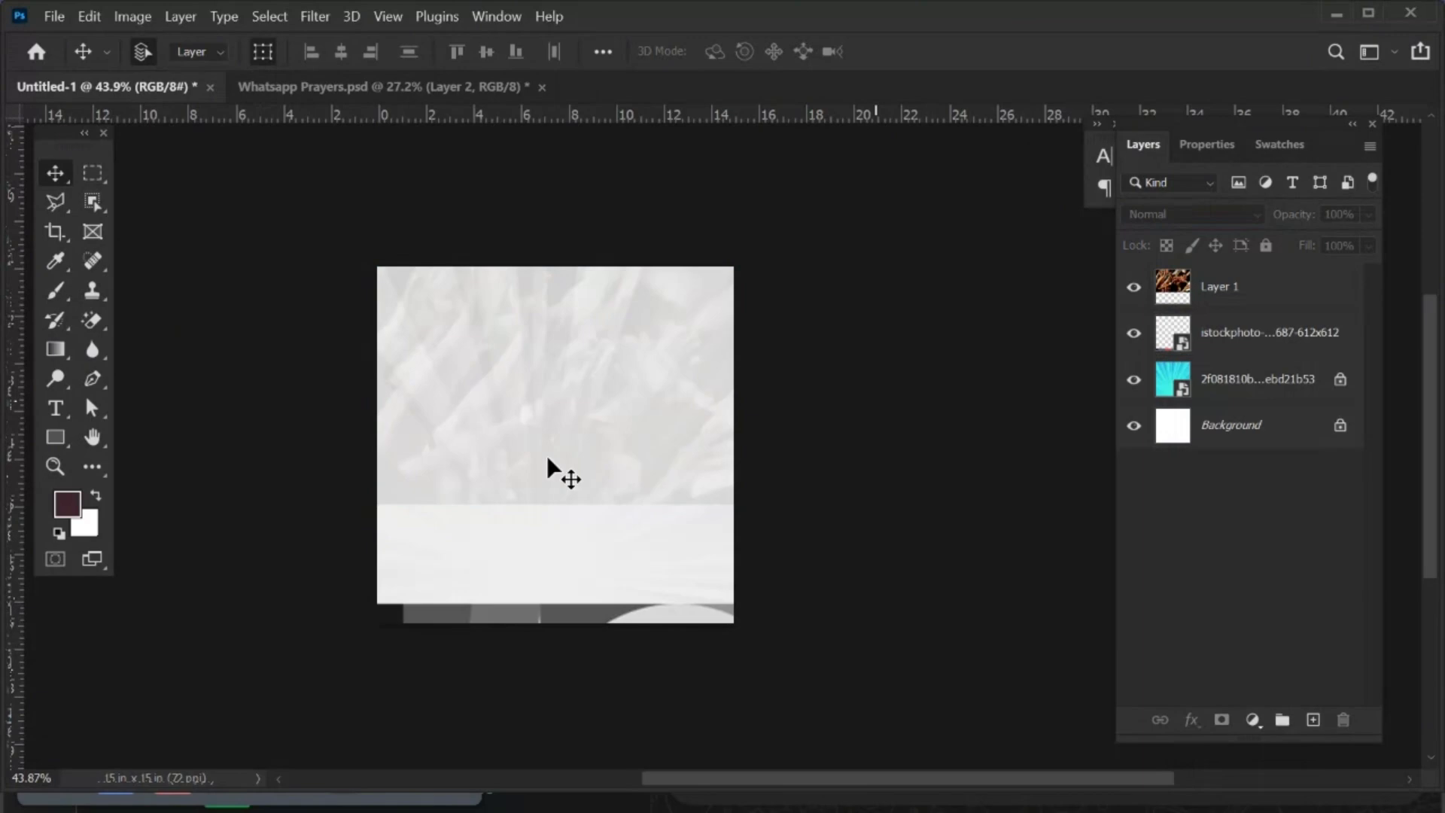
{"action": "scroll", "coordinate": [544, 449], "scroll_direction": "up", "scroll_amount": 3}
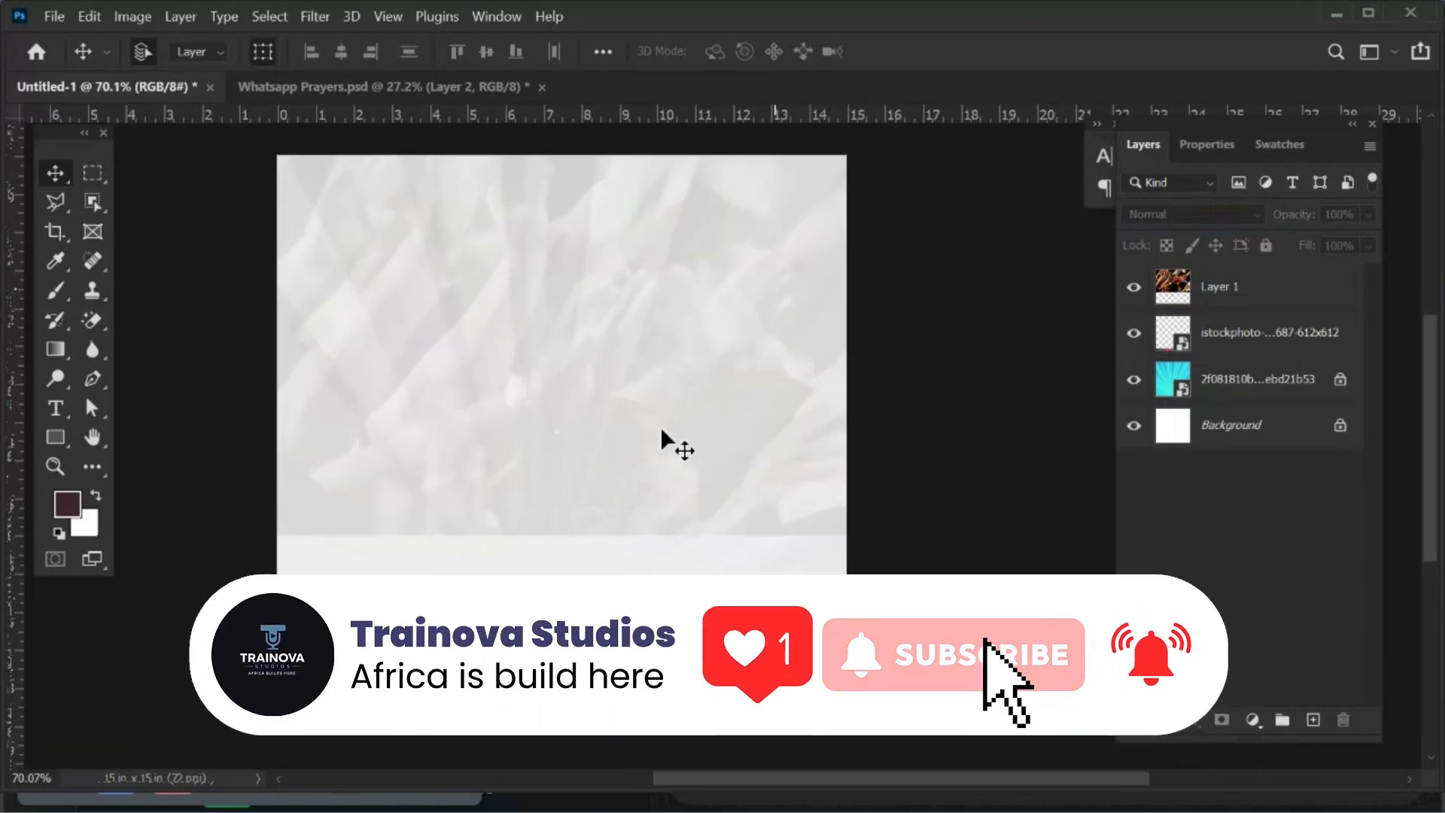
{"action": "scroll", "coordinate": [662, 435], "scroll_direction": "down", "scroll_amount": 3}
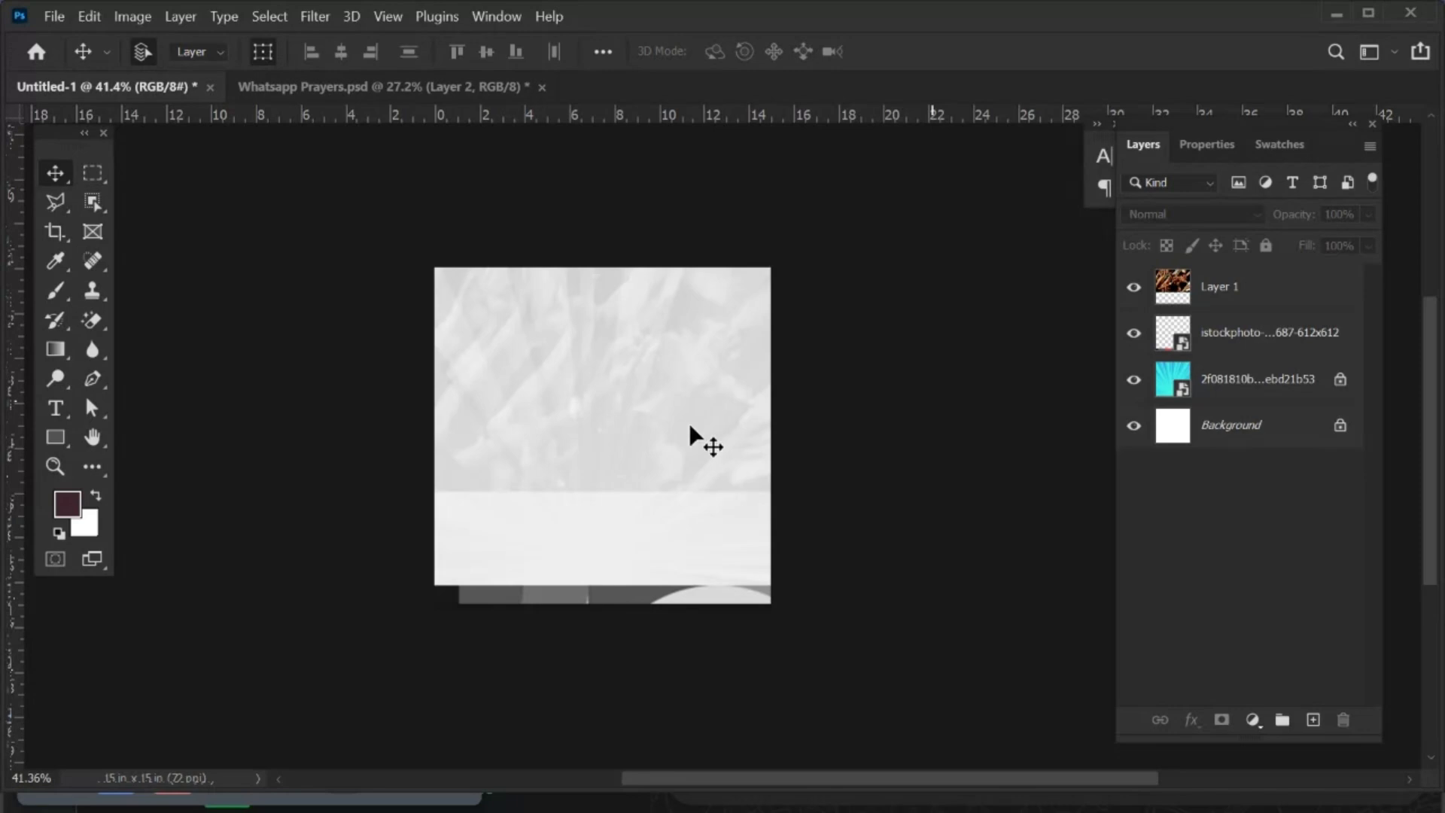
Duplicate the green Rectangle 1 layer from Whatsapp Prayers.psd into the Untitled-1 document and switch to that document.
{"action": "left_click", "coordinate": [408, 84]}
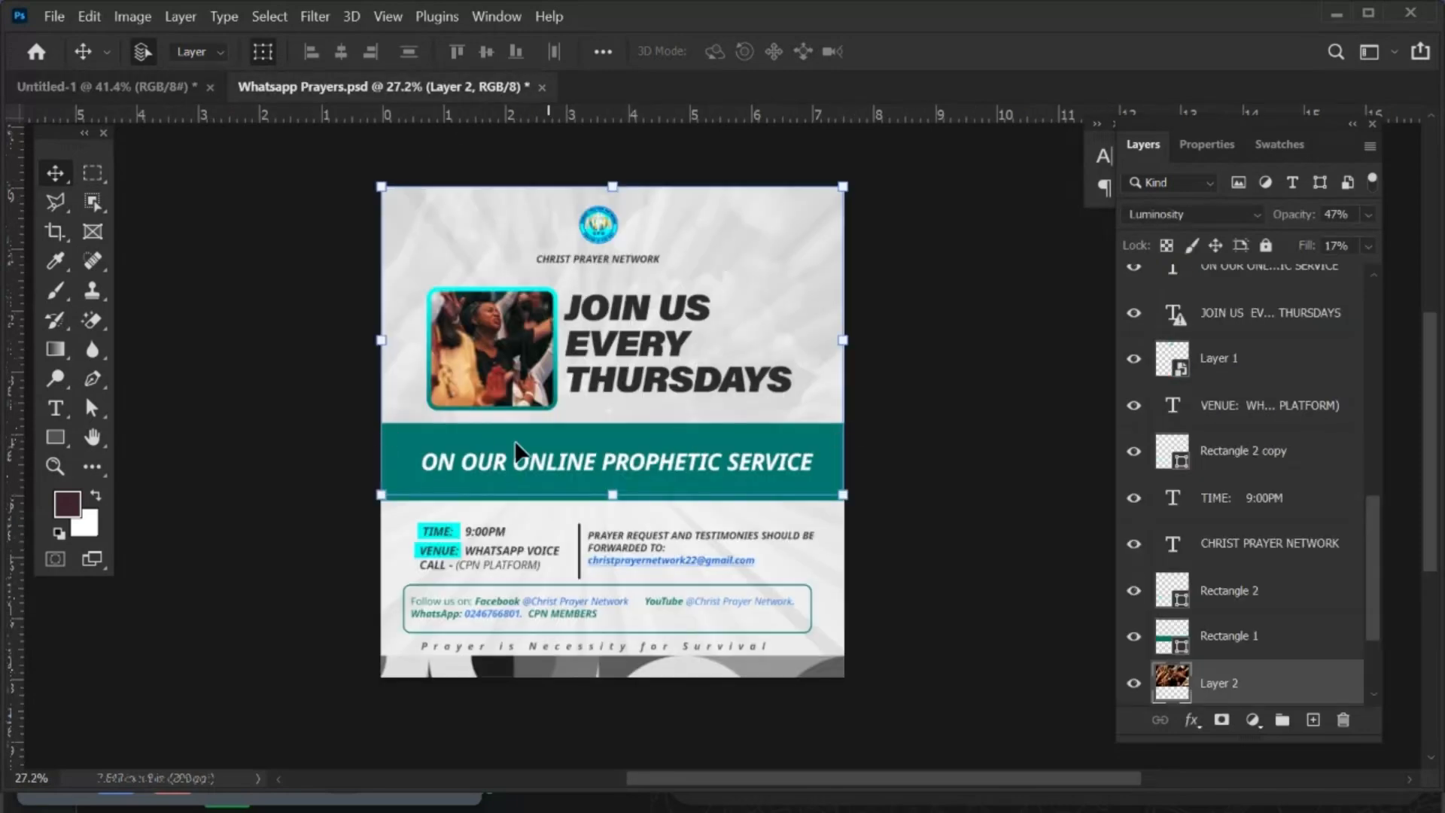
{"action": "left_click", "coordinate": [1235, 638]}
{"action": "right_click", "coordinate": [1235, 638]}
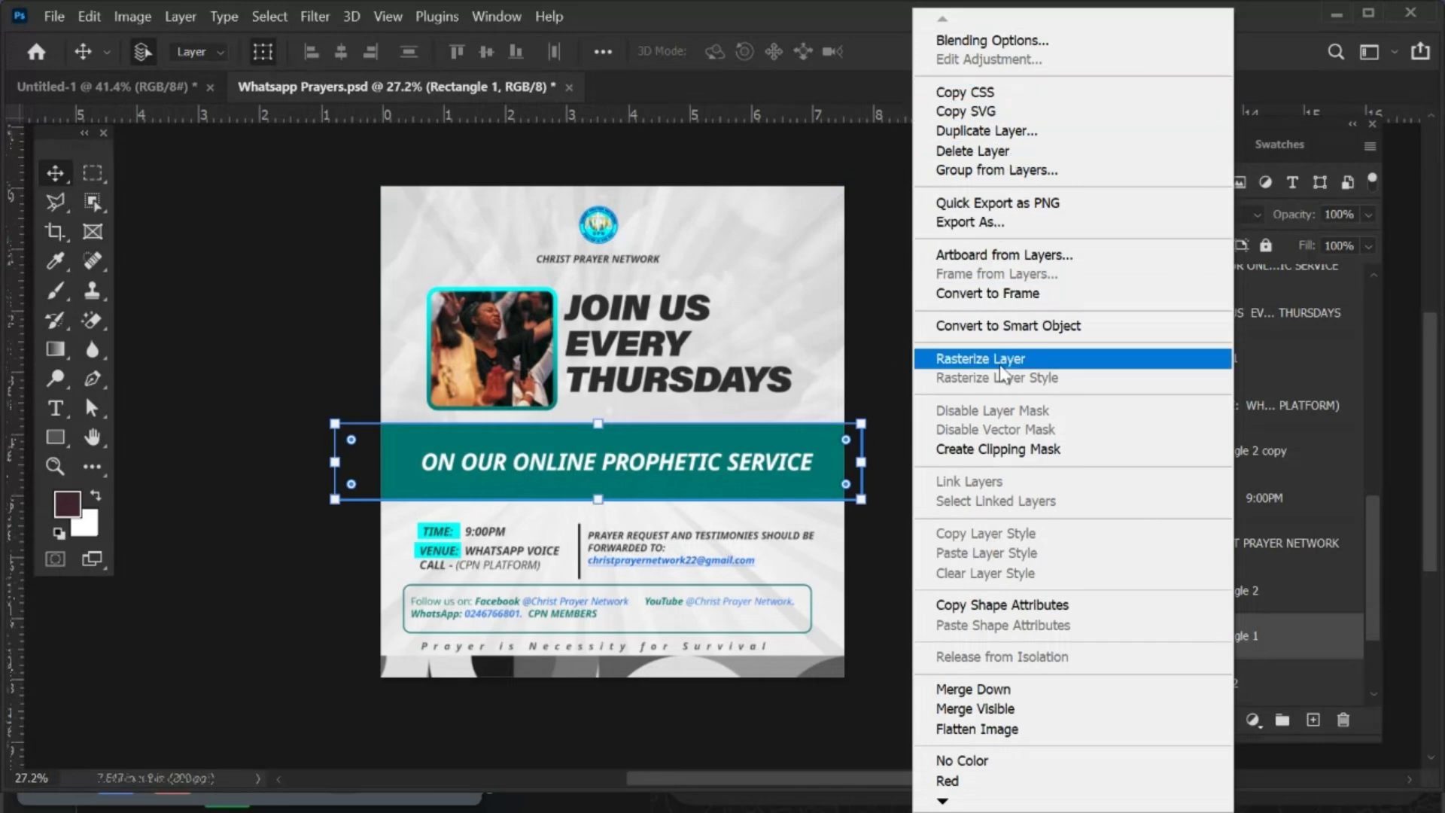
{"action": "left_click", "coordinate": [963, 128]}
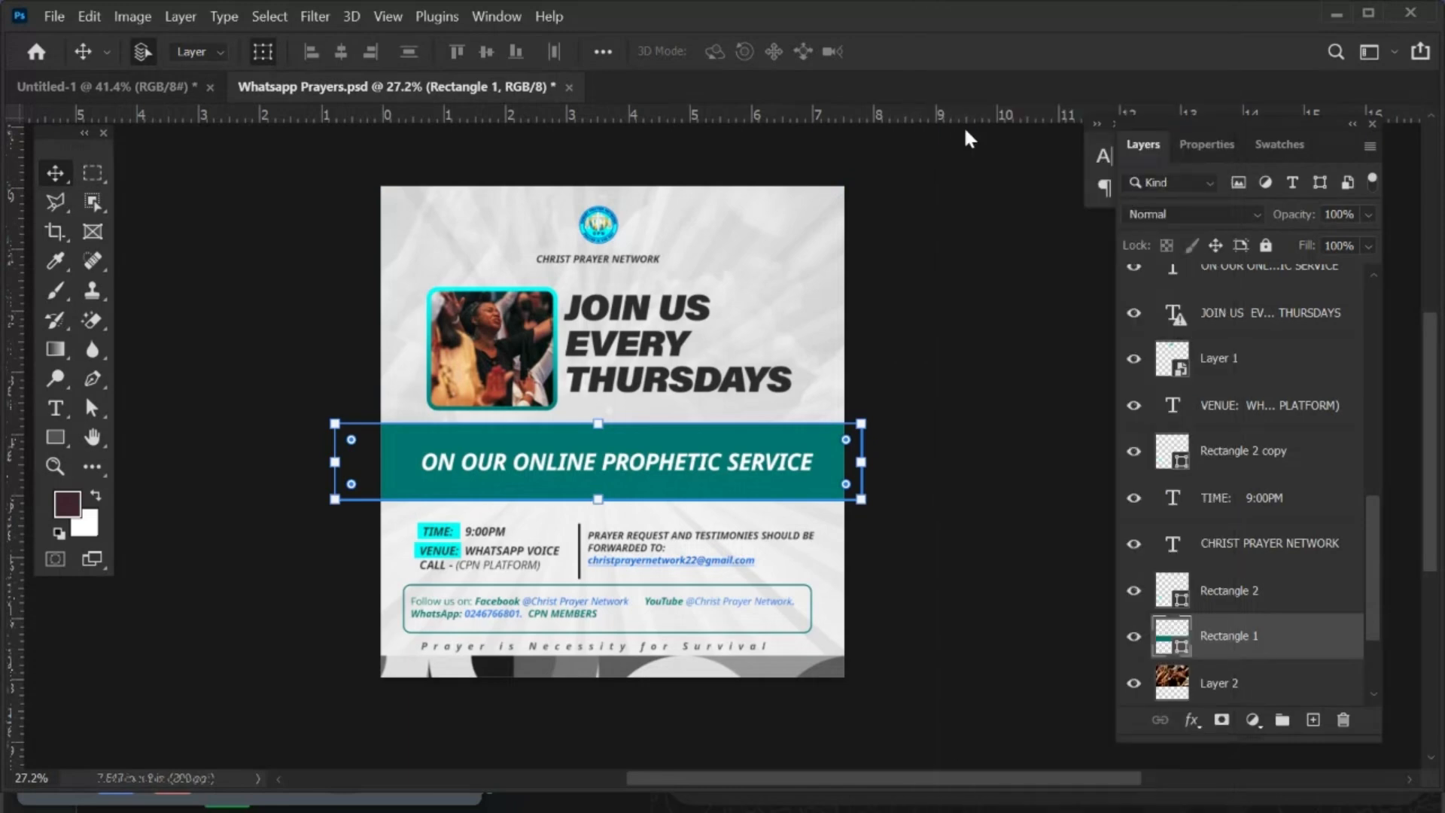
{"action": "left_click", "coordinate": [629, 301]}
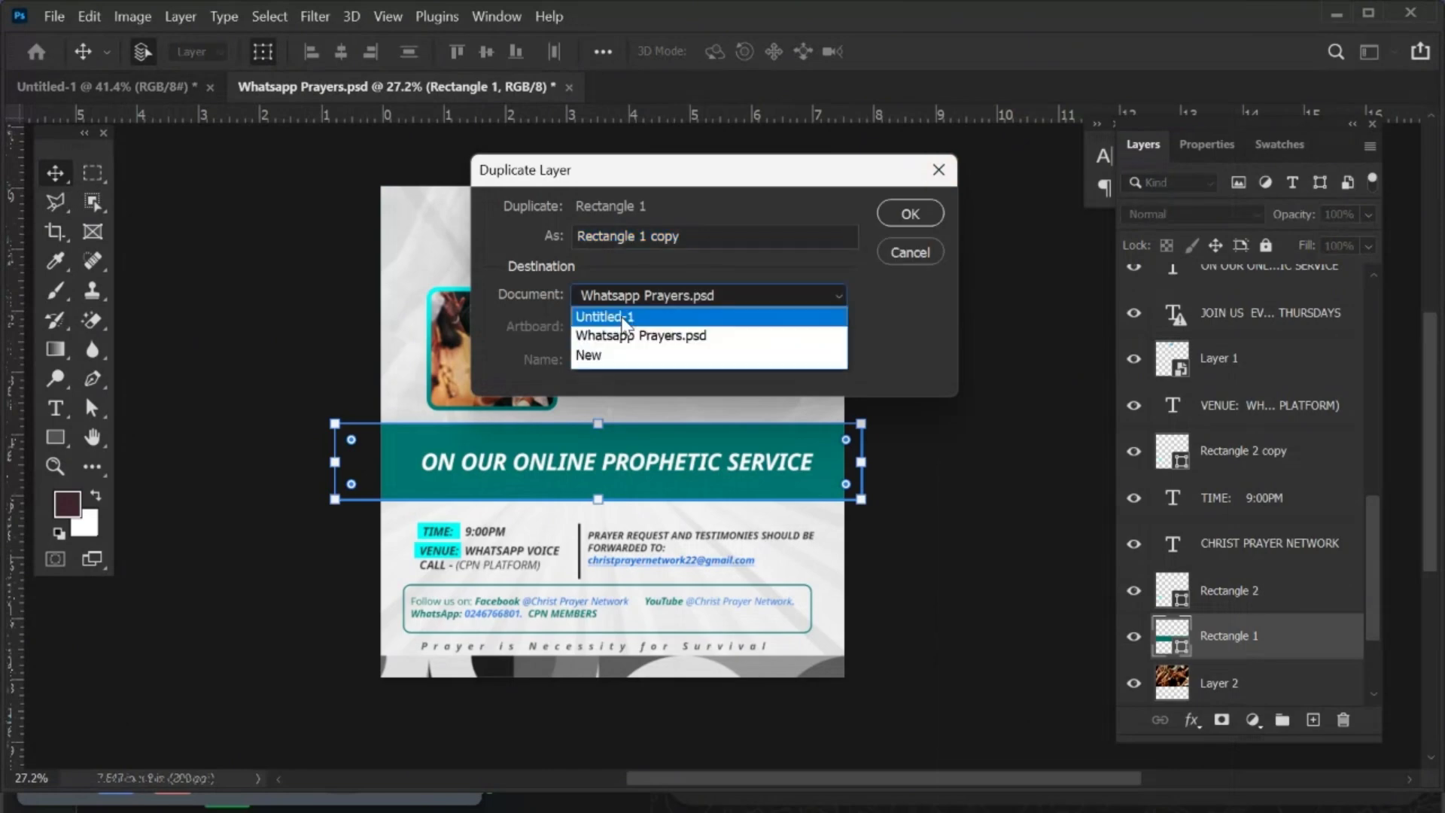
{"action": "left_click", "coordinate": [636, 314]}
{"action": "left_click", "coordinate": [901, 218]}
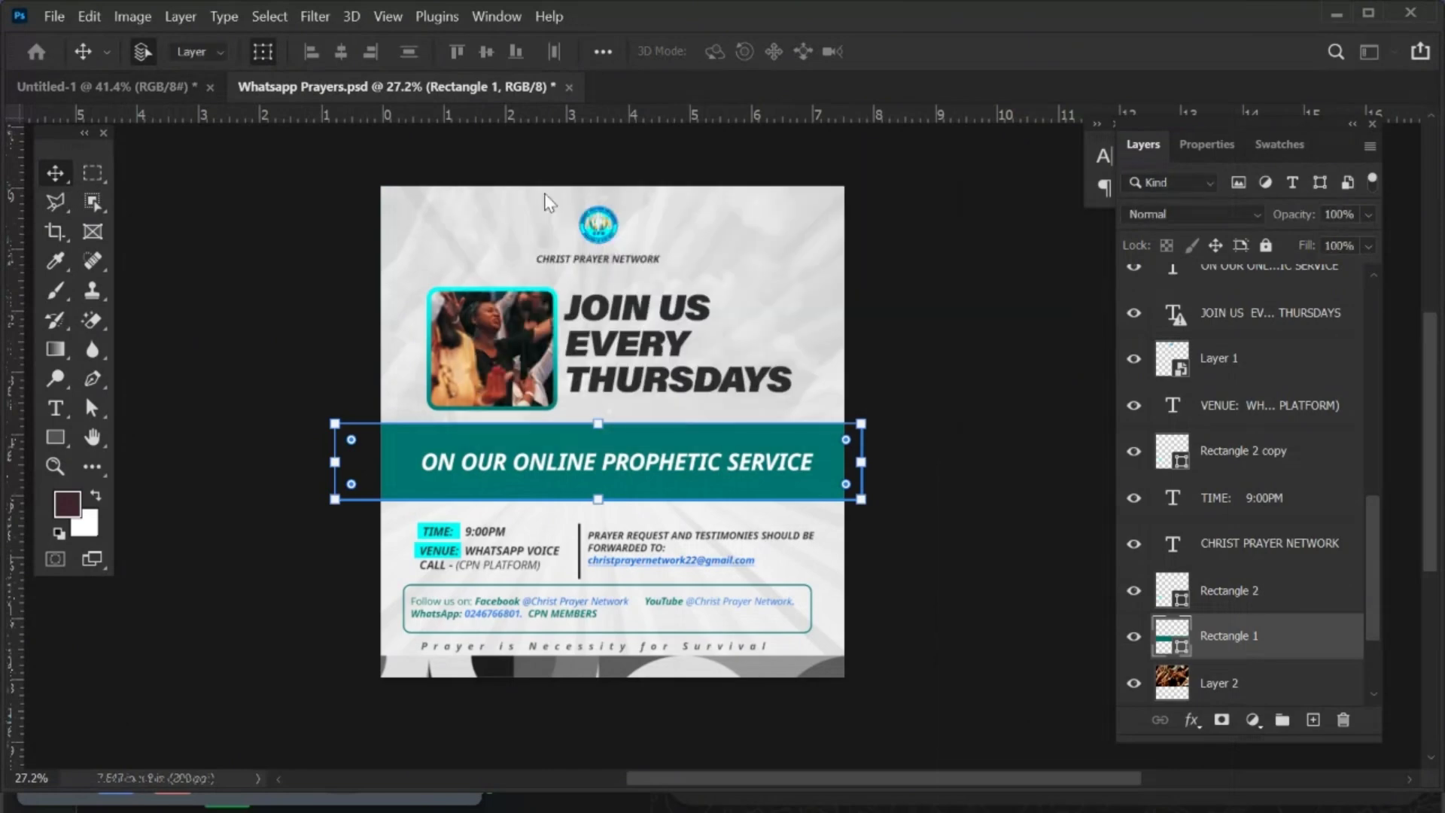
{"action": "left_click", "coordinate": [148, 88]}
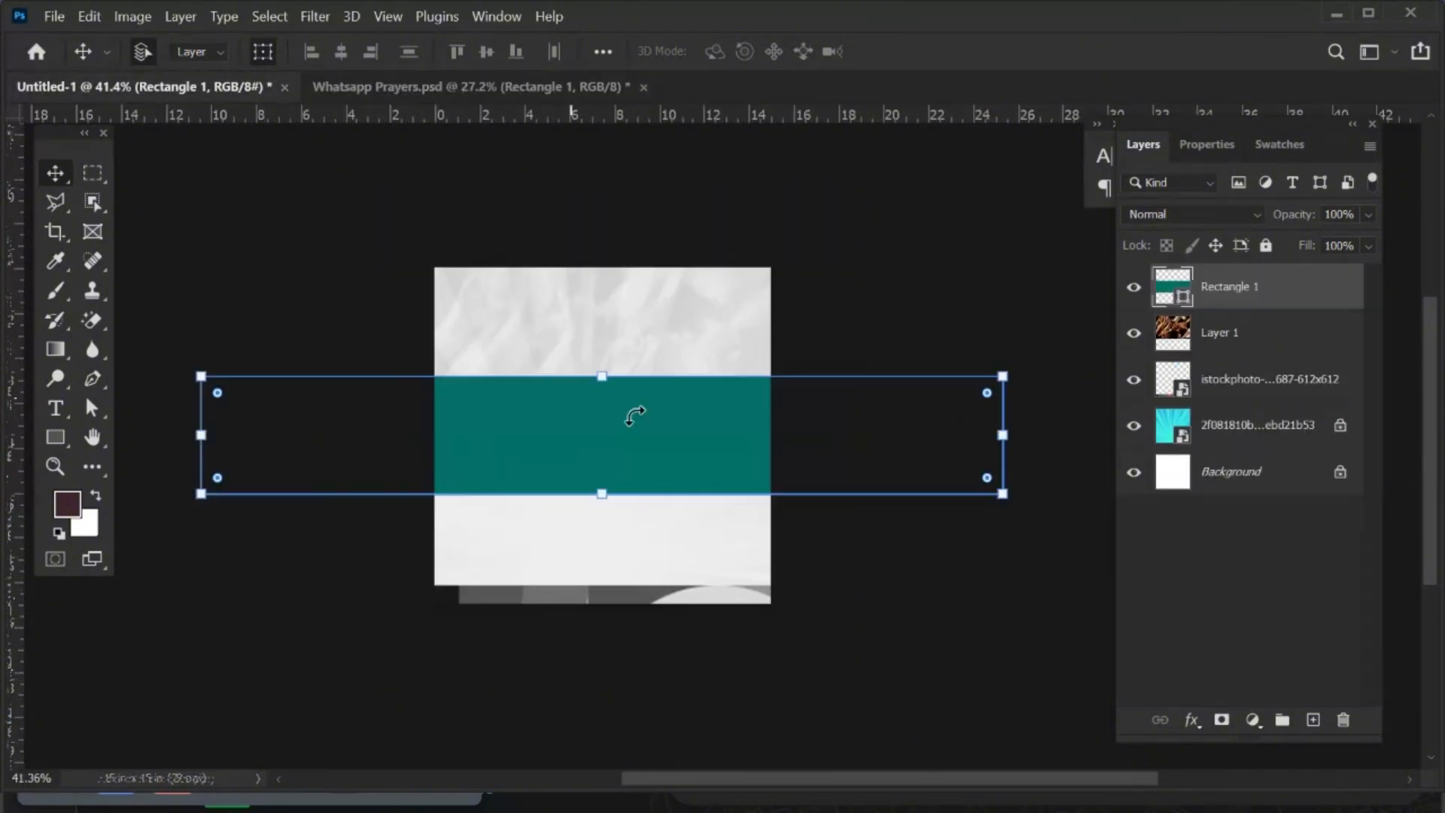
Scale the green rectangle down to a thinner band and place it over the crowd photo's lower edge, spanning the canvas.
{"action": "left_click_drag", "start_coordinate": [601, 438], "coordinate": [594, 476]}
{"action": "key", "text": "ctrl+t"}
{"action": "left_click_drag", "start_coordinate": [598, 529], "coordinate": [596, 480]}
{"action": "key", "text": "Return"}
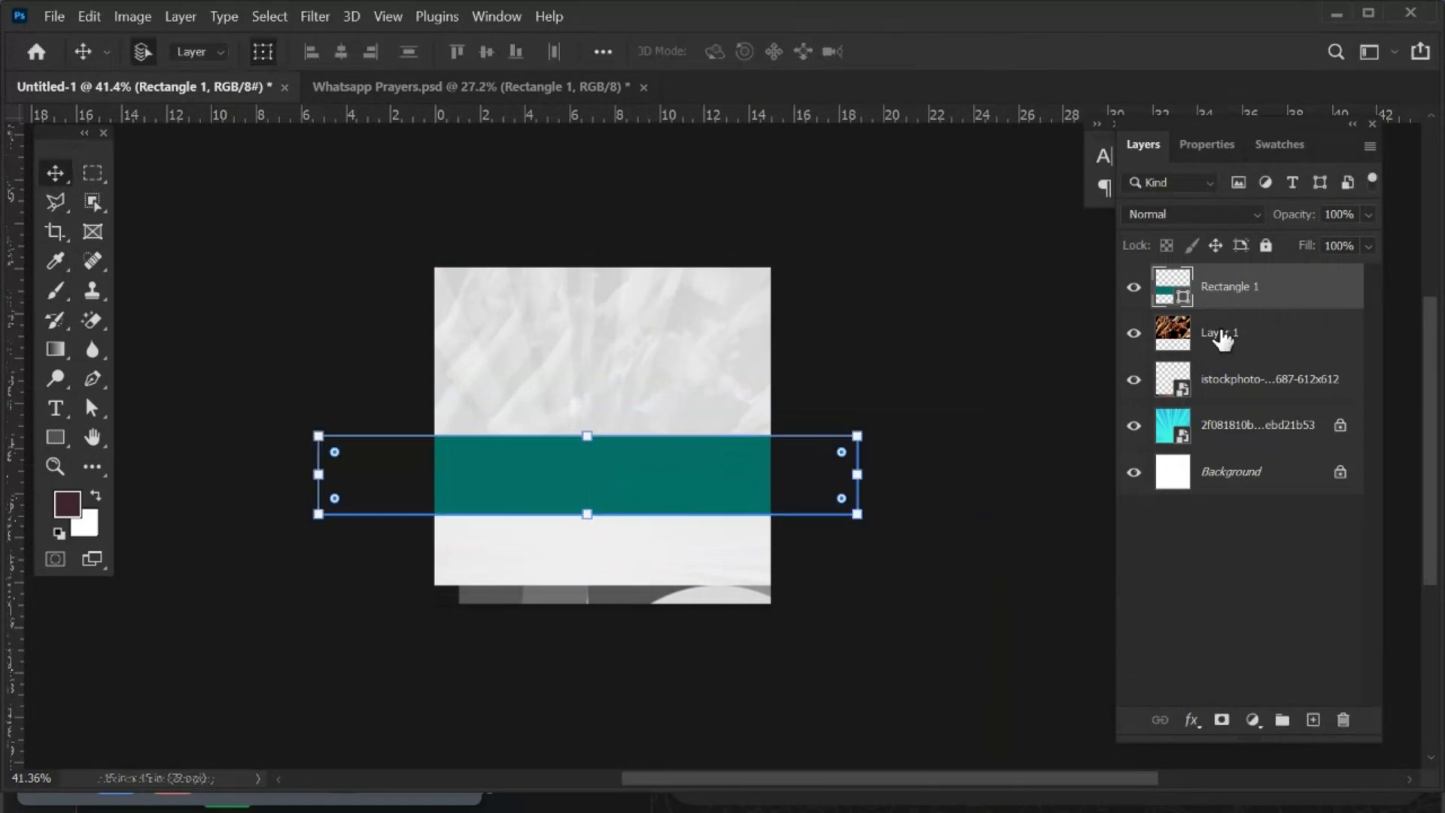
Lock the position of the Rectangle 1, Layer 1 and istockphoto layers, then deselect all layers.
{"action": "left_click", "coordinate": [1255, 388], "text": "shift"}
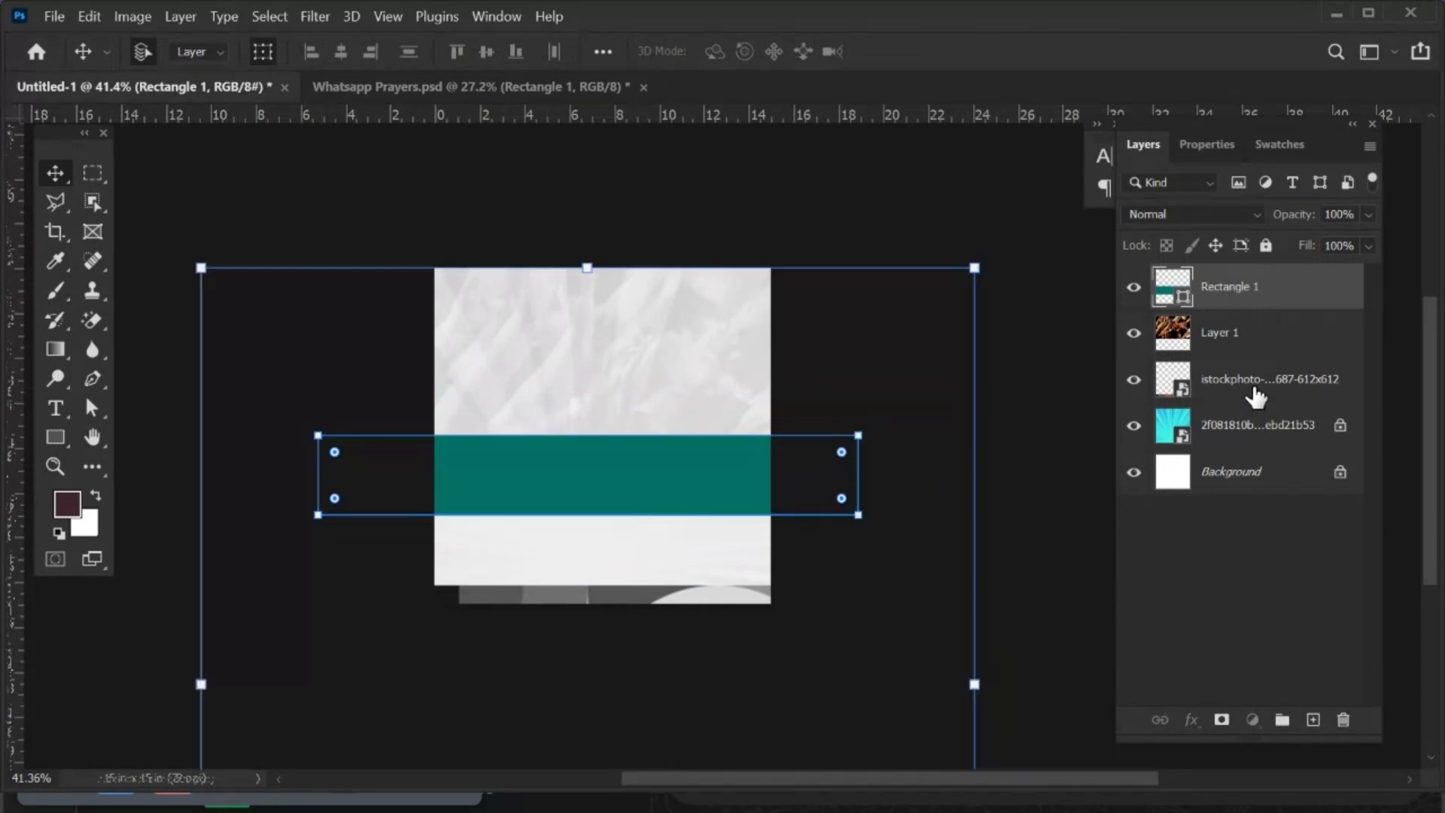
{"action": "left_click", "coordinate": [1215, 245]}
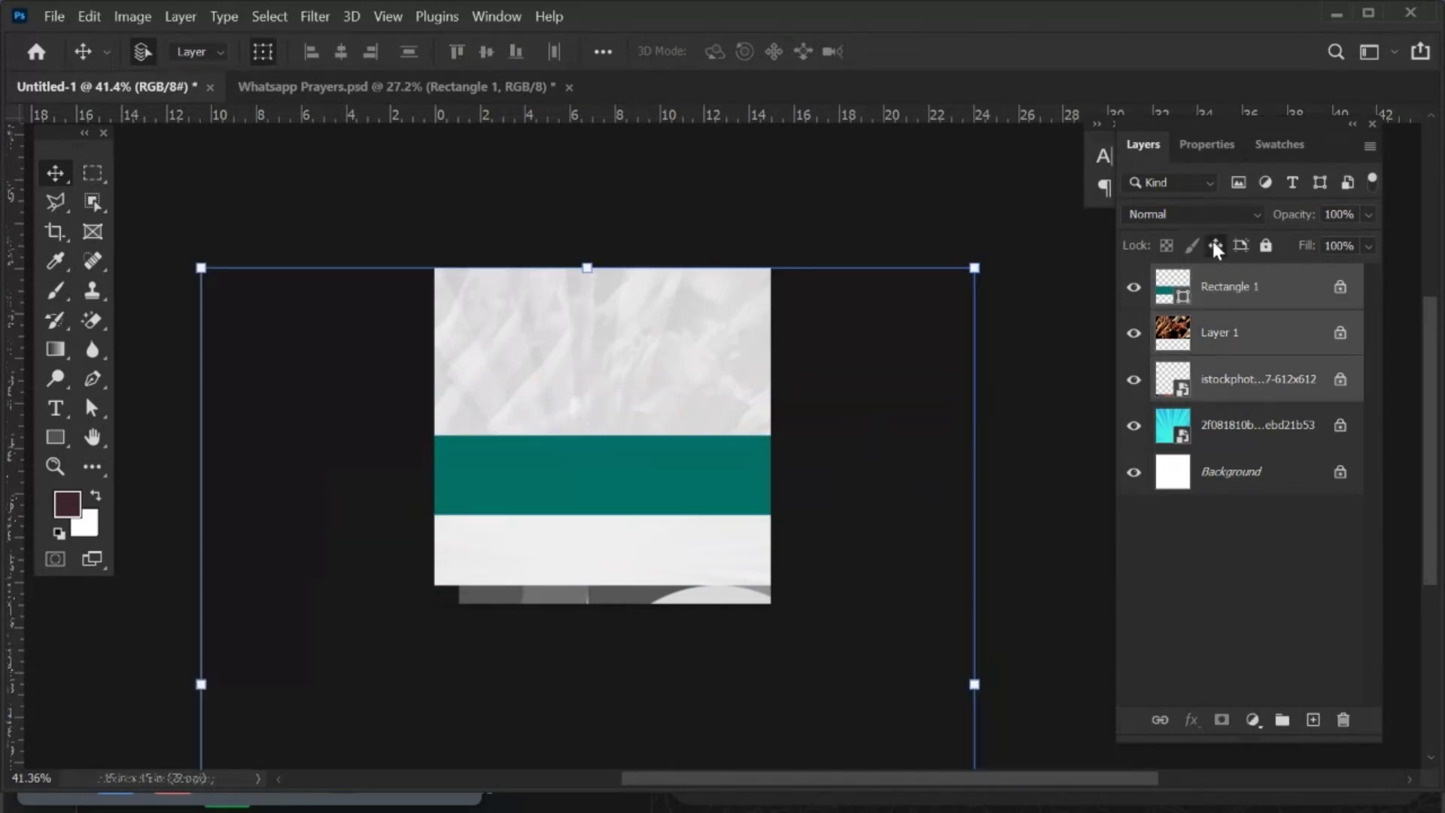
{"action": "scroll", "coordinate": [630, 462], "scroll_direction": "down", "scroll_amount": 4}
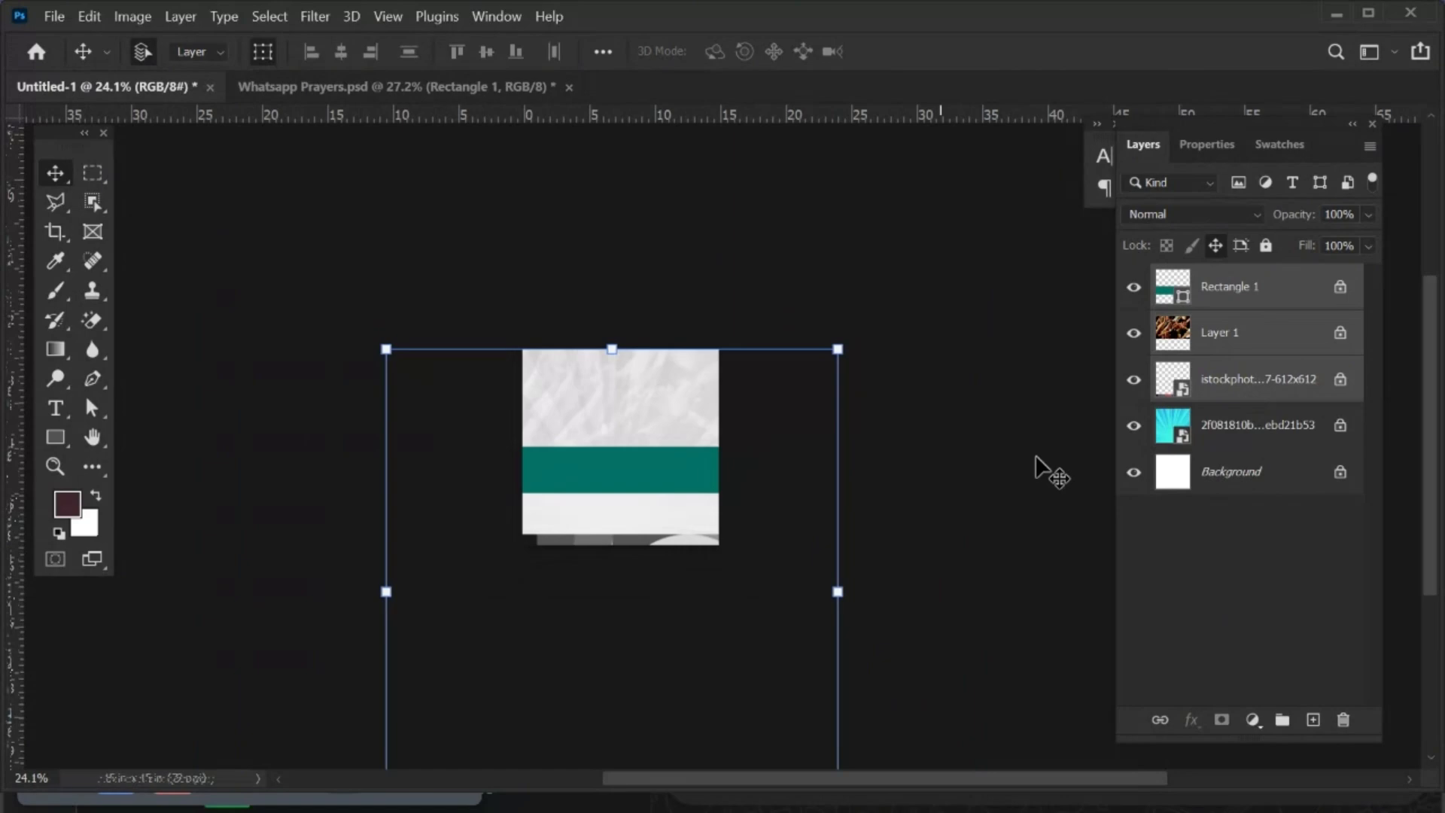
{"action": "left_click", "coordinate": [1026, 350]}
{"action": "scroll", "coordinate": [624, 470], "scroll_direction": "up", "scroll_amount": 4}
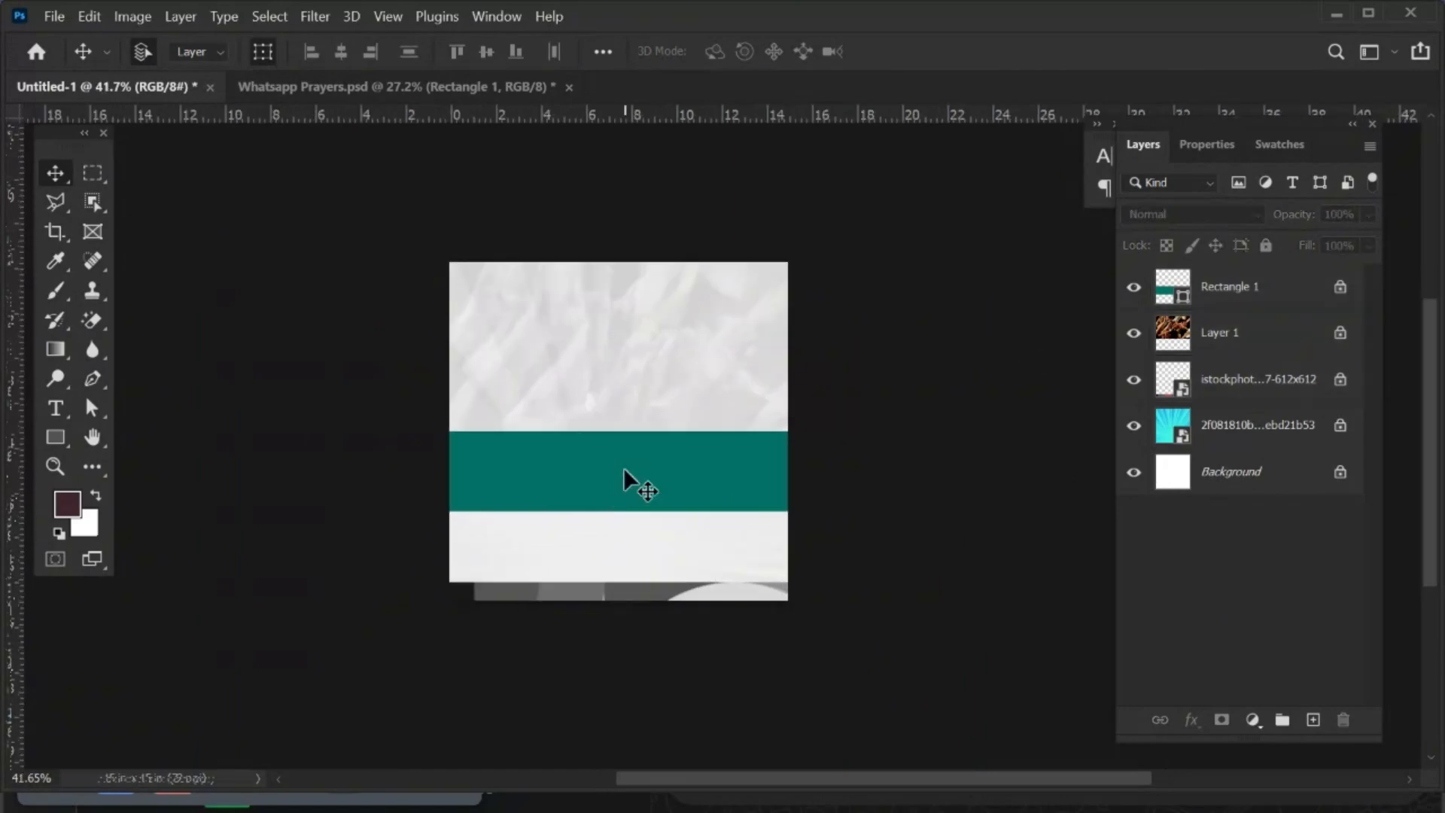
Switch to Whatsapp Prayers.psd and hide the Layer 6 and Layer 5 overlays covering the flyer.
{"action": "left_click", "coordinate": [354, 85]}
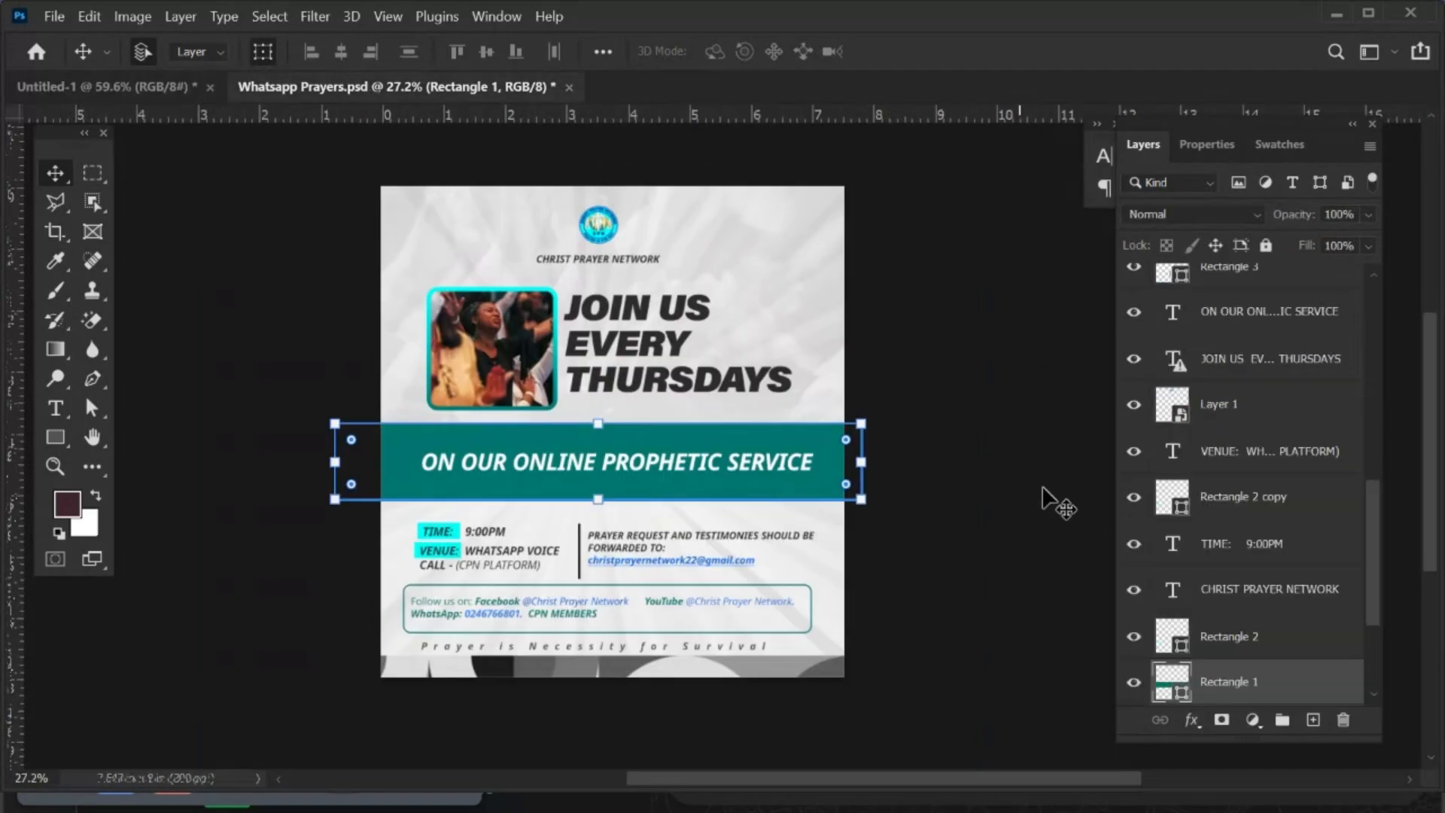
{"action": "left_click", "coordinate": [1233, 641]}
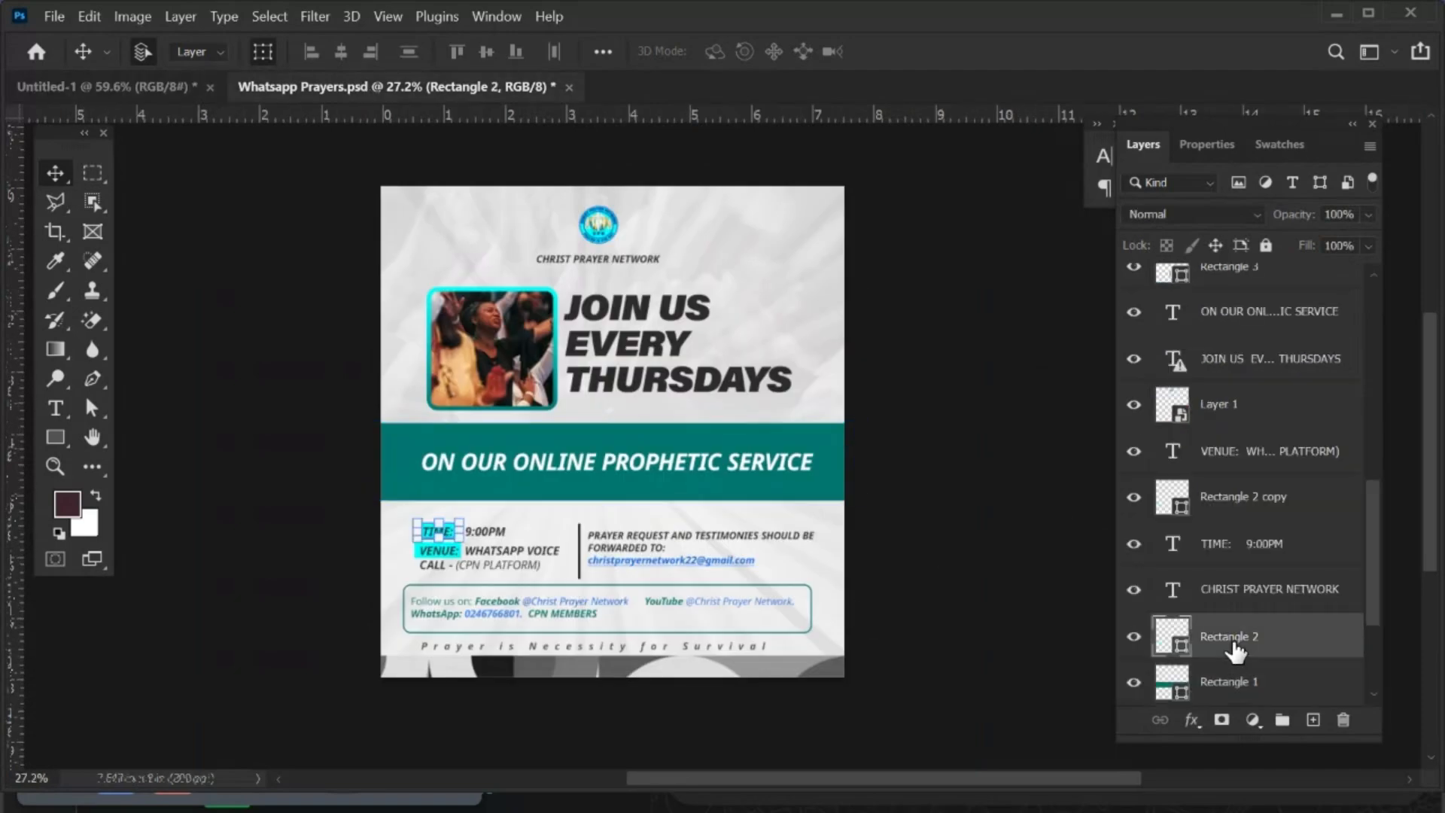
{"action": "left_click", "coordinate": [1235, 595]}
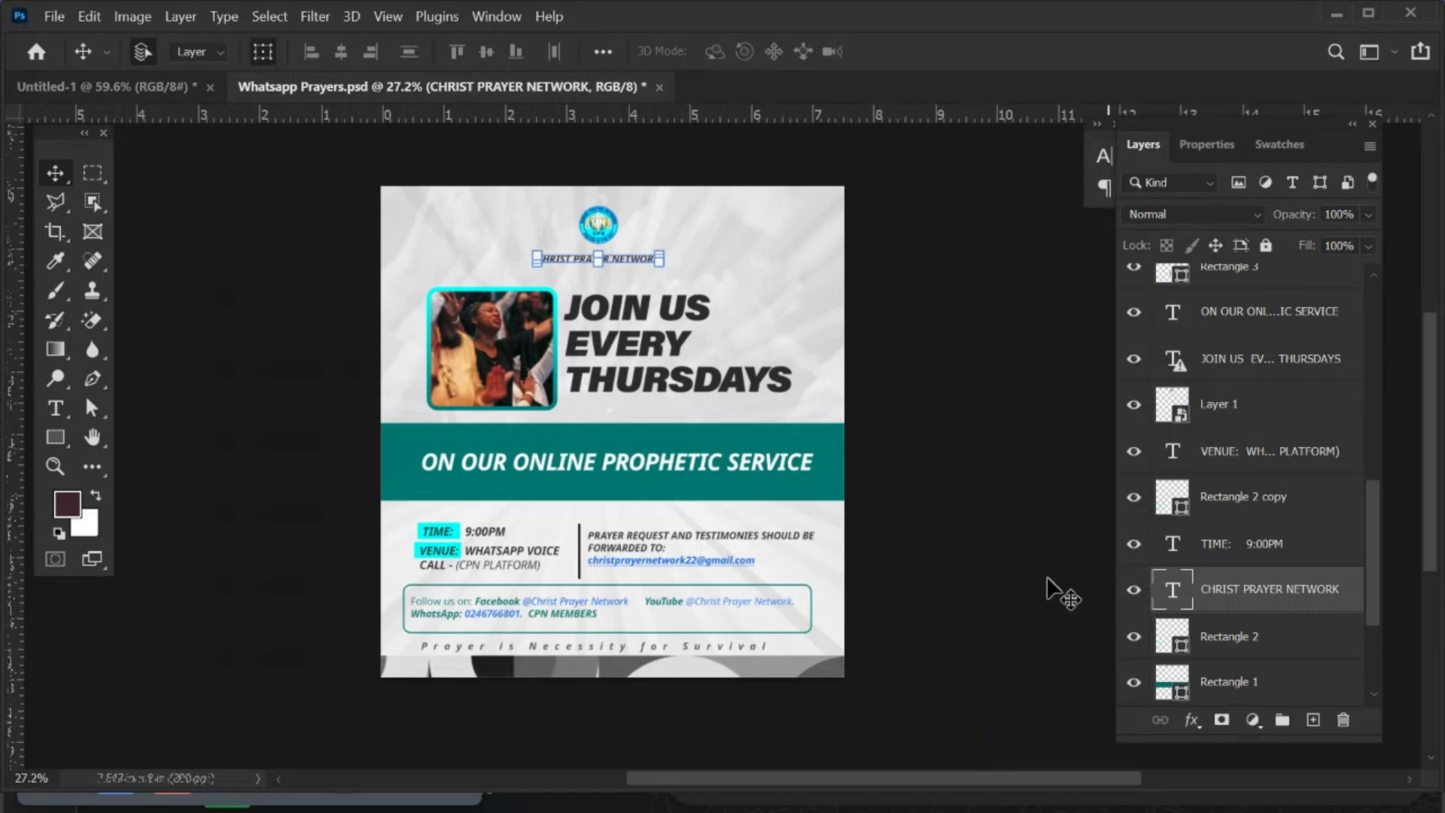
{"action": "left_click", "coordinate": [594, 456]}
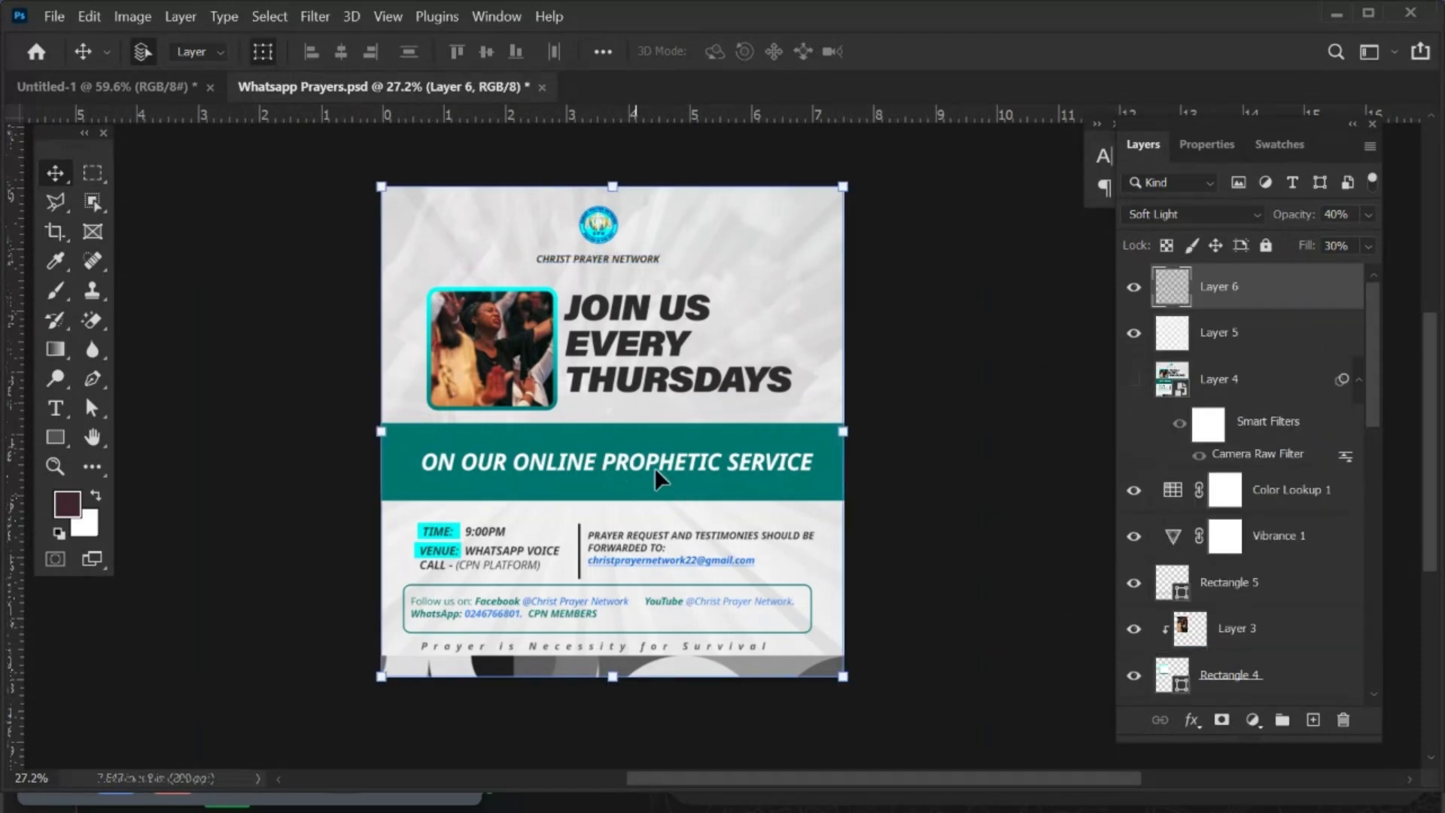
{"action": "left_click", "coordinate": [1133, 287]}
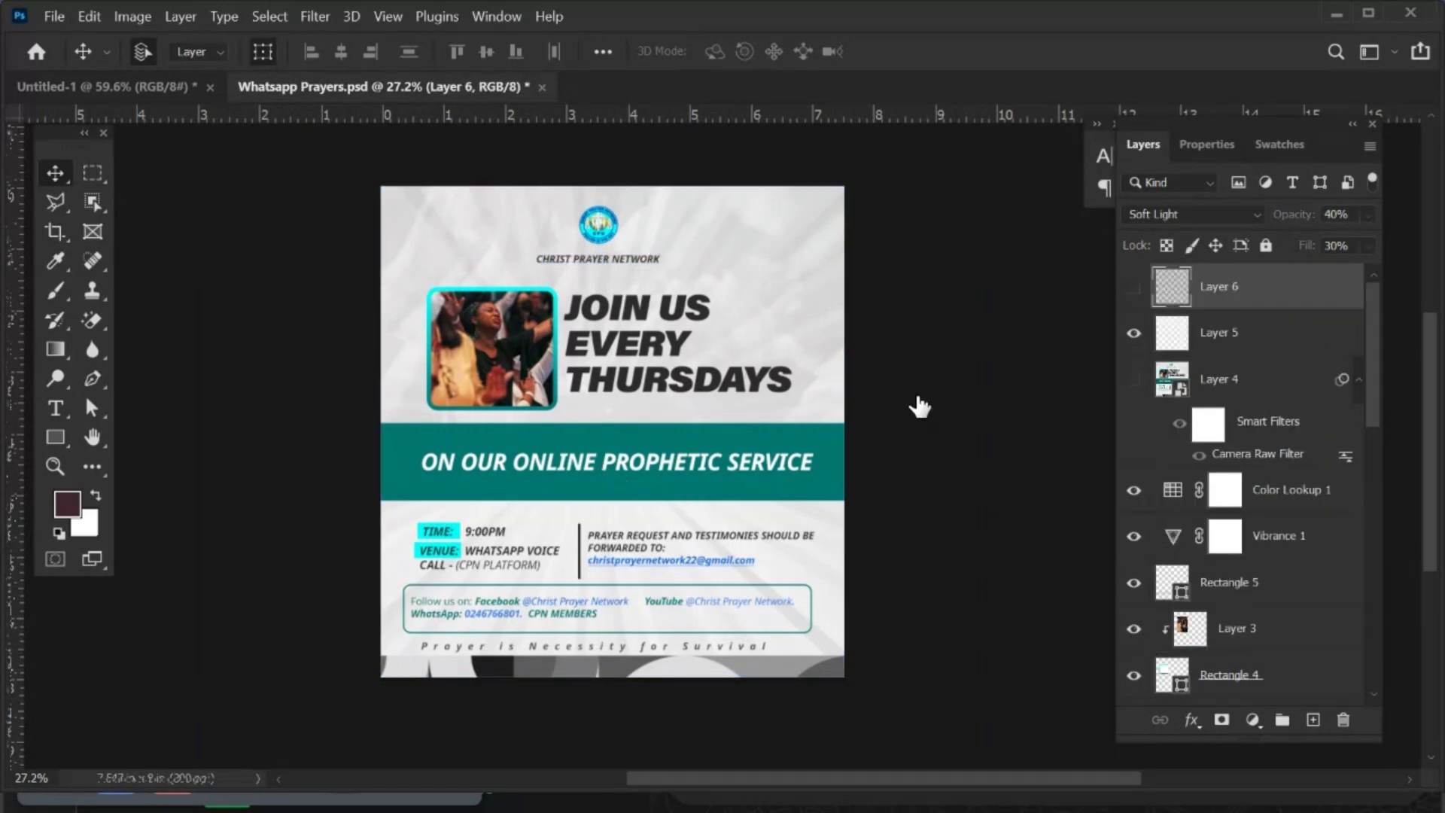
{"action": "left_click", "coordinate": [689, 461]}
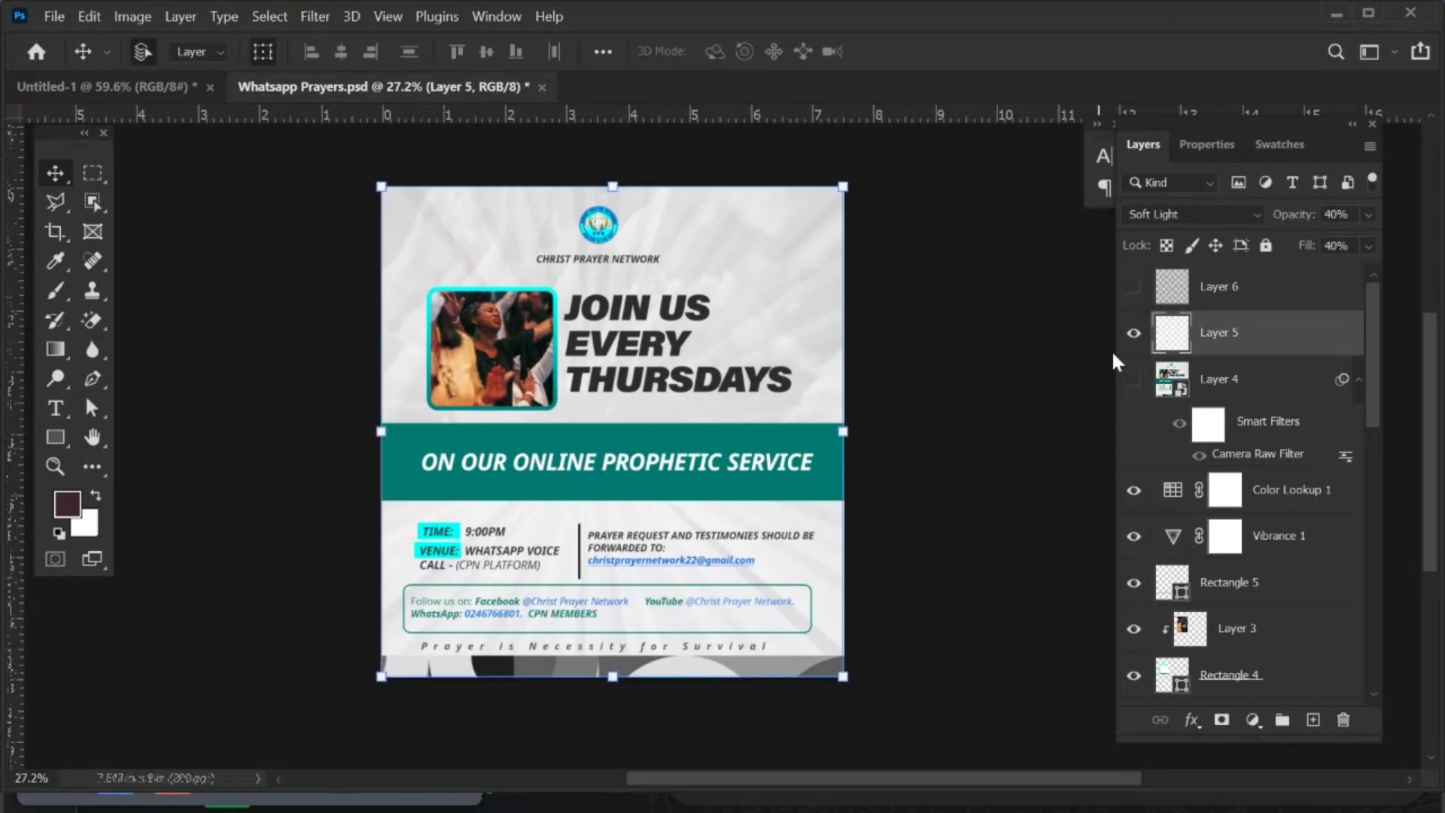
{"action": "left_click", "coordinate": [1134, 336]}
Duplicate the ON OUR ONLINE PROPHETIC SERVICE text layer into the Untitled-1 document and switch to that document.
{"action": "left_click", "coordinate": [698, 460]}
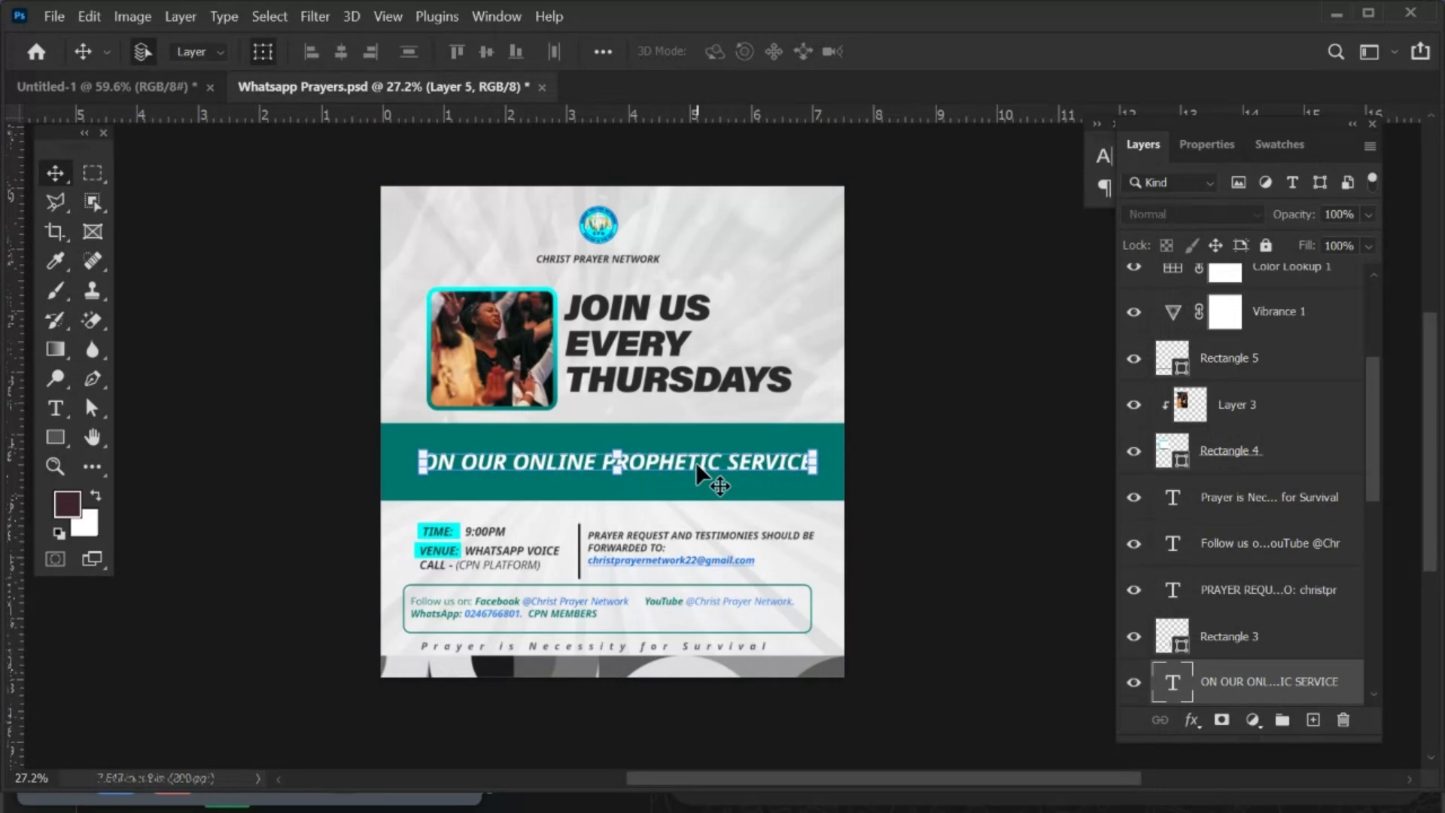
{"action": "scroll", "coordinate": [1281, 572], "scroll_direction": "down", "scroll_amount": 2}
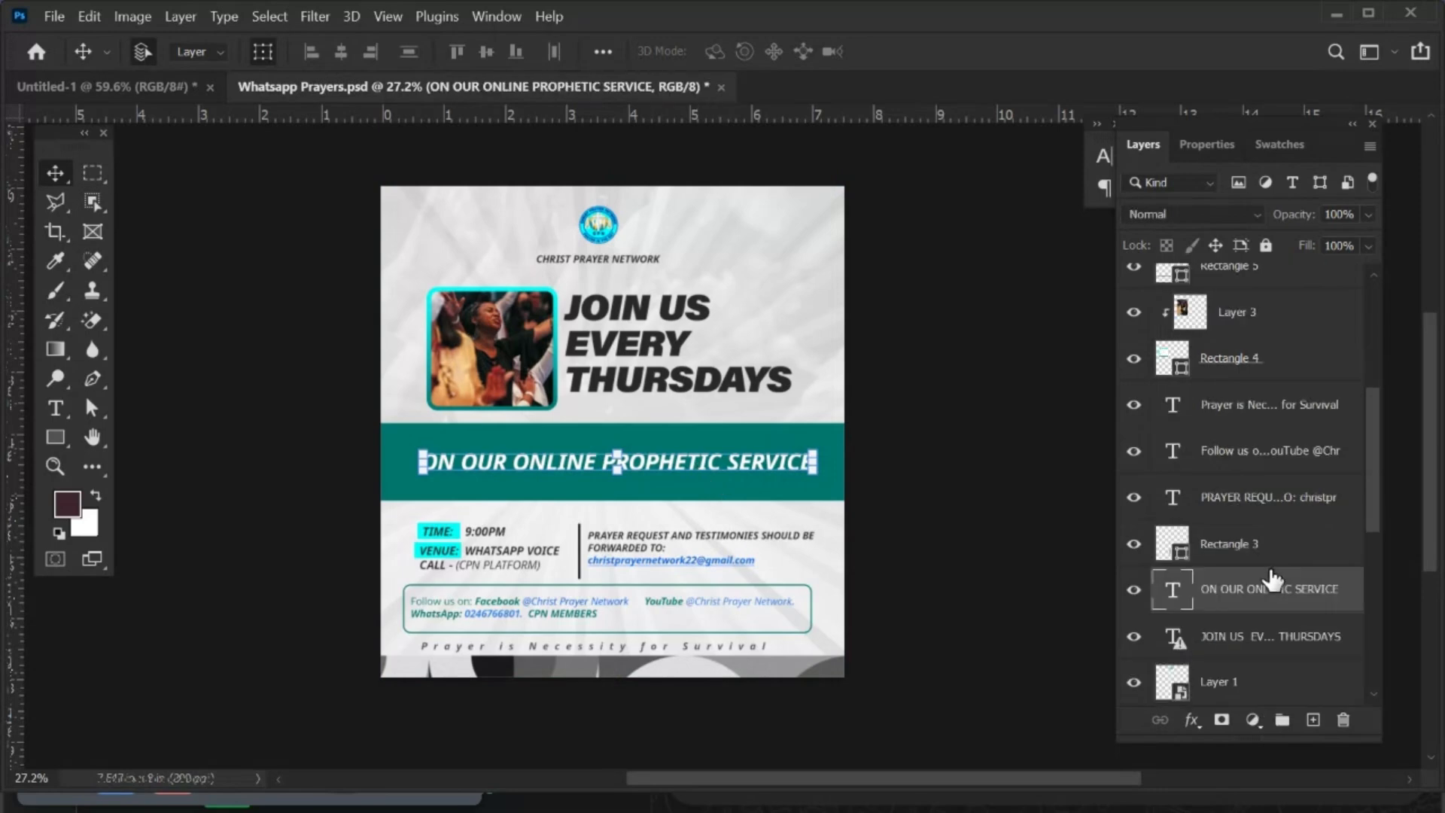
{"action": "right_click", "coordinate": [1234, 585]}
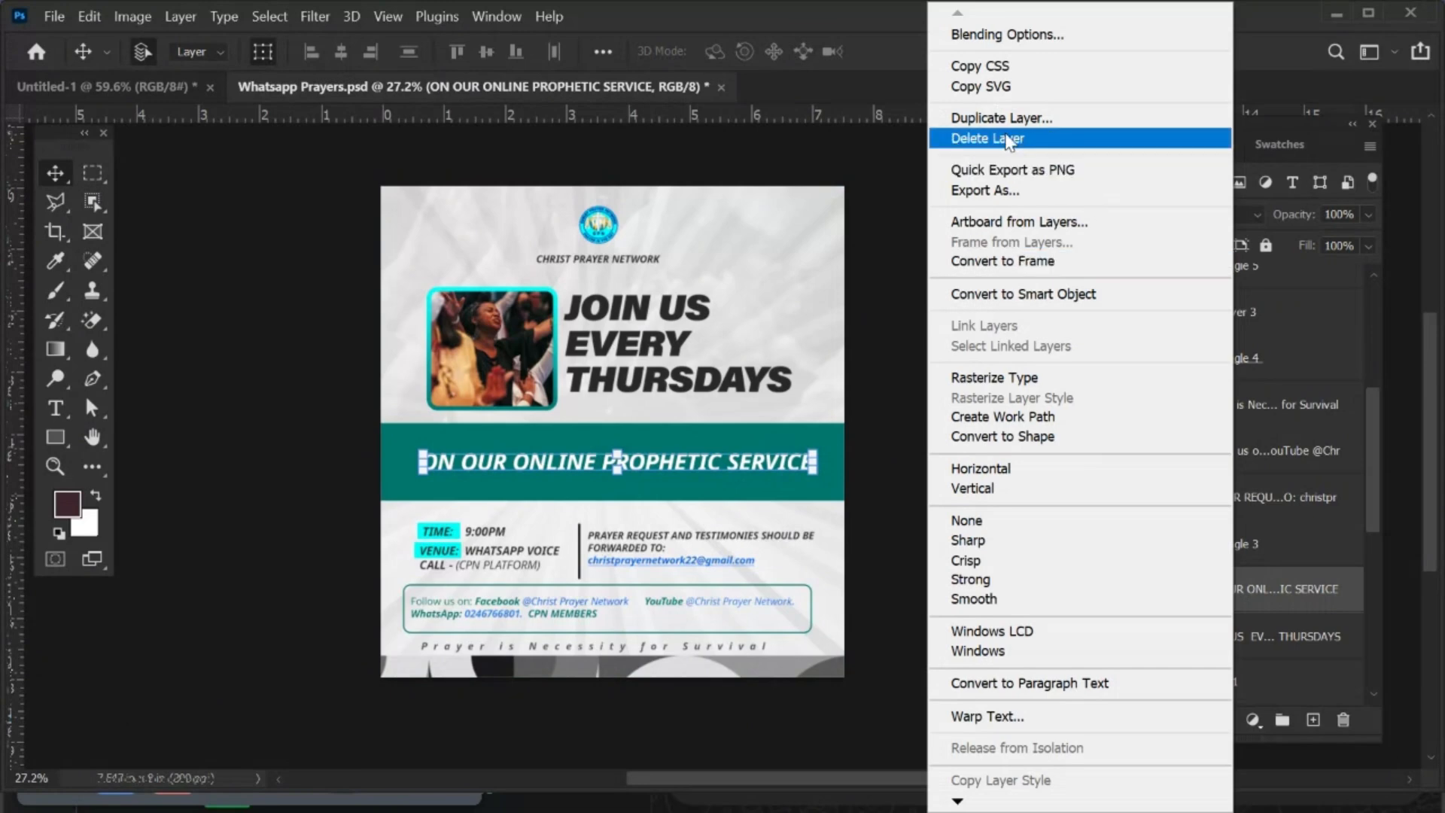
{"action": "left_click", "coordinate": [983, 117]}
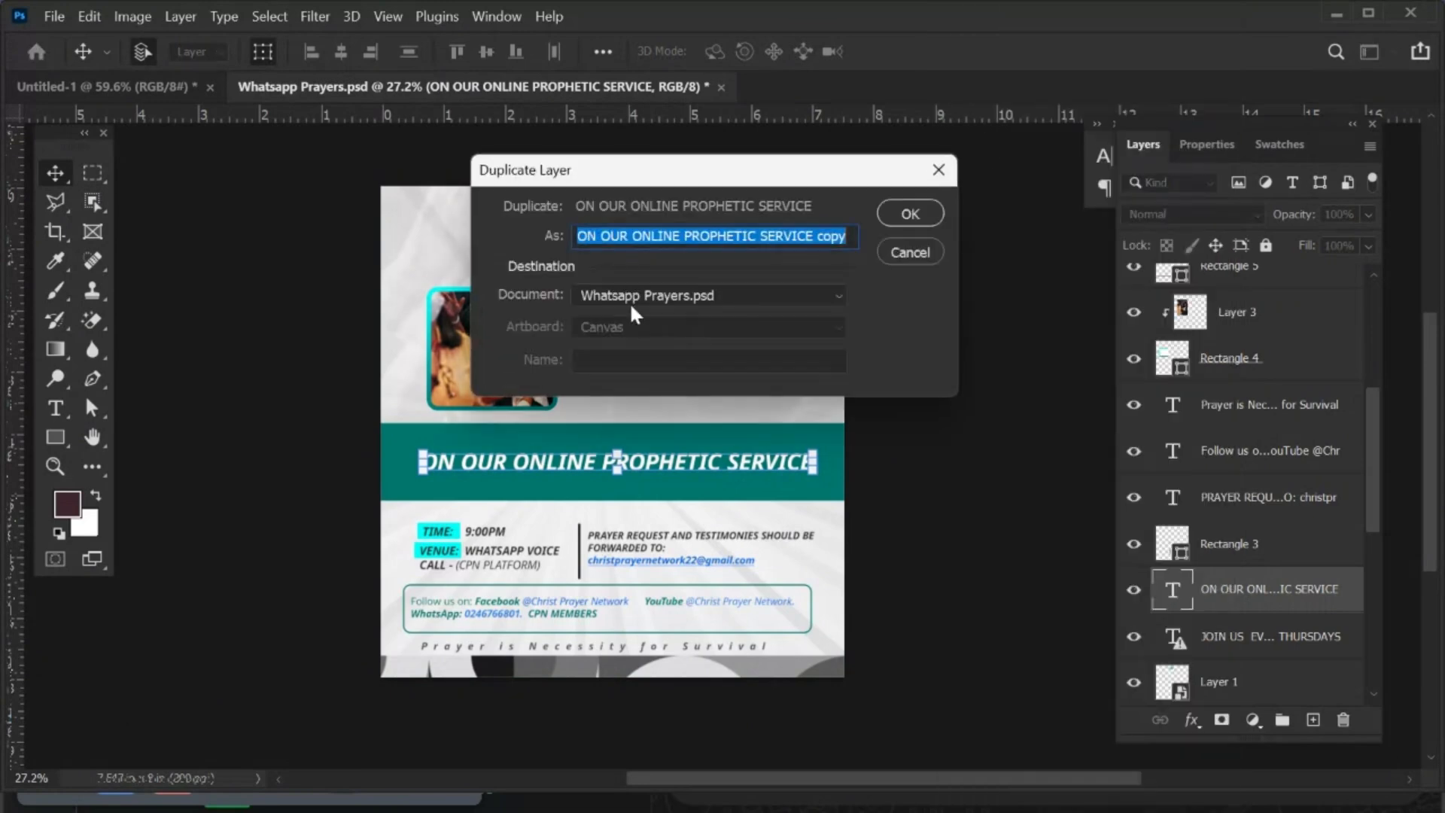
{"action": "left_click", "coordinate": [649, 301]}
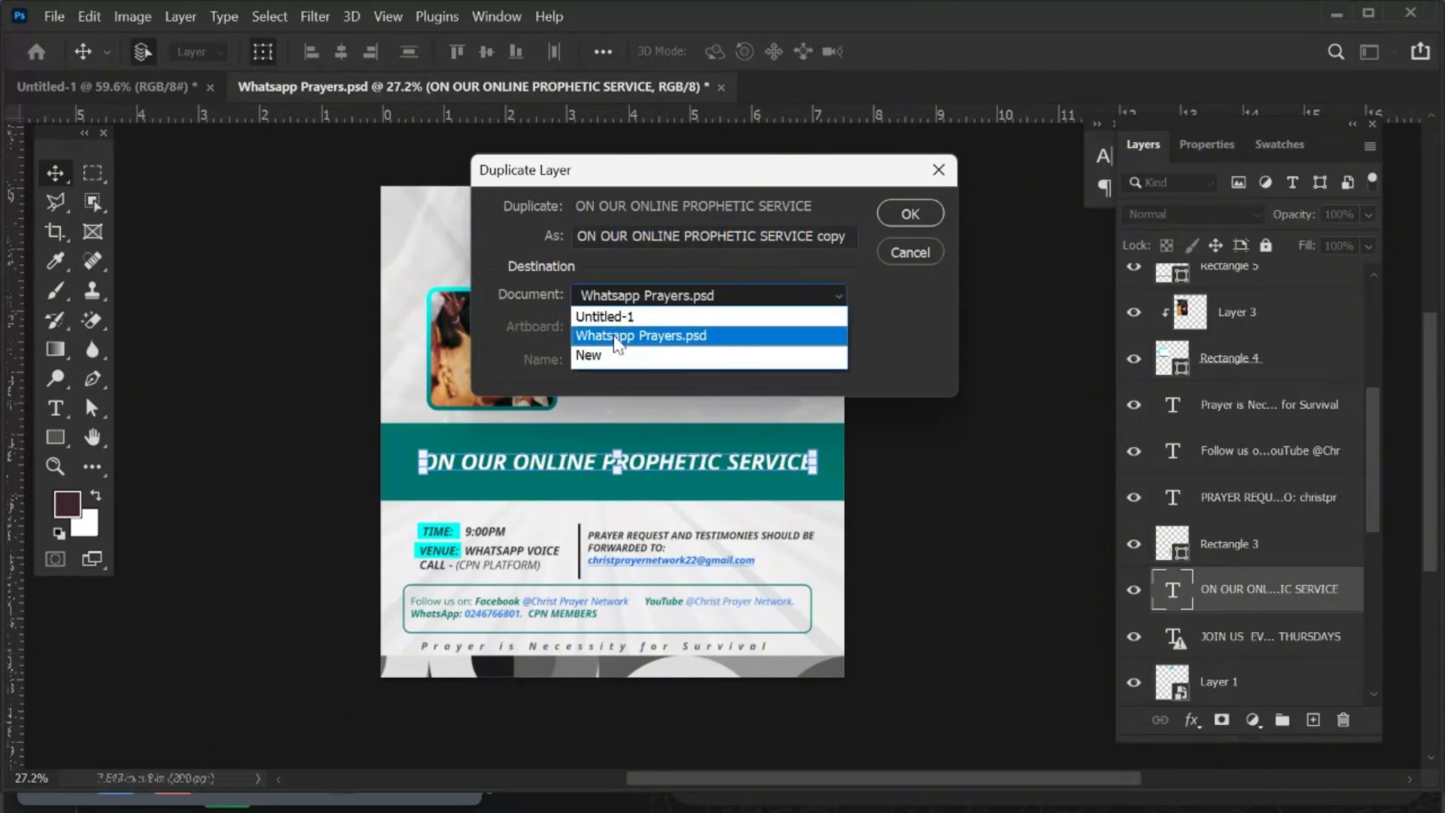
{"action": "left_click", "coordinate": [601, 317]}
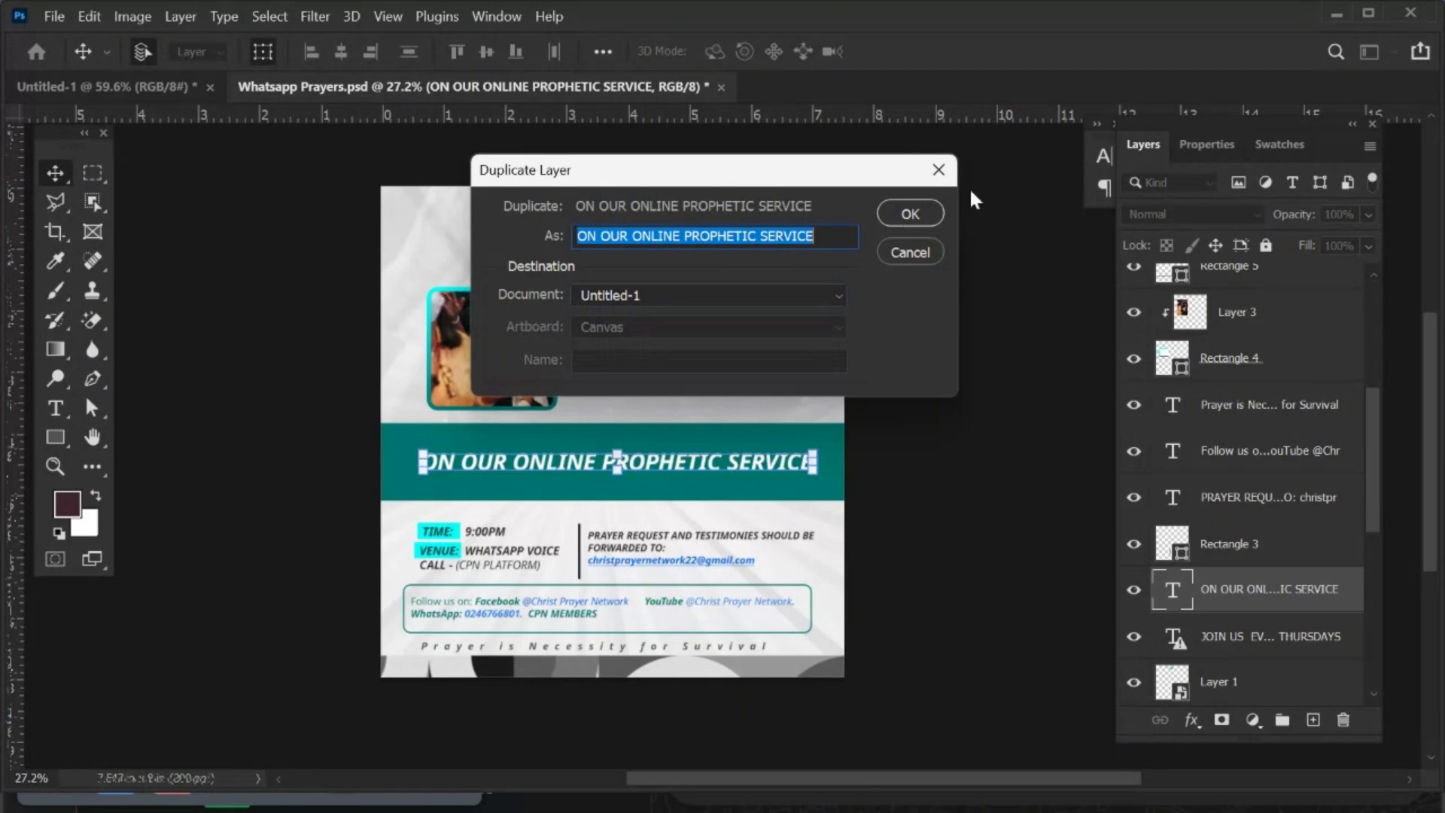
{"action": "left_click", "coordinate": [919, 212]}
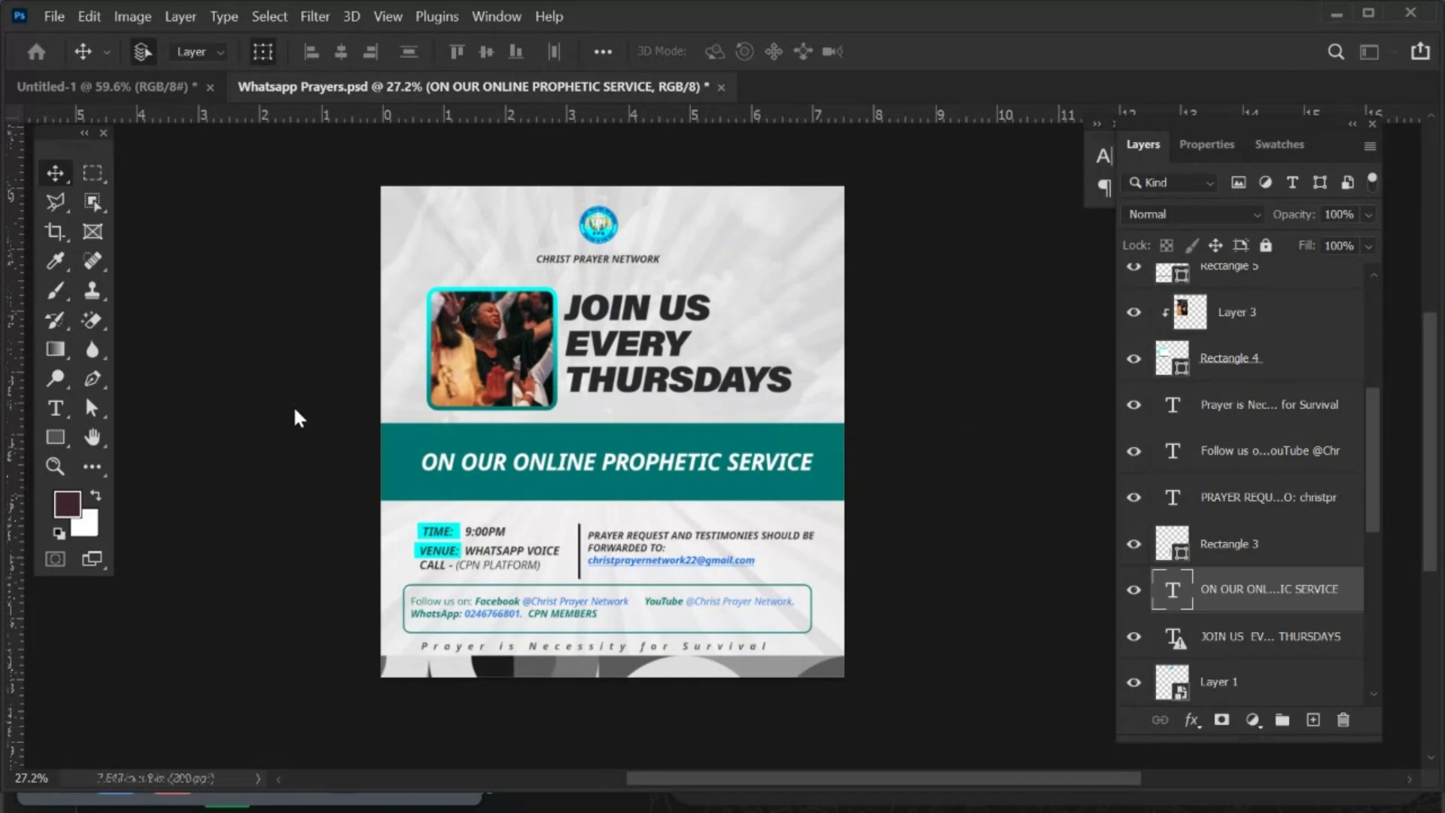
{"action": "left_click_drag", "start_coordinate": [133, 92], "coordinate": [133, 92]}
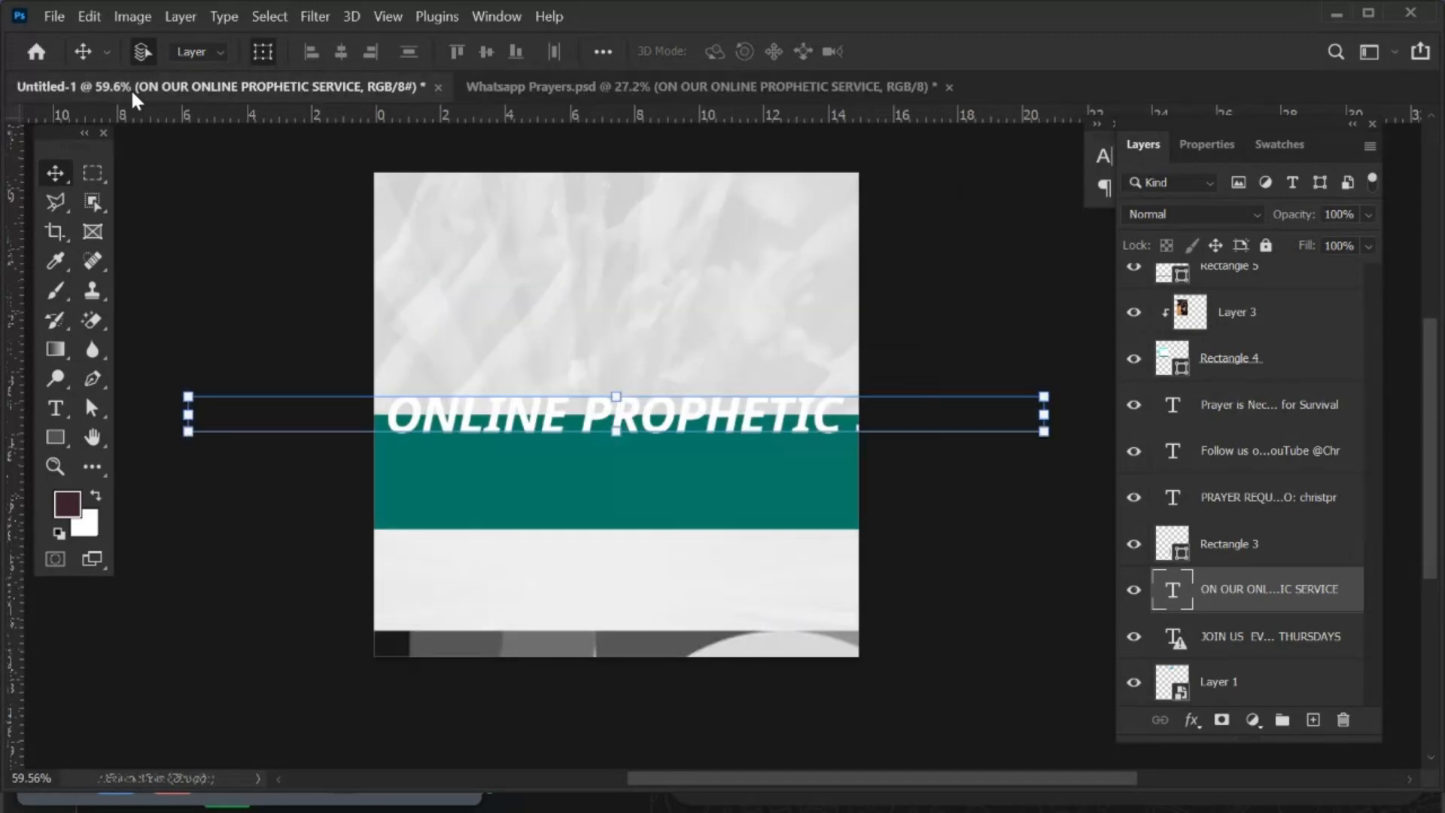
Move the ON OUR ONLINE PROPHETIC SERVICE text onto the green band, scale it to about 50% and centre it there.
{"action": "left_click_drag", "start_coordinate": [555, 420], "coordinate": [554, 475]}
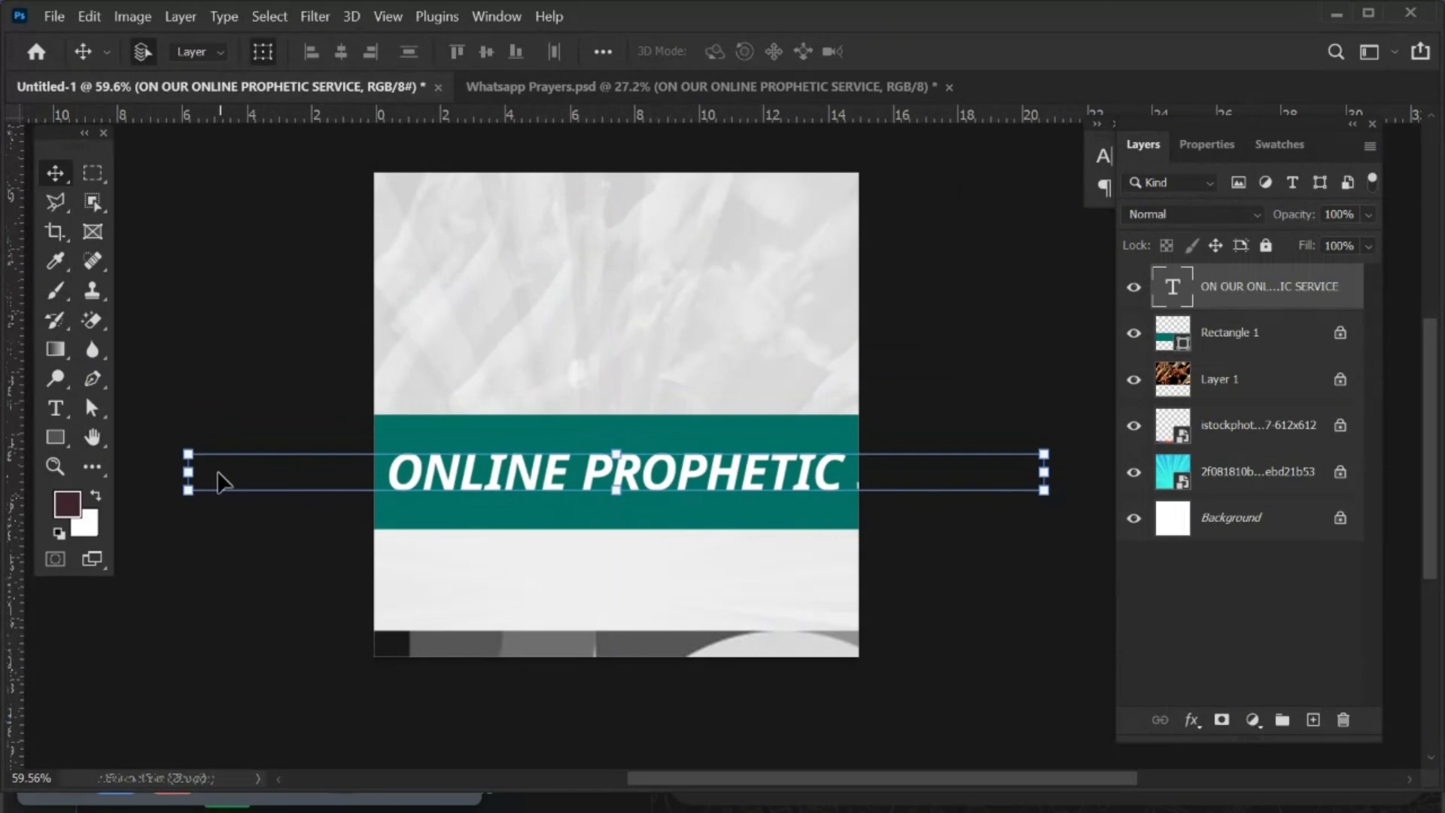
{"action": "key", "text": "ctrl+t"}
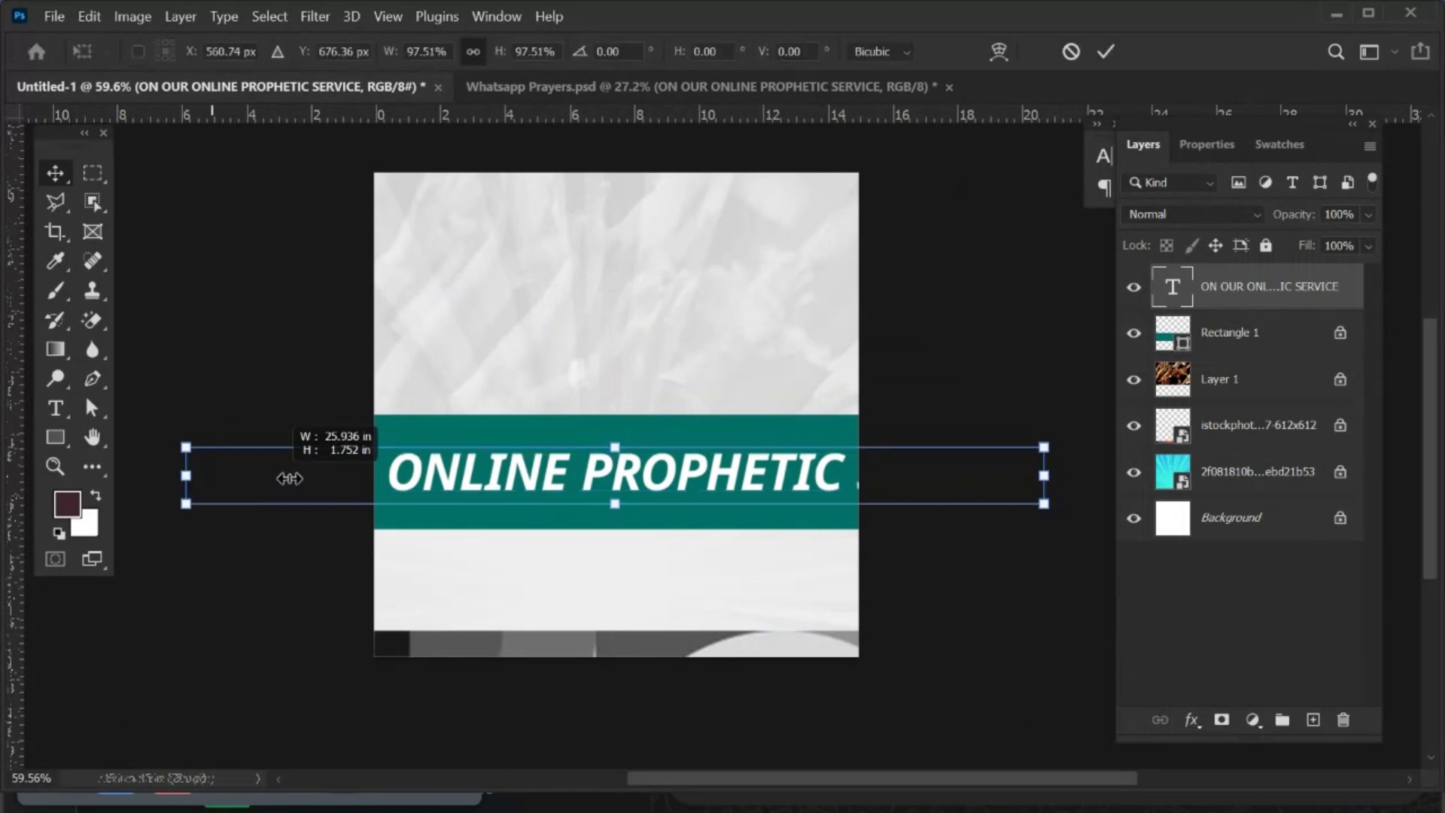
{"action": "left_click_drag", "start_coordinate": [289, 478], "coordinate": [402, 486]}
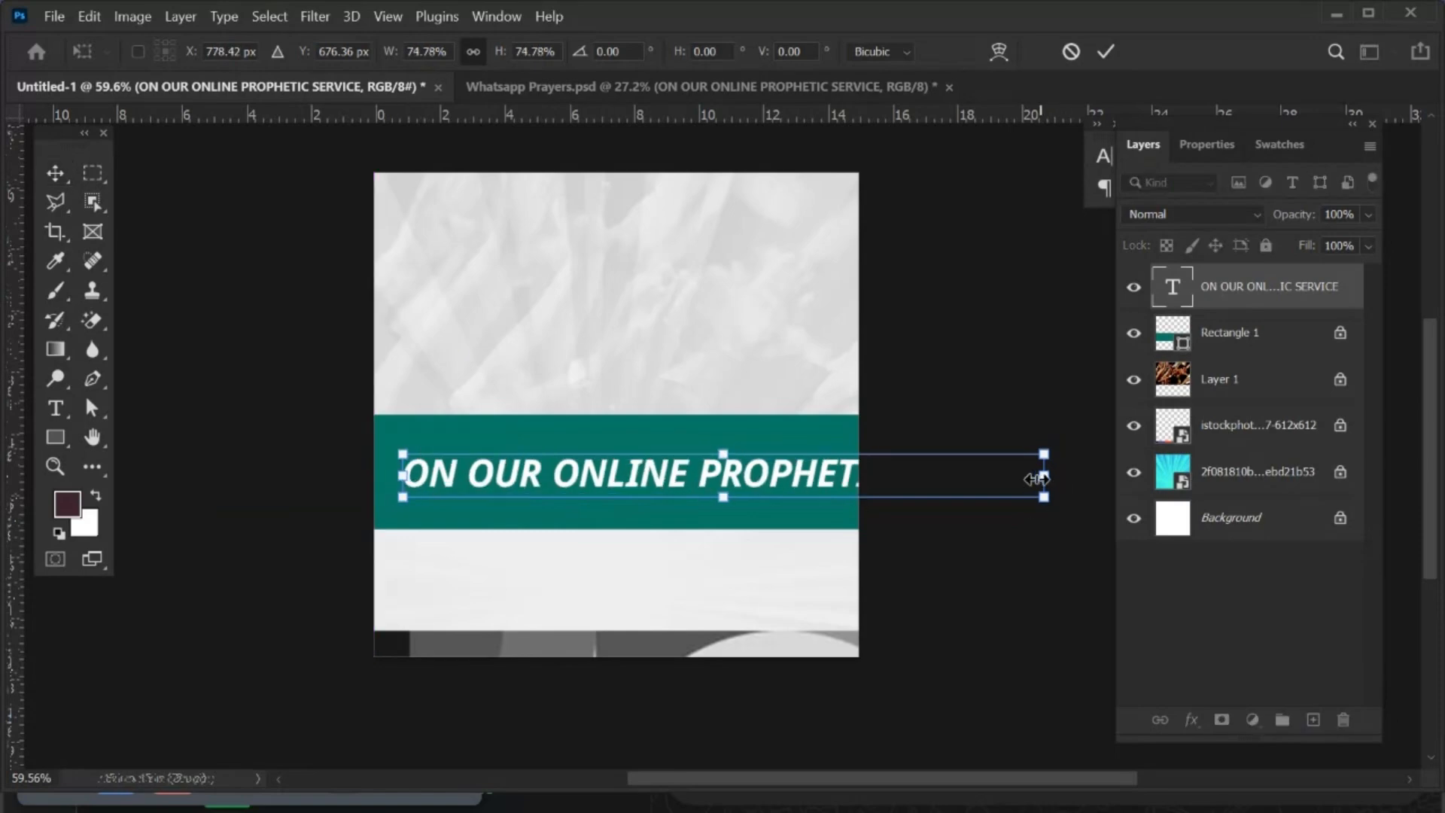
{"action": "left_click_drag", "start_coordinate": [1037, 478], "coordinate": [824, 471]}
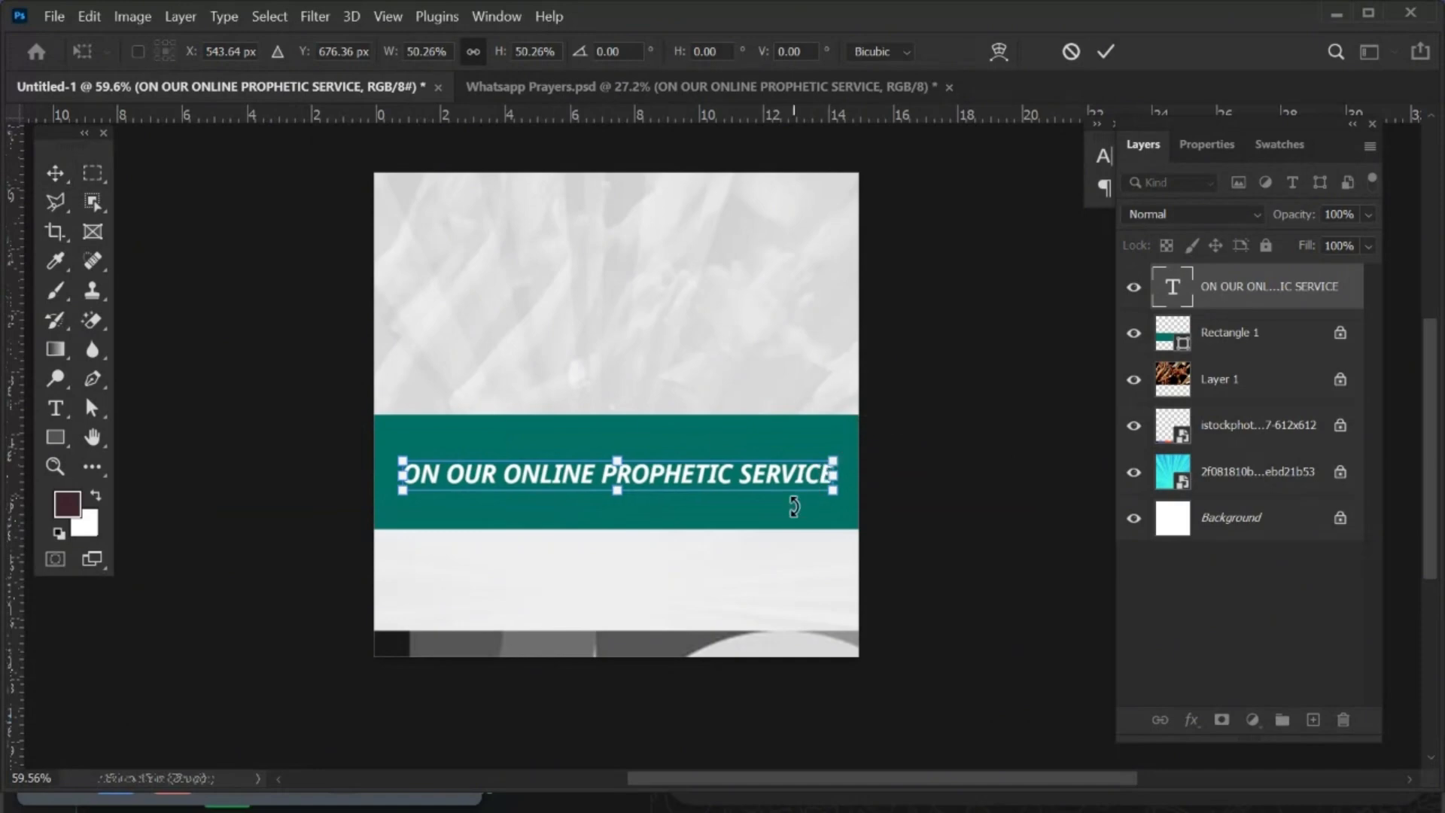
{"action": "key", "text": "Return"}
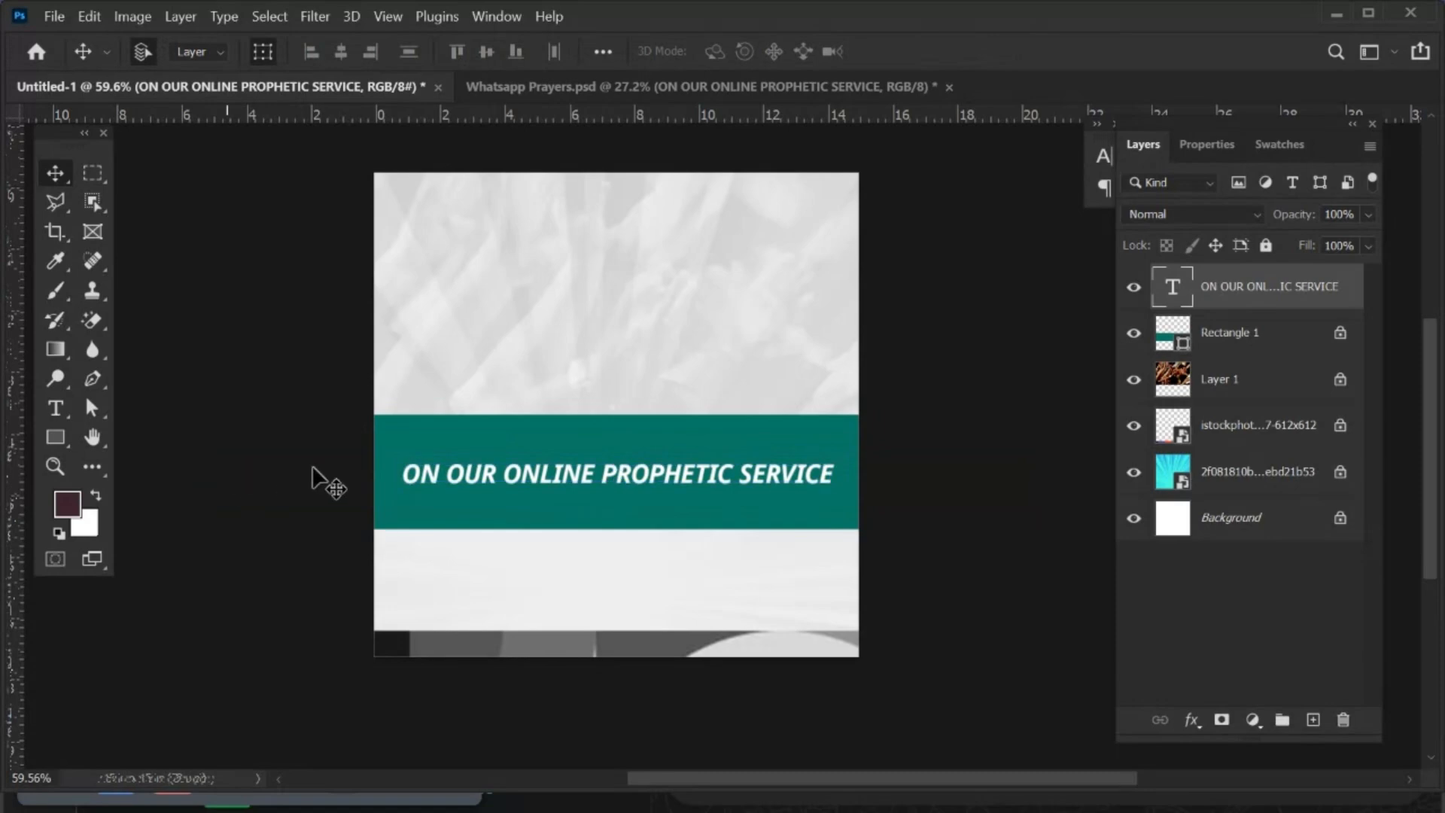
{"action": "left_click_drag", "start_coordinate": [593, 471], "coordinate": [587, 477]}
{"action": "left_click", "coordinate": [308, 431]}
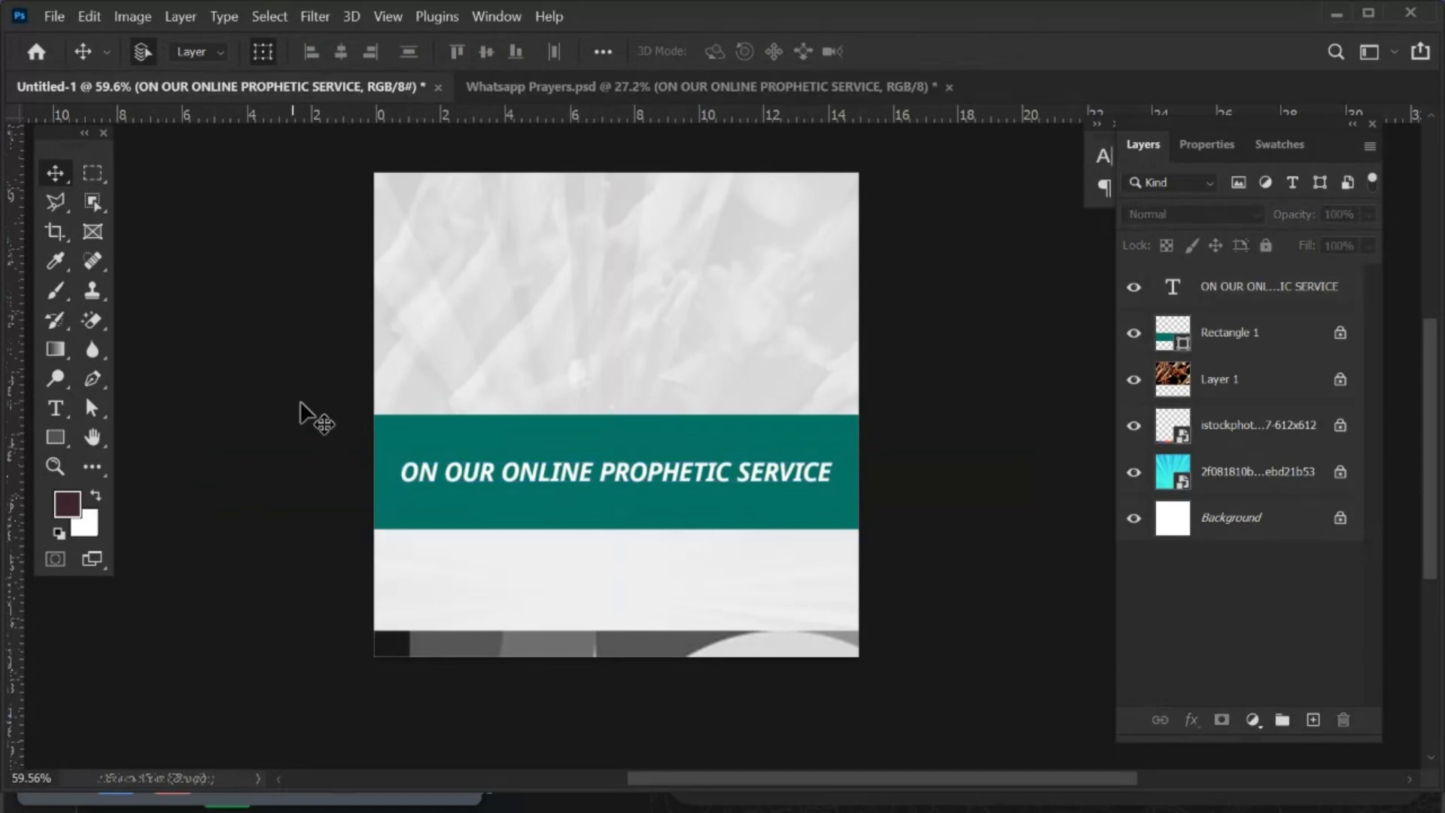
Duplicate the JOIN US EVERY THURSDAYS text layer from Whatsapp Prayers.psd into Untitled-1 and switch to that document.
{"action": "left_click", "coordinate": [413, 94]}
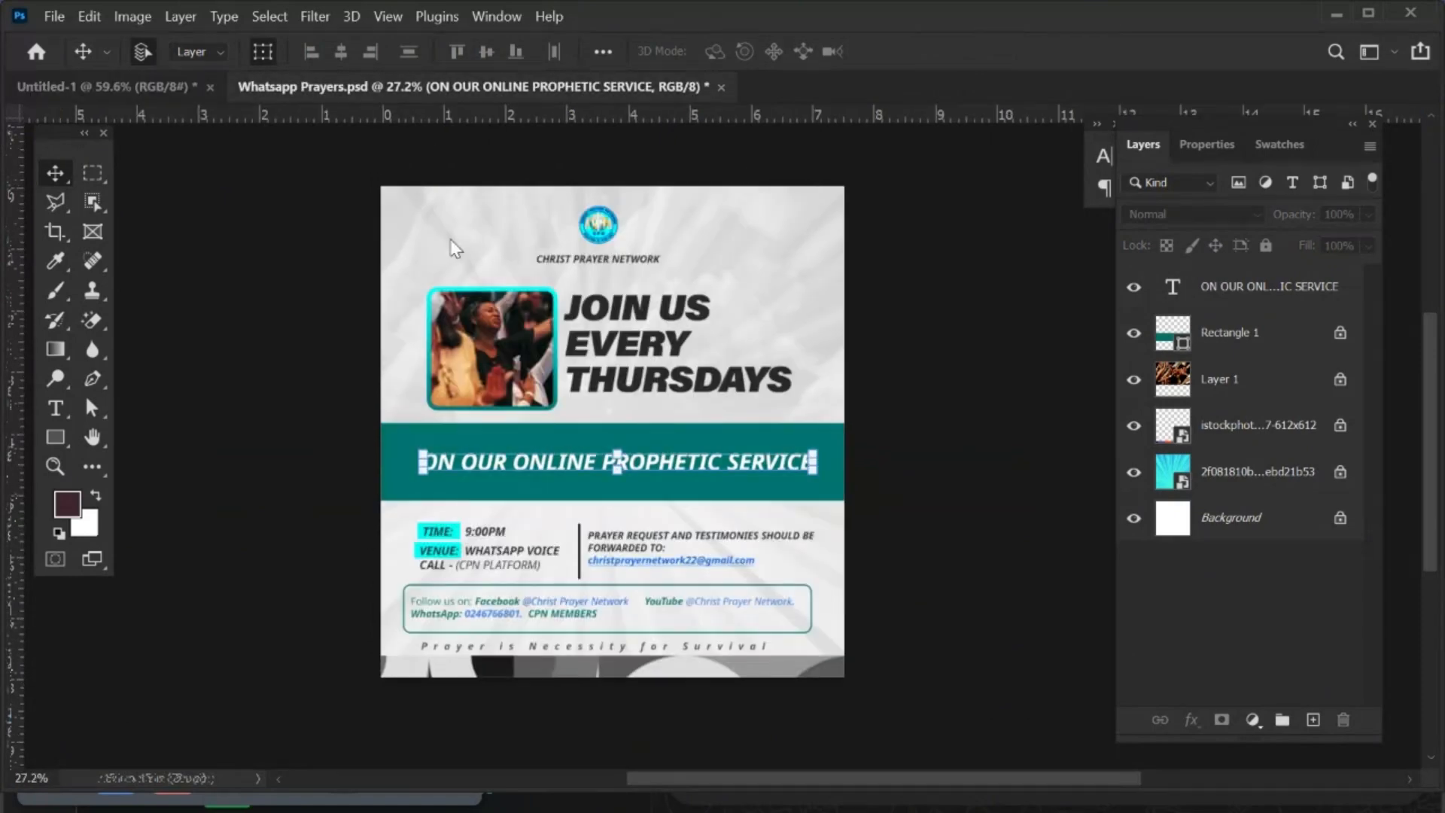
{"action": "left_click", "coordinate": [255, 432]}
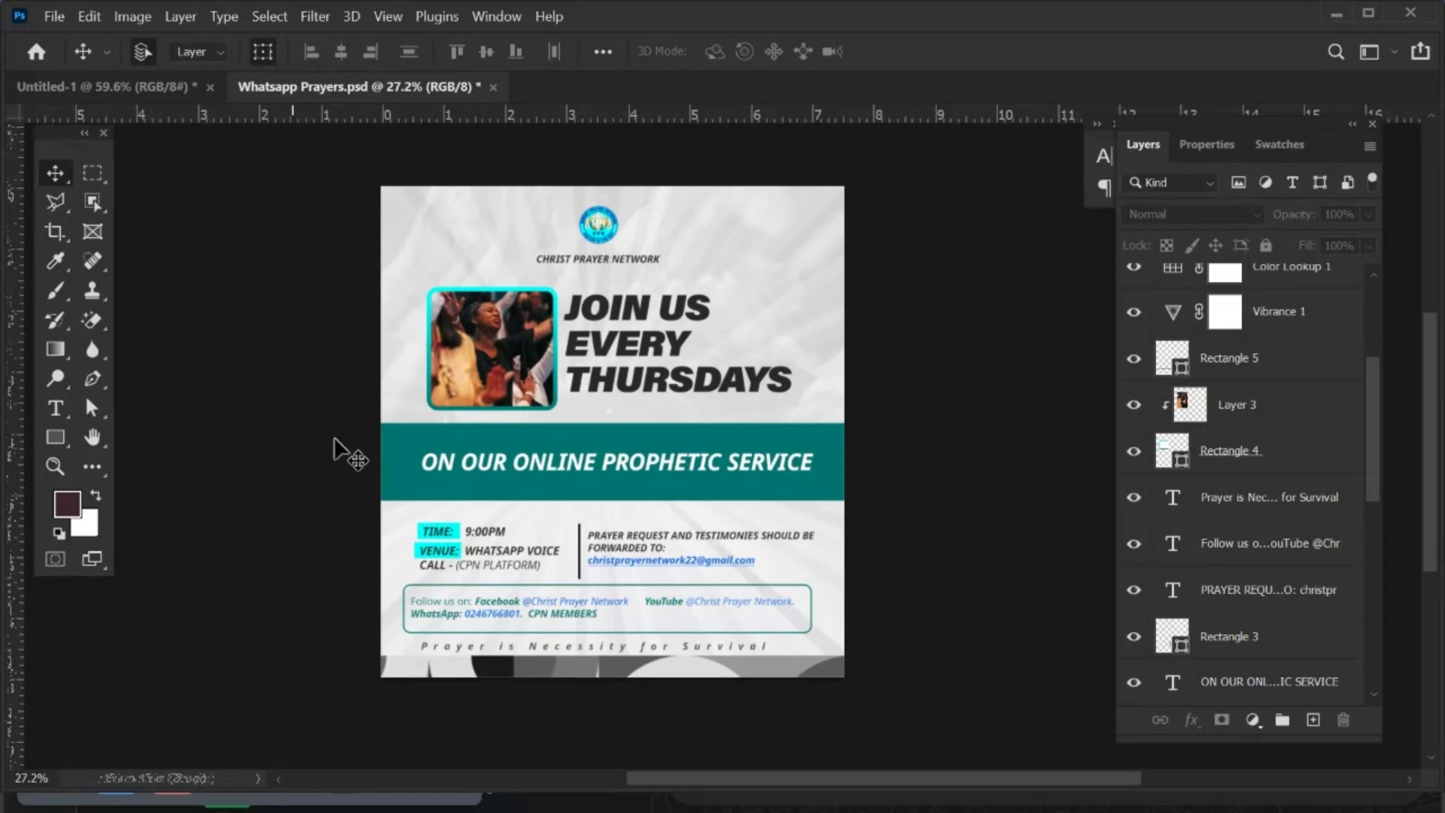
{"action": "left_click", "coordinate": [609, 350]}
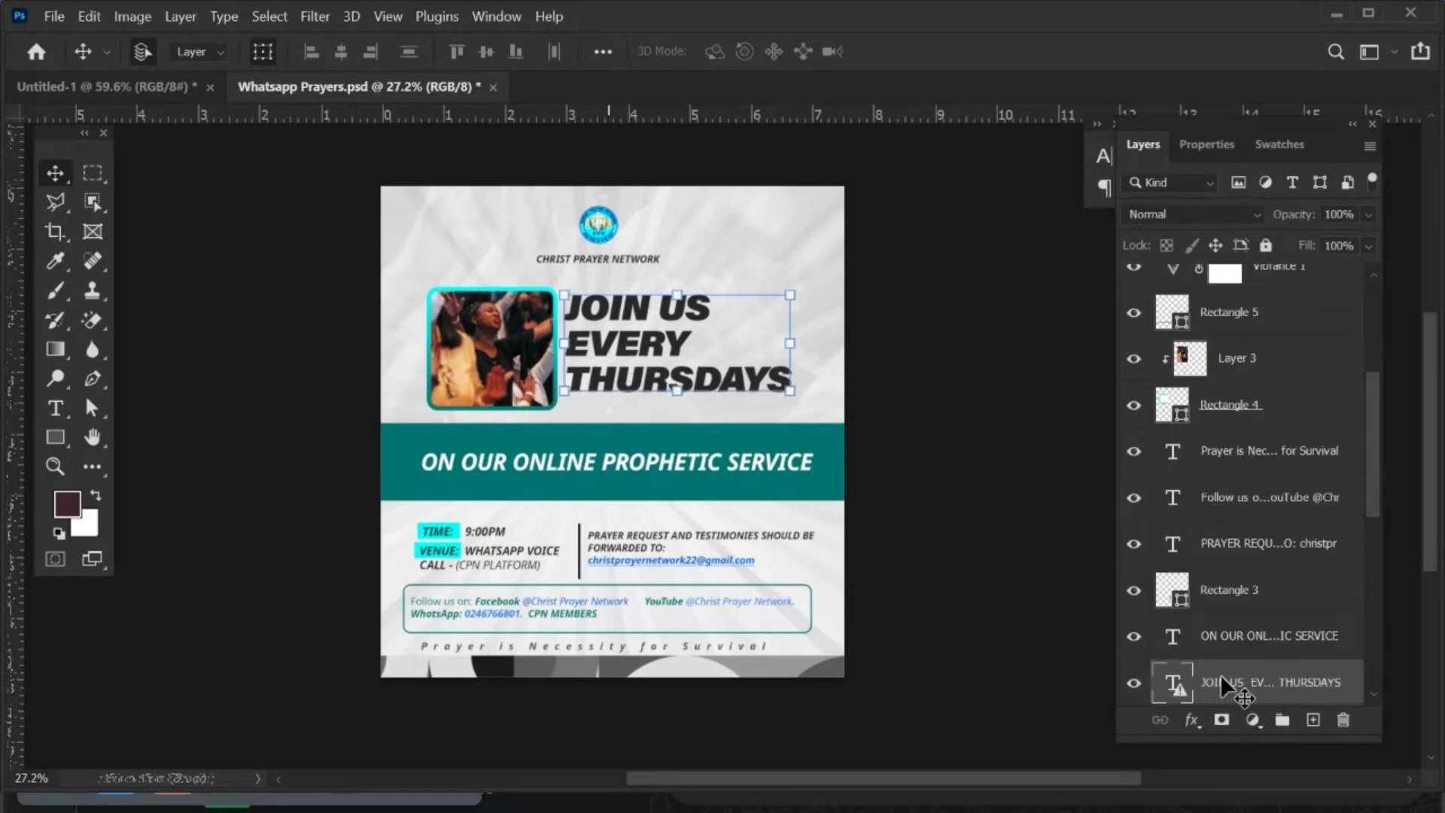
{"action": "scroll", "coordinate": [1219, 498], "scroll_direction": "down", "scroll_amount": 2}
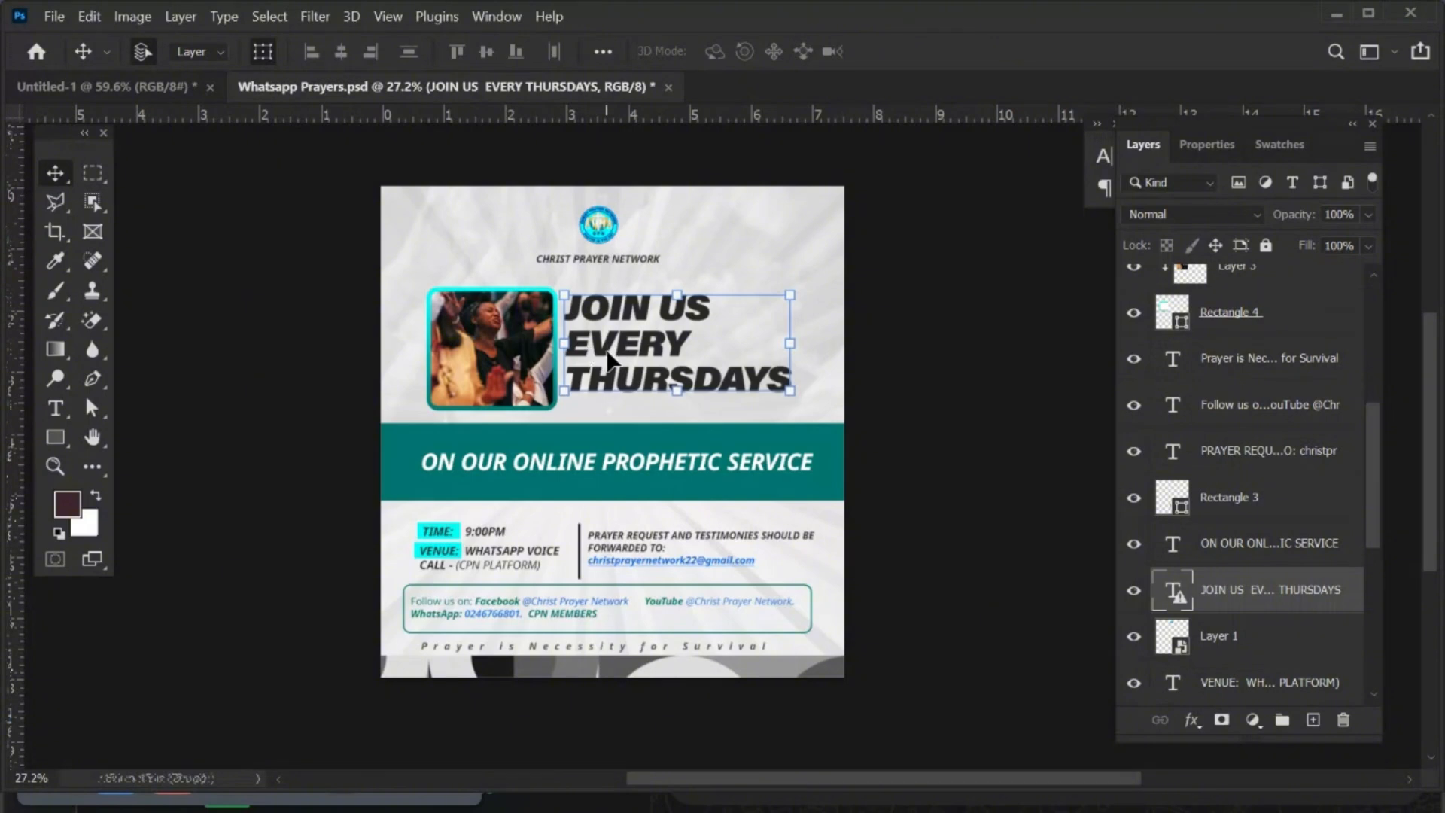
{"action": "right_click", "coordinate": [1244, 589]}
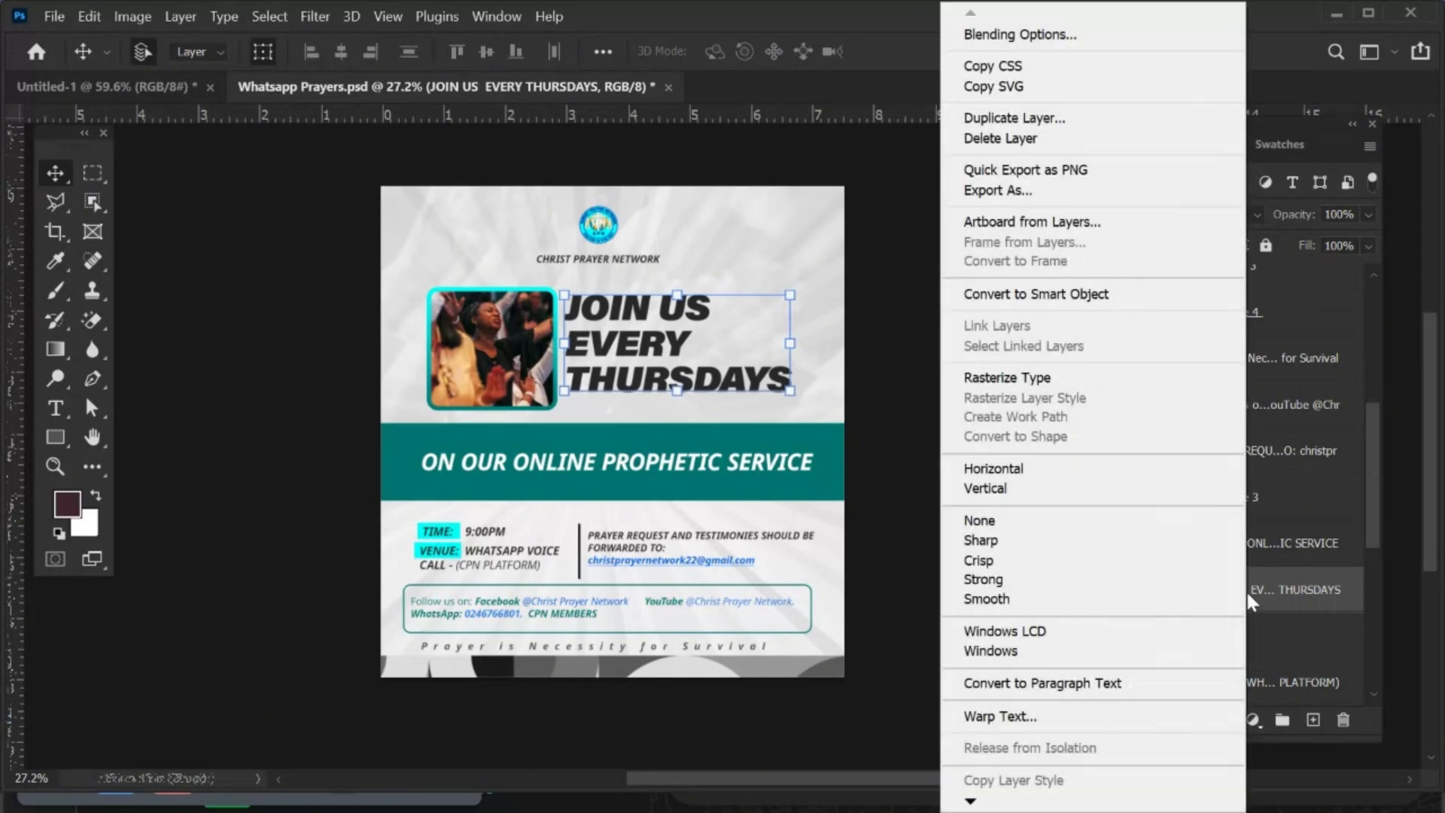
{"action": "left_click", "coordinate": [990, 125]}
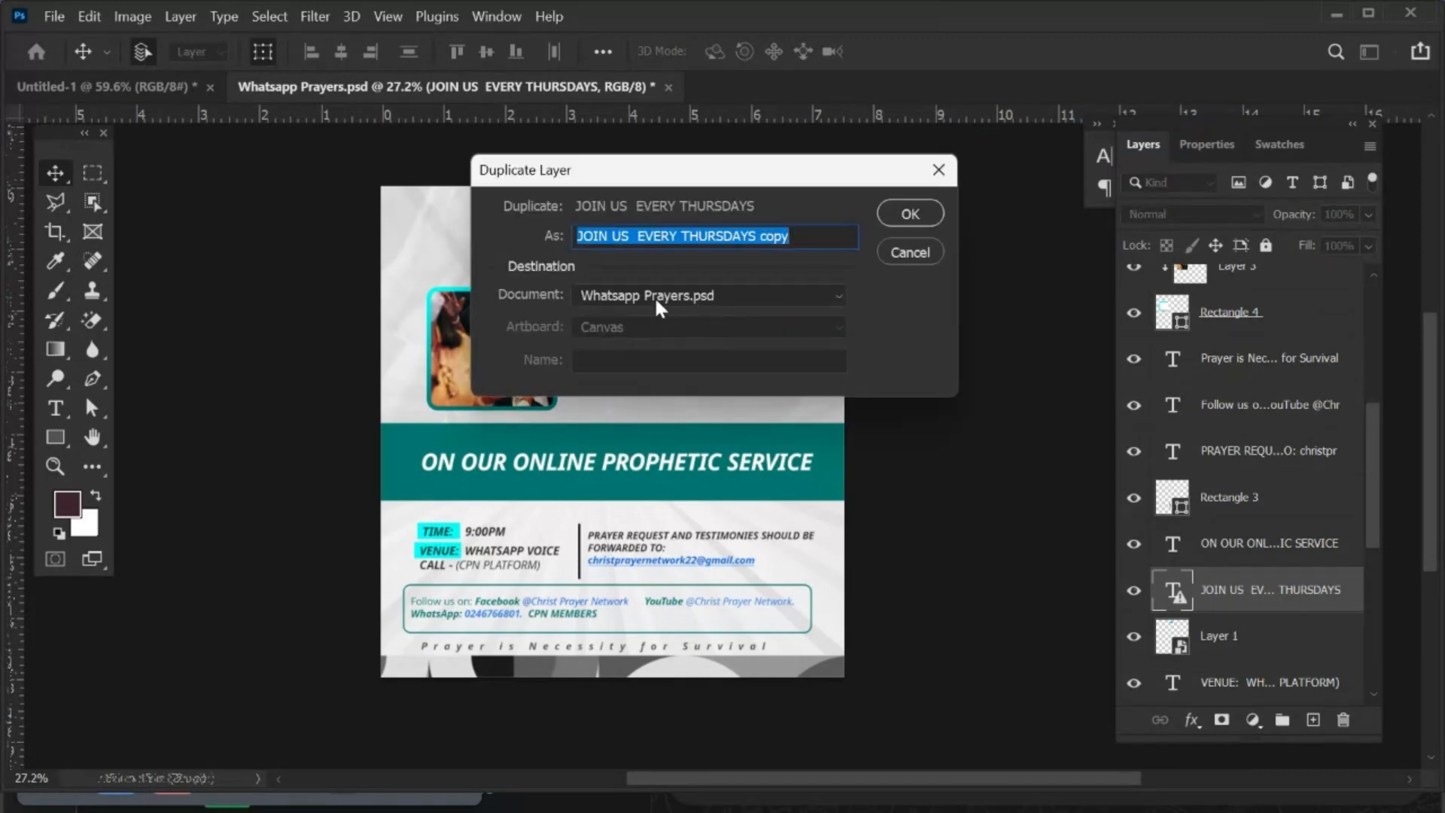
{"action": "left_click", "coordinate": [657, 297]}
{"action": "left_click", "coordinate": [652, 315]}
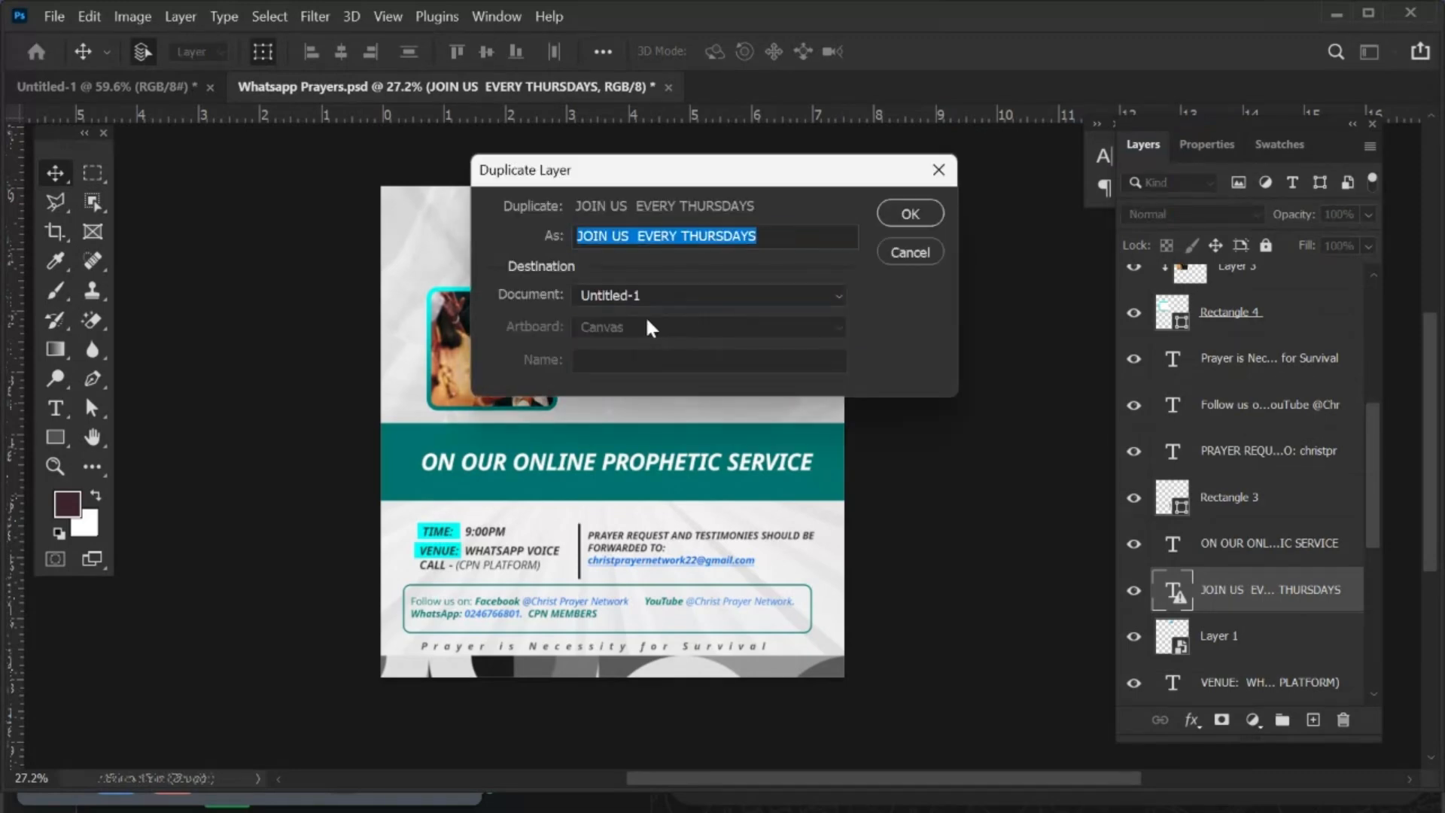
{"action": "left_click", "coordinate": [910, 218]}
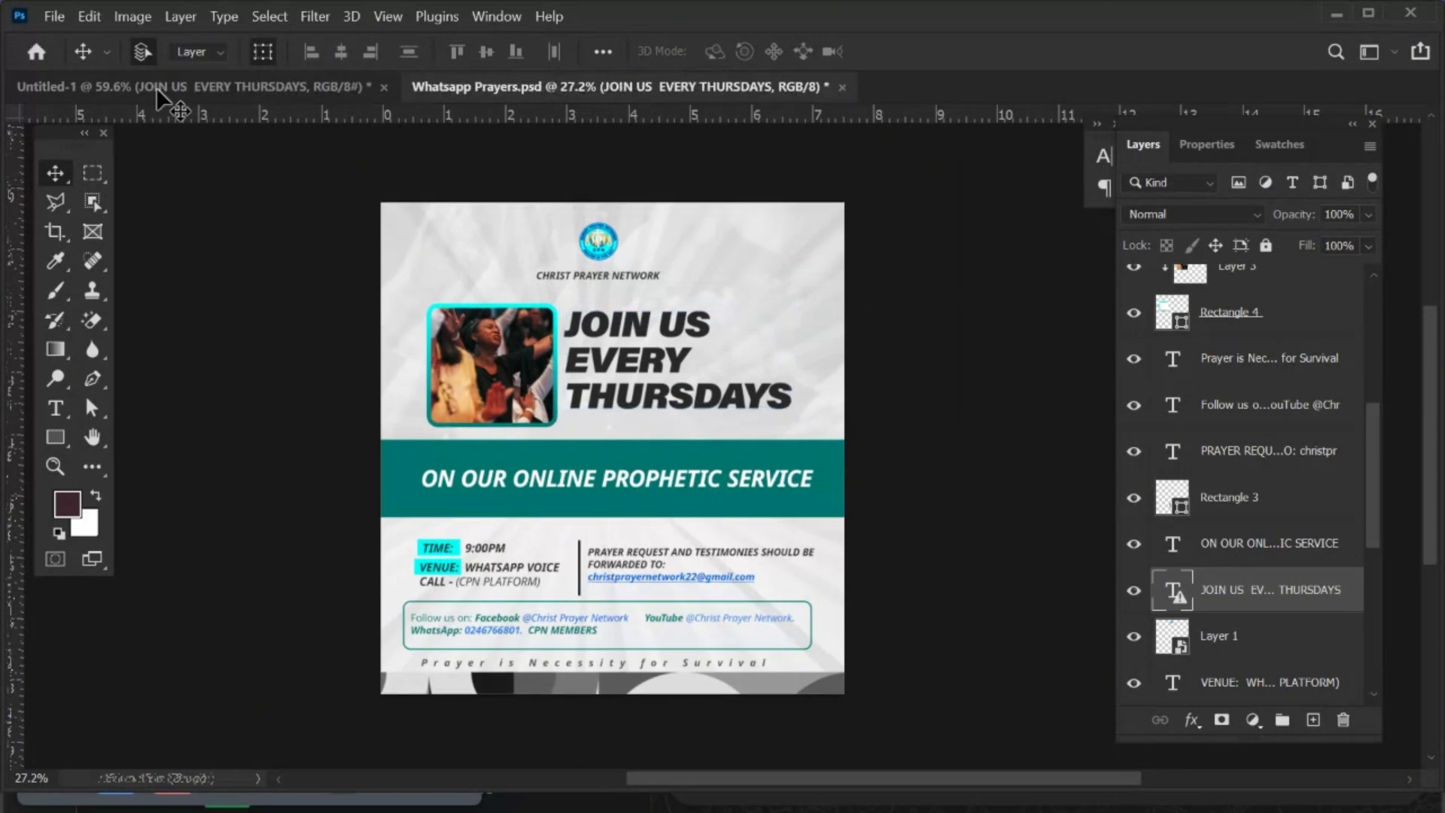
{"action": "left_click", "coordinate": [304, 89]}
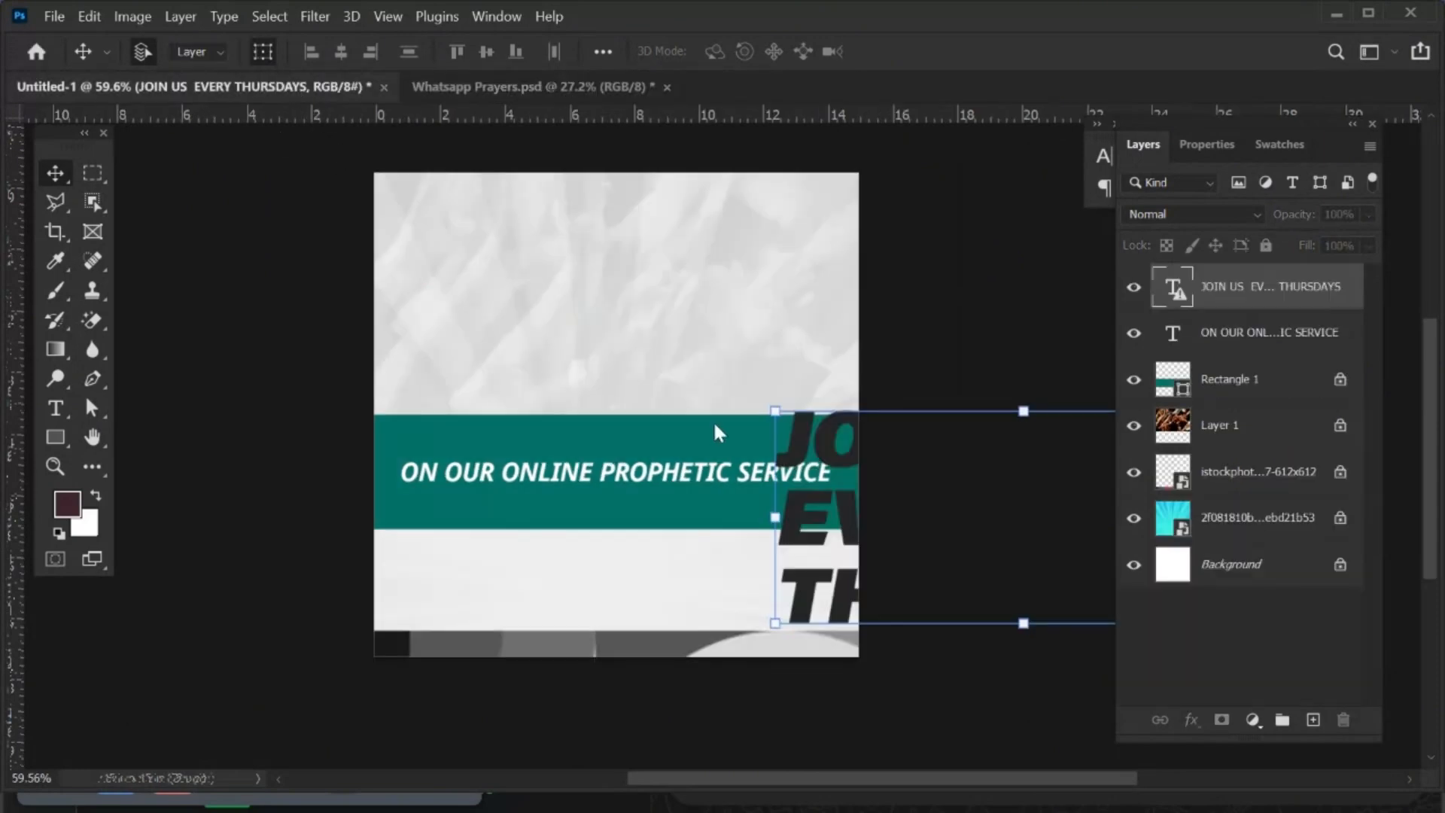
Move the JOIN US EVERY THURSDAYS text above the green band, scale it to about 42% using its existing pixel data, and position it right of centre.
{"action": "left_click_drag", "start_coordinate": [809, 506], "coordinate": [579, 286]}
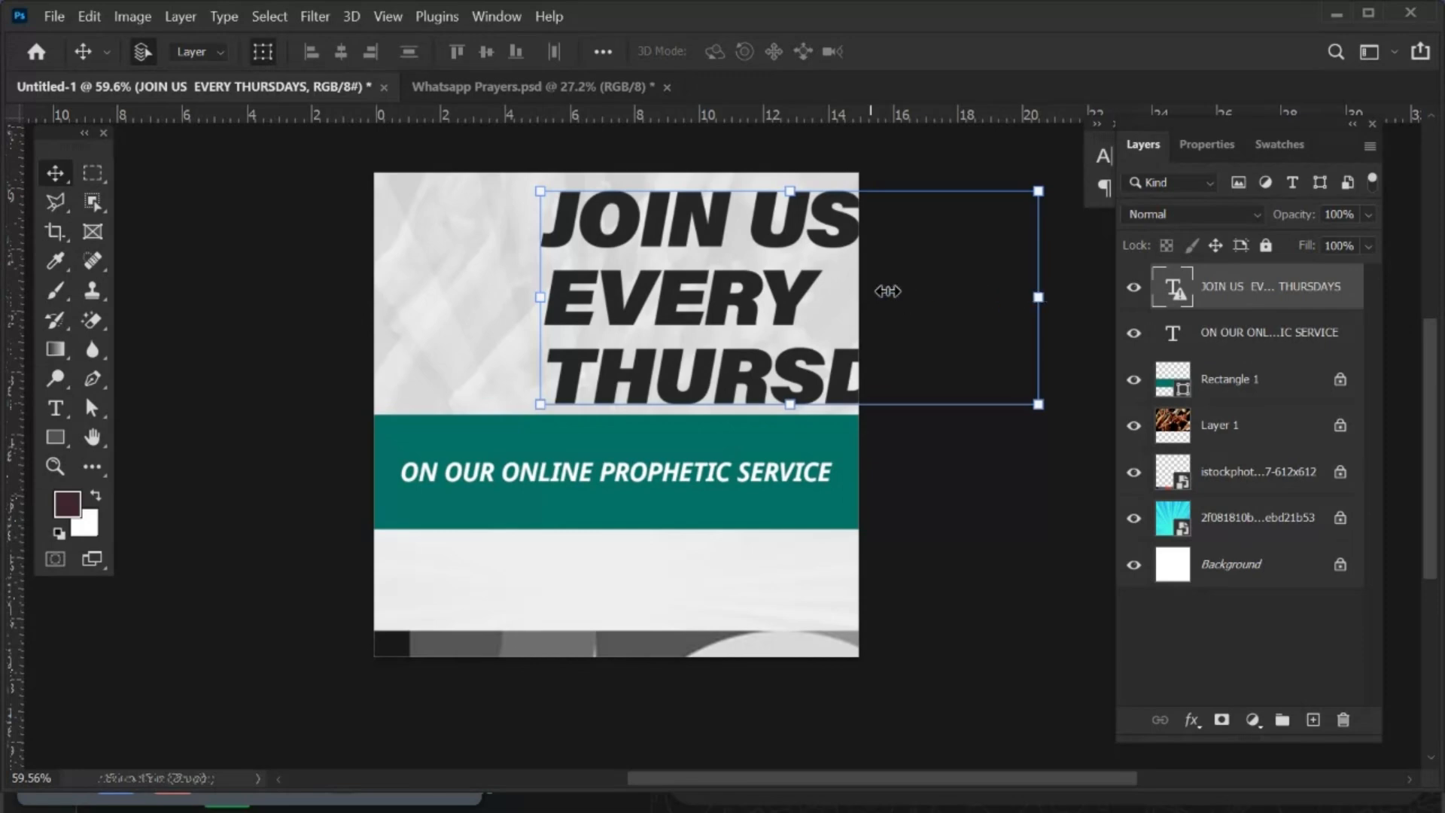
{"action": "left_click", "coordinate": [746, 335]}
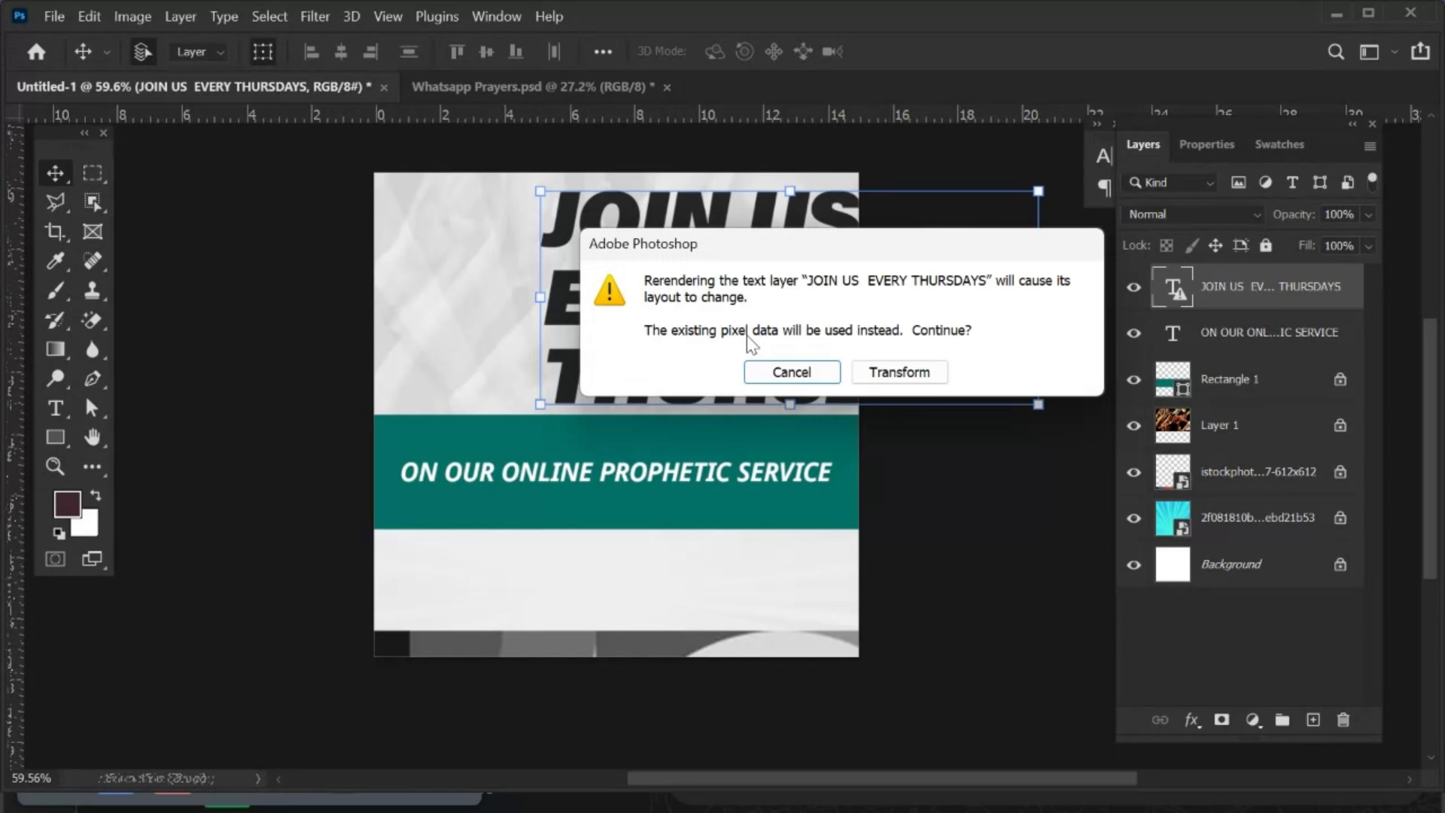
{"action": "left_click", "coordinate": [881, 370]}
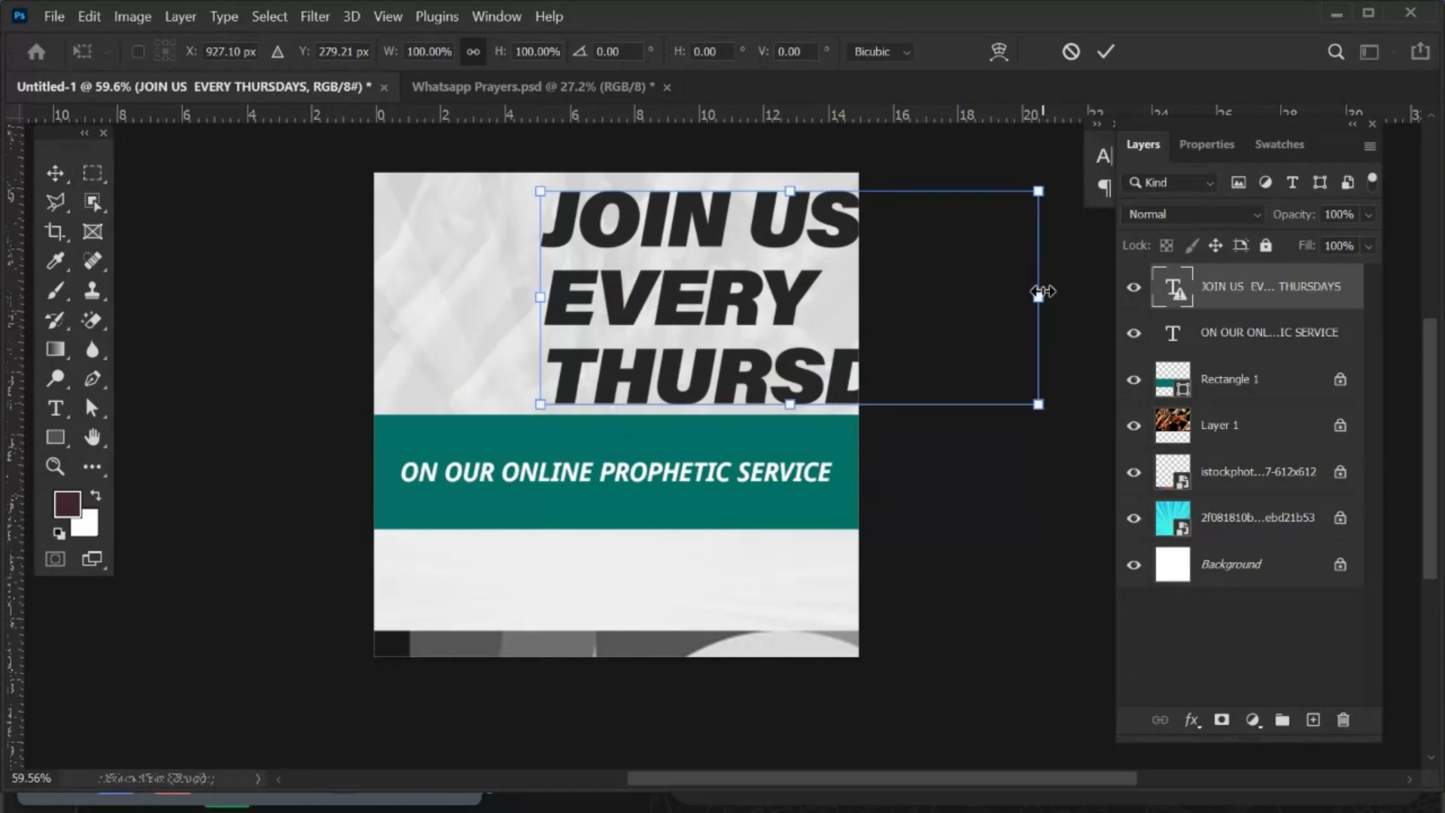
{"action": "left_click_drag", "start_coordinate": [1038, 297], "coordinate": [793, 308]}
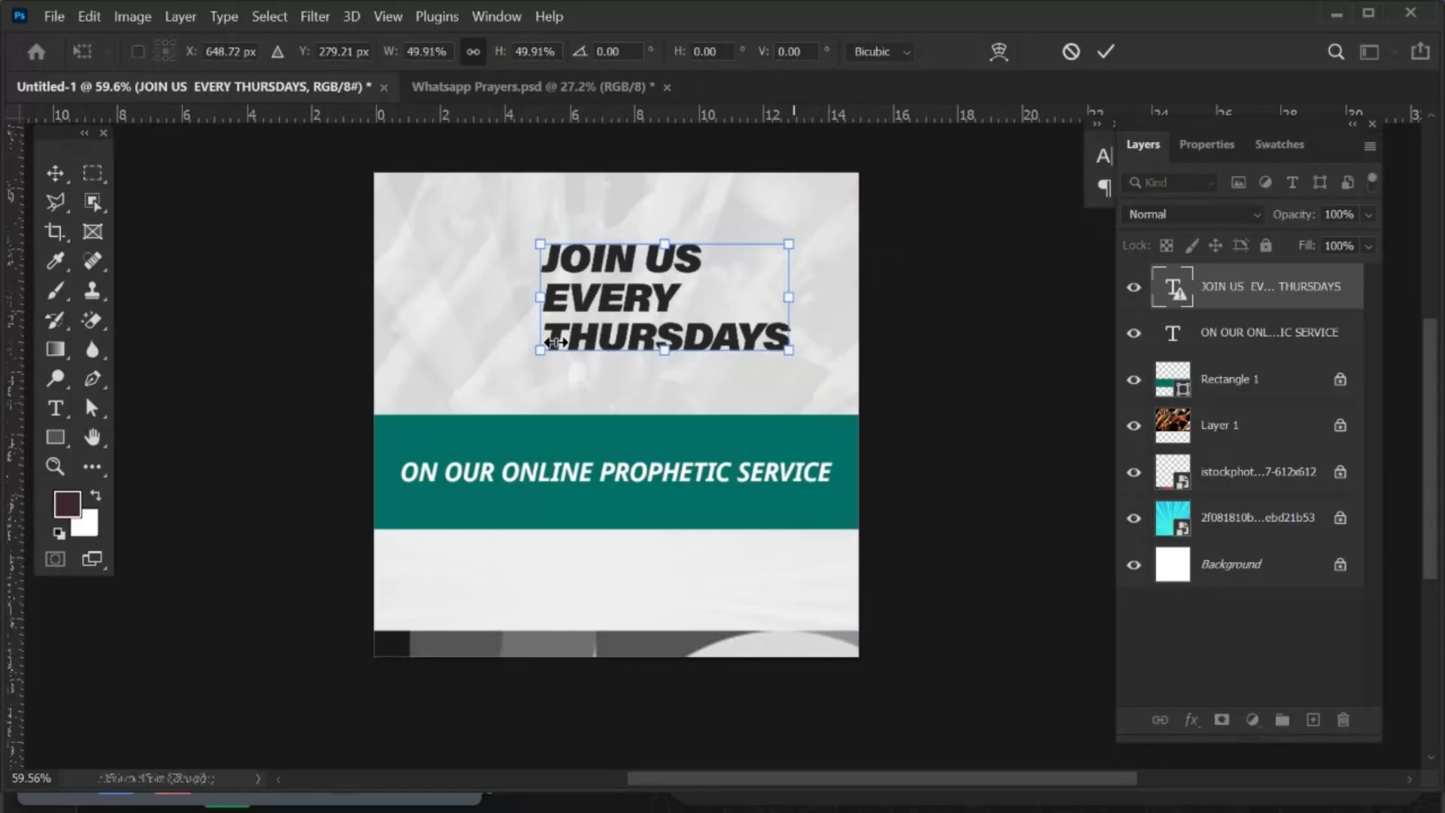
{"action": "left_click_drag", "start_coordinate": [548, 301], "coordinate": [588, 309]}
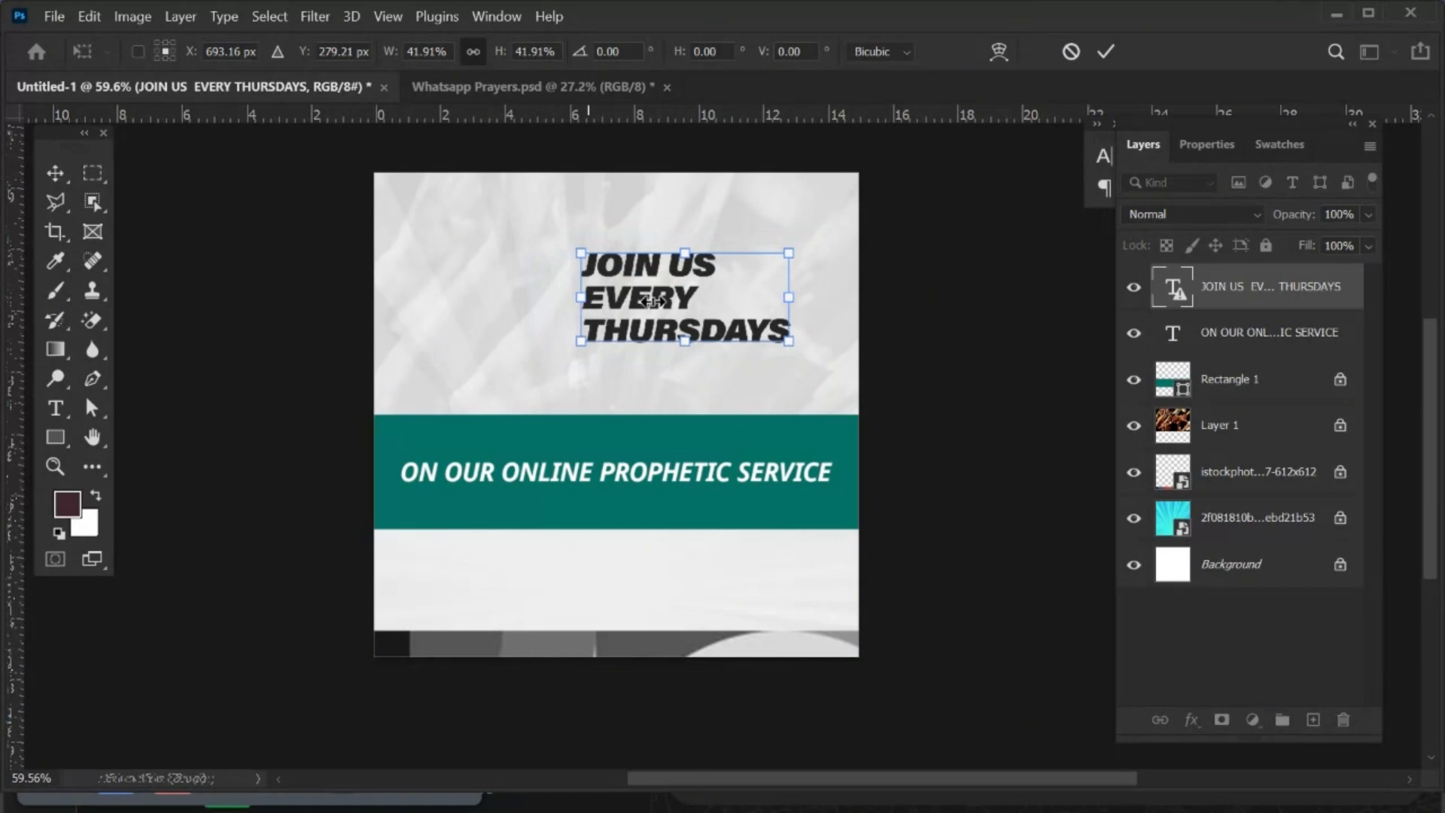
{"action": "left_click_drag", "start_coordinate": [638, 313], "coordinate": [628, 317]}
{"action": "left_click", "coordinate": [1107, 50]}
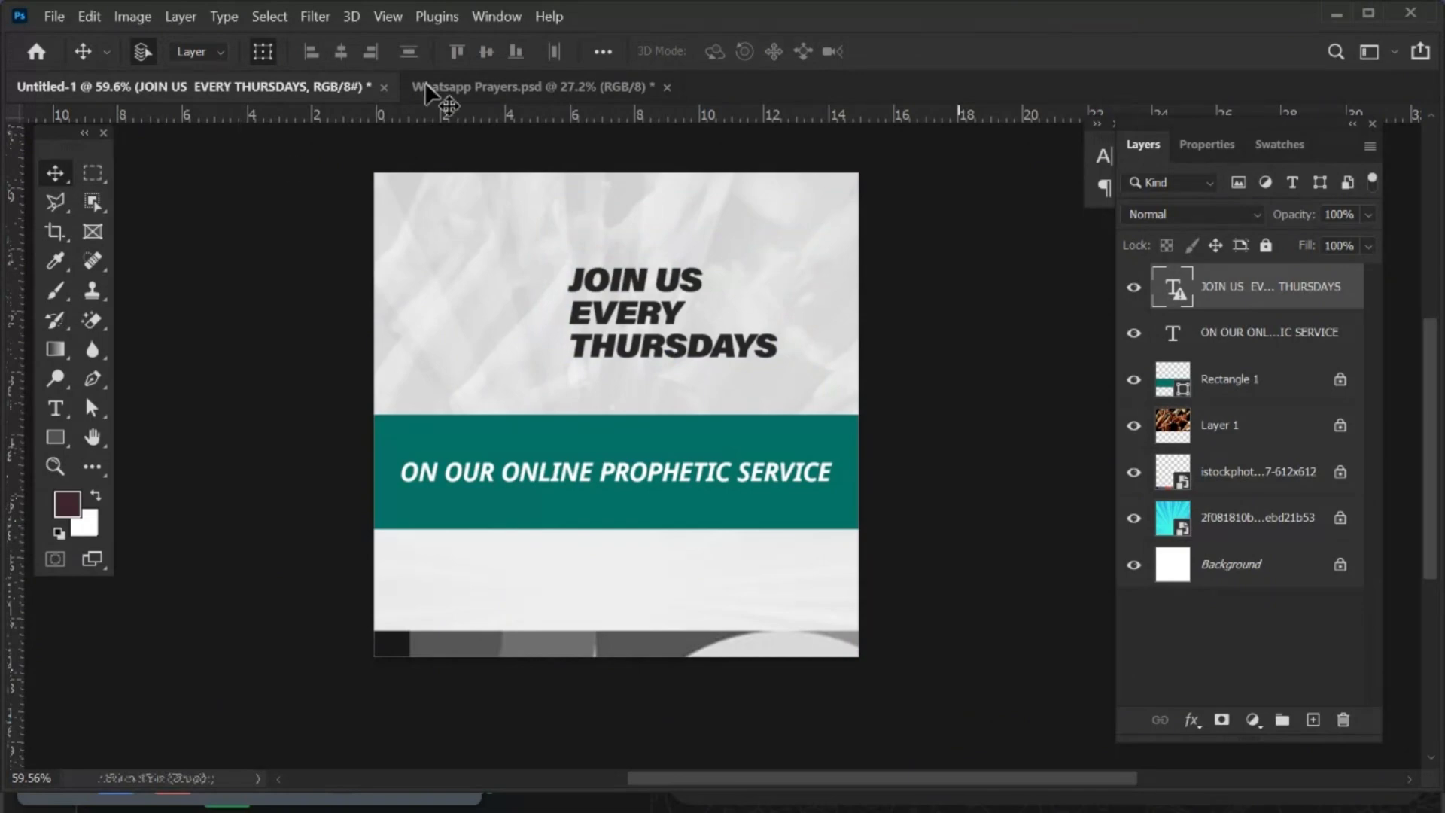
Duplicate the framed photo layers, Layer 3 and Rectangle 4, from Whatsapp Prayers.psd into Untitled-1 and switch to that document.
{"action": "left_click", "coordinate": [375, 84]}
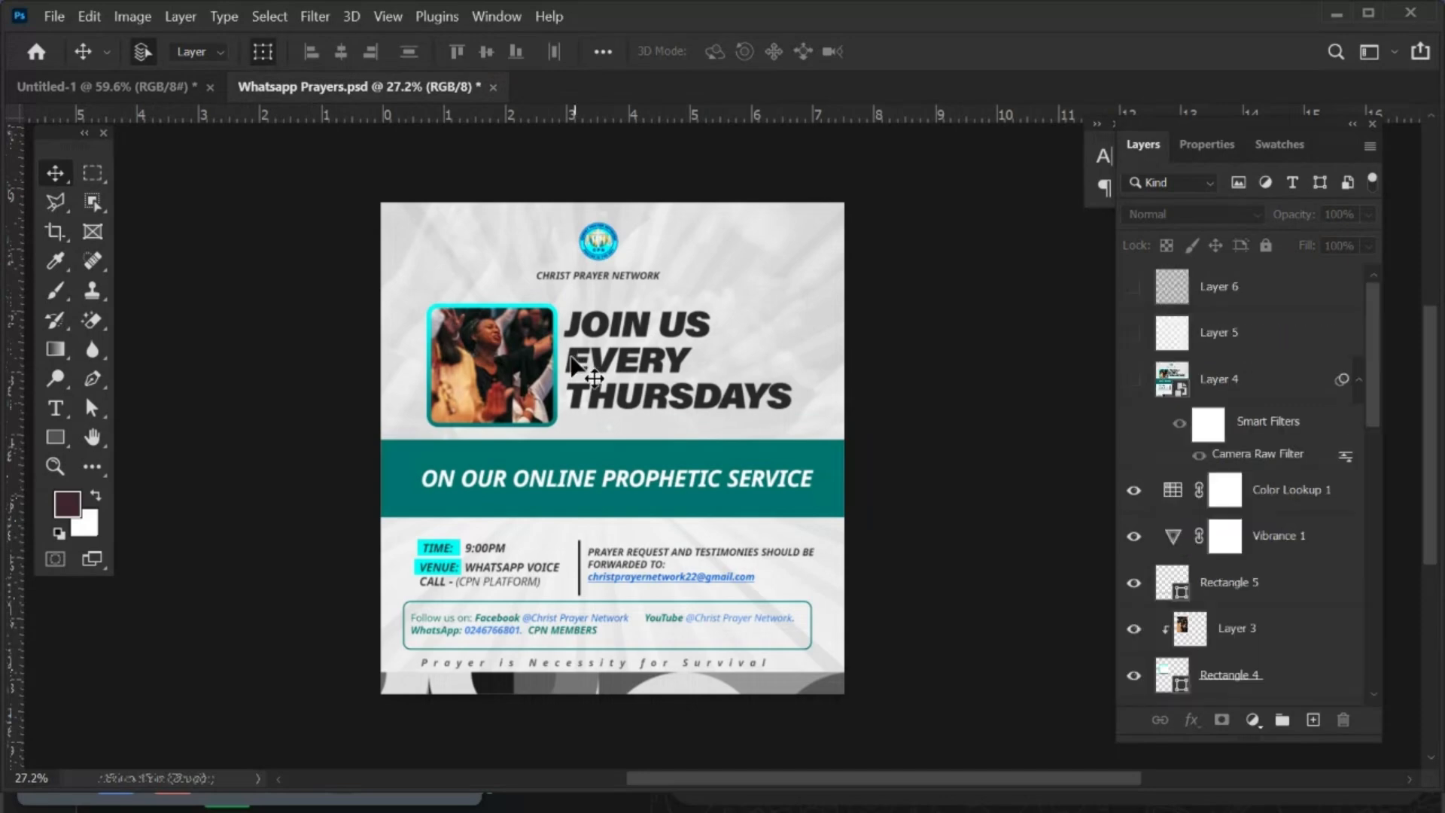
{"action": "scroll", "coordinate": [408, 411], "scroll_direction": "up", "scroll_amount": 1}
{"action": "scroll", "coordinate": [472, 367], "scroll_direction": "up", "scroll_amount": 1}
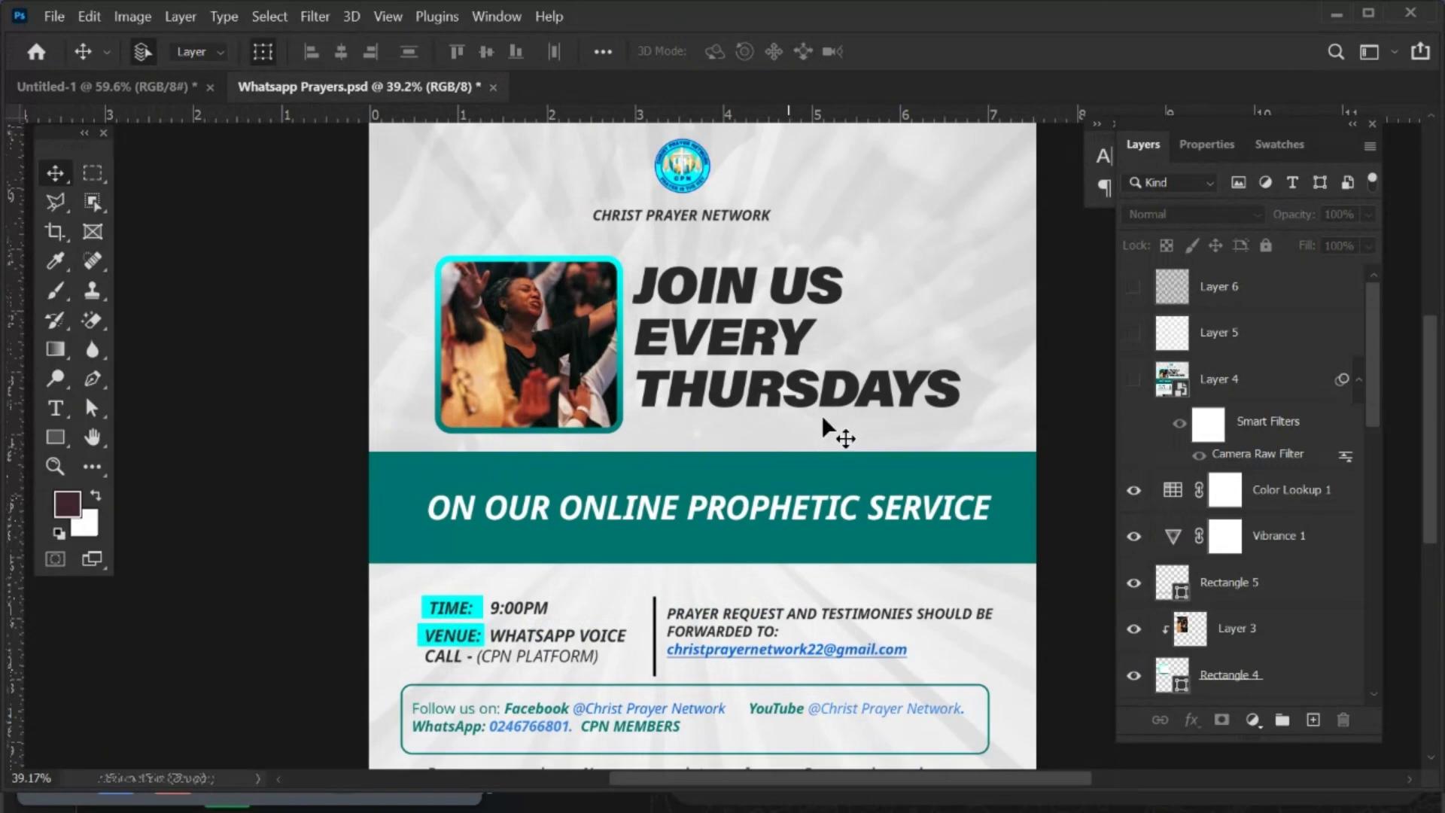
{"action": "scroll", "coordinate": [1238, 596], "scroll_direction": "down", "scroll_amount": 1}
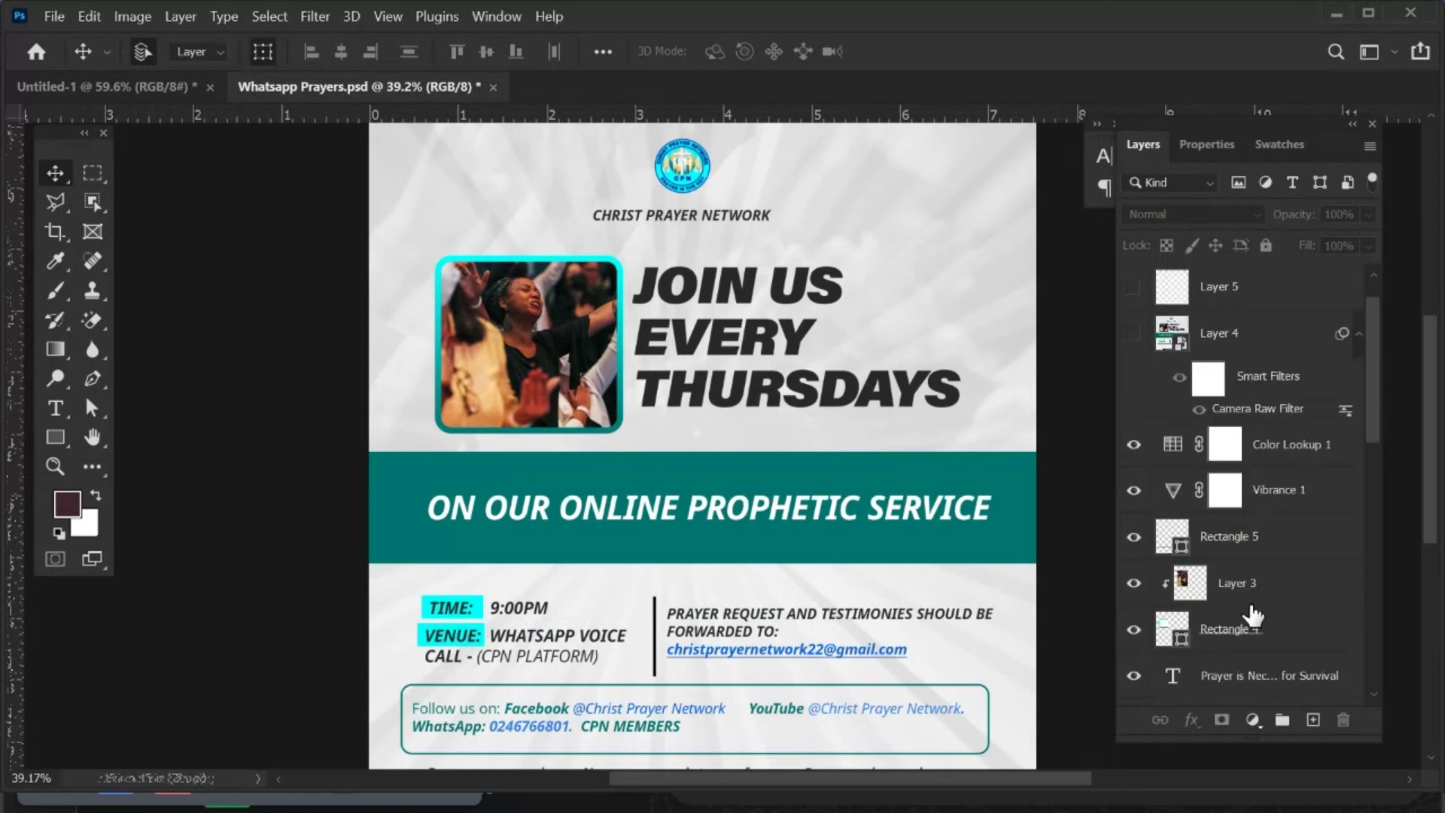
{"action": "left_click", "coordinate": [1229, 629]}
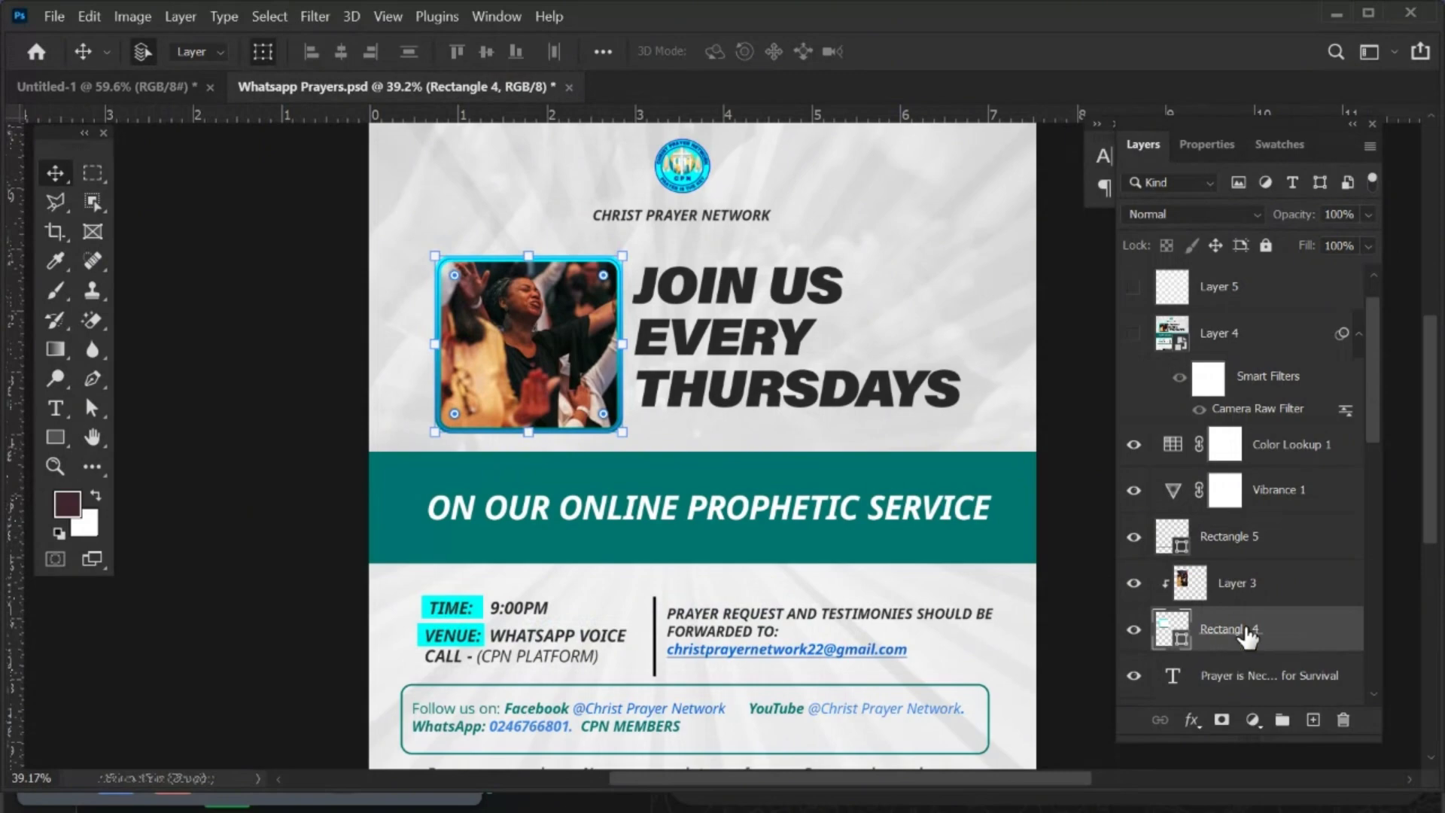
{"action": "left_click", "coordinate": [1236, 586], "text": "shift"}
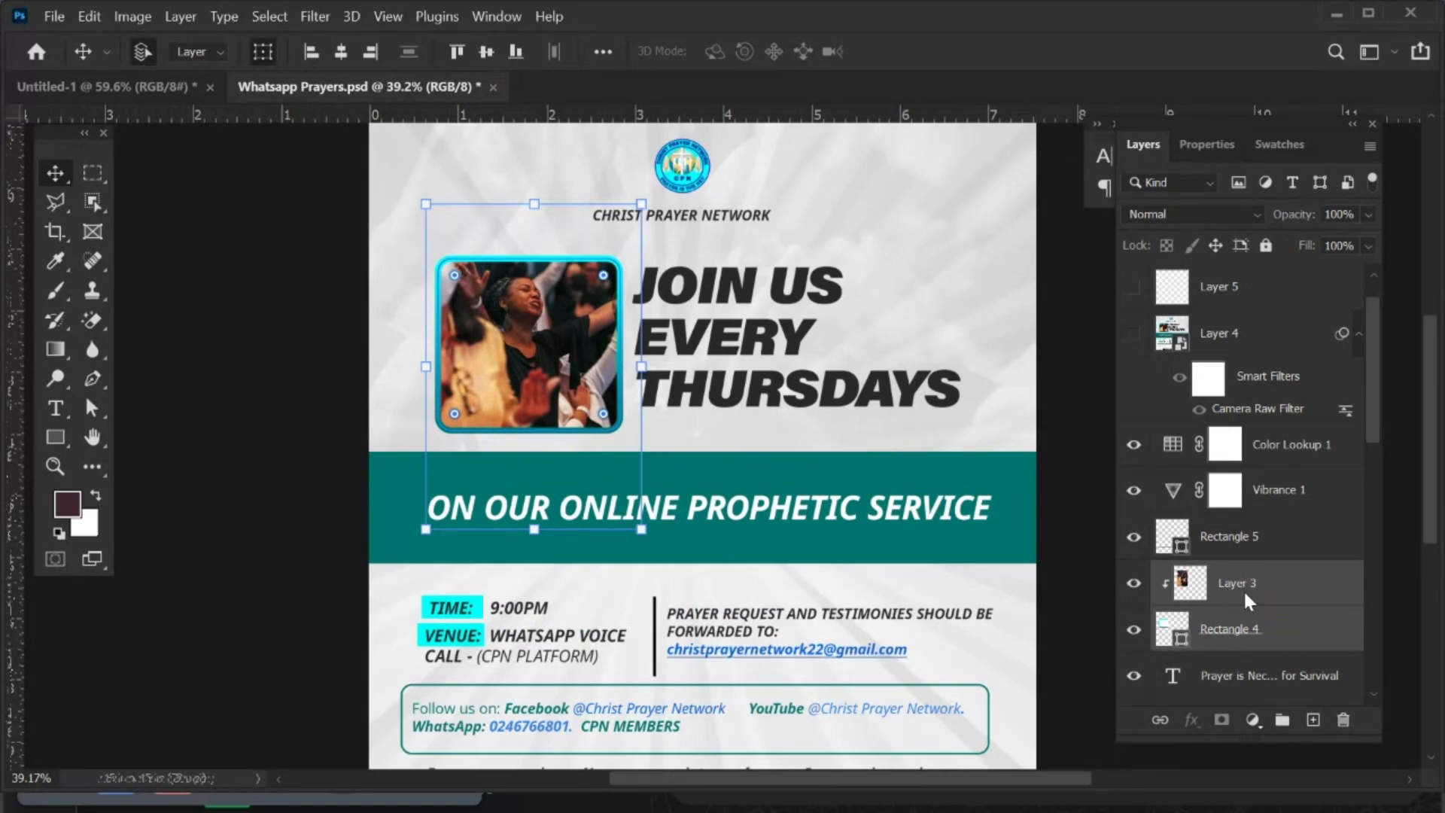
{"action": "right_click", "coordinate": [1243, 590]}
{"action": "left_click", "coordinate": [1014, 133]}
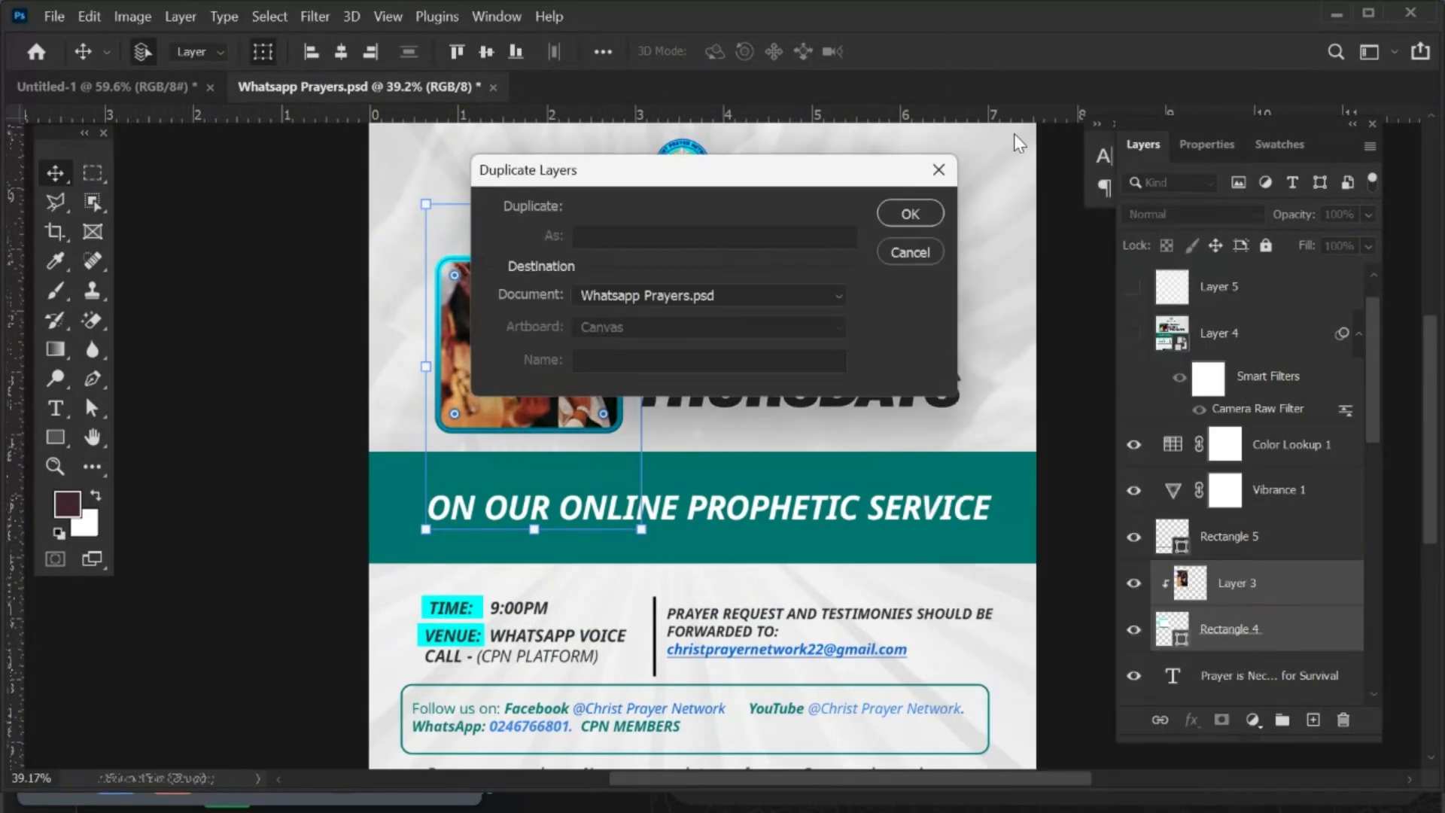
{"action": "left_click", "coordinate": [608, 295]}
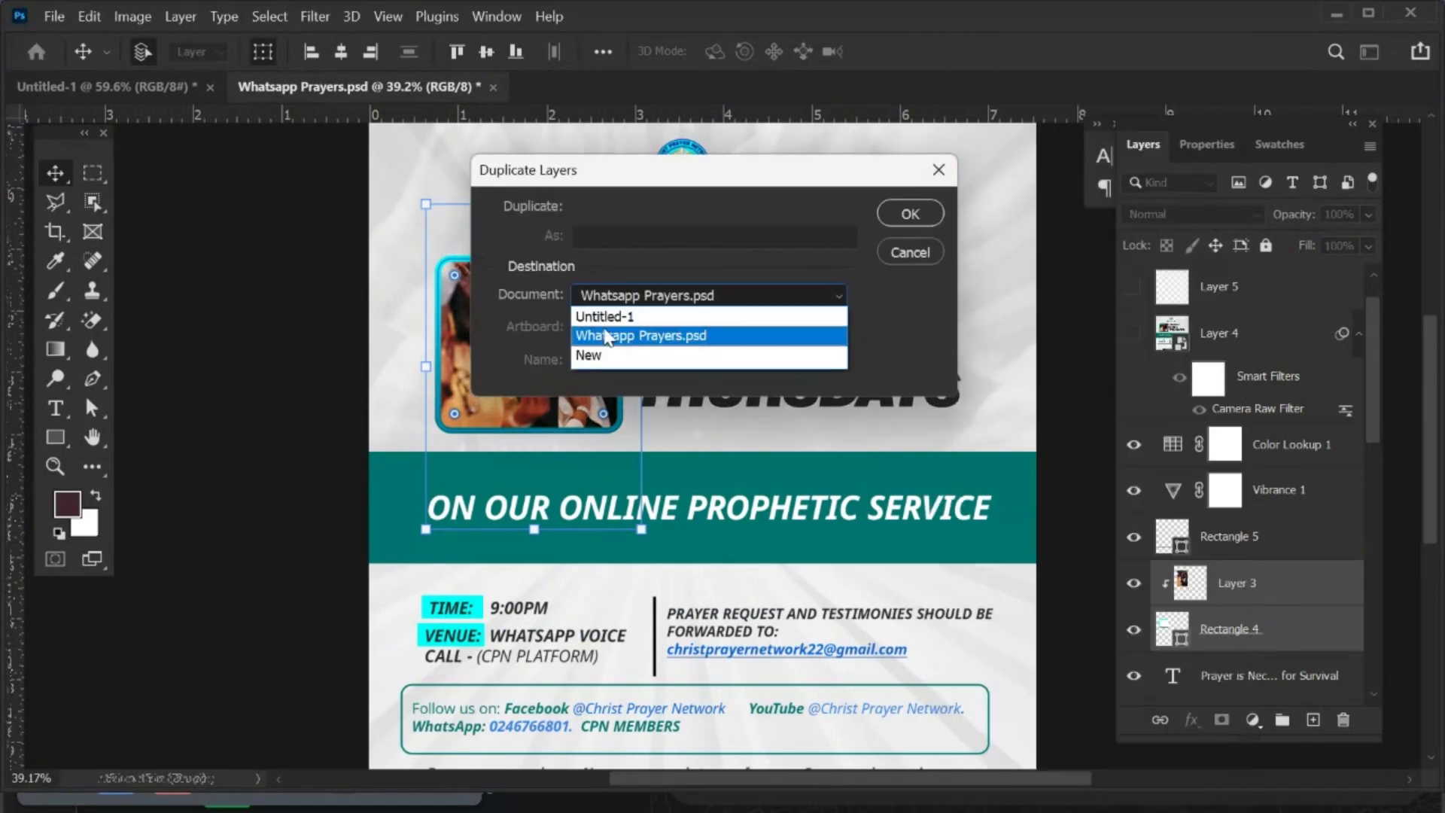
{"action": "left_click", "coordinate": [602, 316]}
{"action": "left_click", "coordinate": [895, 218]}
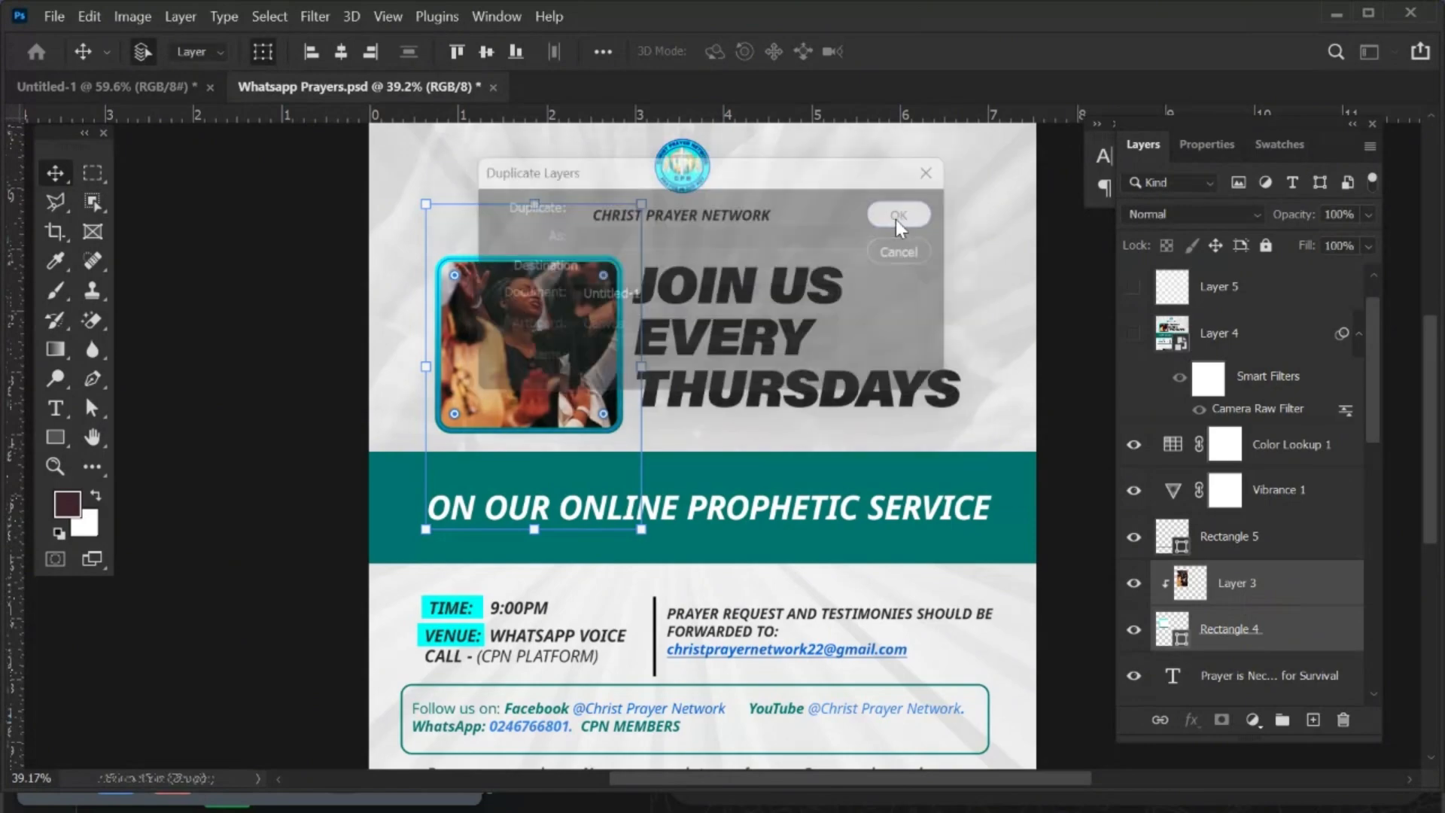
{"action": "left_click", "coordinate": [156, 88]}
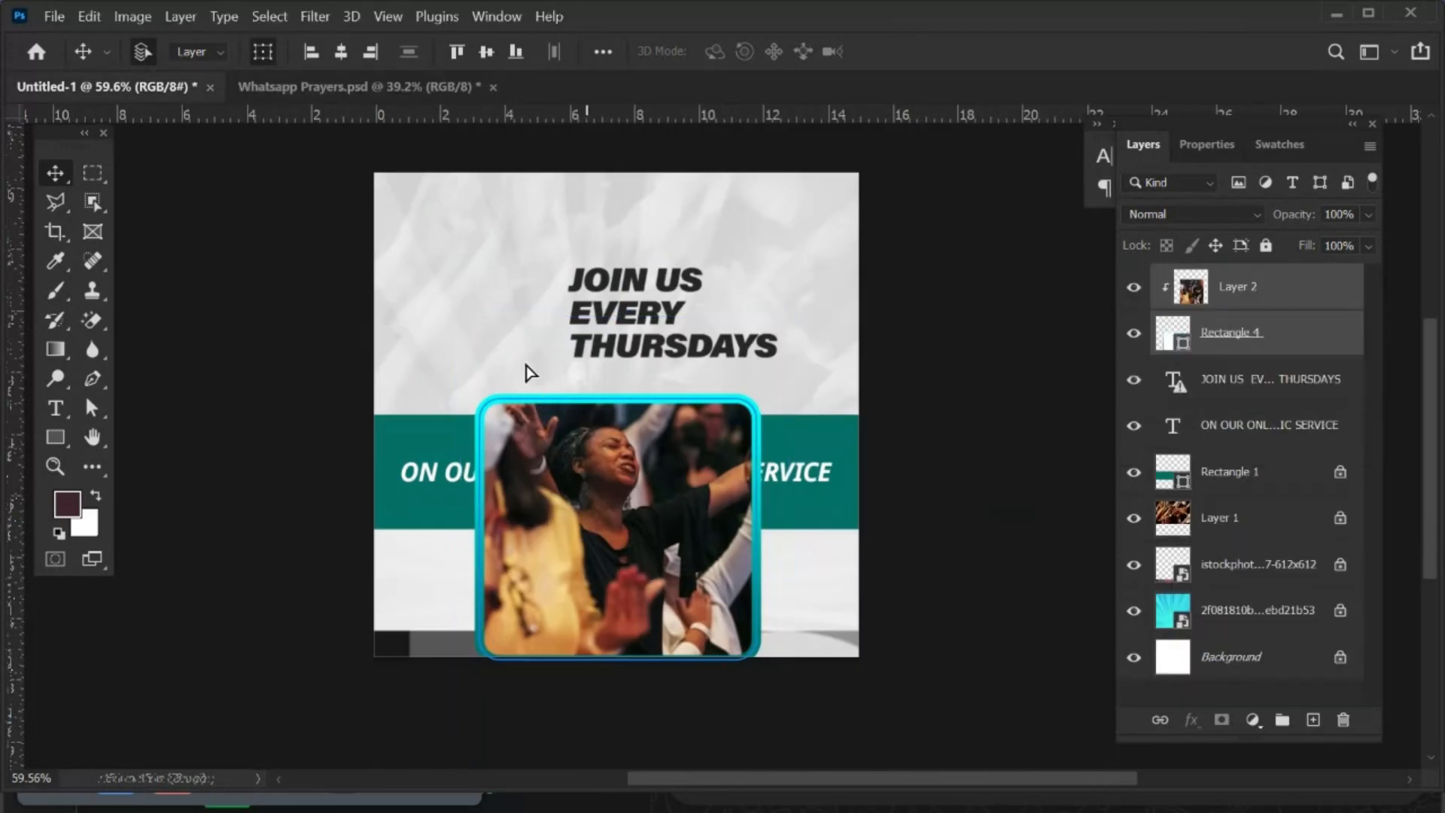
Scale the framed photo to about 43% and place it left of the JOIN US EVERY THURSDAYS text, above the green band.
{"action": "left_click_drag", "start_coordinate": [655, 524], "coordinate": [539, 320]}
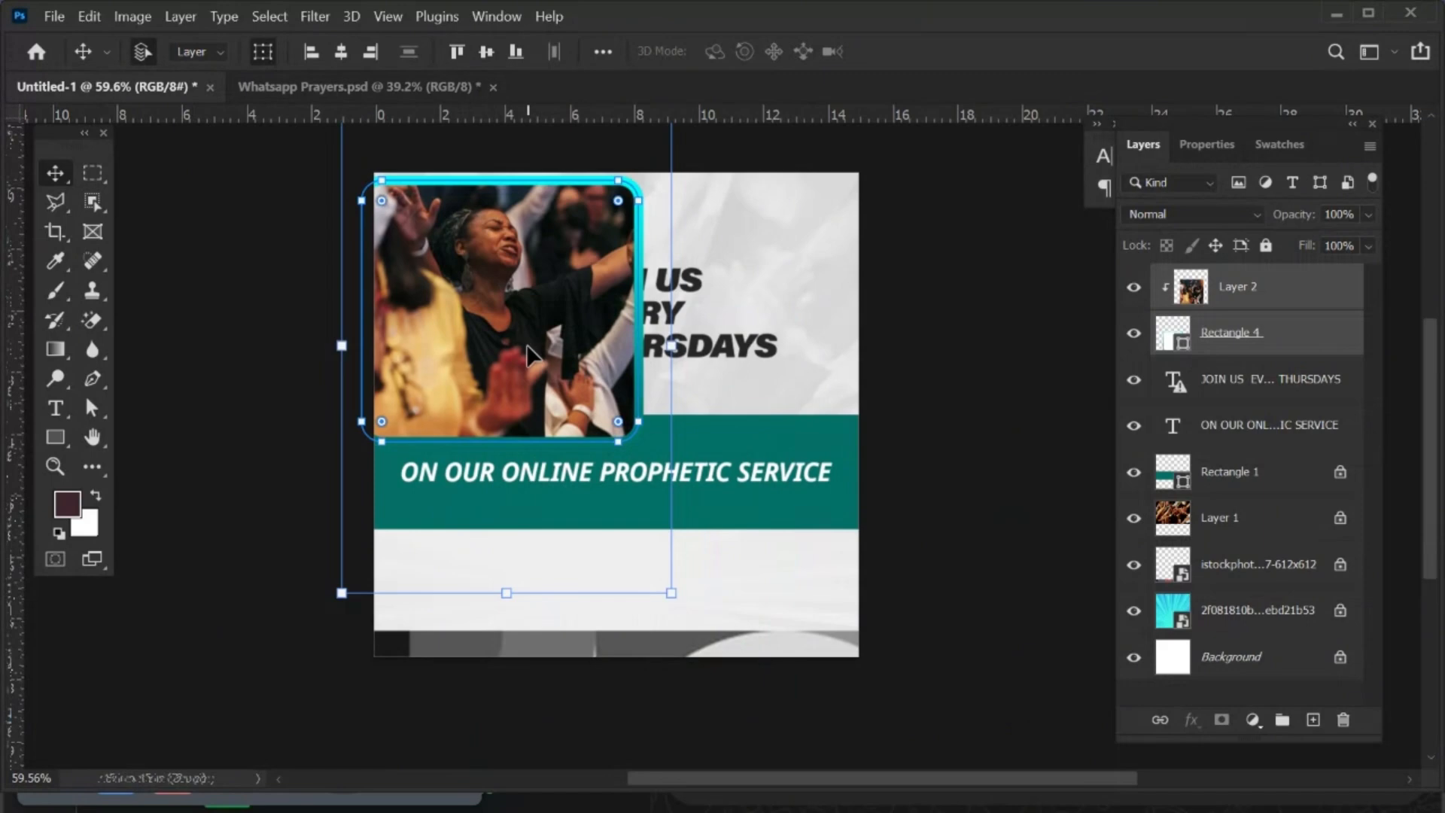
{"action": "left_click", "coordinate": [342, 345]}
{"action": "left_click_drag", "start_coordinate": [394, 346], "coordinate": [525, 355]}
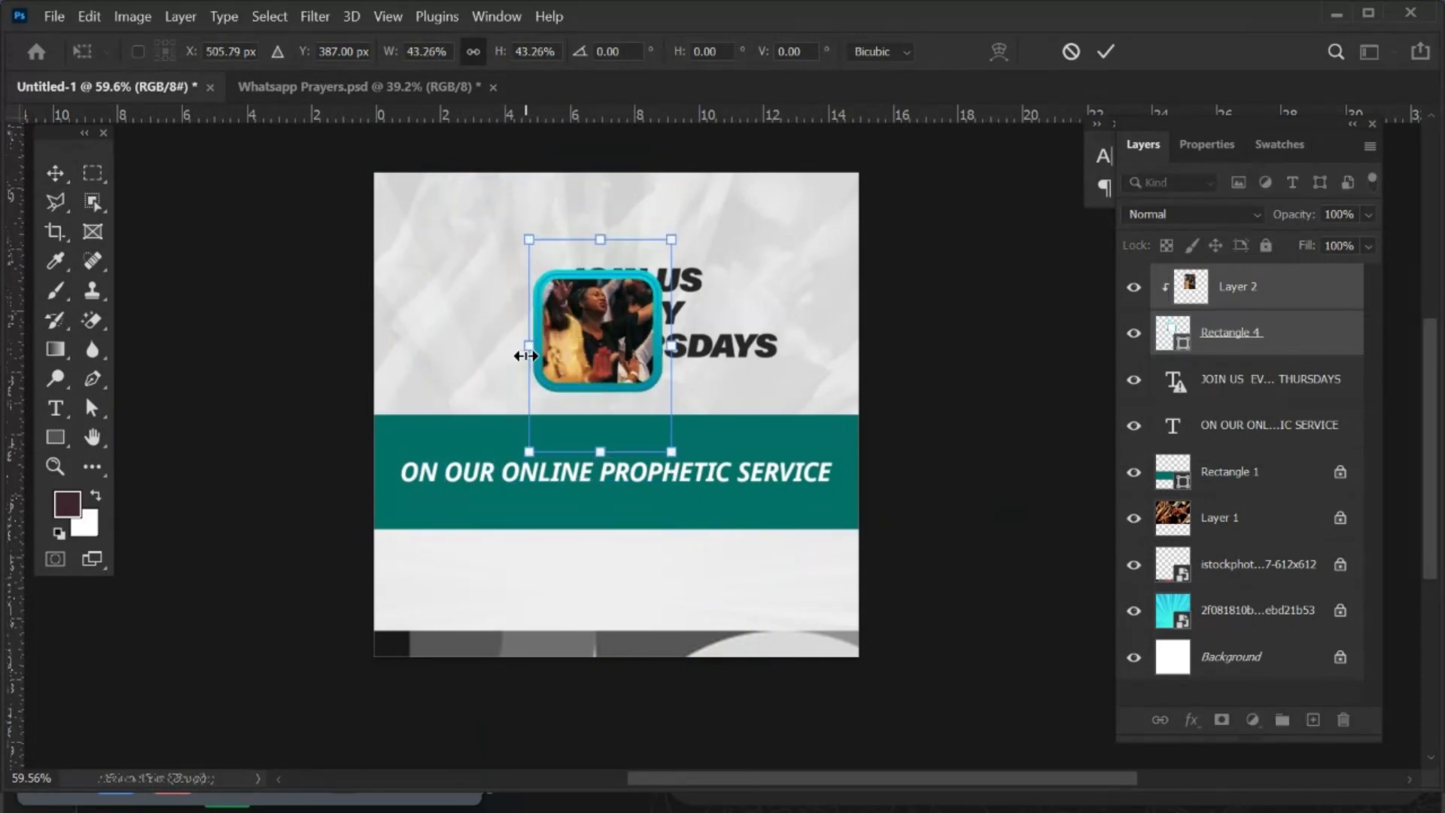
{"action": "left_click_drag", "start_coordinate": [636, 352], "coordinate": [520, 334]}
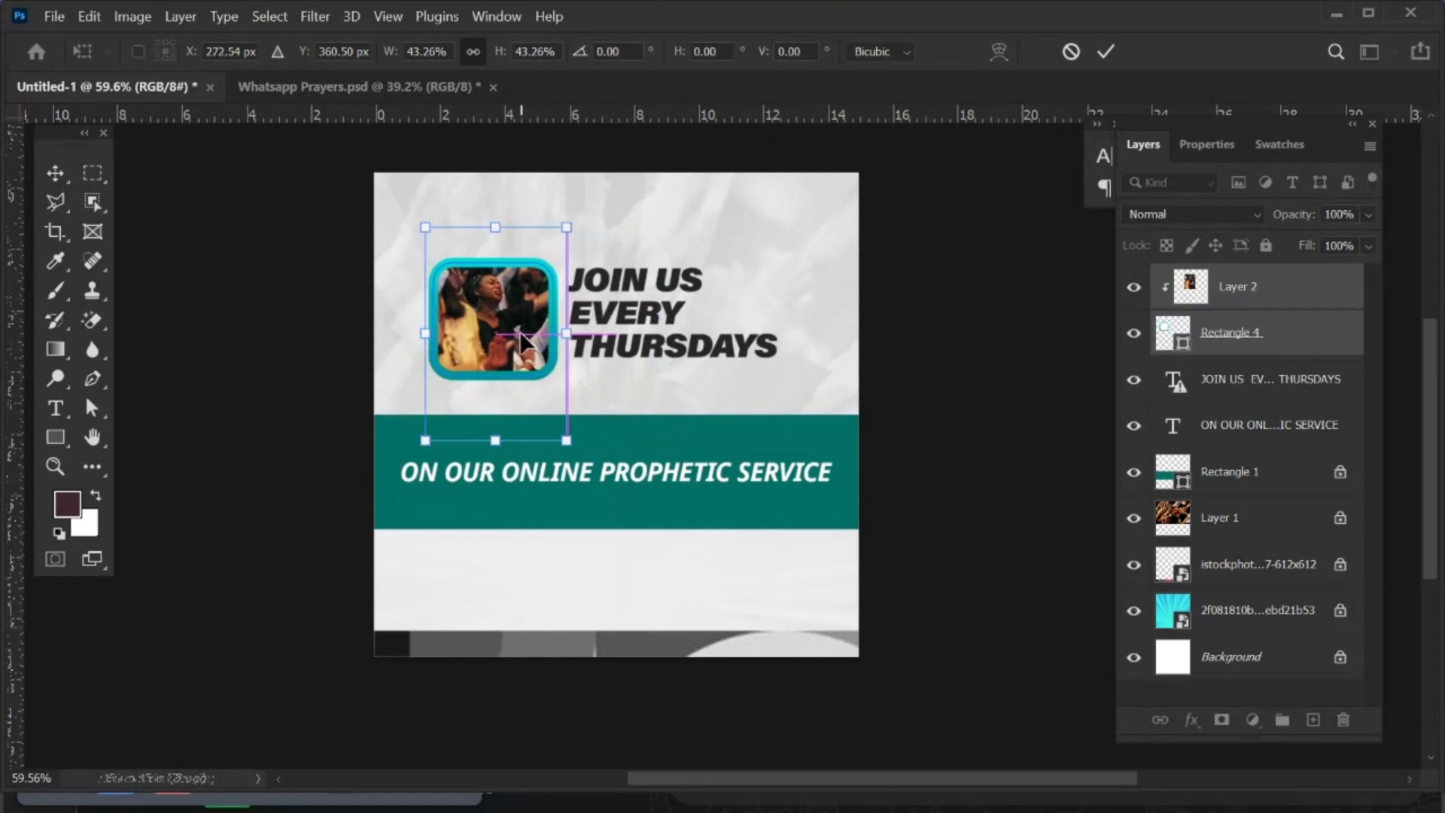
{"action": "left_click", "coordinate": [1104, 54]}
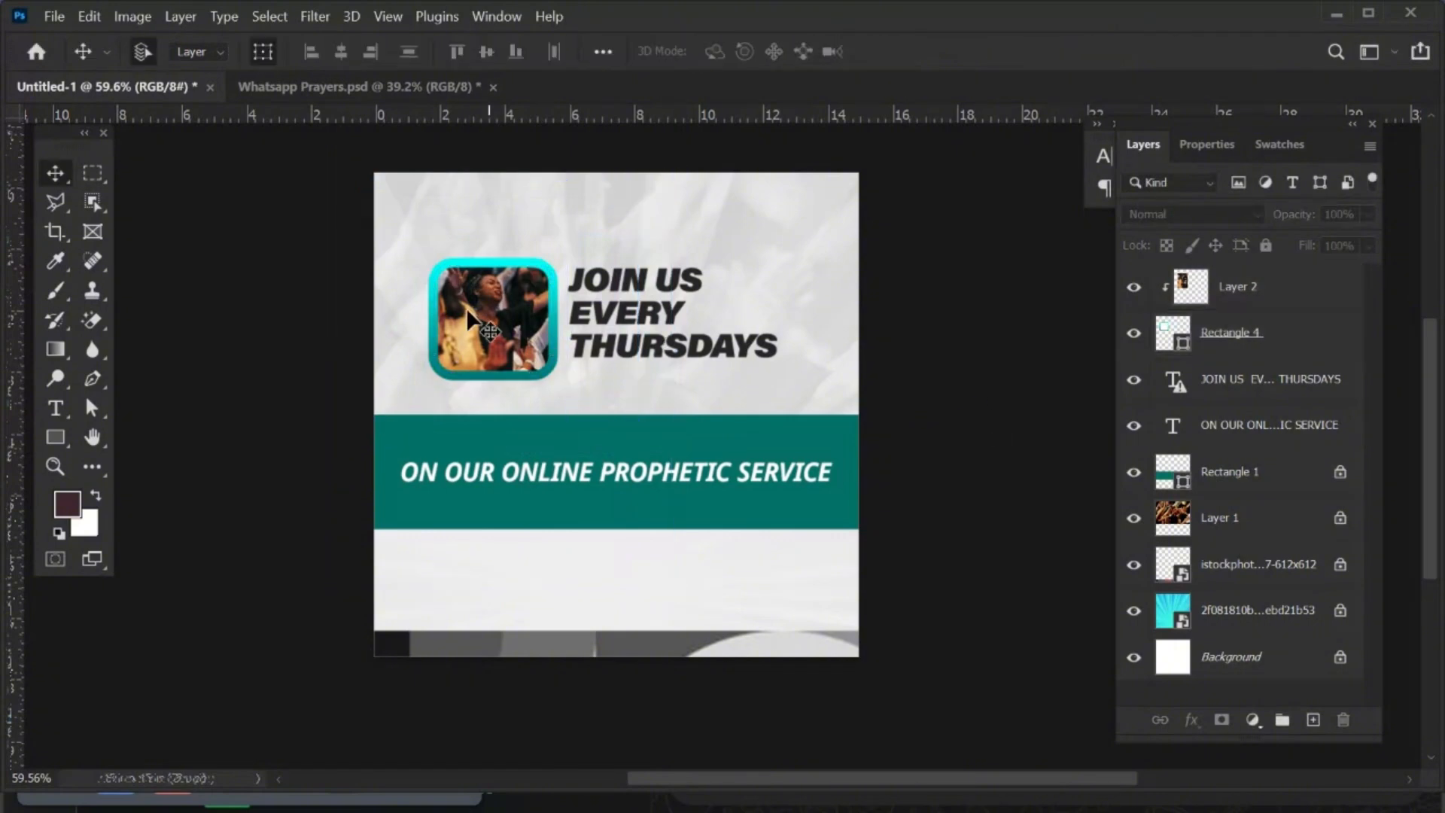
Thin the stroke of the Rectangle 4 photo frame to about 10.84 px and deselect it.
{"action": "scroll", "coordinate": [464, 306], "scroll_direction": "up", "scroll_amount": 3}
{"action": "scroll", "coordinate": [514, 328], "scroll_direction": "up", "scroll_amount": 2}
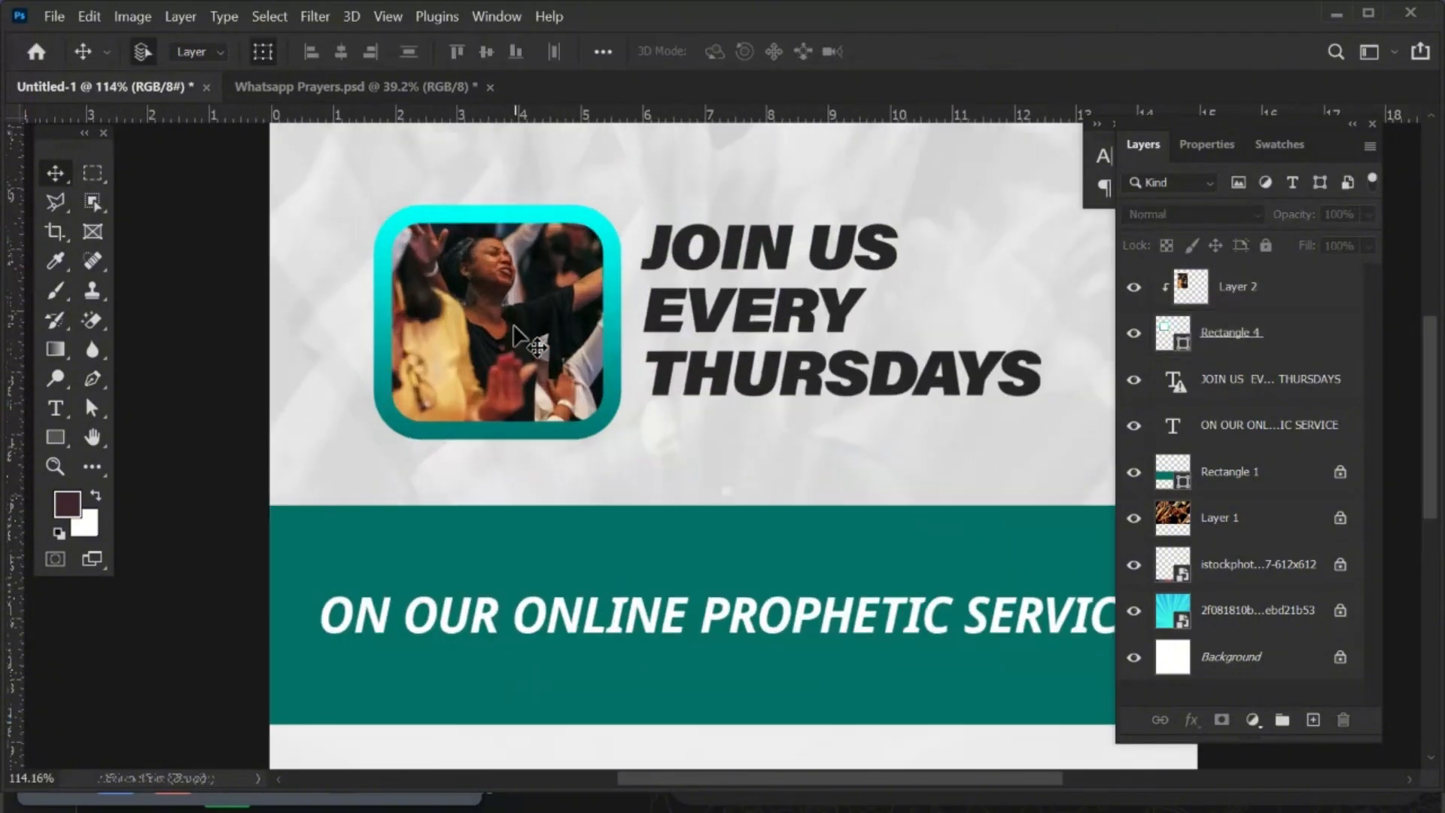
{"action": "left_click", "coordinate": [495, 218]}
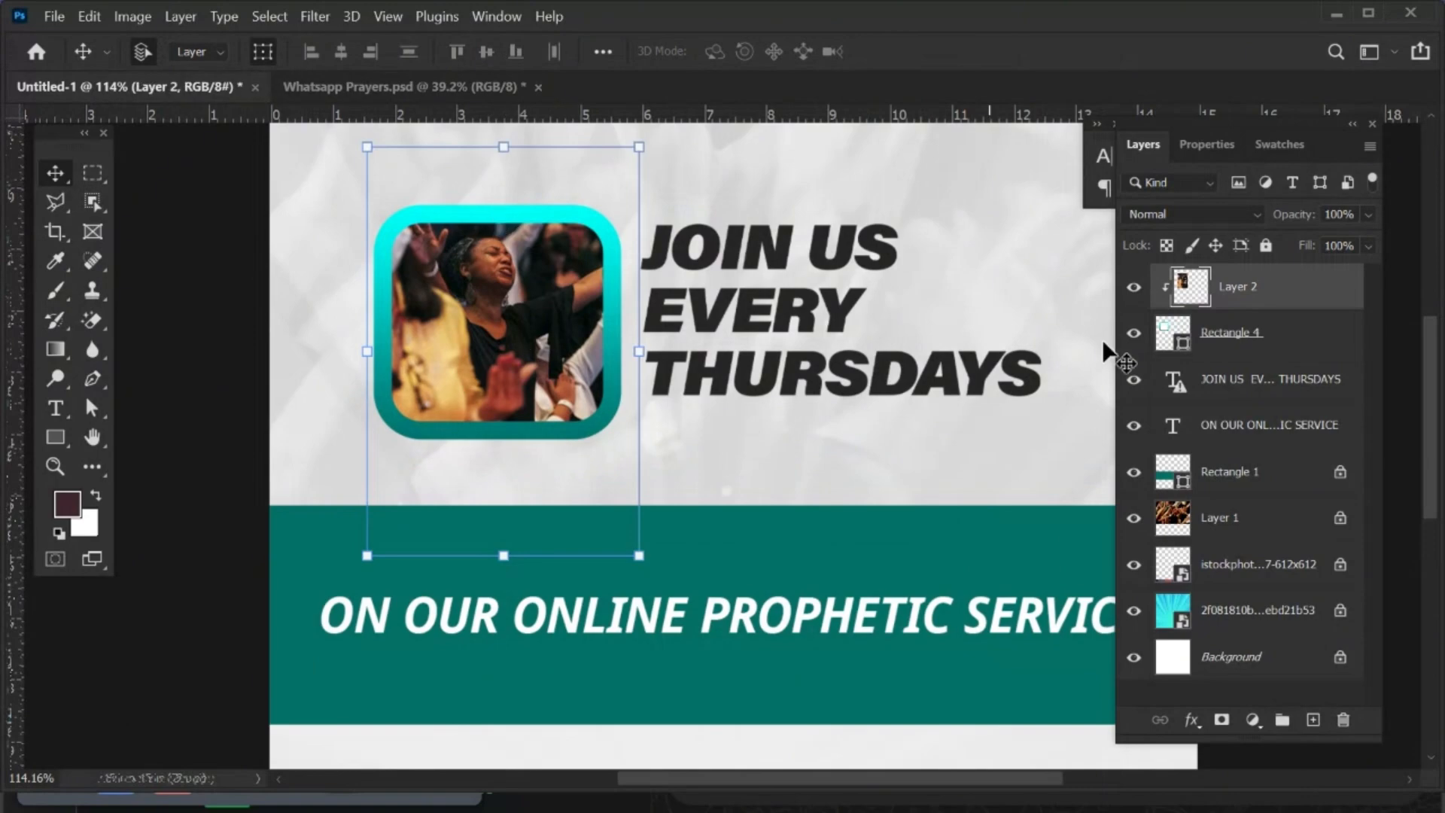
{"action": "left_click", "coordinate": [1208, 347]}
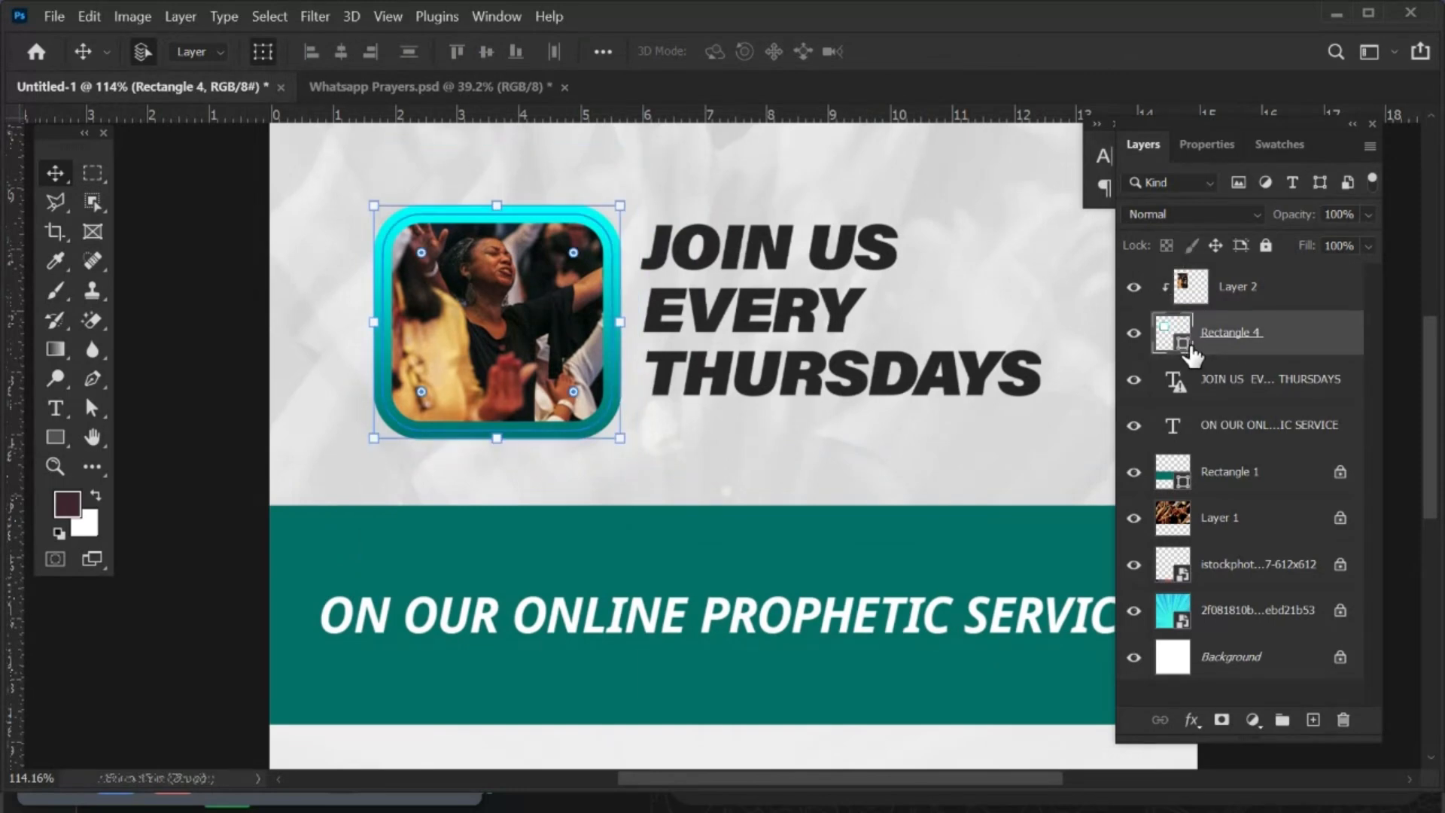
{"action": "left_click", "coordinate": [1196, 149]}
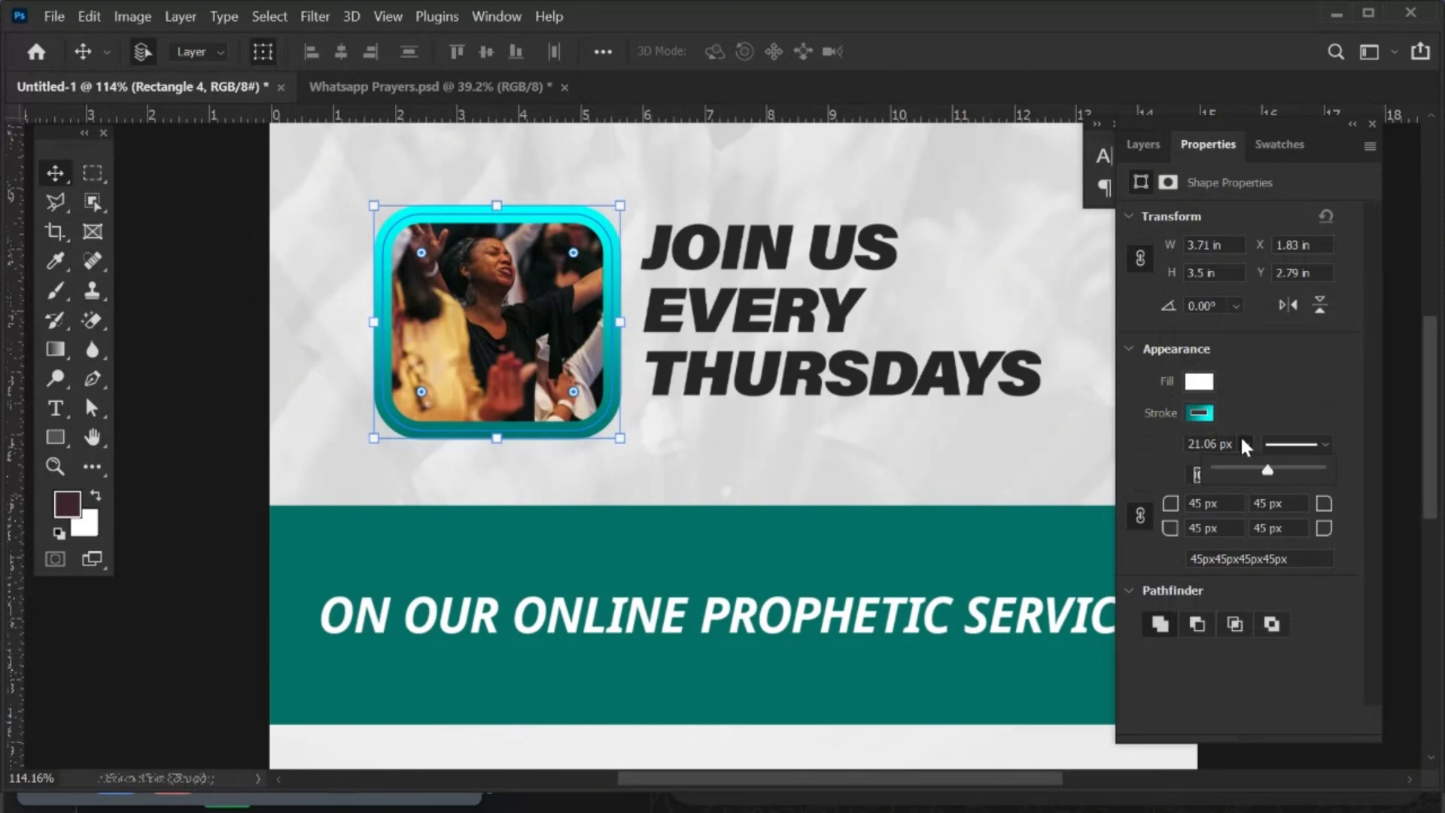
{"action": "left_click_drag", "start_coordinate": [1255, 468], "coordinate": [1250, 469]}
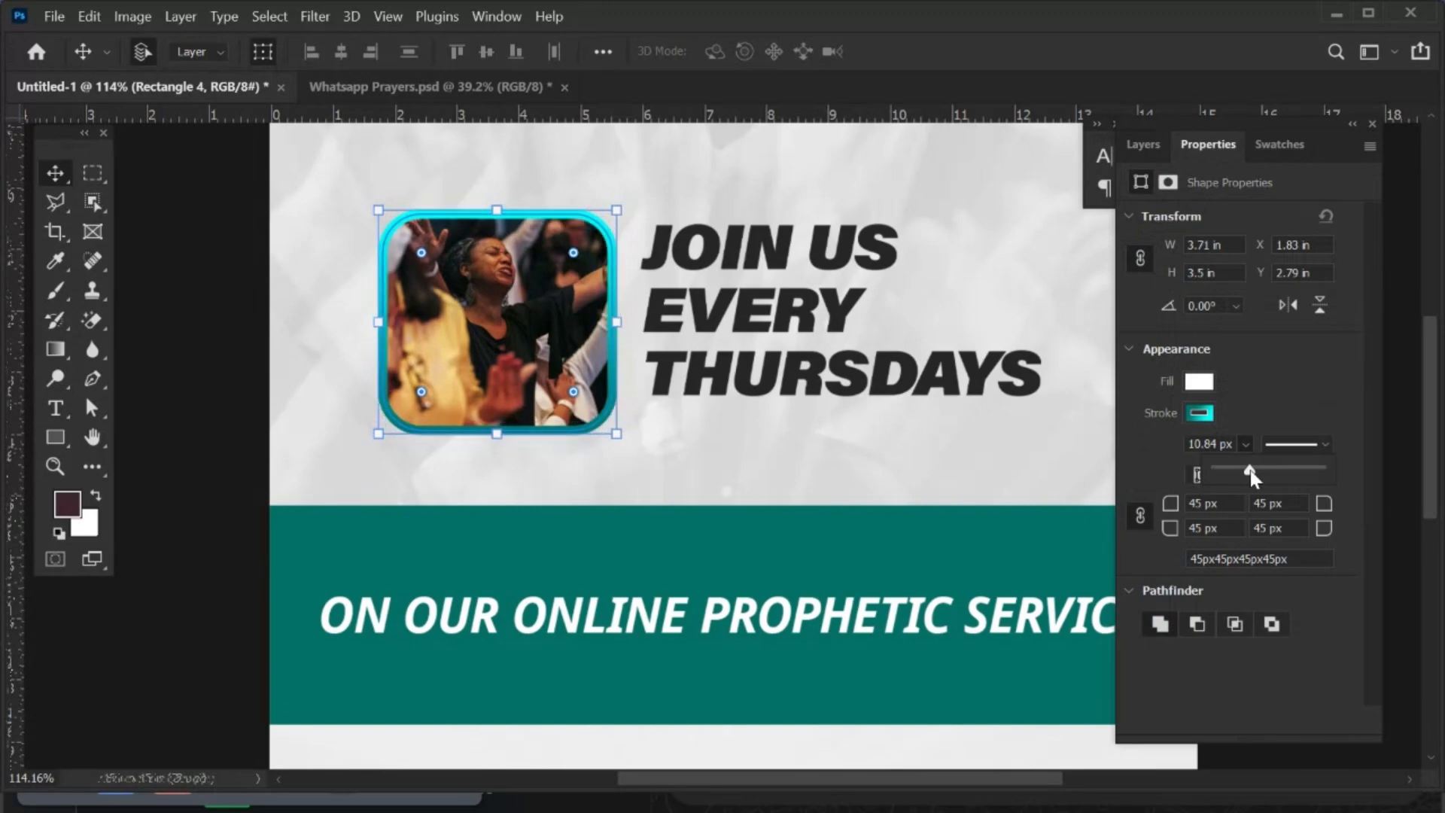
{"action": "left_click", "coordinate": [1144, 155]}
{"action": "left_click", "coordinate": [205, 332]}
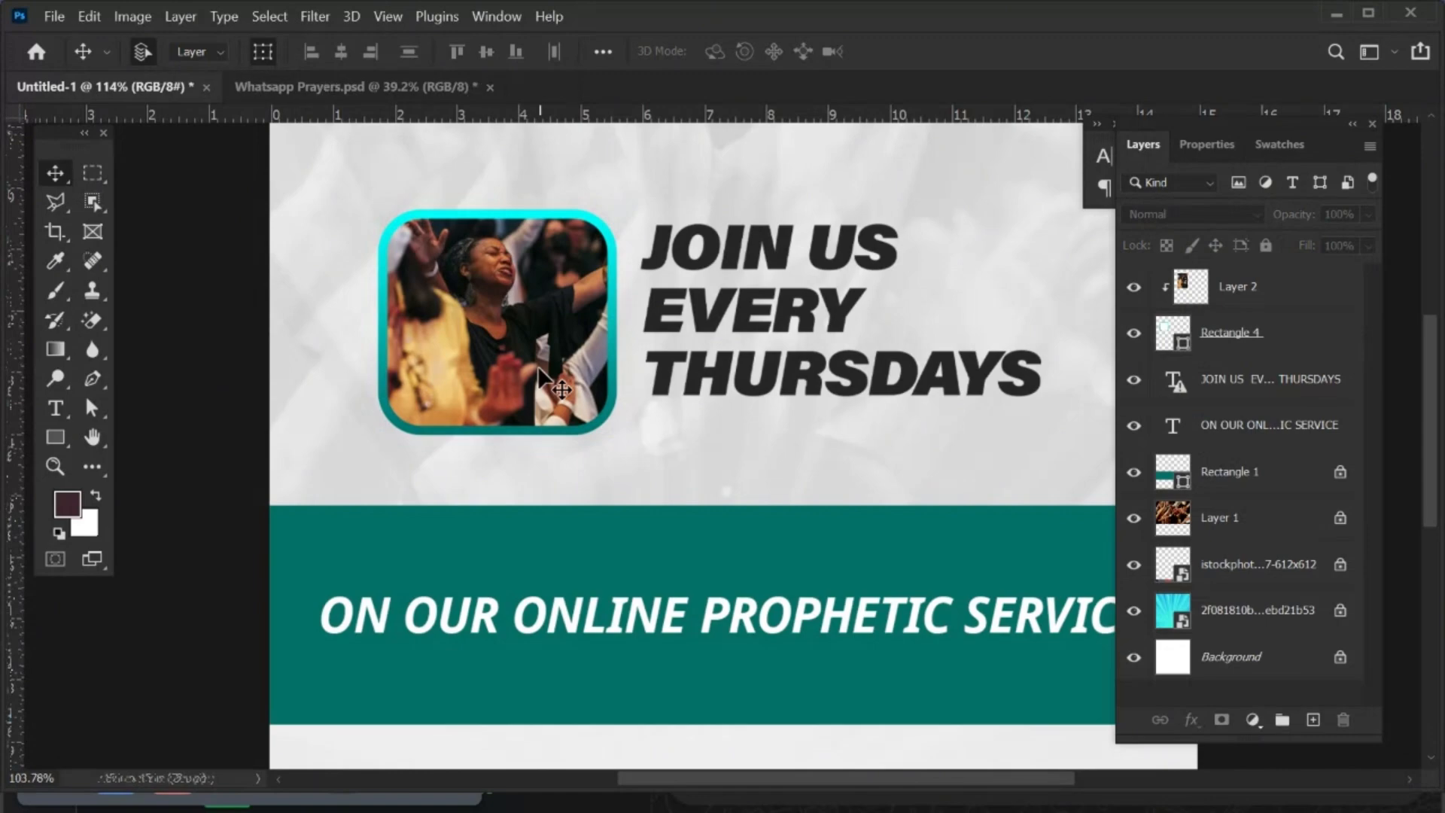
{"action": "scroll", "coordinate": [539, 367], "scroll_direction": "down", "scroll_amount": 4}
{"action": "scroll", "coordinate": [539, 367], "scroll_direction": "down", "scroll_amount": 1}
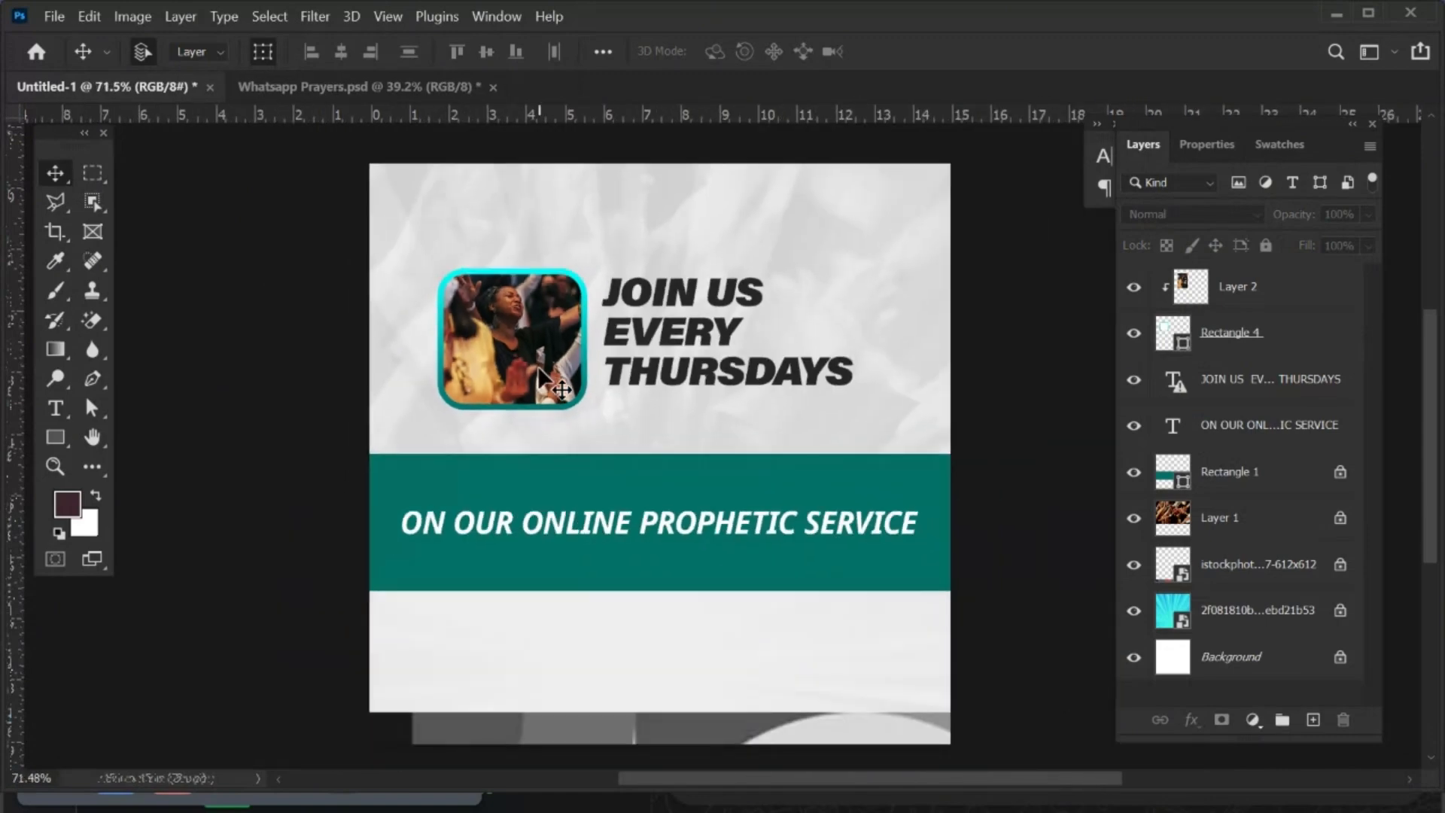
{"action": "scroll", "coordinate": [538, 366], "scroll_direction": "down", "scroll_amount": 1}
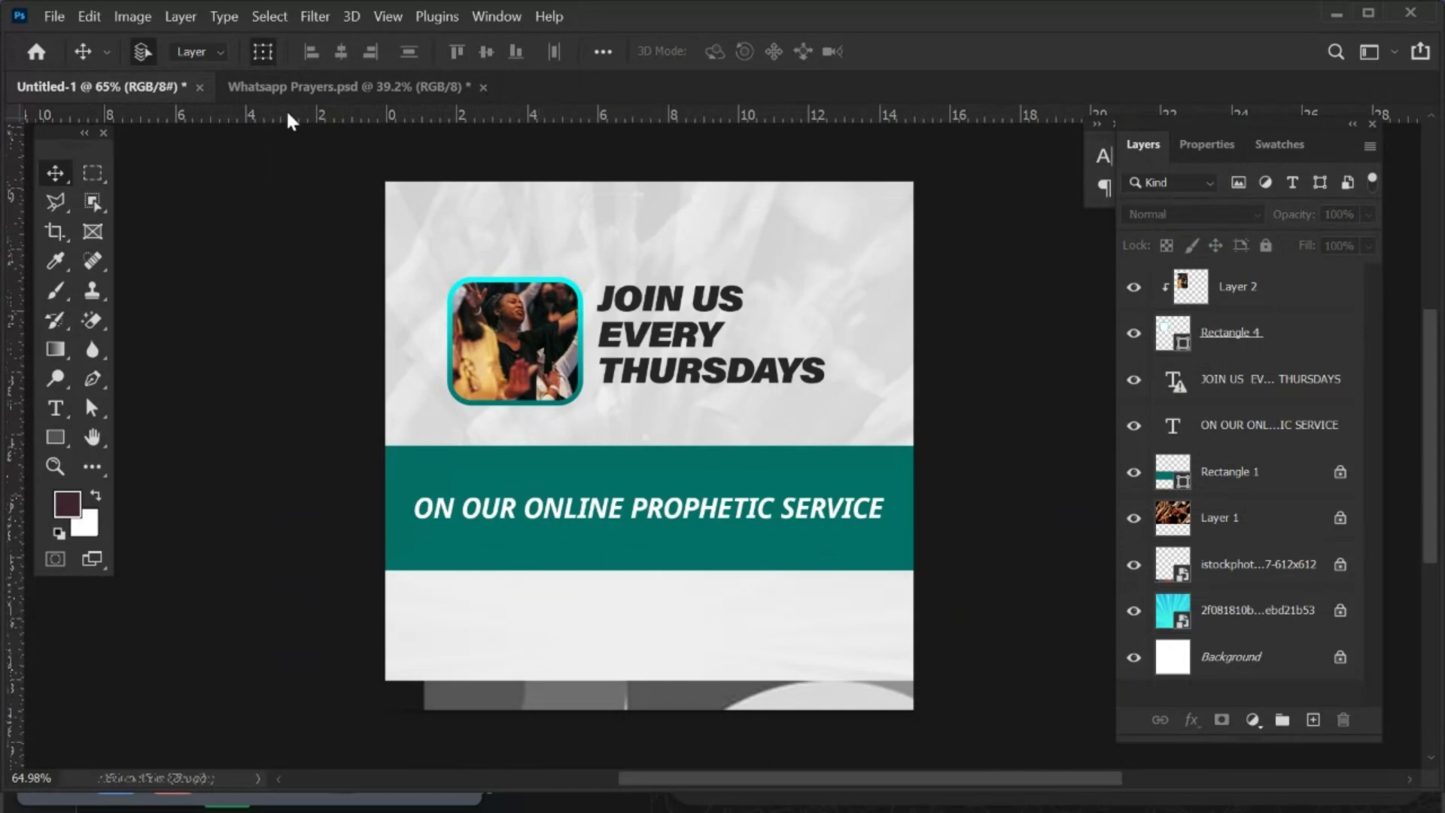
Duplicate the round logo and CHRIST PRAYER NETWORK text from Whatsapp Prayers.psd into Untitled-1 and switch to that document.
{"action": "left_click", "coordinate": [295, 88]}
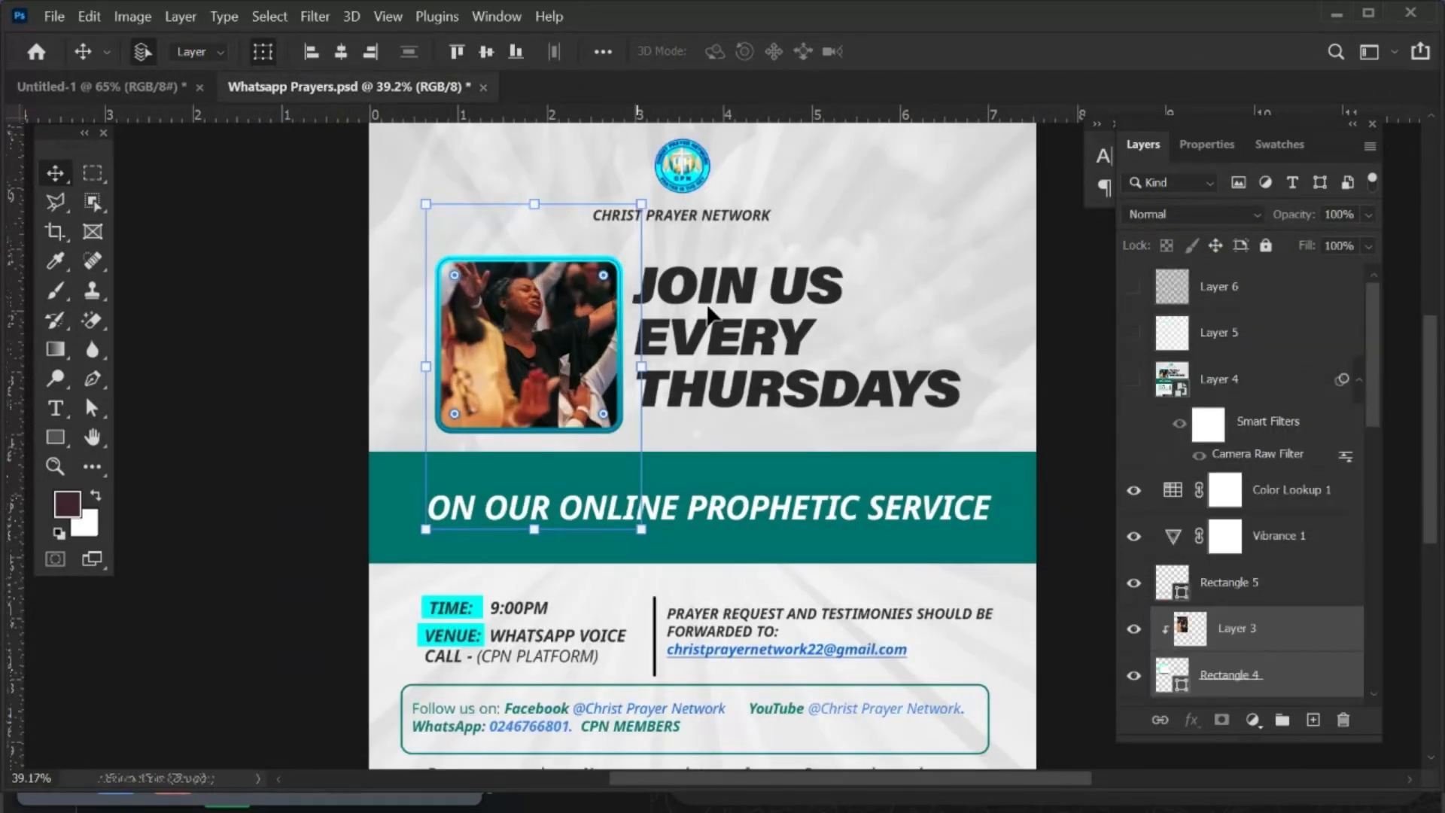
{"action": "left_click_drag", "start_coordinate": [760, 236], "coordinate": [712, 333]}
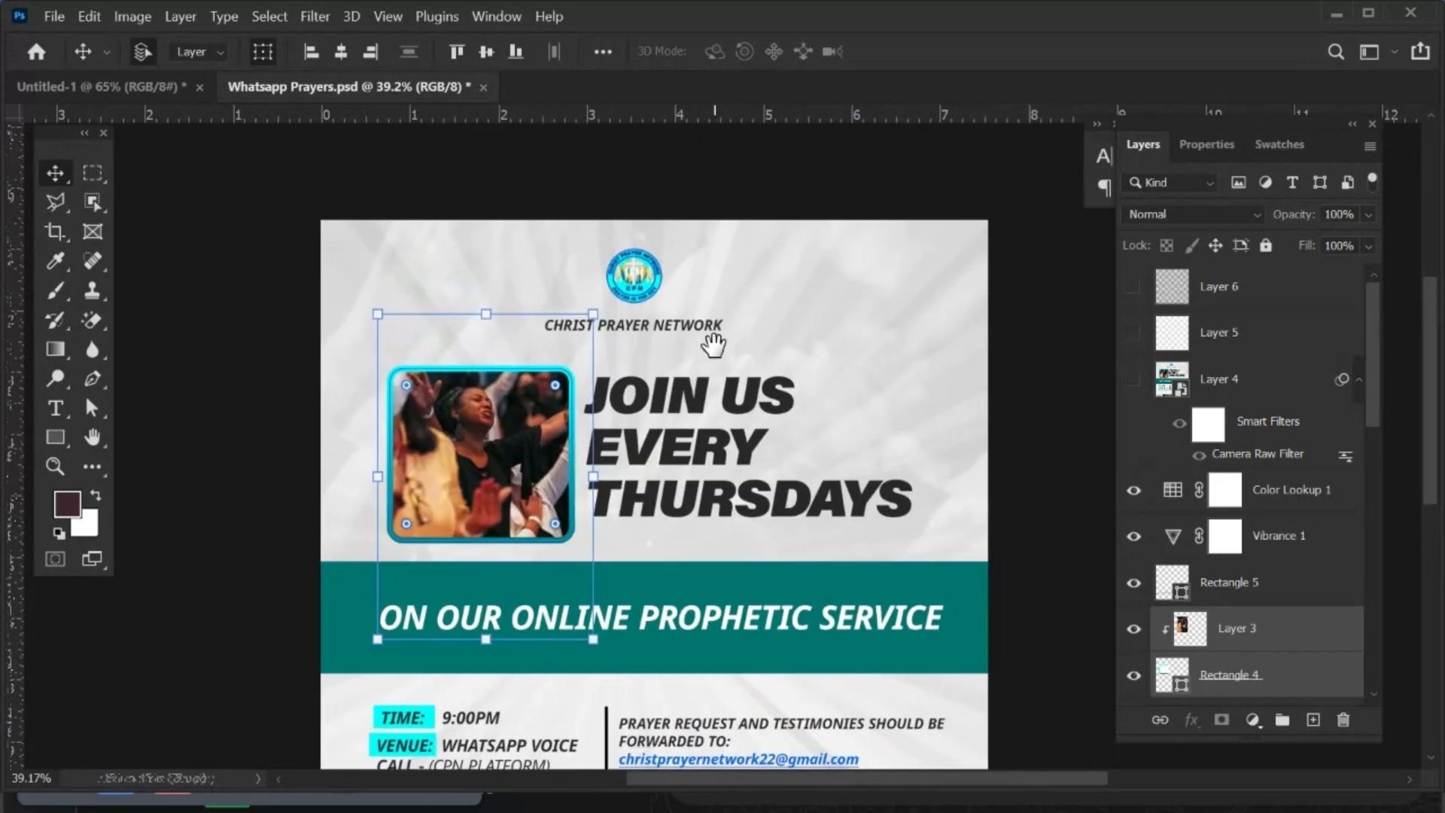
{"action": "left_click", "coordinate": [629, 274]}
{"action": "scroll", "coordinate": [630, 274], "scroll_direction": "up", "scroll_amount": 2}
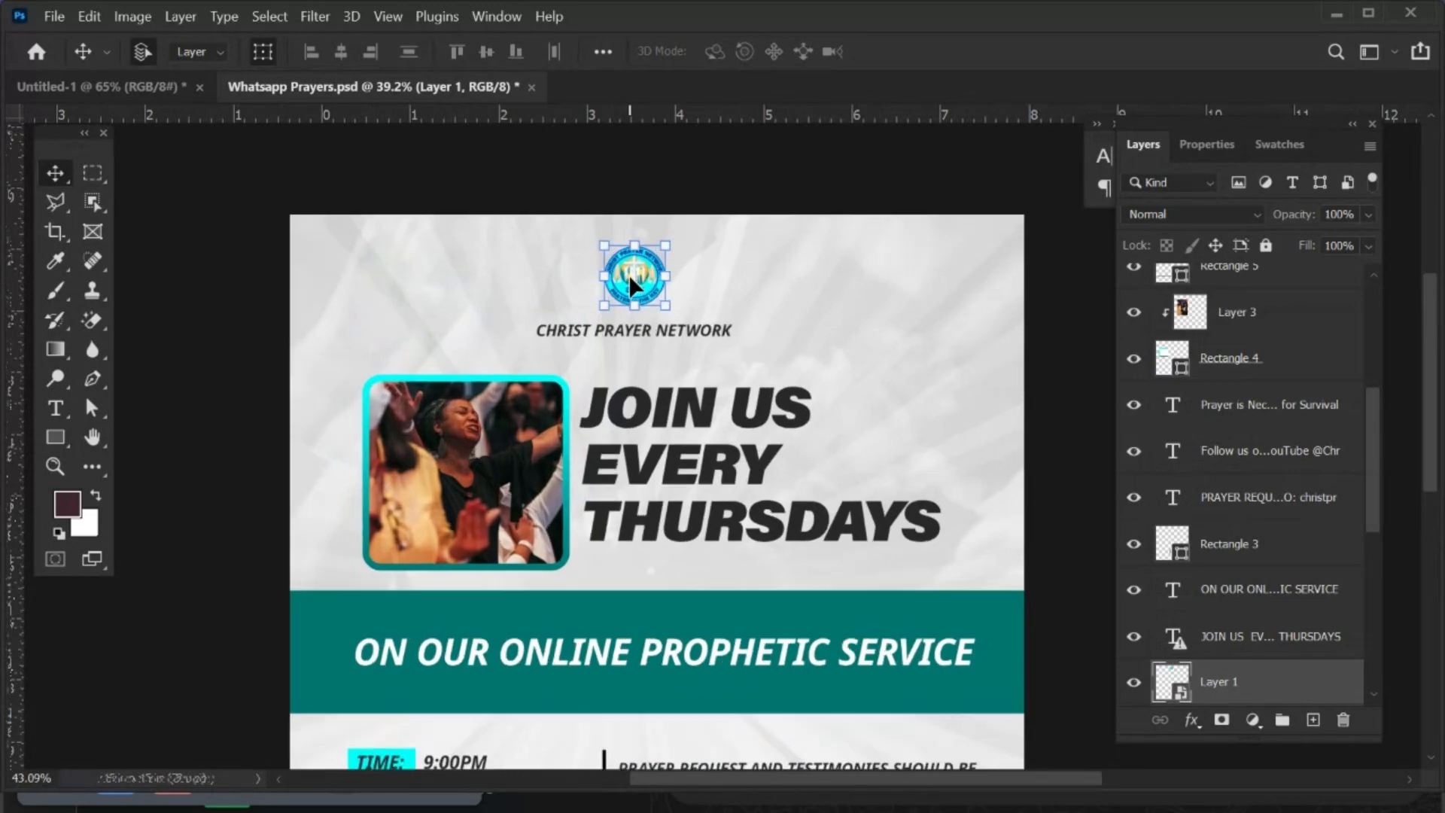
{"action": "left_click", "coordinate": [720, 348], "text": "shift"}
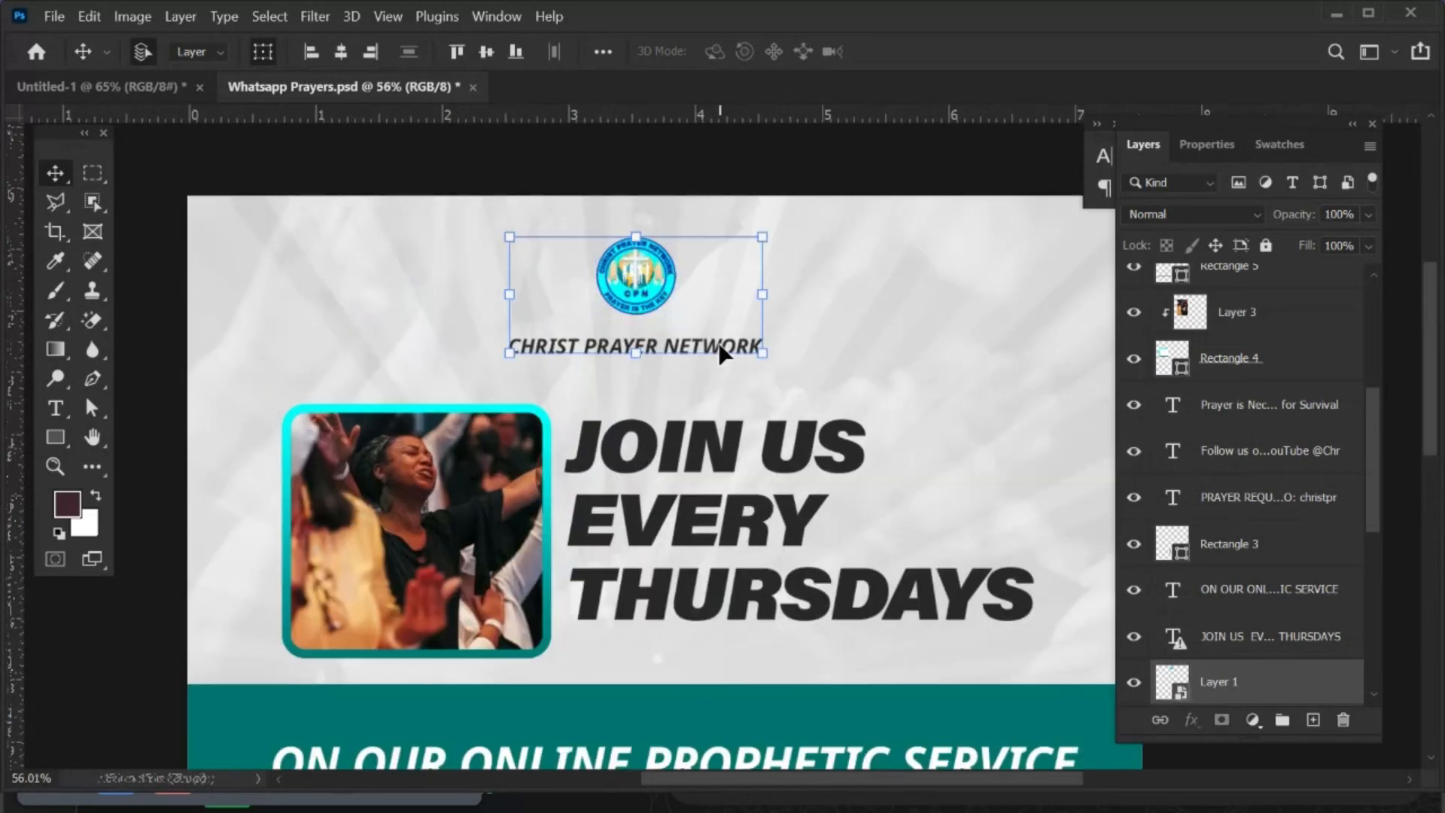
{"action": "right_click", "coordinate": [1228, 682]}
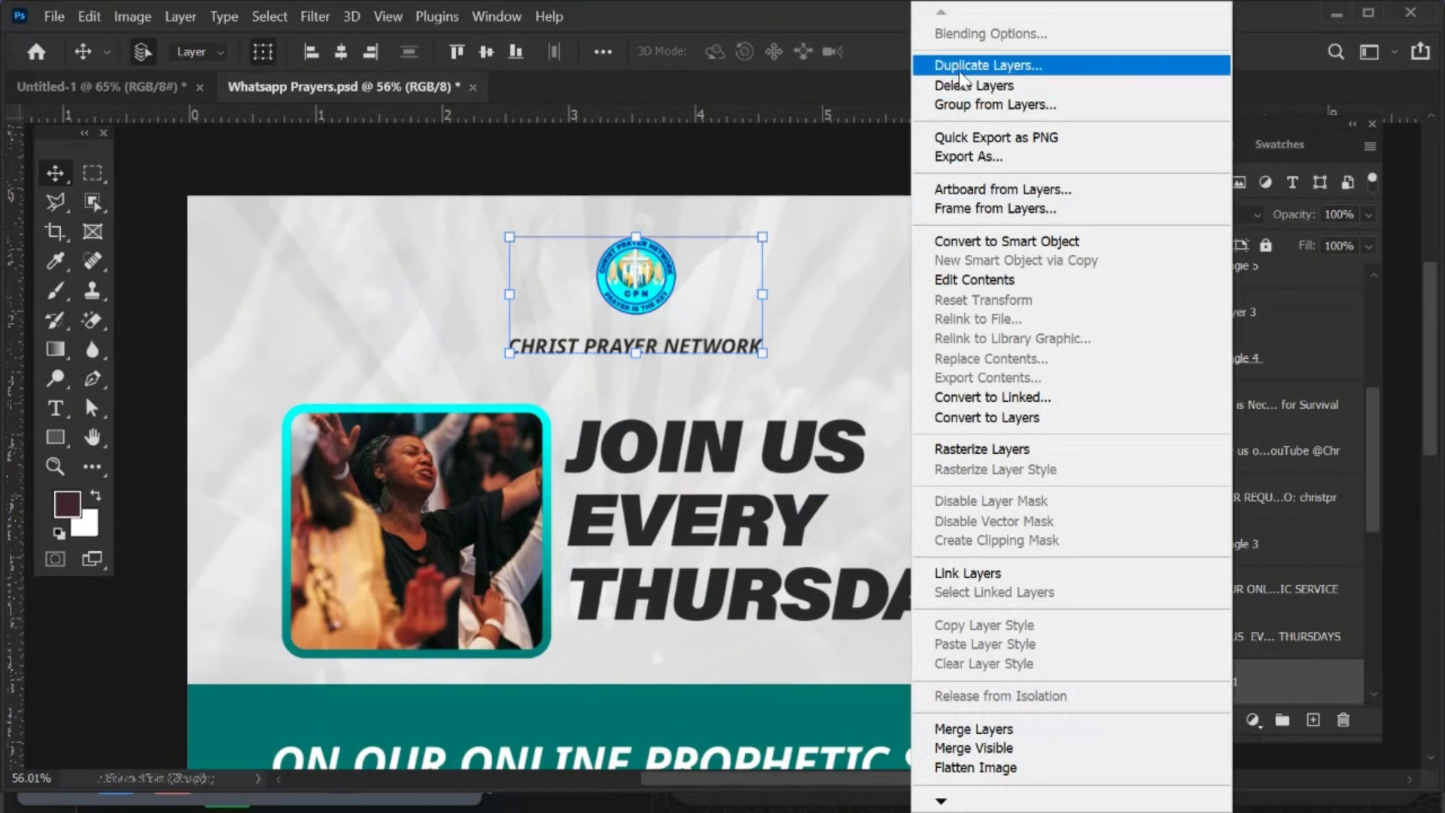
{"action": "left_click", "coordinate": [978, 66]}
{"action": "left_click", "coordinate": [643, 295]}
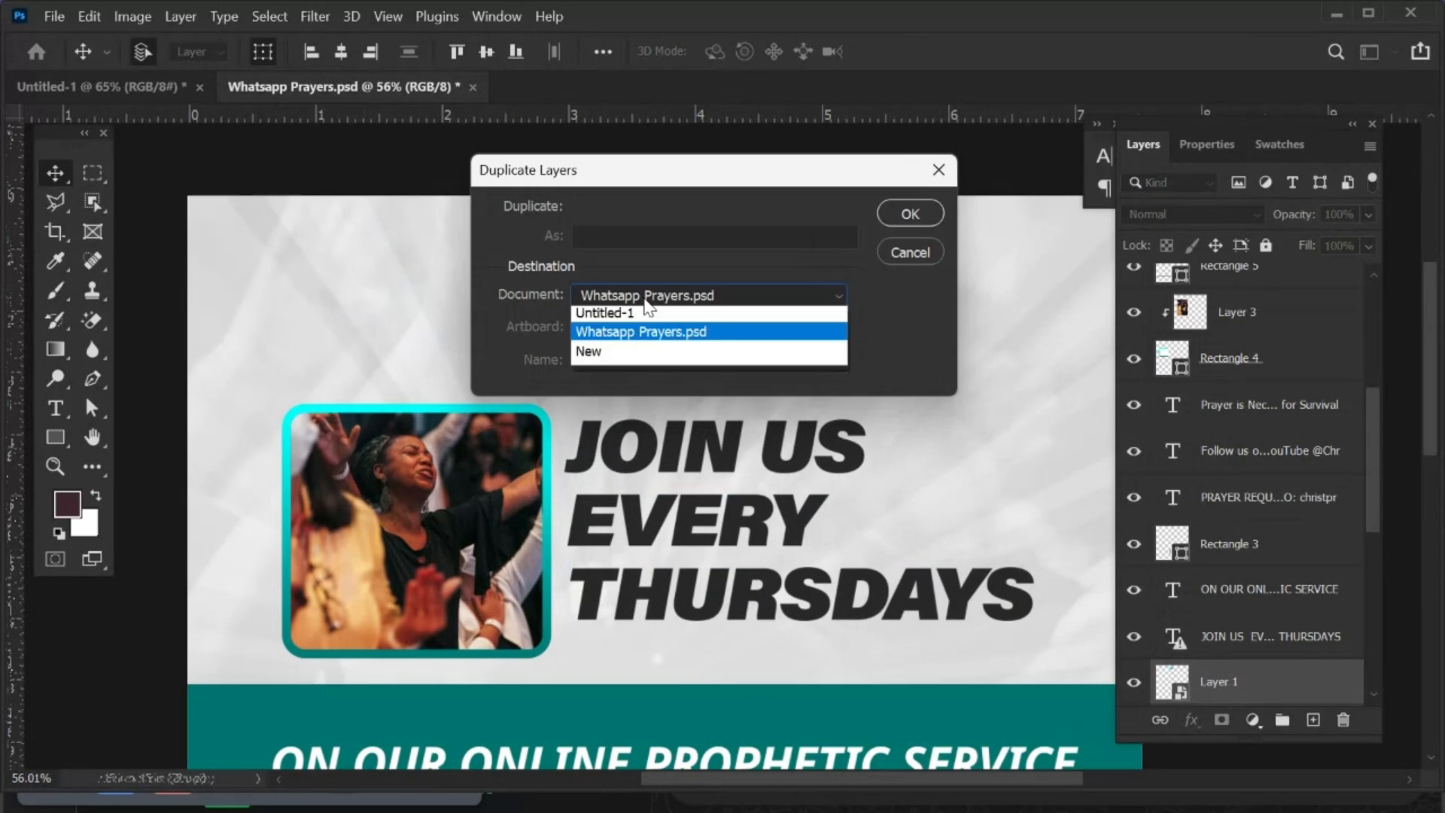
{"action": "left_click", "coordinate": [627, 316]}
{"action": "left_click", "coordinate": [912, 214]}
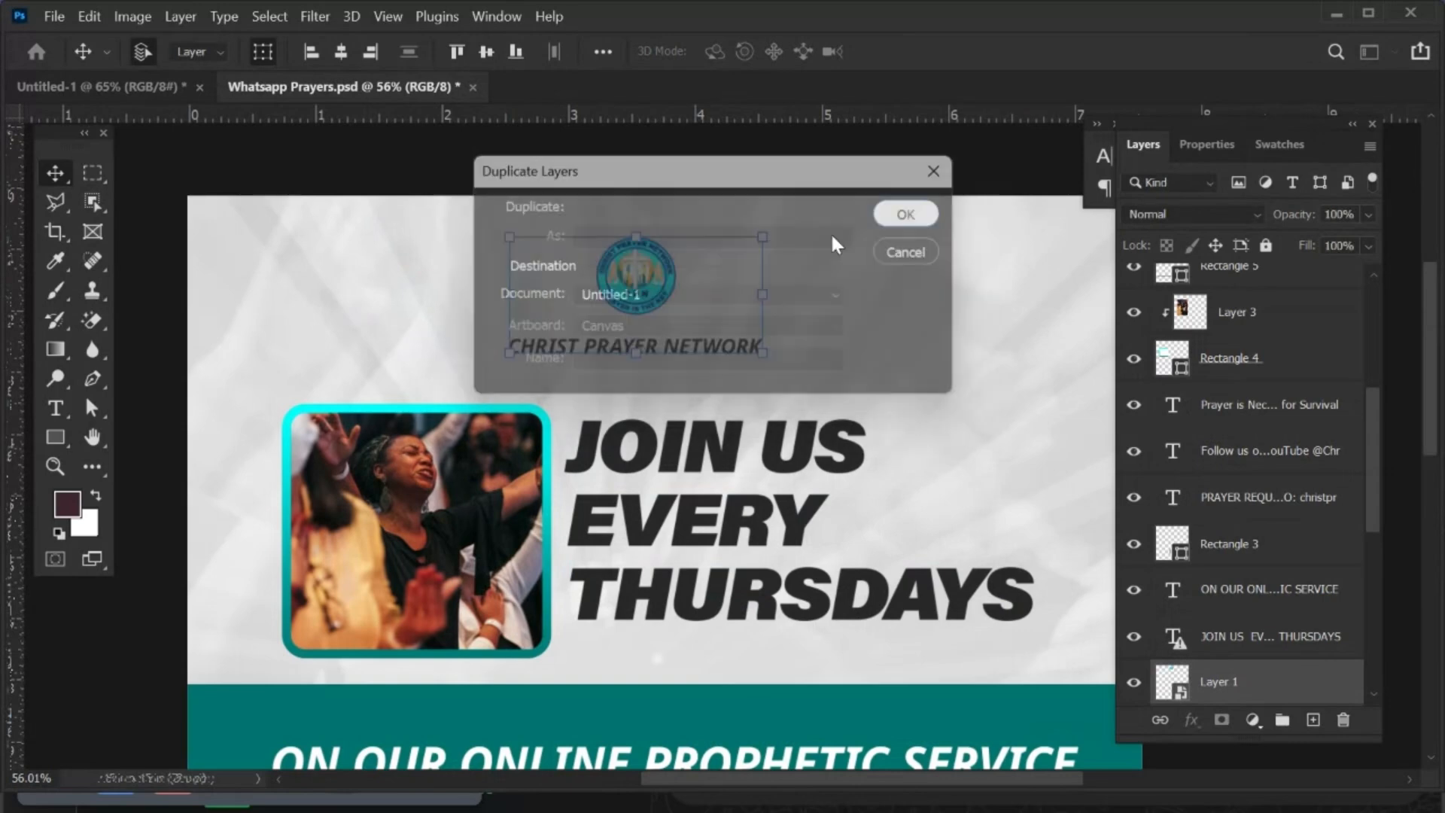
{"action": "key", "text": "ctrl+Tab"}
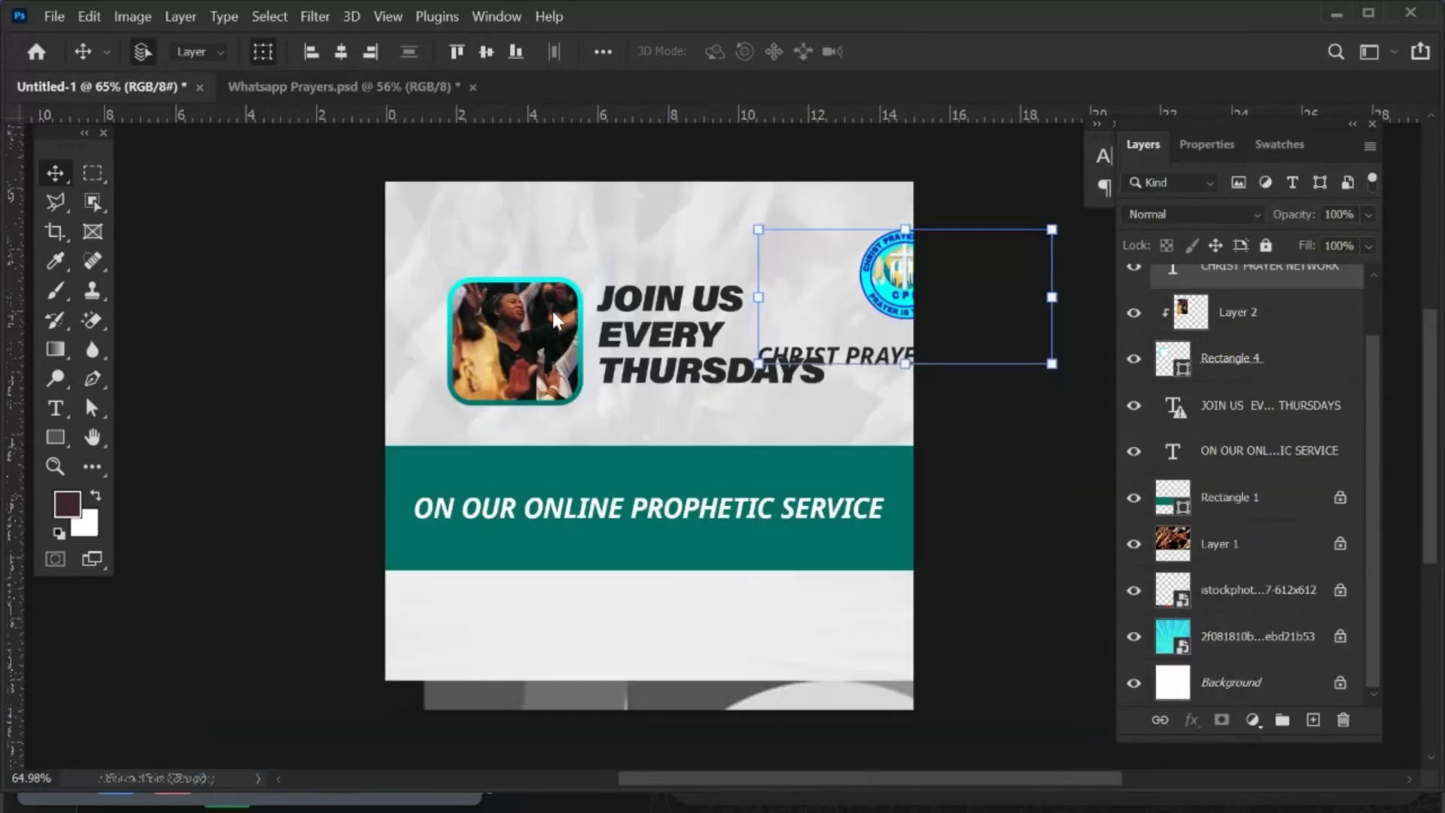
Scale the round logo and CHRIST PRAYER NETWORK text to about 37%, place them centred above JOIN US EVERY THURSDAYS, and deselect.
{"action": "left_click_drag", "start_coordinate": [1052, 297], "coordinate": [592, 242]}
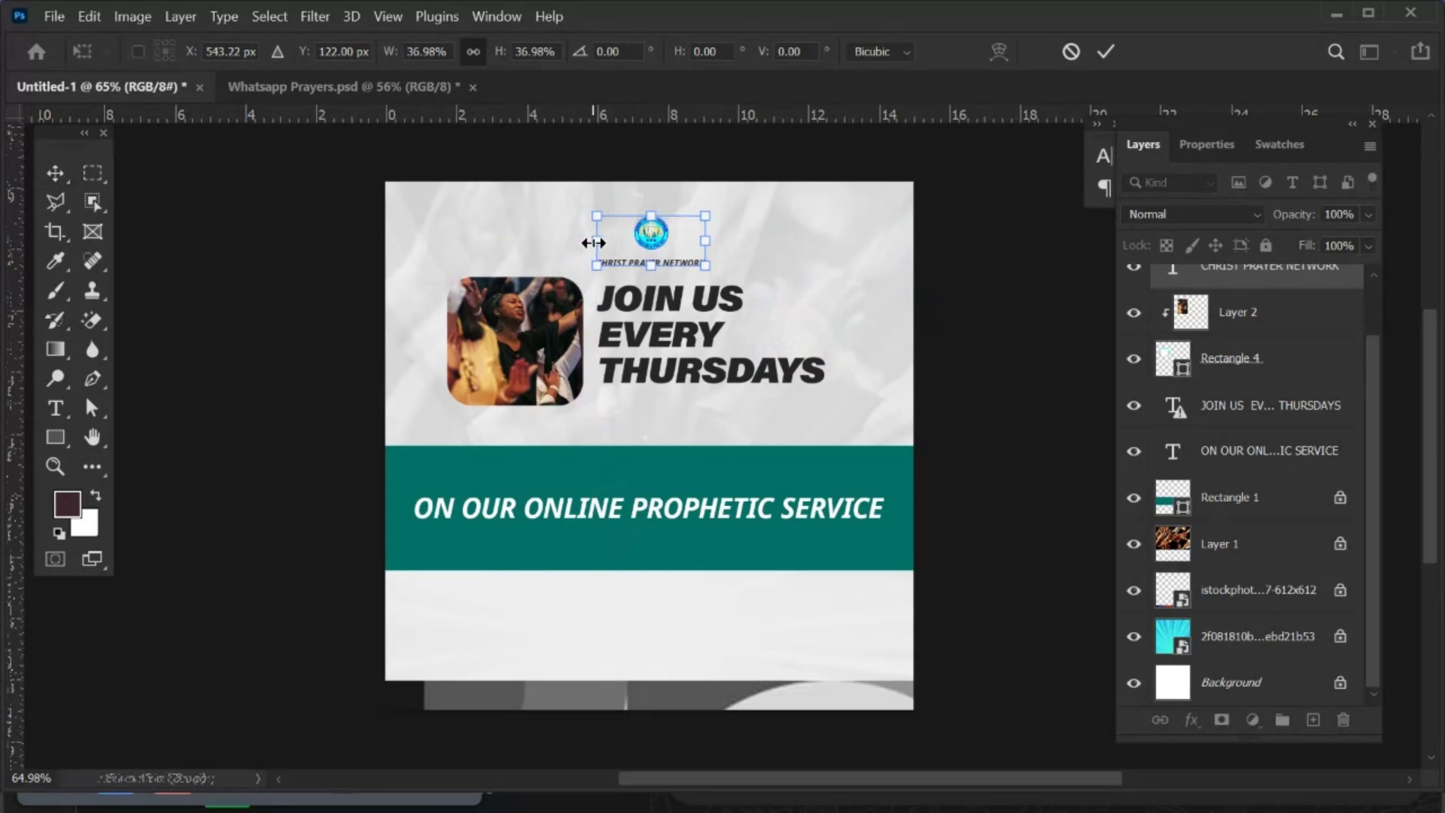
{"action": "key", "text": "Return"}
{"action": "left_click", "coordinate": [262, 329]}
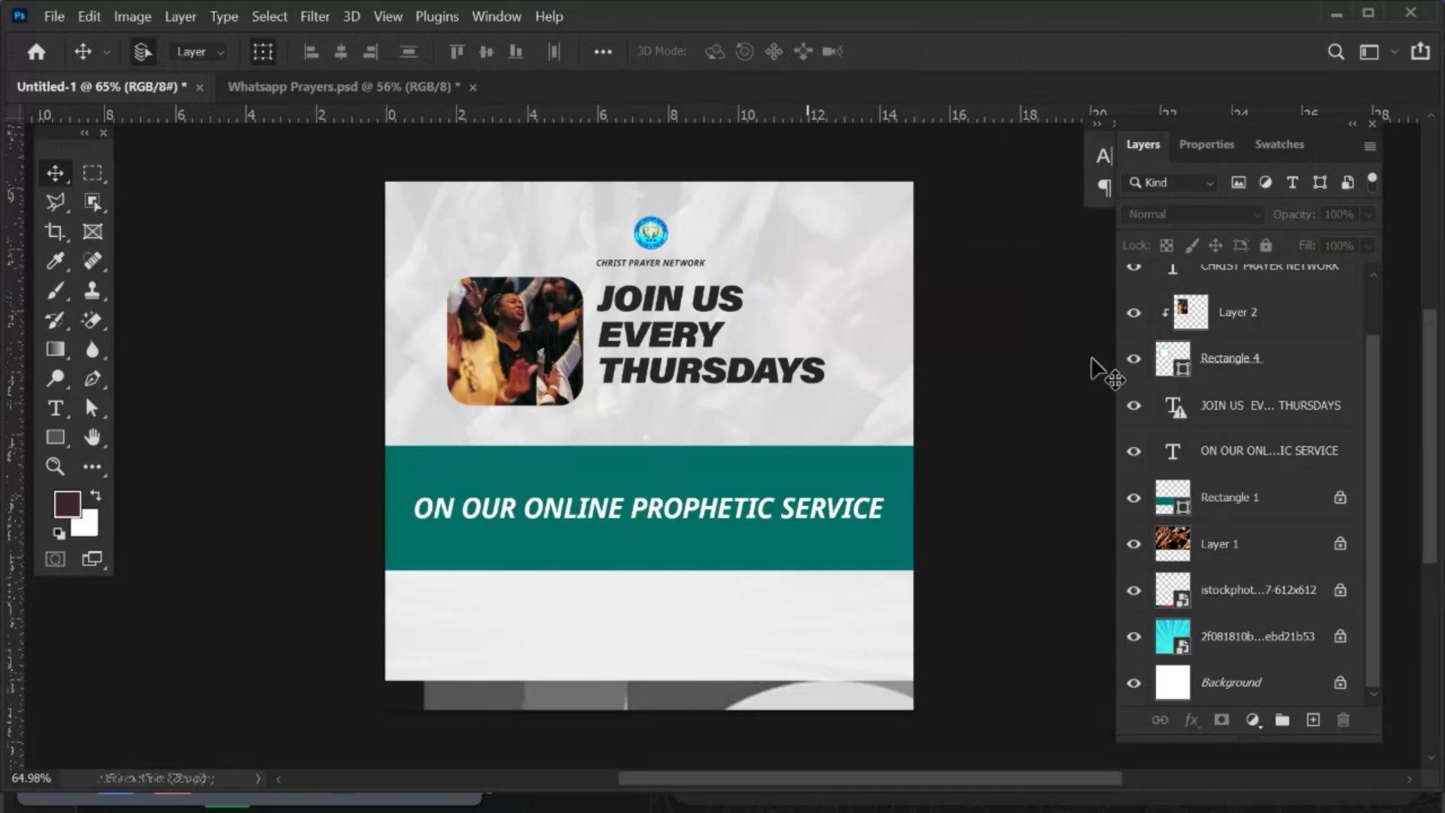
Hide and show the Rectangle 4 photo frame again and check how its stroke displays up close.
{"action": "left_click", "coordinate": [1228, 363]}
{"action": "scroll", "coordinate": [514, 411], "scroll_direction": "down", "scroll_amount": 4}
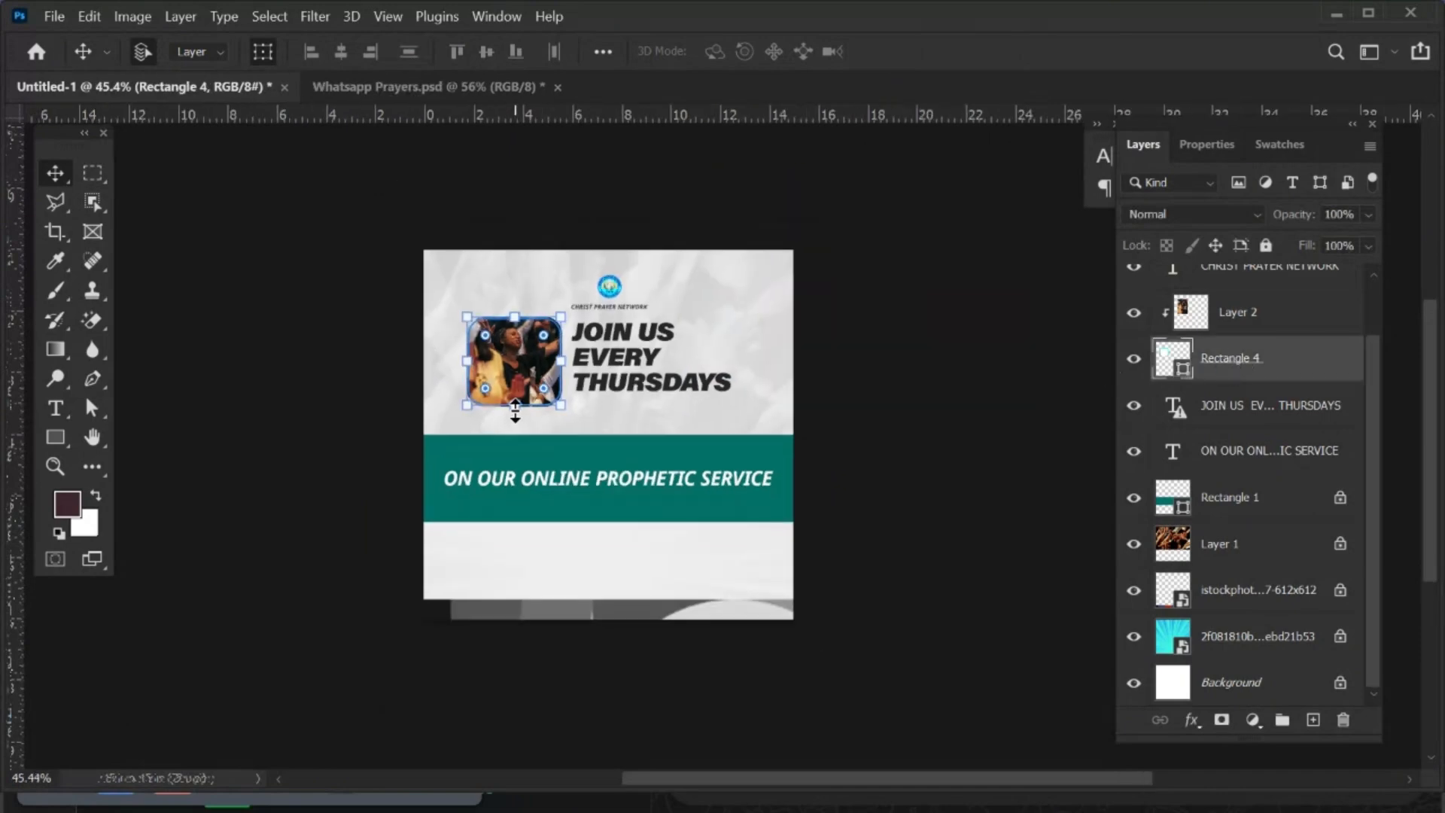
{"action": "scroll", "coordinate": [514, 411], "scroll_direction": "up", "scroll_amount": 1}
{"action": "left_click", "coordinate": [374, 340]}
{"action": "scroll", "coordinate": [527, 350], "scroll_direction": "up", "scroll_amount": 3}
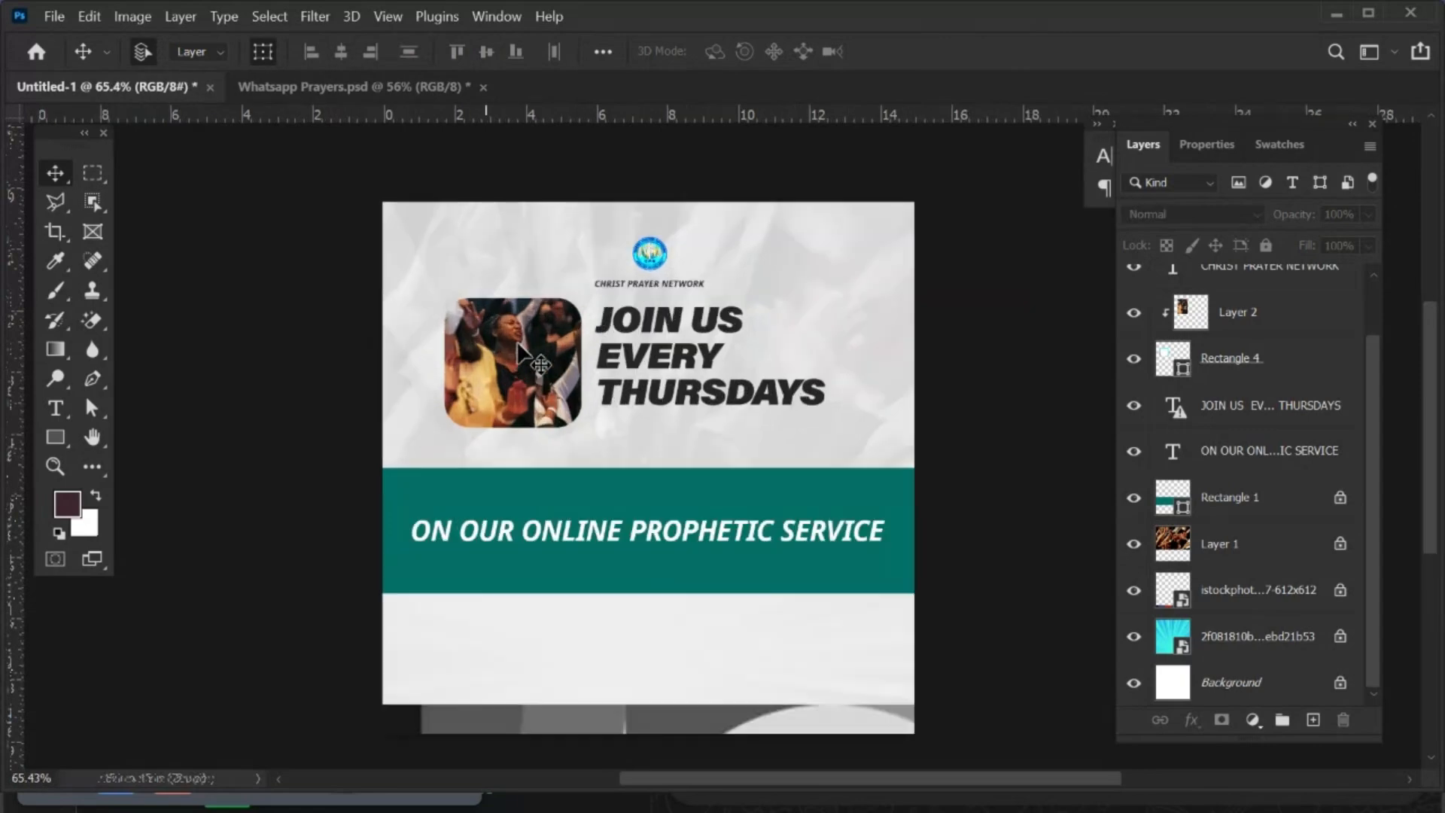
{"action": "left_click", "coordinate": [1137, 364]}
{"action": "left_click", "coordinate": [1137, 364]}
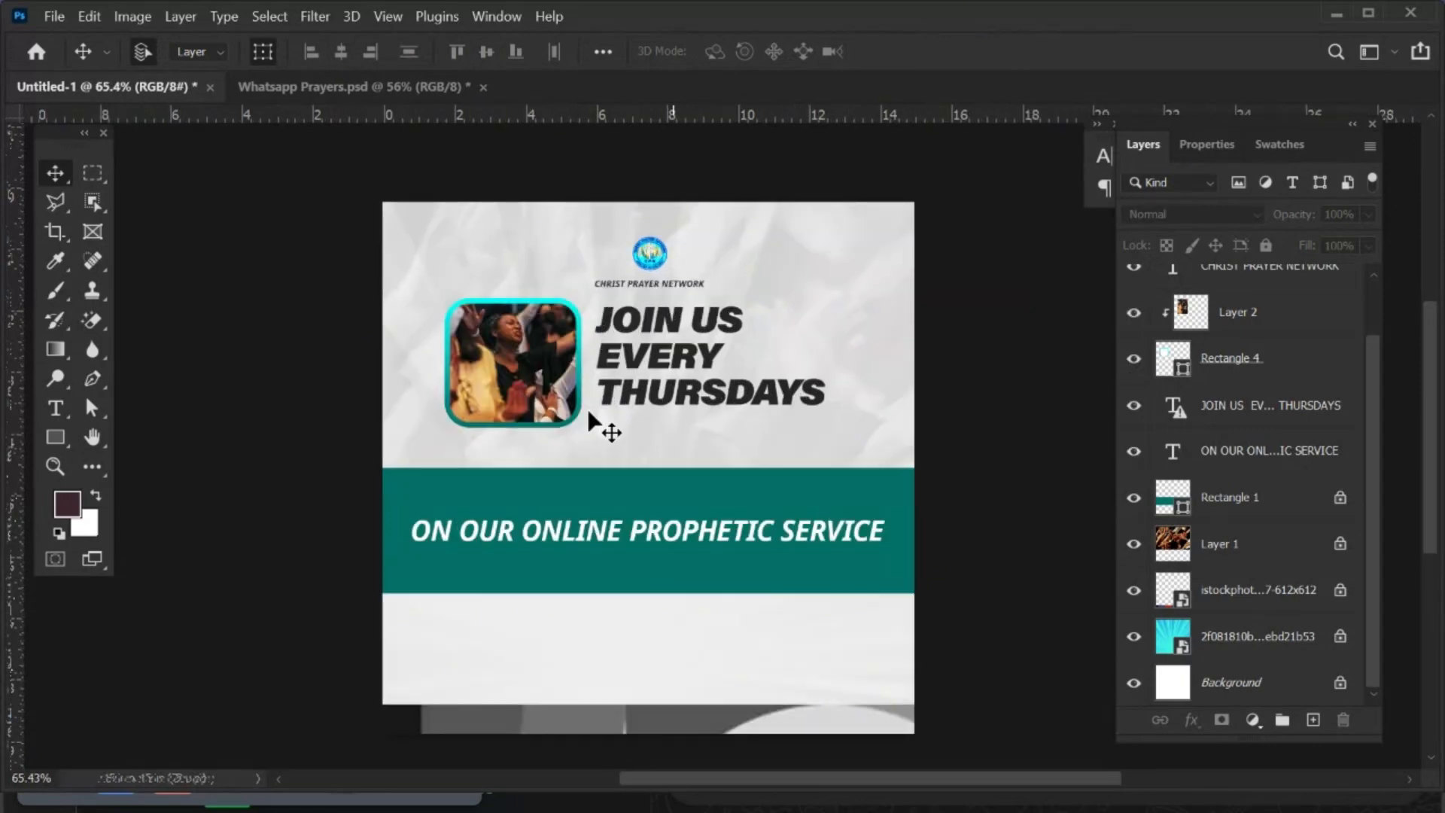
{"action": "scroll", "coordinate": [585, 410], "scroll_direction": "up", "scroll_amount": 2}
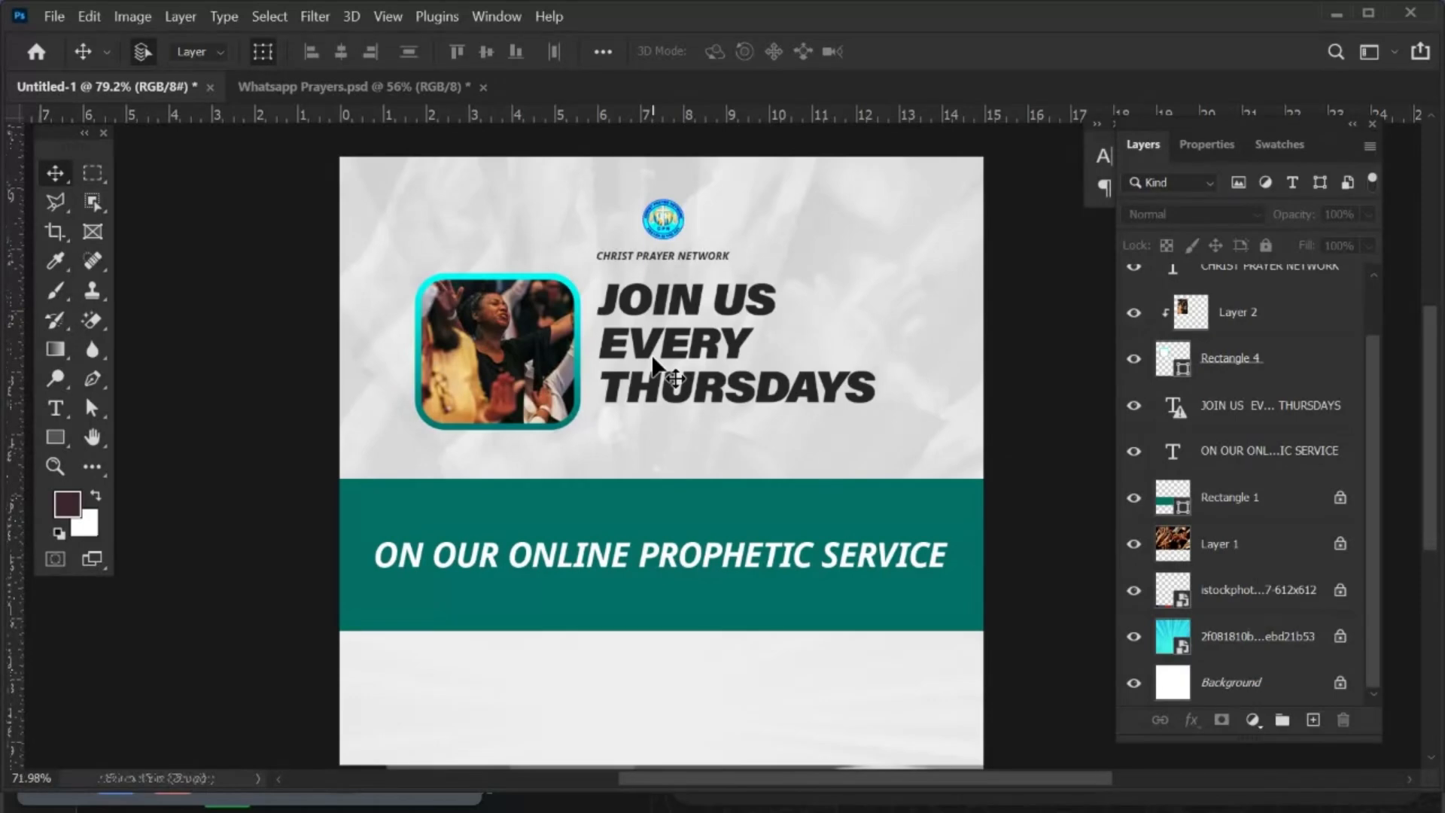
{"action": "scroll", "coordinate": [652, 360], "scroll_direction": "down", "scroll_amount": 2}
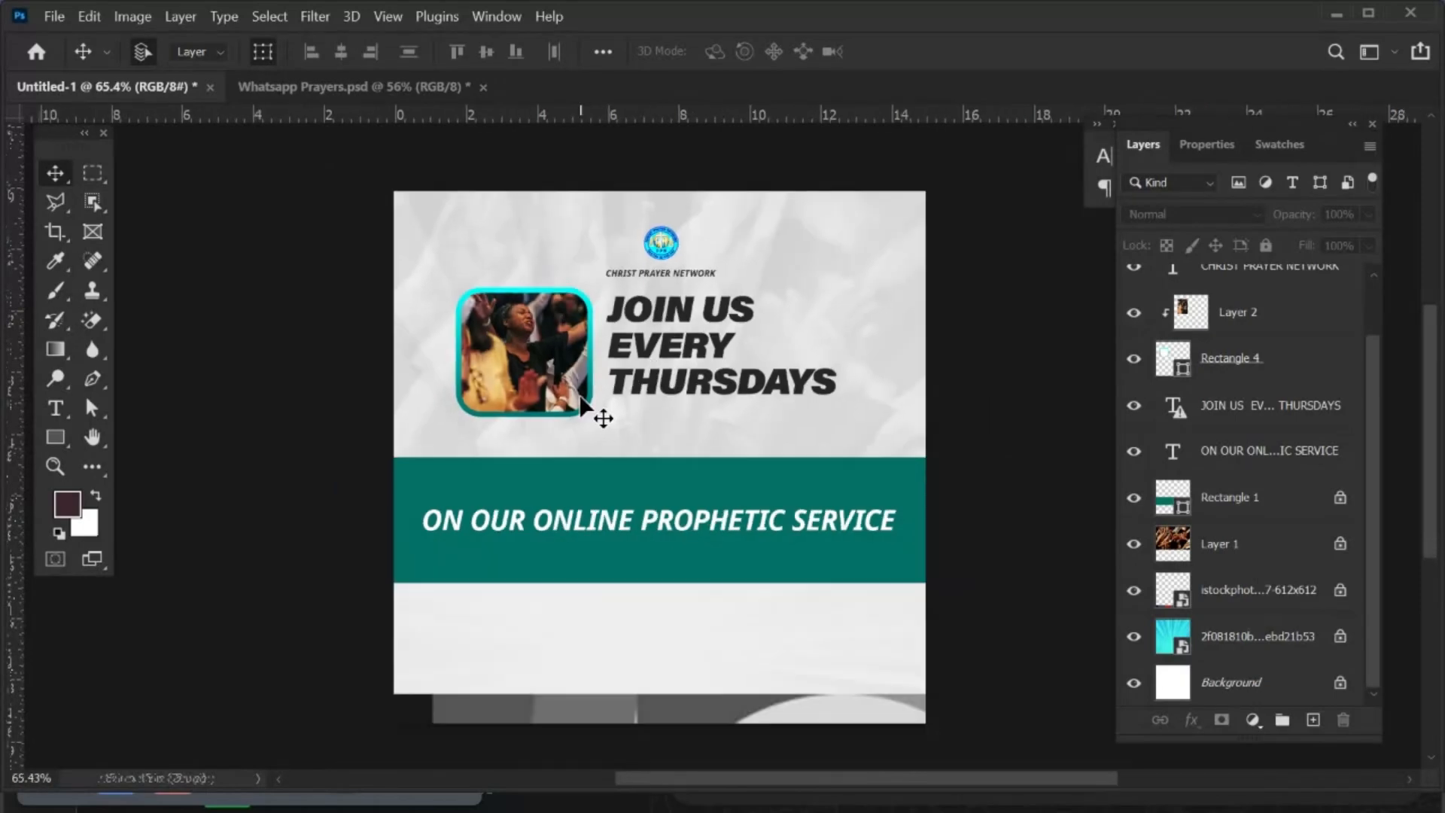
Switch to Whatsapp Prayers.psd and bring the event details below the green band into view.
{"action": "left_click", "coordinate": [331, 88]}
{"action": "scroll", "coordinate": [426, 354], "scroll_direction": "down", "scroll_amount": 2}
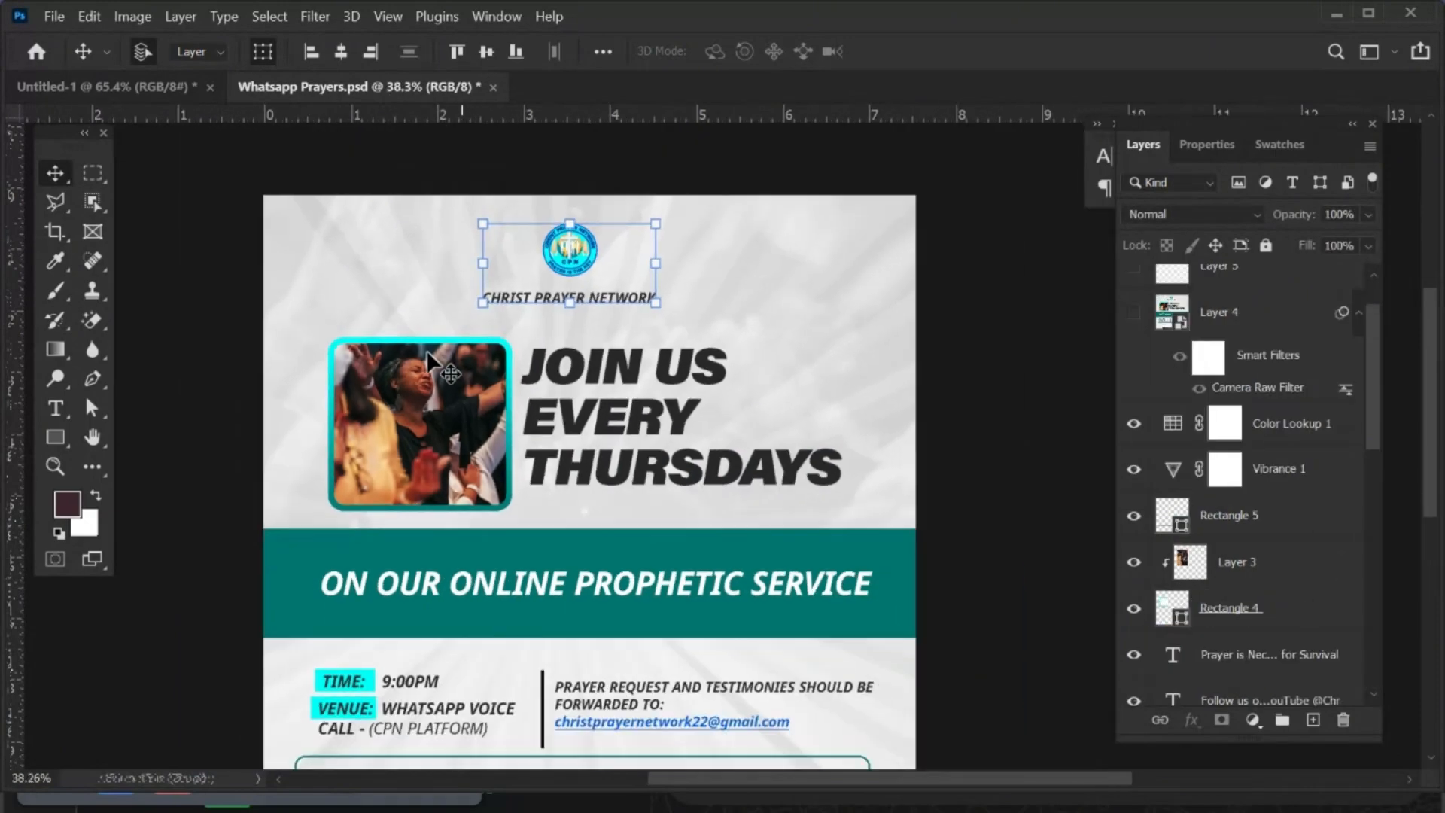
{"action": "left_click_drag", "start_coordinate": [552, 532], "coordinate": [550, 407]}
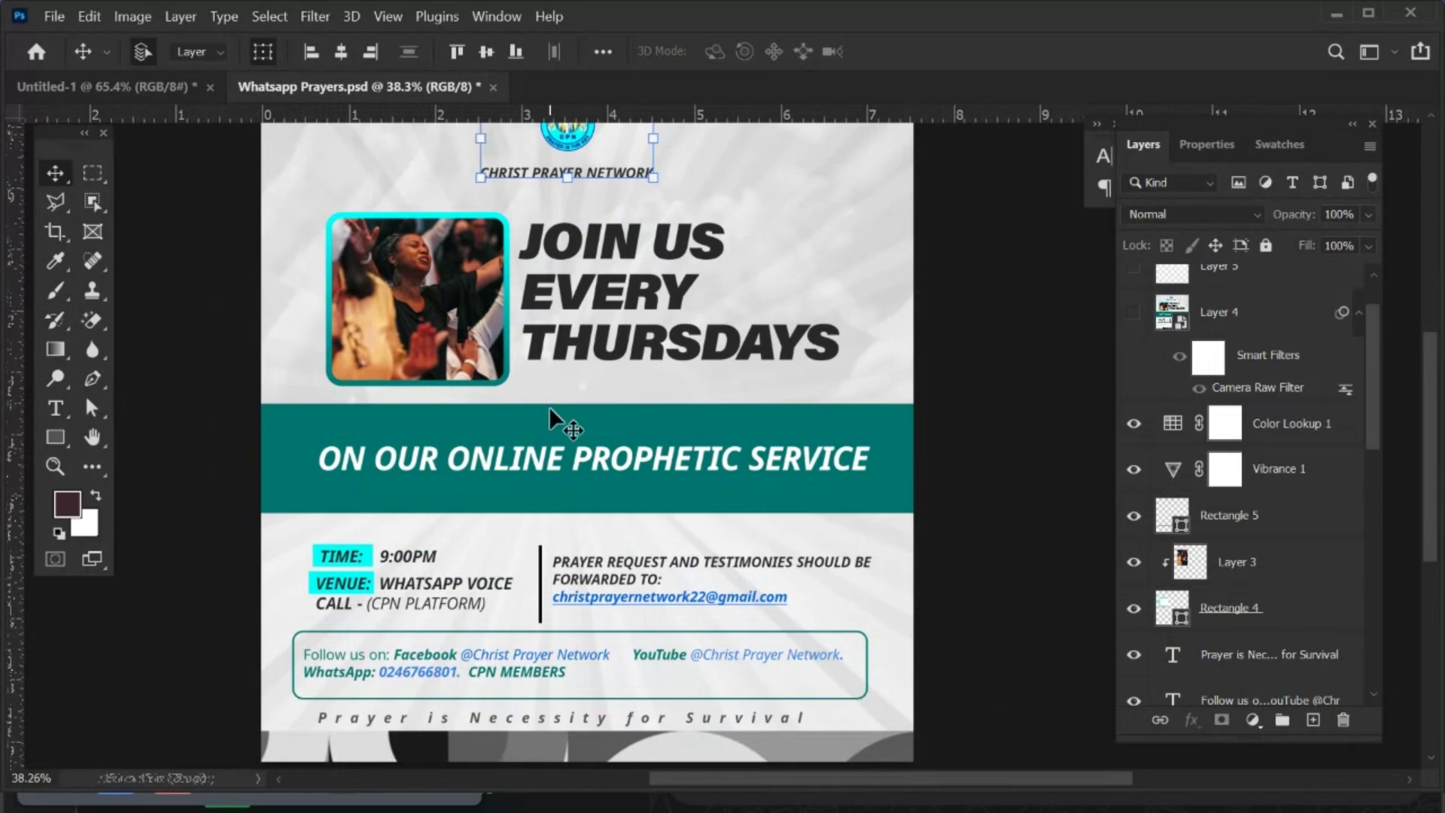
{"action": "scroll", "coordinate": [550, 406], "scroll_direction": "down", "scroll_amount": 2}
{"action": "scroll", "coordinate": [517, 457], "scroll_direction": "up", "scroll_amount": 2}
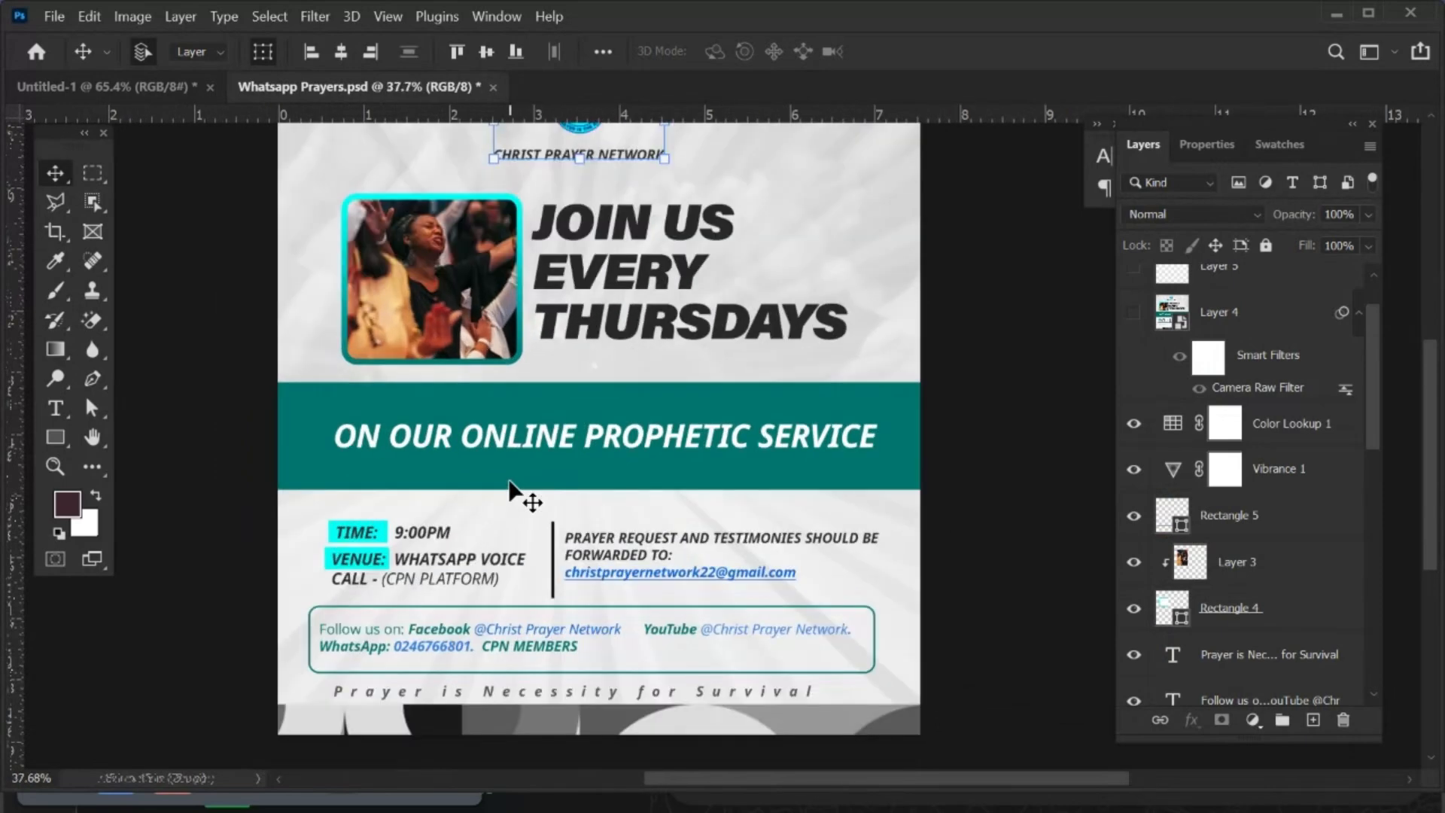
{"action": "left_click_drag", "start_coordinate": [462, 481], "coordinate": [417, 386]}
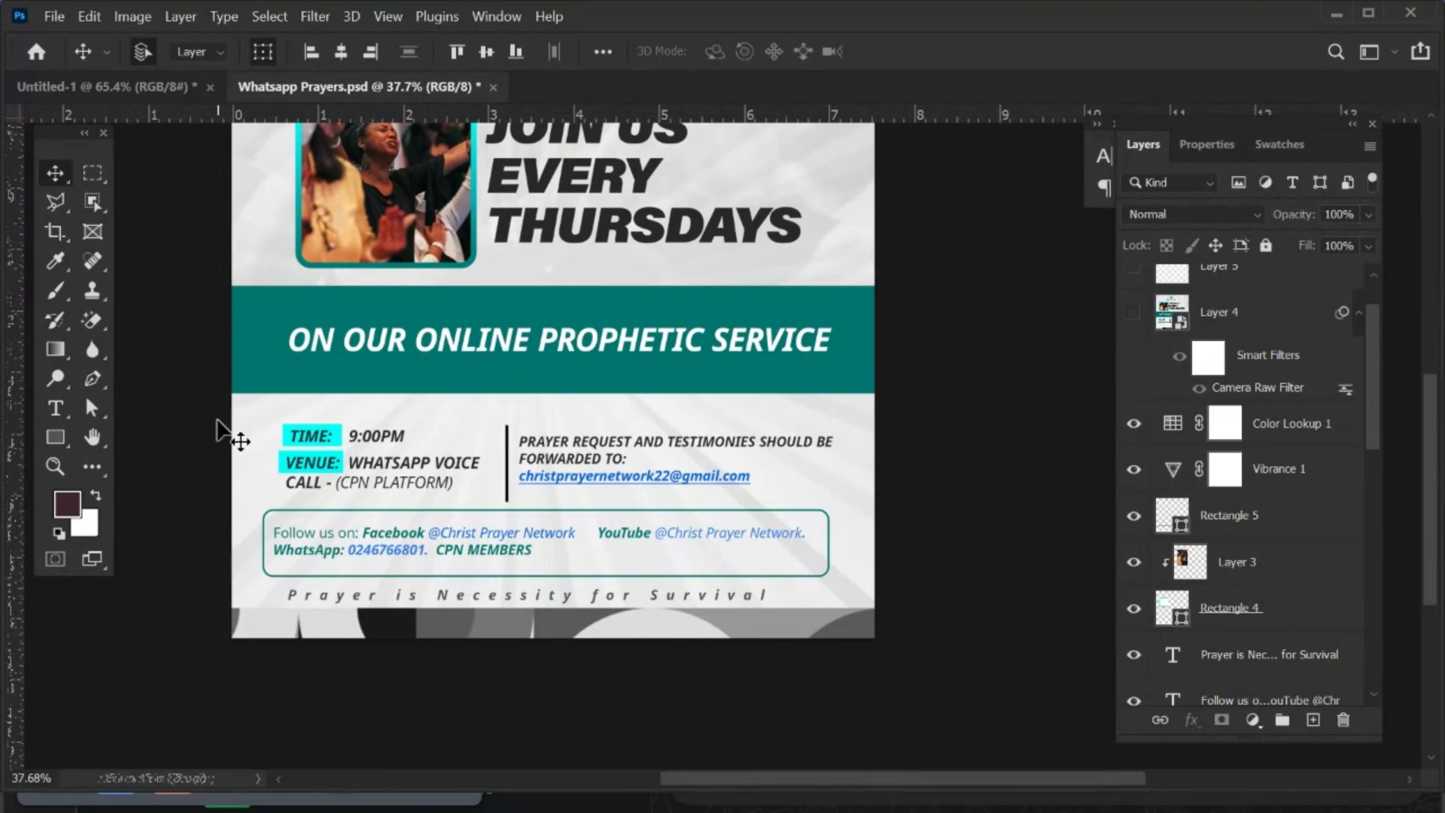
{"action": "left_click", "coordinate": [304, 429]}
{"action": "left_click_drag", "start_coordinate": [302, 426], "coordinate": [445, 453]}
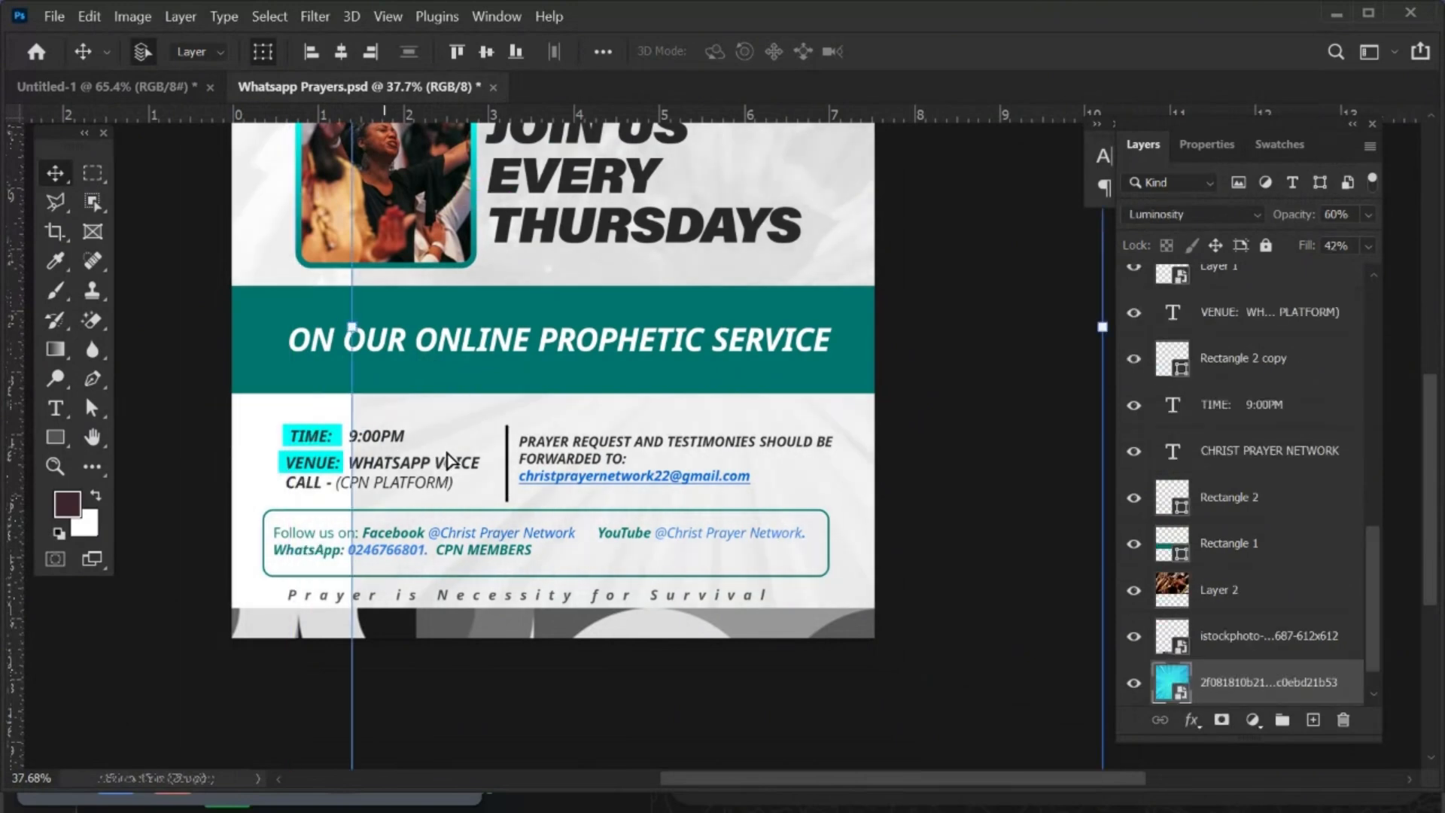
{"action": "key", "text": "ctrl+z"}
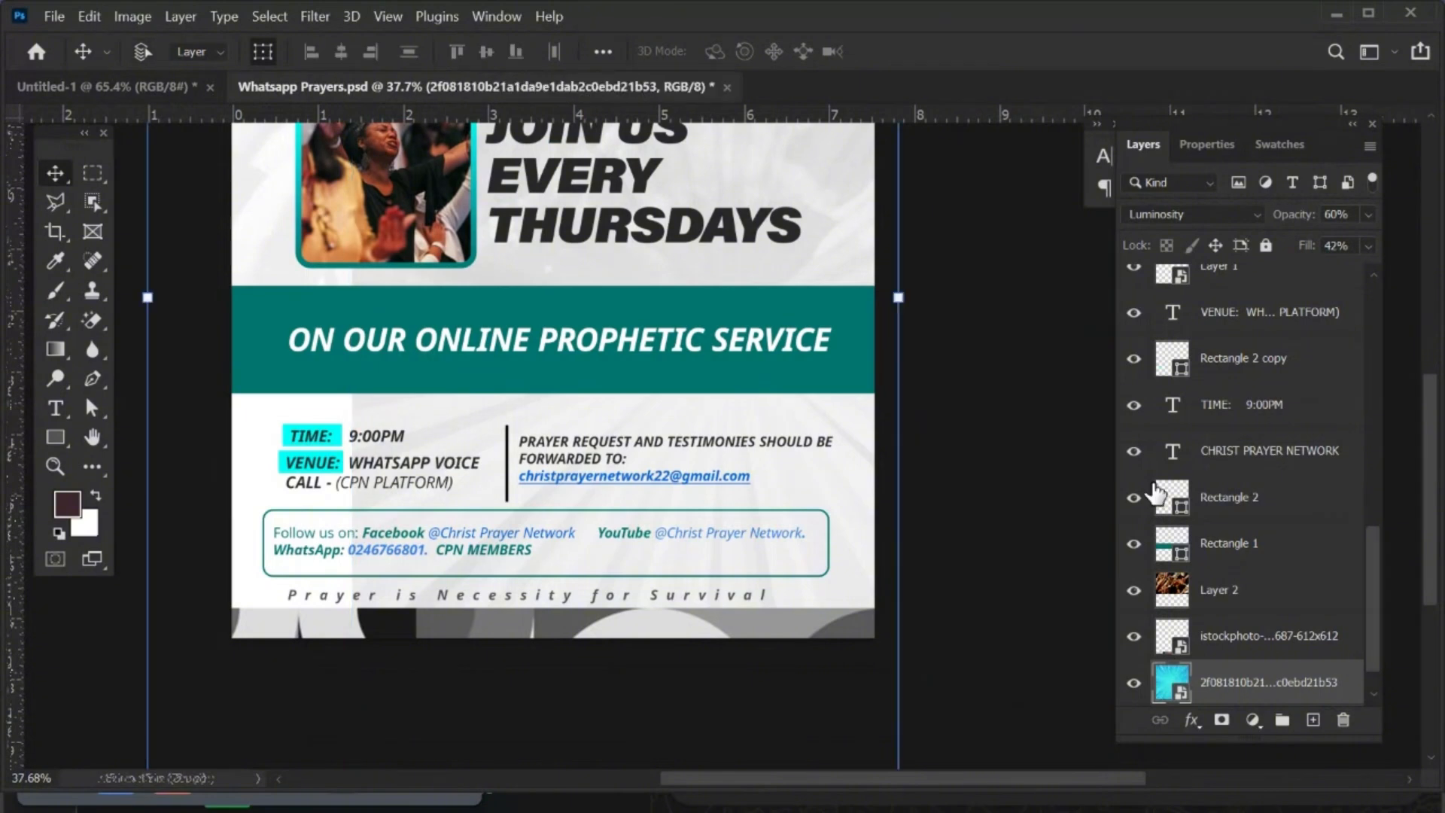
Hide the cyan background image layer and group all the time, venue, prayer request, social media and tagline layers below the green band.
{"action": "left_click", "coordinate": [1131, 685]}
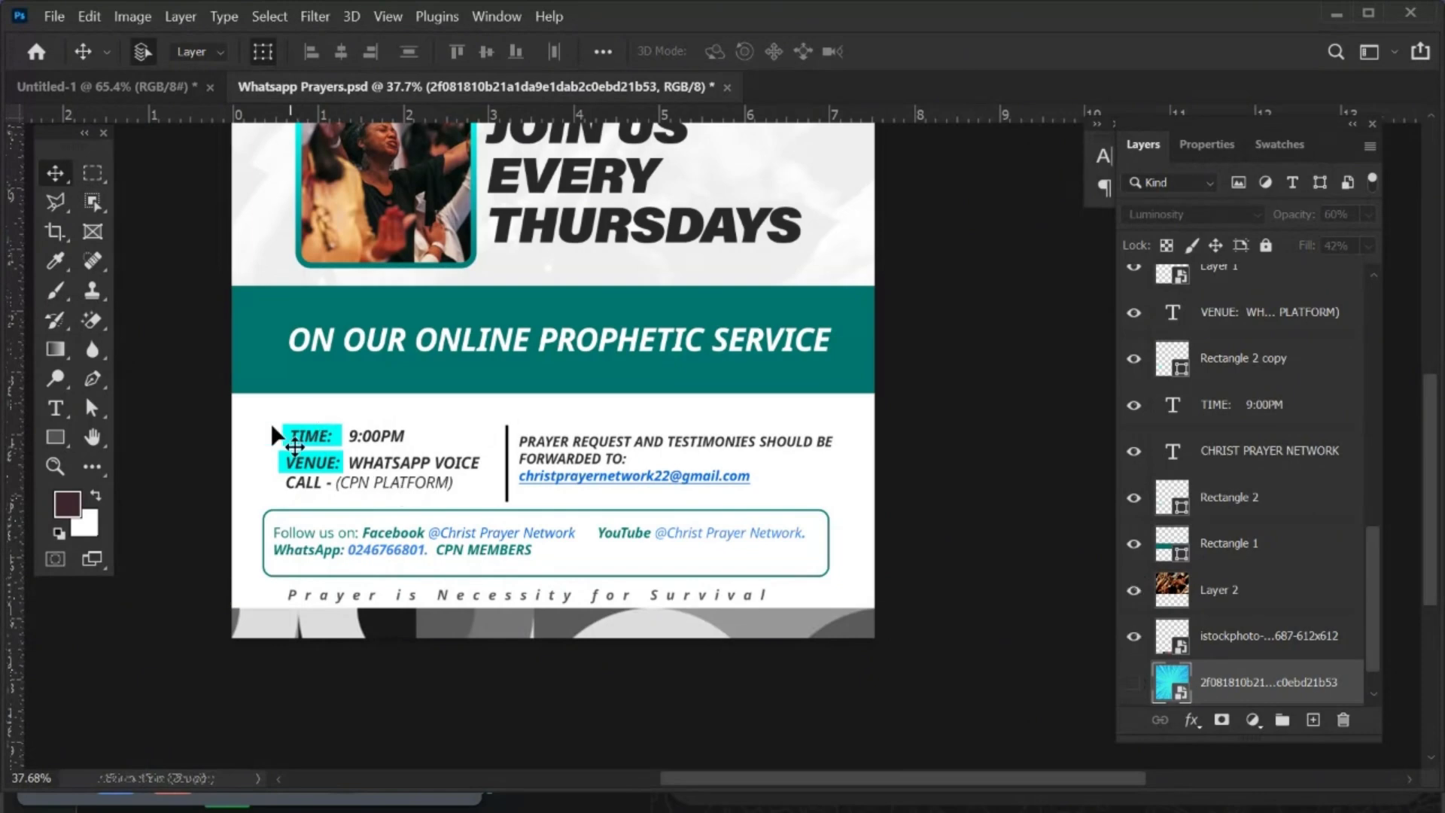
{"action": "left_click_drag", "start_coordinate": [241, 417], "coordinate": [630, 477]}
{"action": "left_click_drag", "start_coordinate": [712, 501], "coordinate": [845, 602]}
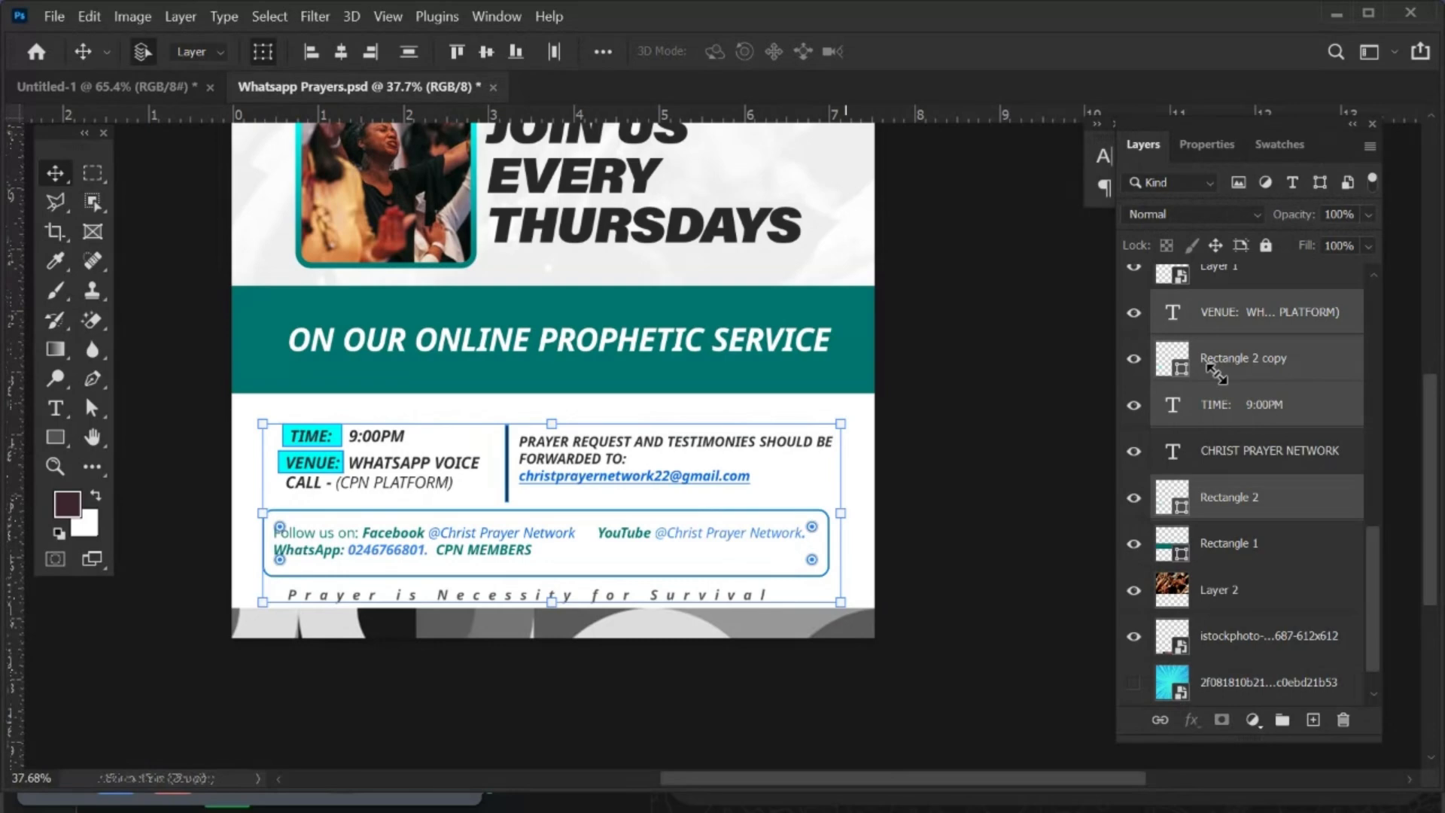
{"action": "key", "text": "m"}
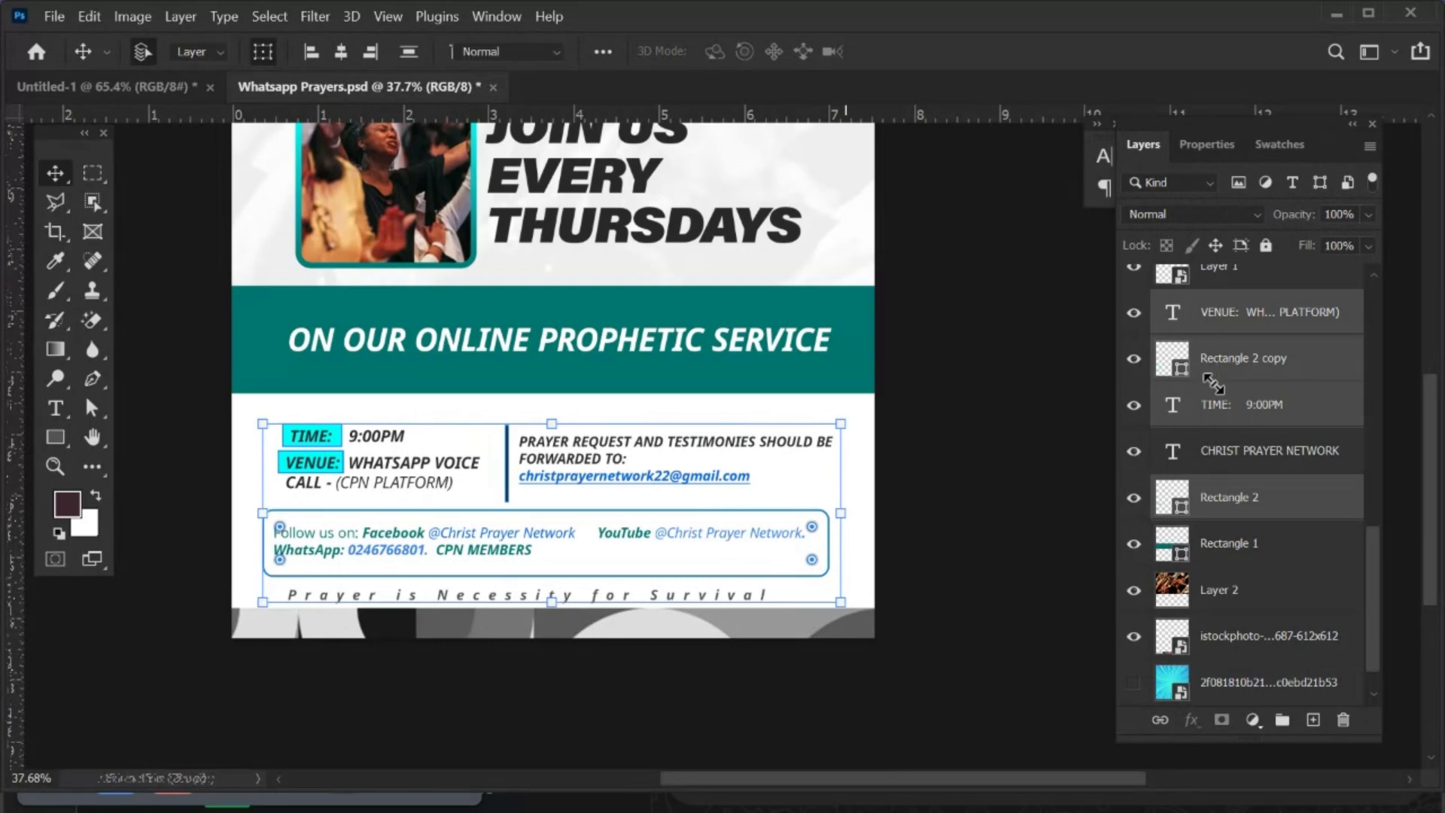
{"action": "key", "text": "space"}
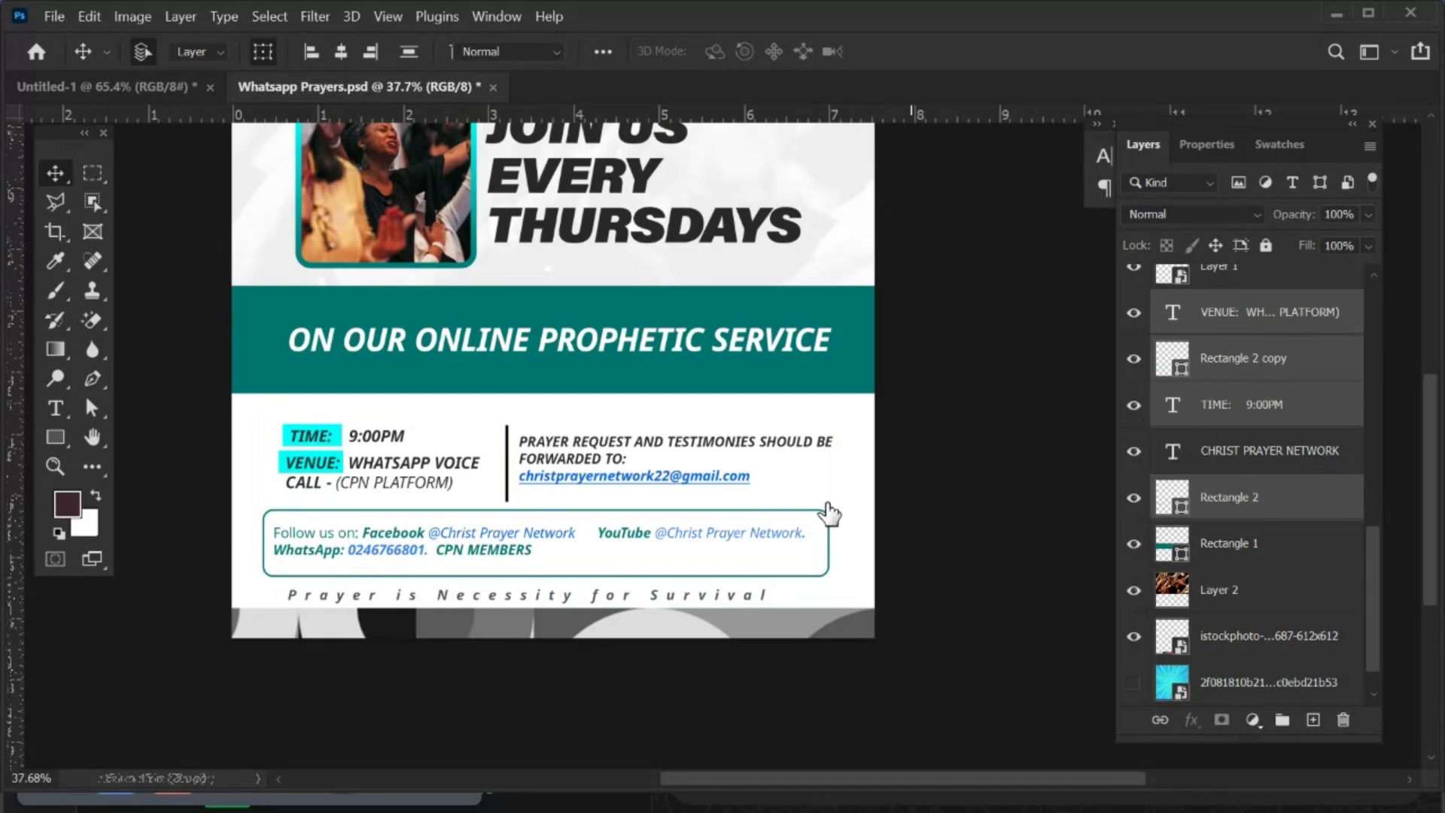
{"action": "key", "text": "ctrl+g"}
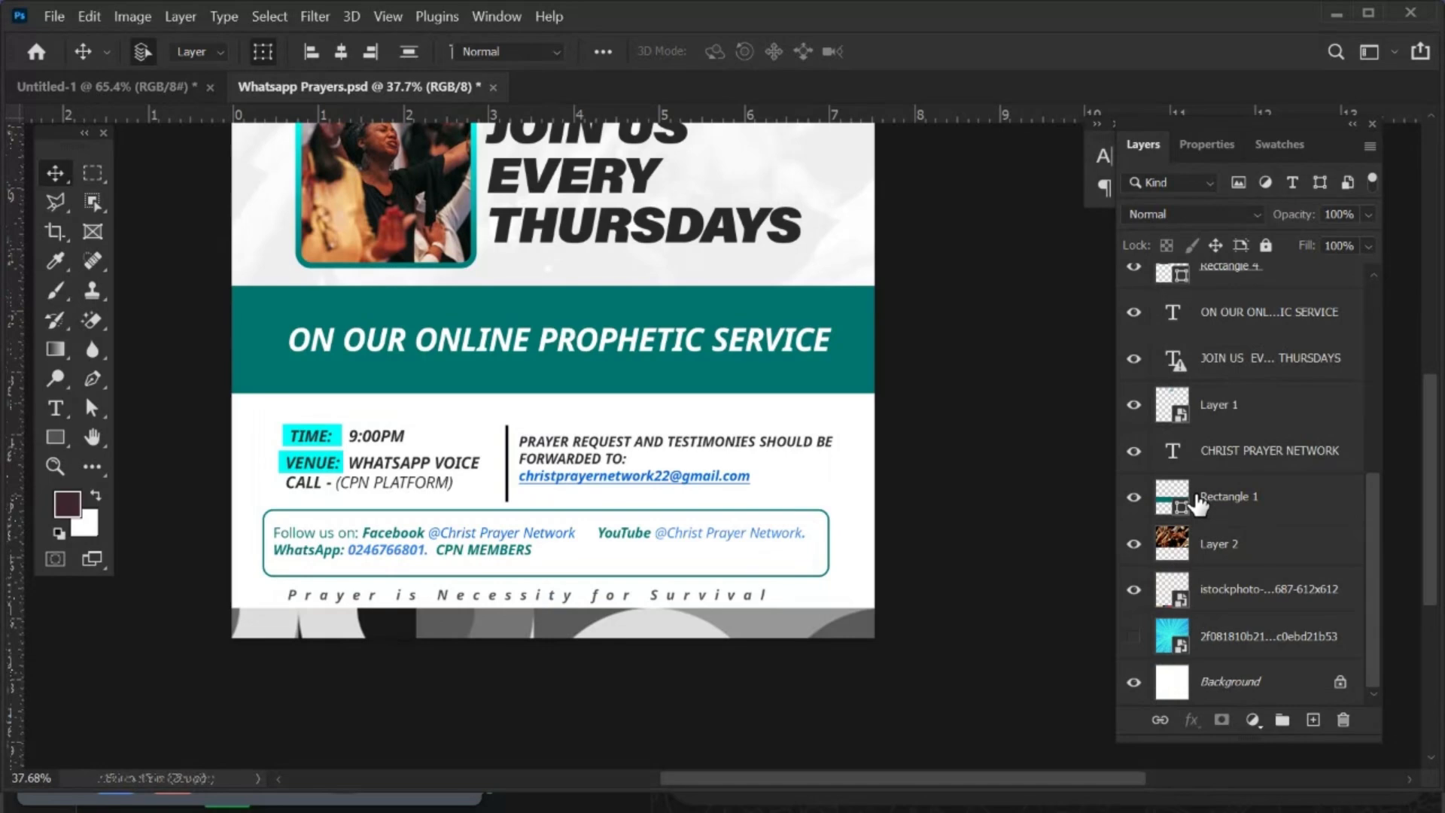
{"action": "key", "text": "ctrl+g"}
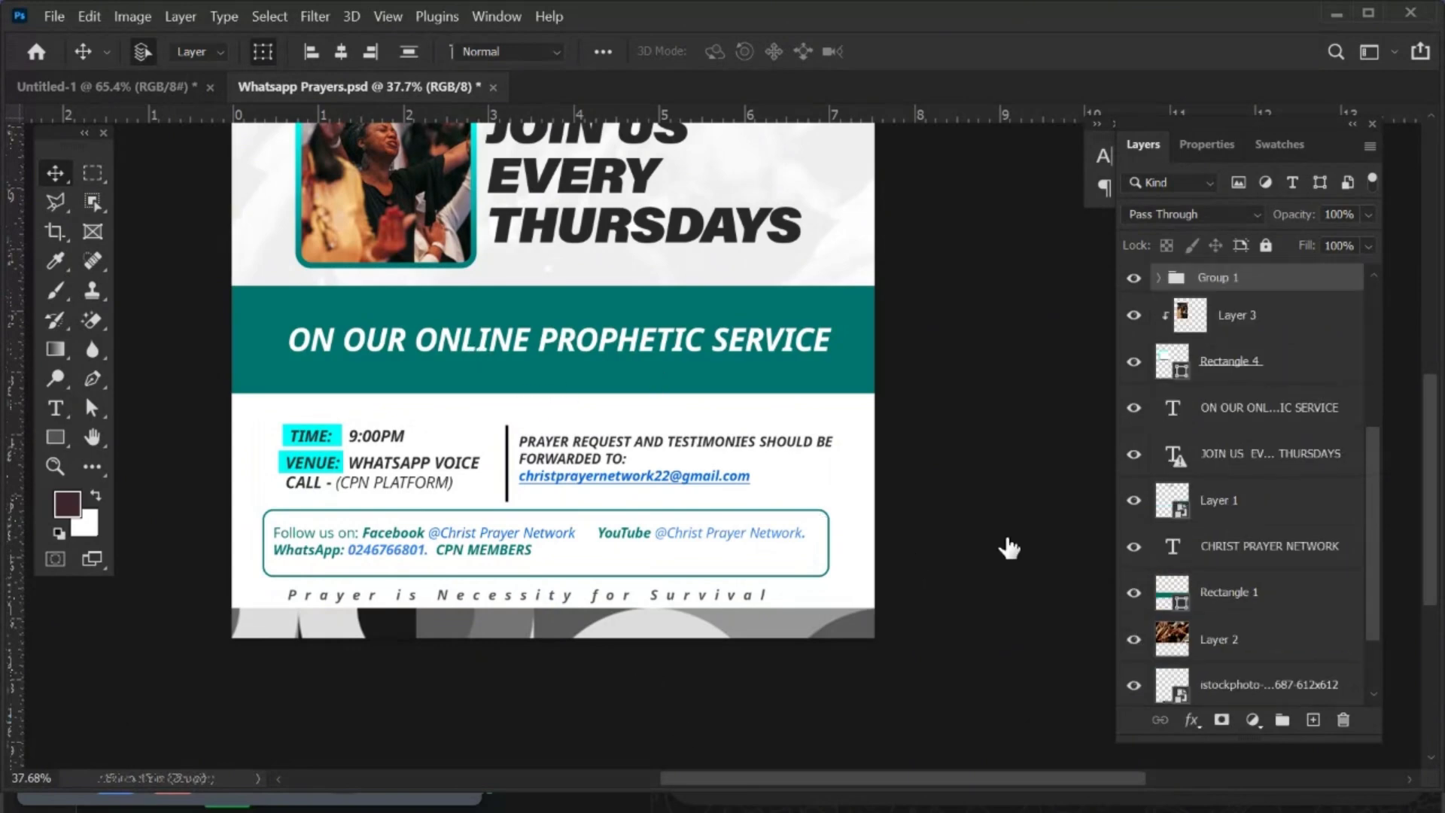
{"action": "key", "text": "g"}
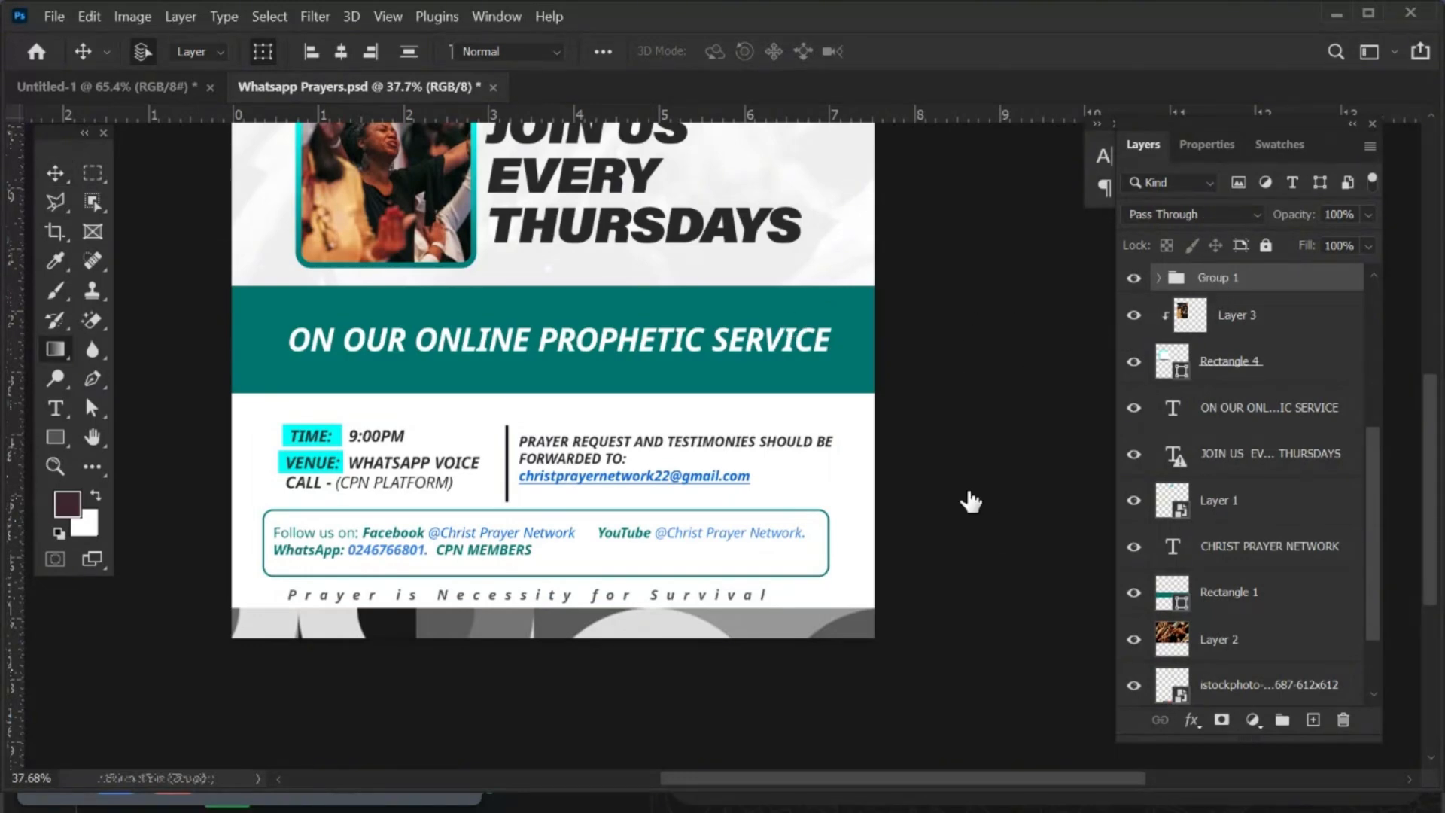
{"action": "left_click", "coordinate": [1015, 414]}
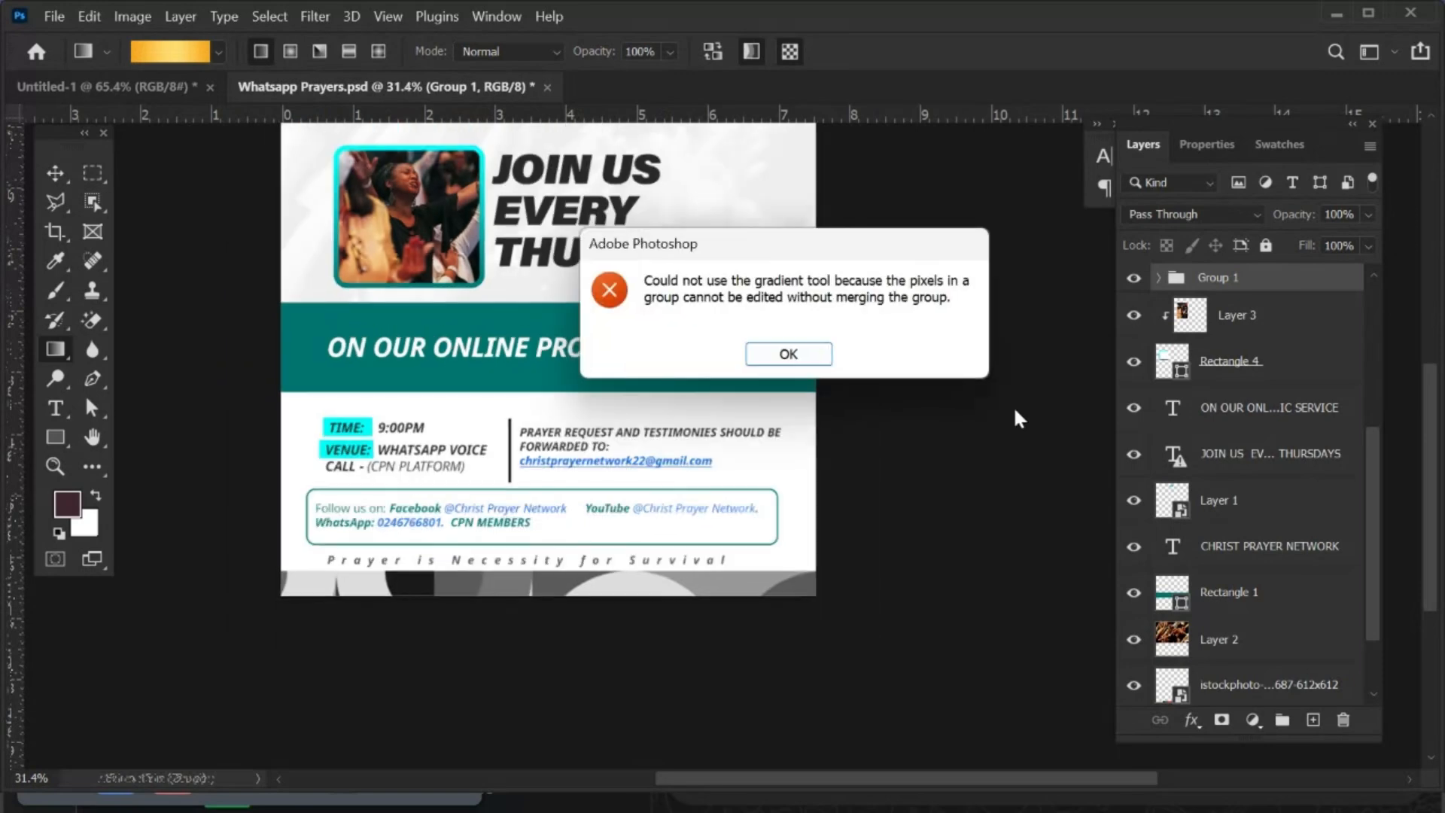
{"action": "left_click", "coordinate": [831, 353]}
{"action": "left_click", "coordinate": [55, 177]}
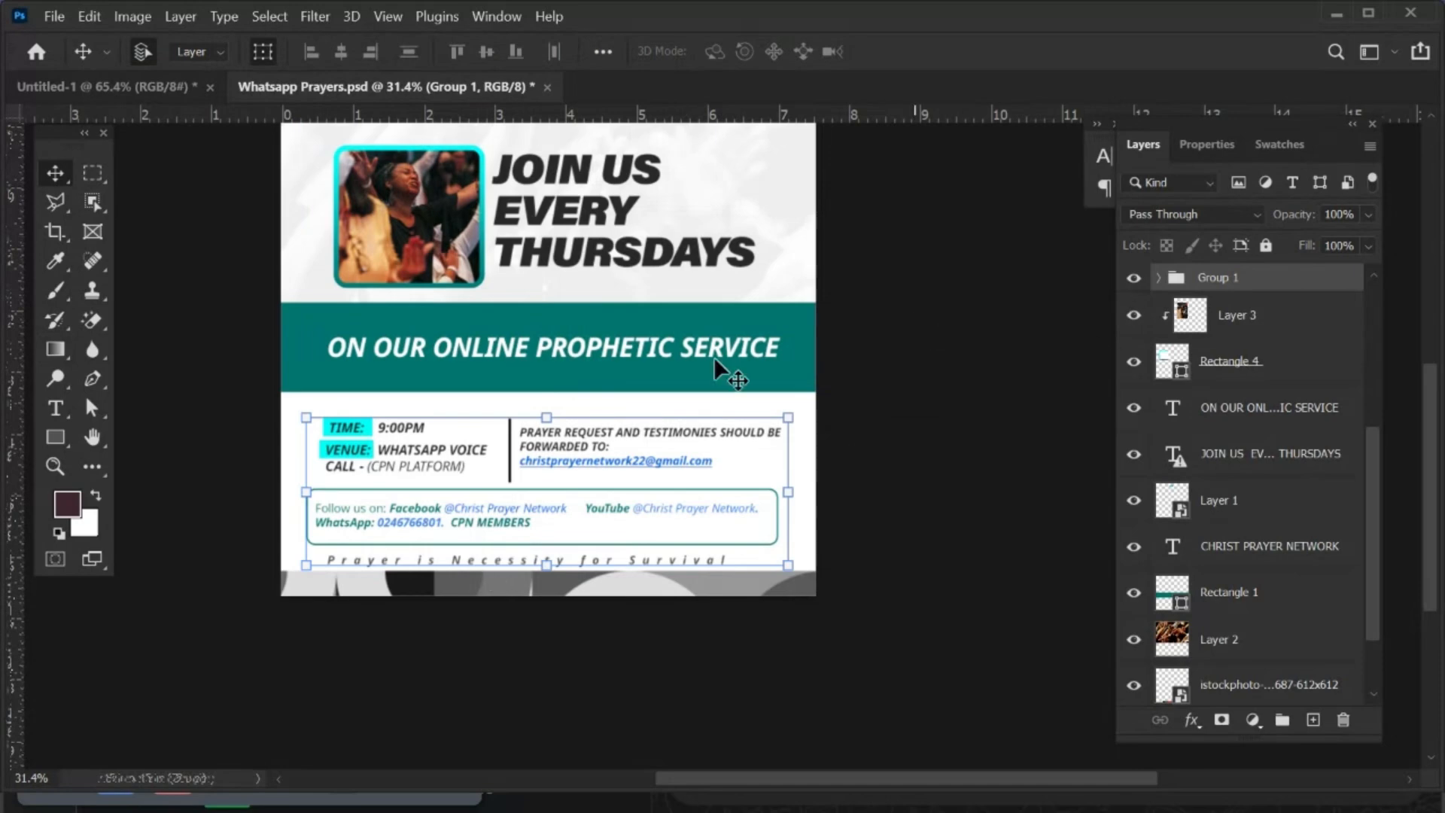
Duplicate Group 1 from Whatsapp Prayers.psd into Untitled-1 and switch to that document.
{"action": "scroll", "coordinate": [643, 357], "scroll_direction": "down", "scroll_amount": 2}
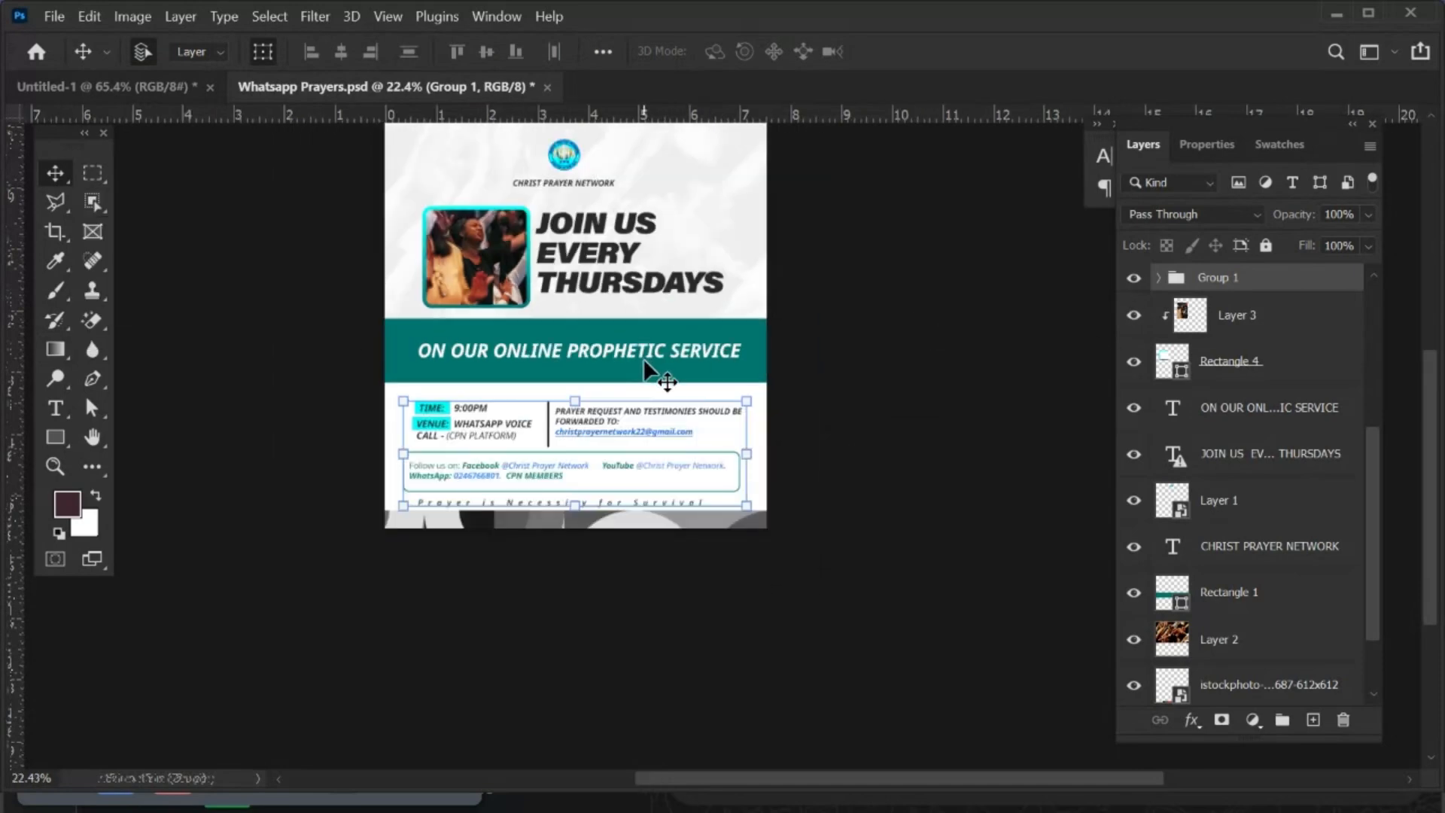
{"action": "left_click_drag", "start_coordinate": [607, 315], "coordinate": [627, 396]}
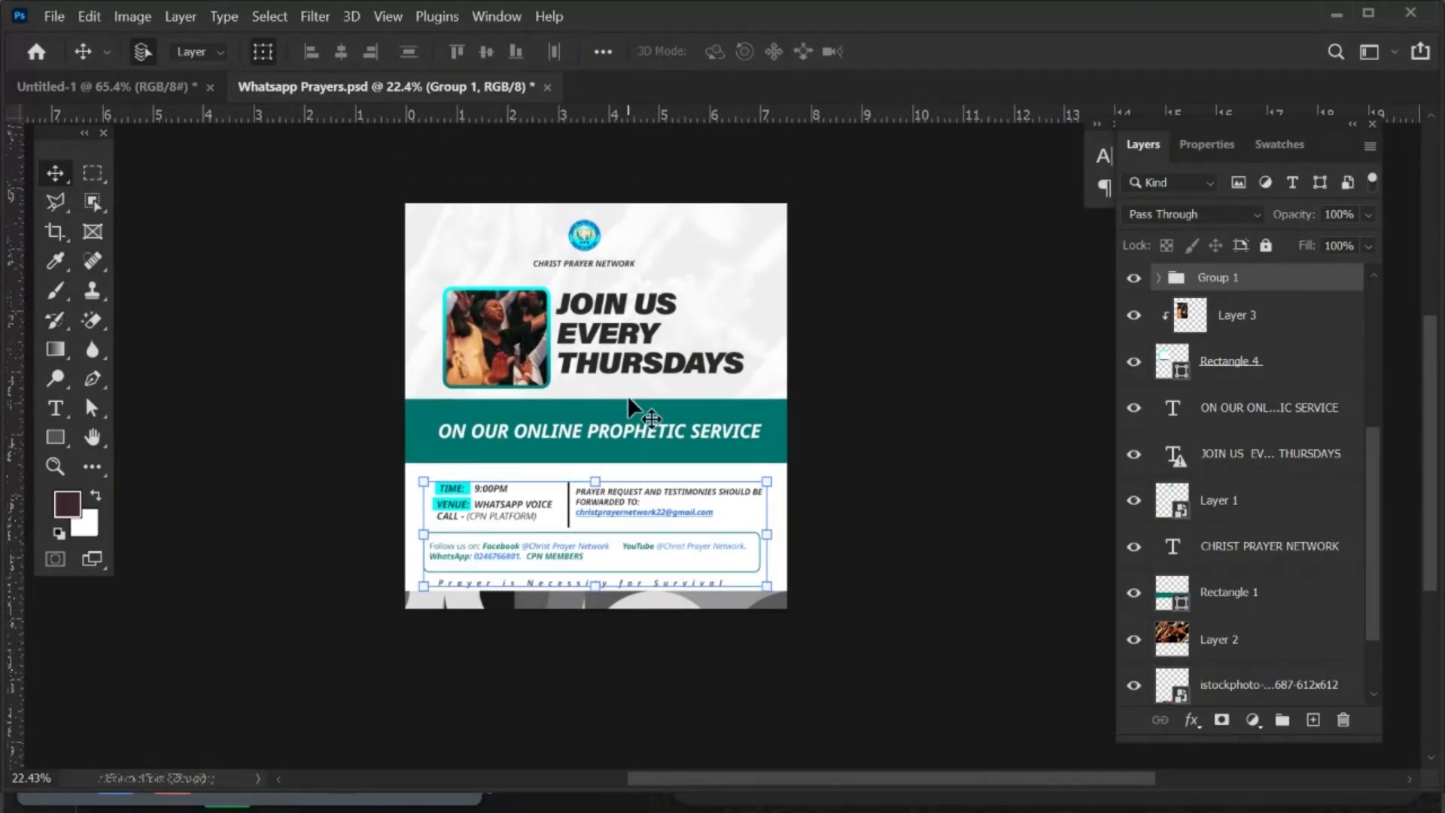
{"action": "right_click", "coordinate": [1202, 281]}
{"action": "left_click", "coordinate": [1229, 114]}
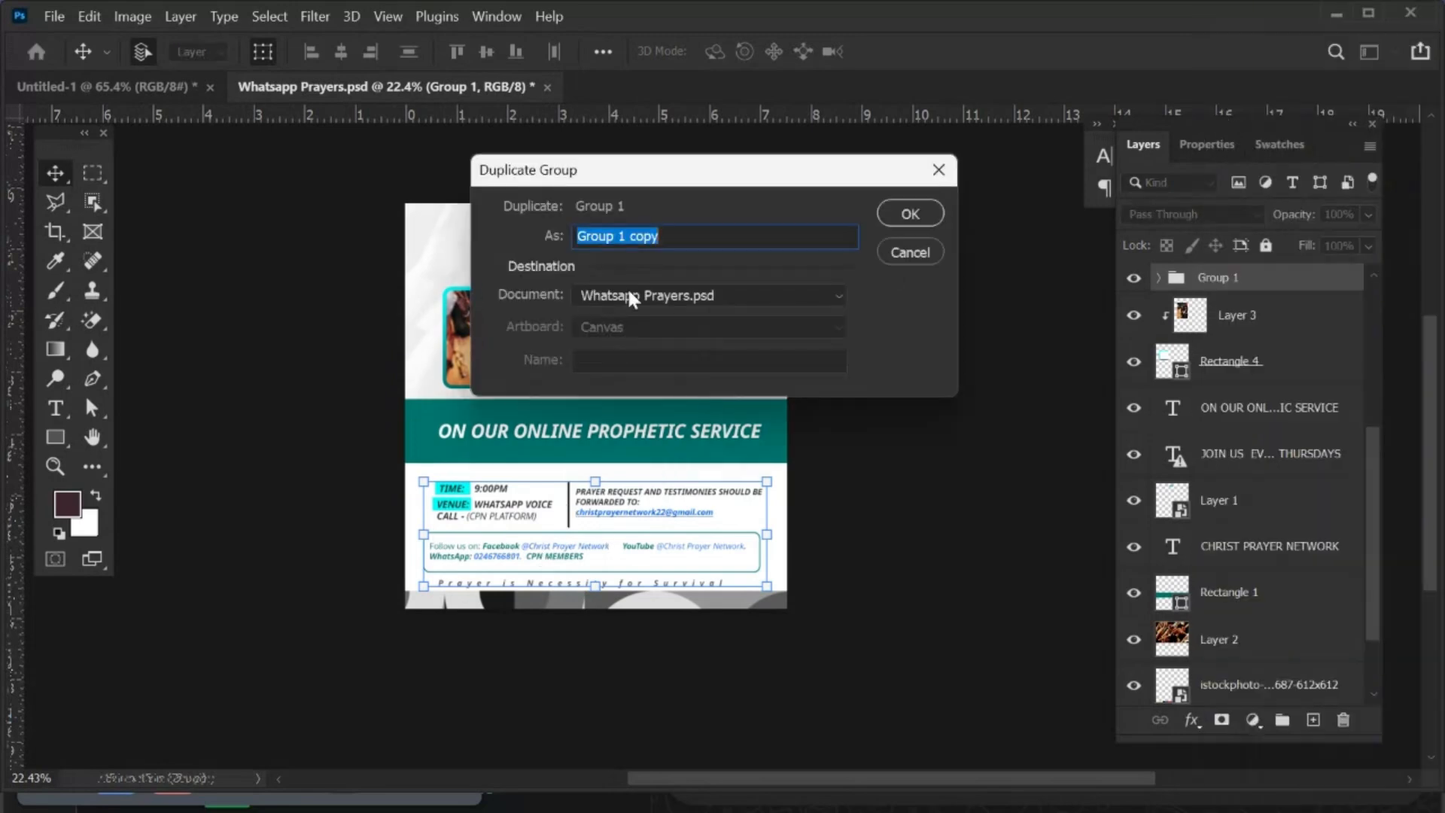
{"action": "left_click", "coordinate": [644, 294]}
{"action": "left_click", "coordinate": [646, 316]}
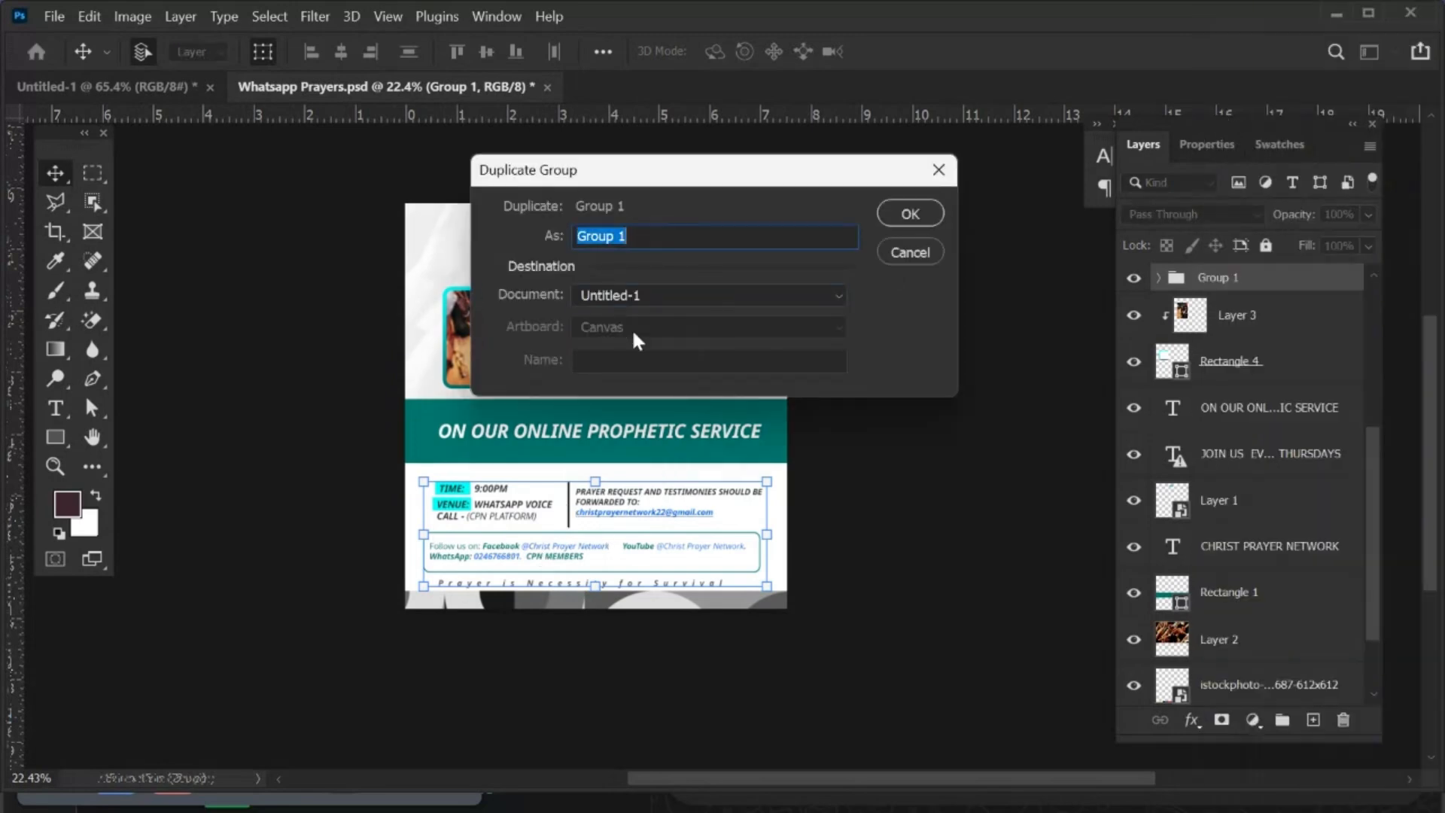
{"action": "left_click", "coordinate": [910, 214]}
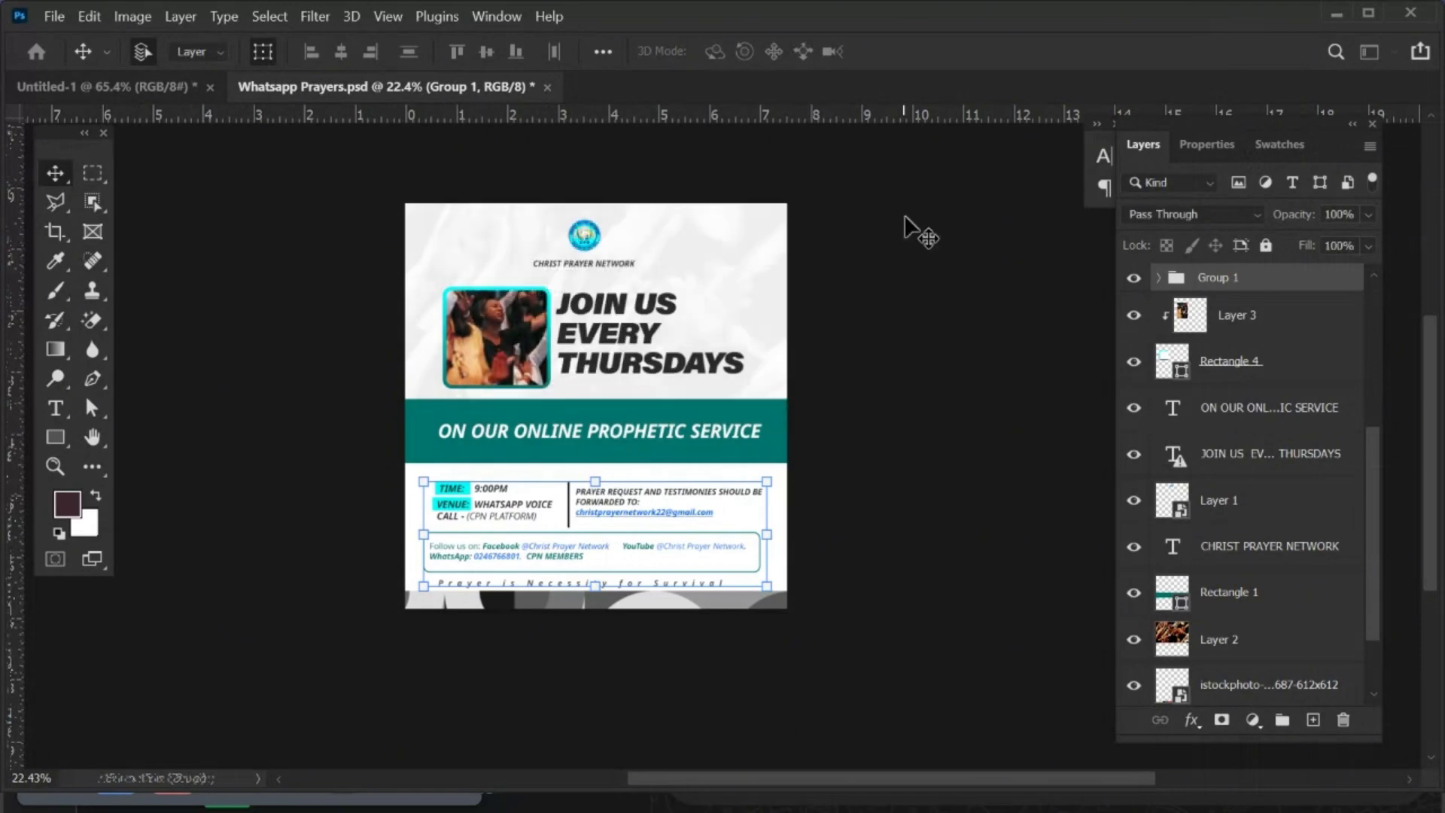
{"action": "left_click", "coordinate": [148, 86]}
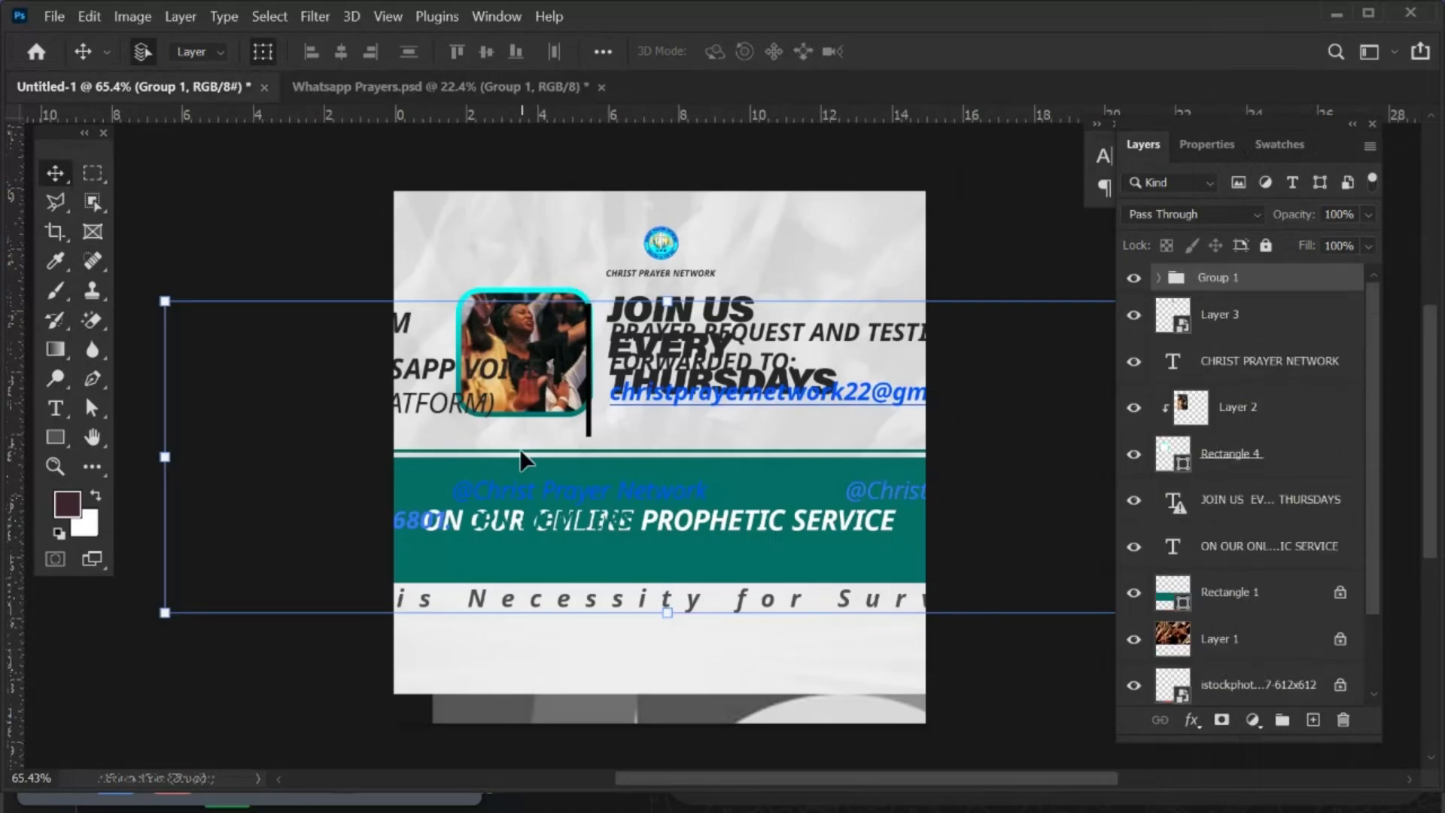
Scale Group 1 to about 26.58% and place it below the green band, above the grey pattern strip.
{"action": "scroll", "coordinate": [546, 424], "scroll_direction": "down", "scroll_amount": 2}
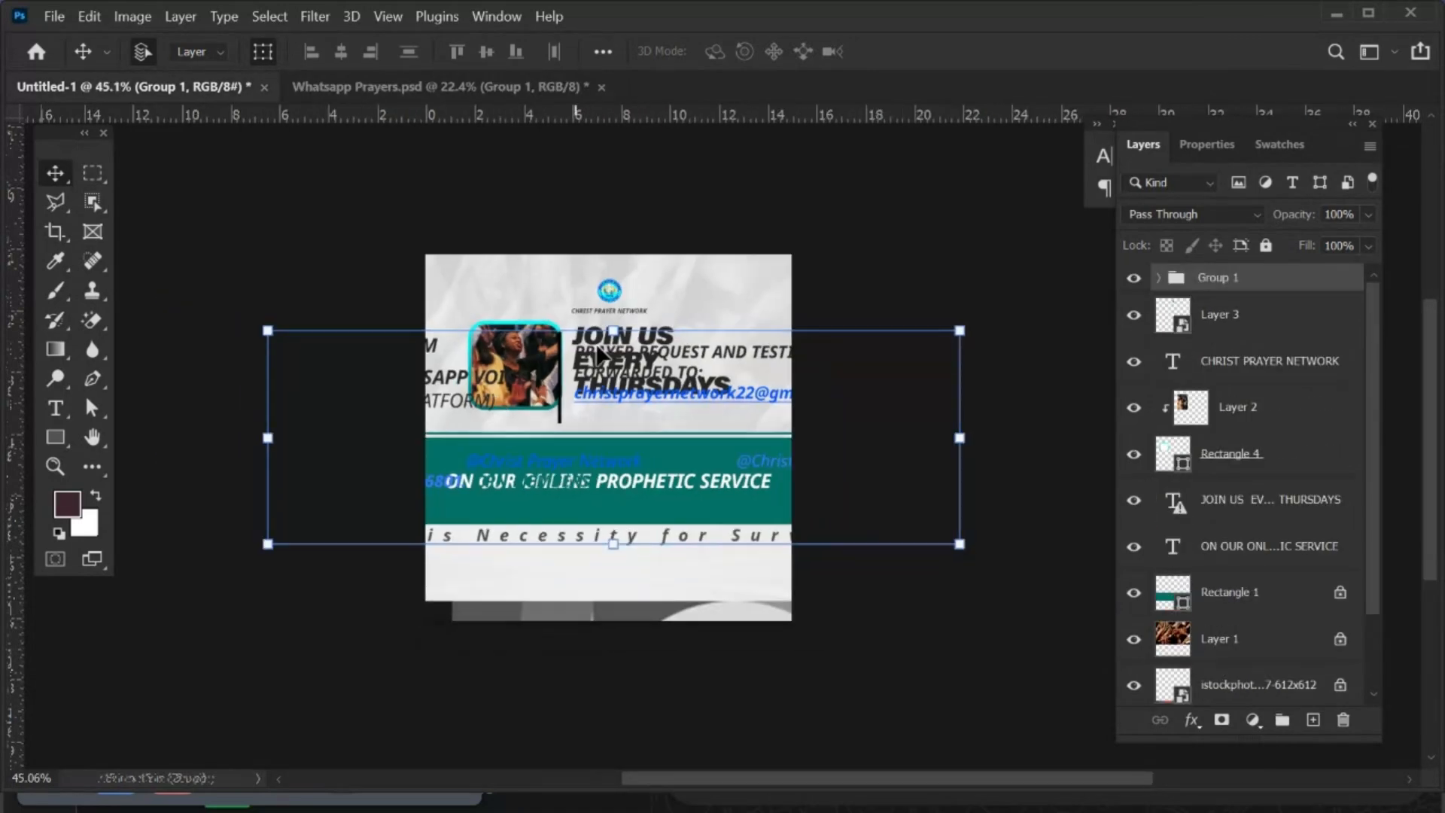
{"action": "left_click", "coordinate": [610, 331]}
{"action": "left_click_drag", "start_coordinate": [610, 330], "coordinate": [572, 335]}
{"action": "scroll", "coordinate": [611, 460], "scroll_direction": "up", "scroll_amount": 2}
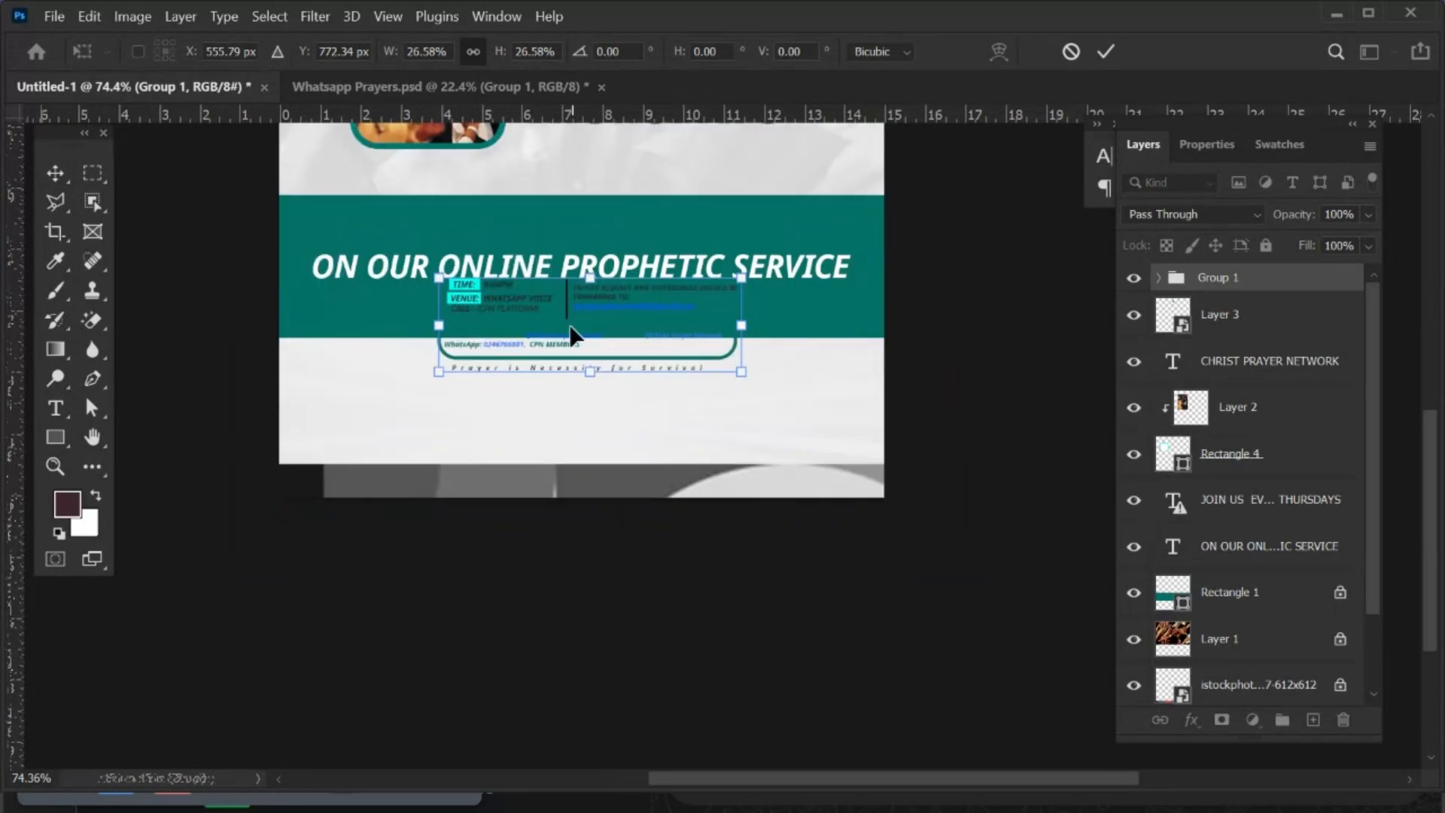
{"action": "mouse_move", "coordinate": [565, 364]}
{"action": "left_mouse_down"}
{"action": "mouse_move", "coordinate": [558, 395]}
{"action": "mouse_move", "coordinate": [557, 374]}
{"action": "left_mouse_up"}
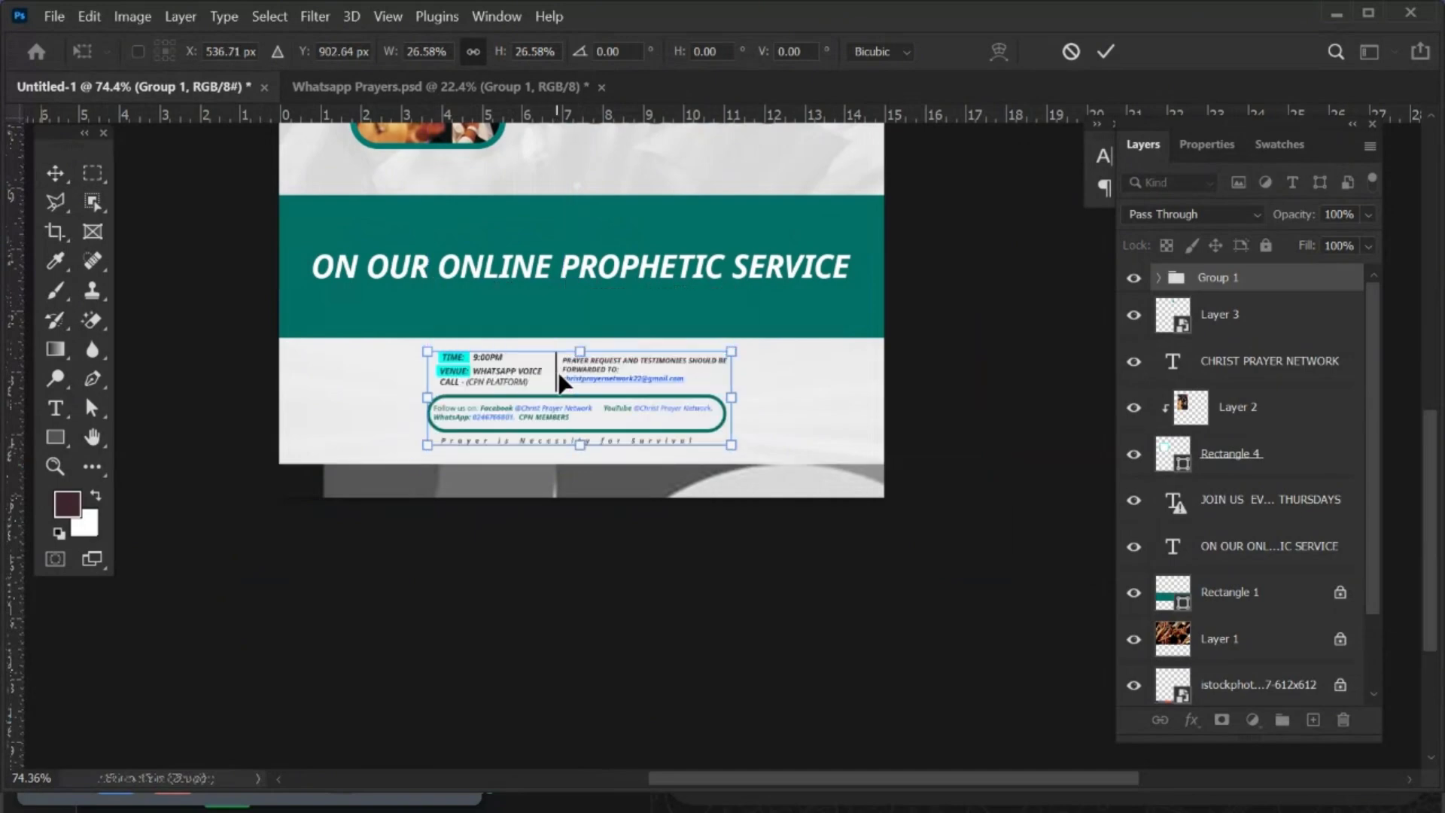
{"action": "left_click", "coordinate": [1104, 54]}
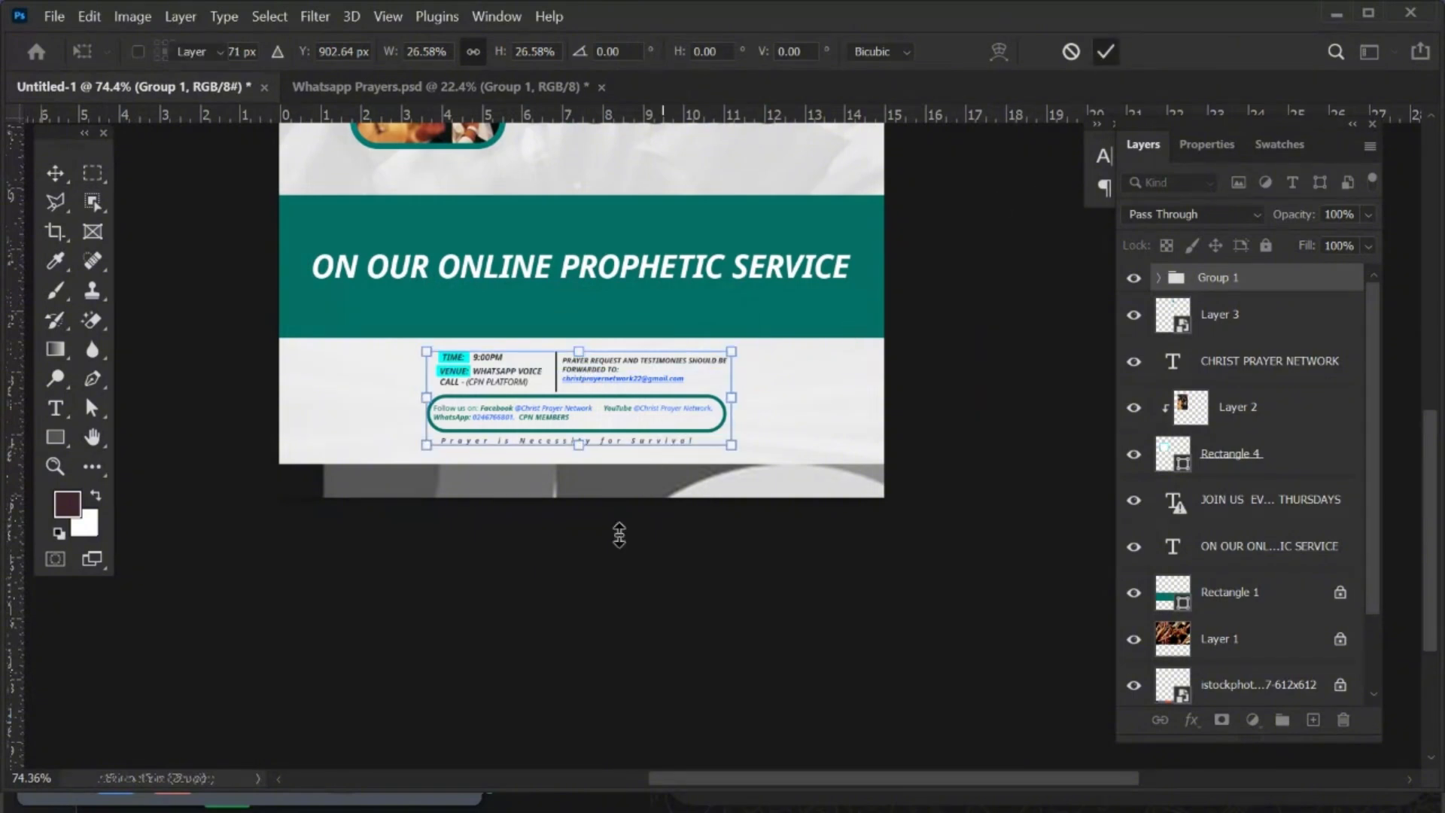
Scale the time and venue layers below the green band to about 131.30% and move them near the flyer's left edge.
{"action": "scroll", "coordinate": [452, 384], "scroll_direction": "up", "scroll_amount": 4}
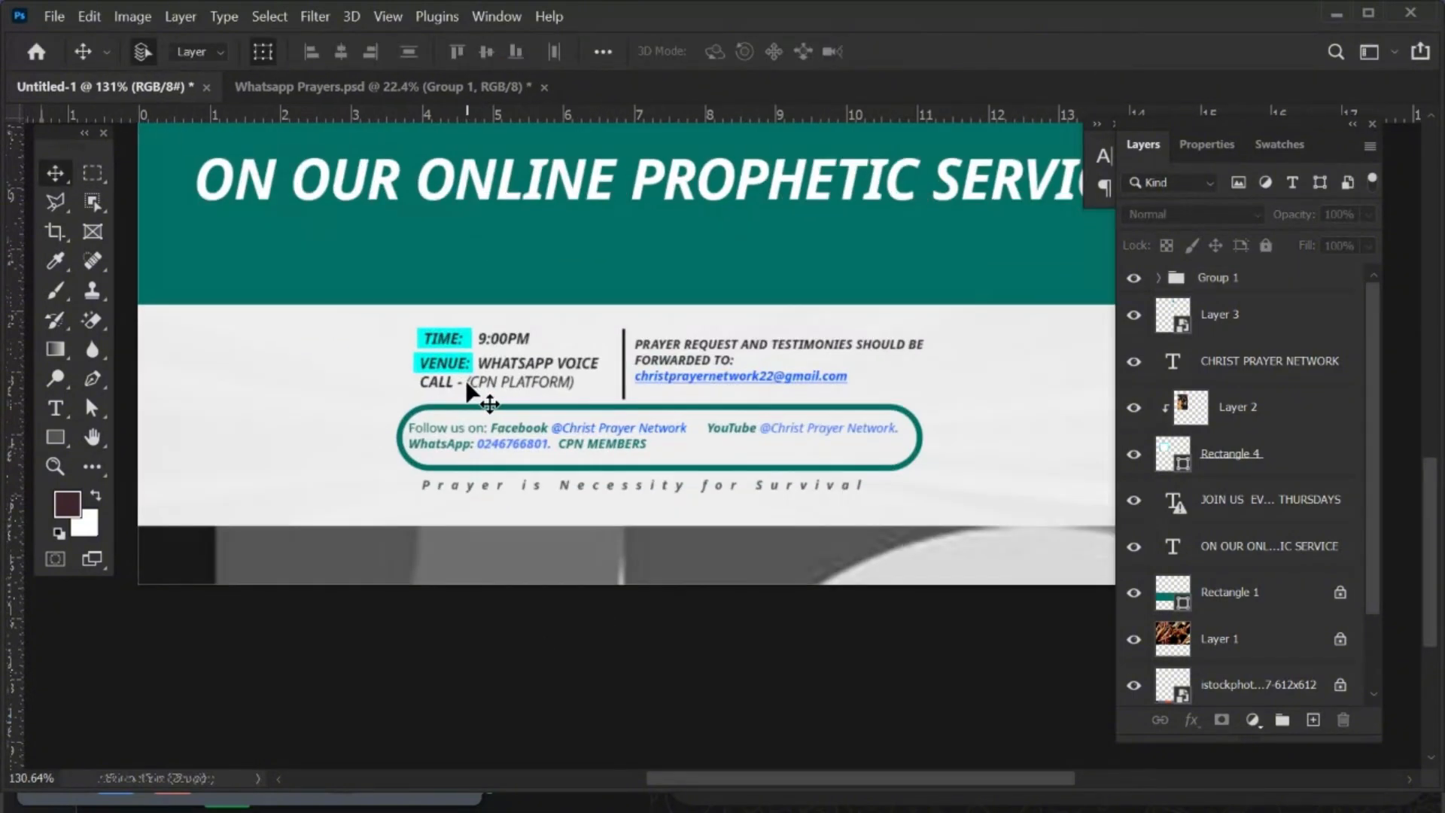
{"action": "left_click_drag", "start_coordinate": [332, 336], "coordinate": [579, 378]}
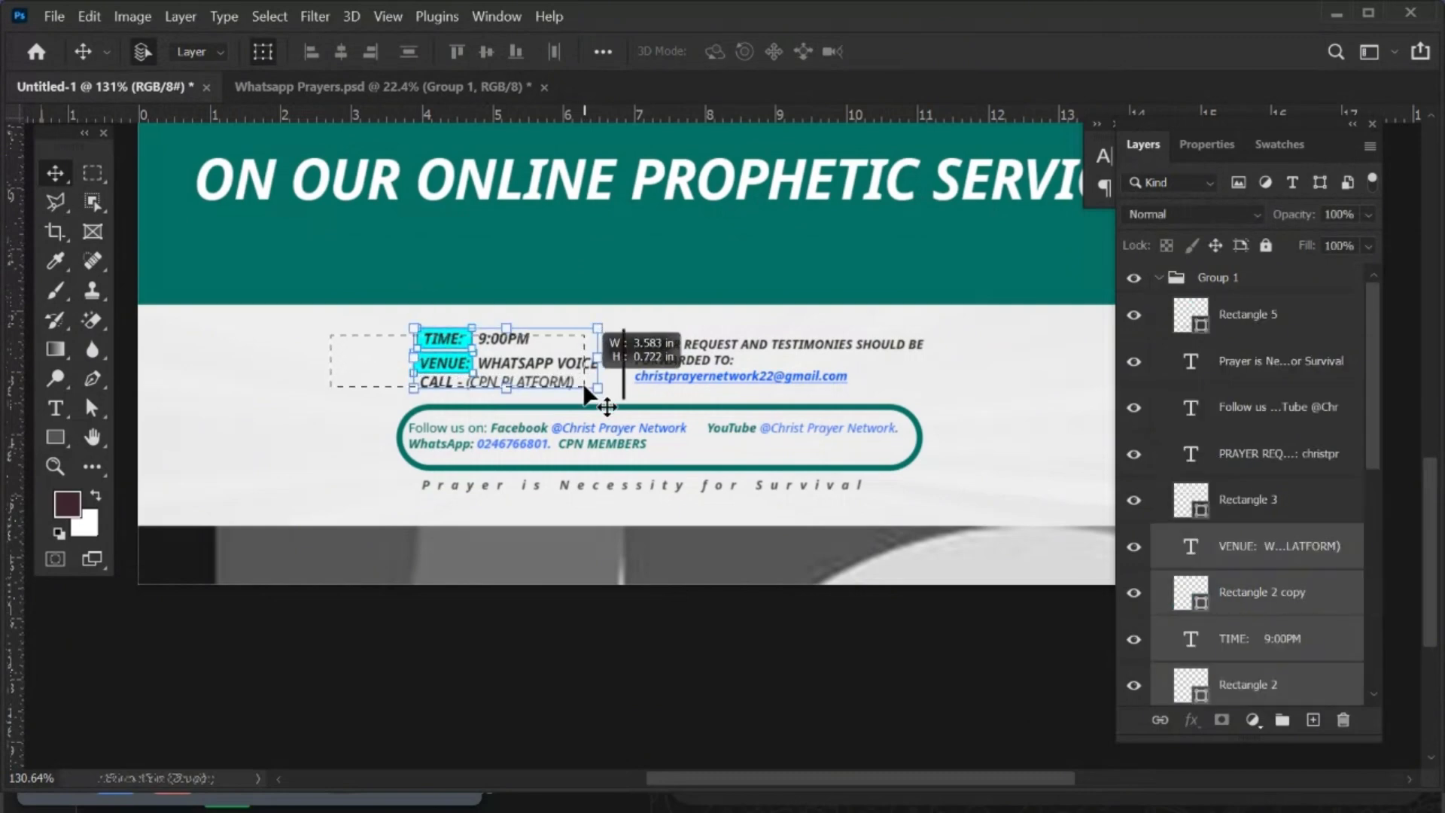
{"action": "scroll", "coordinate": [583, 383], "scroll_direction": "down", "scroll_amount": 4}
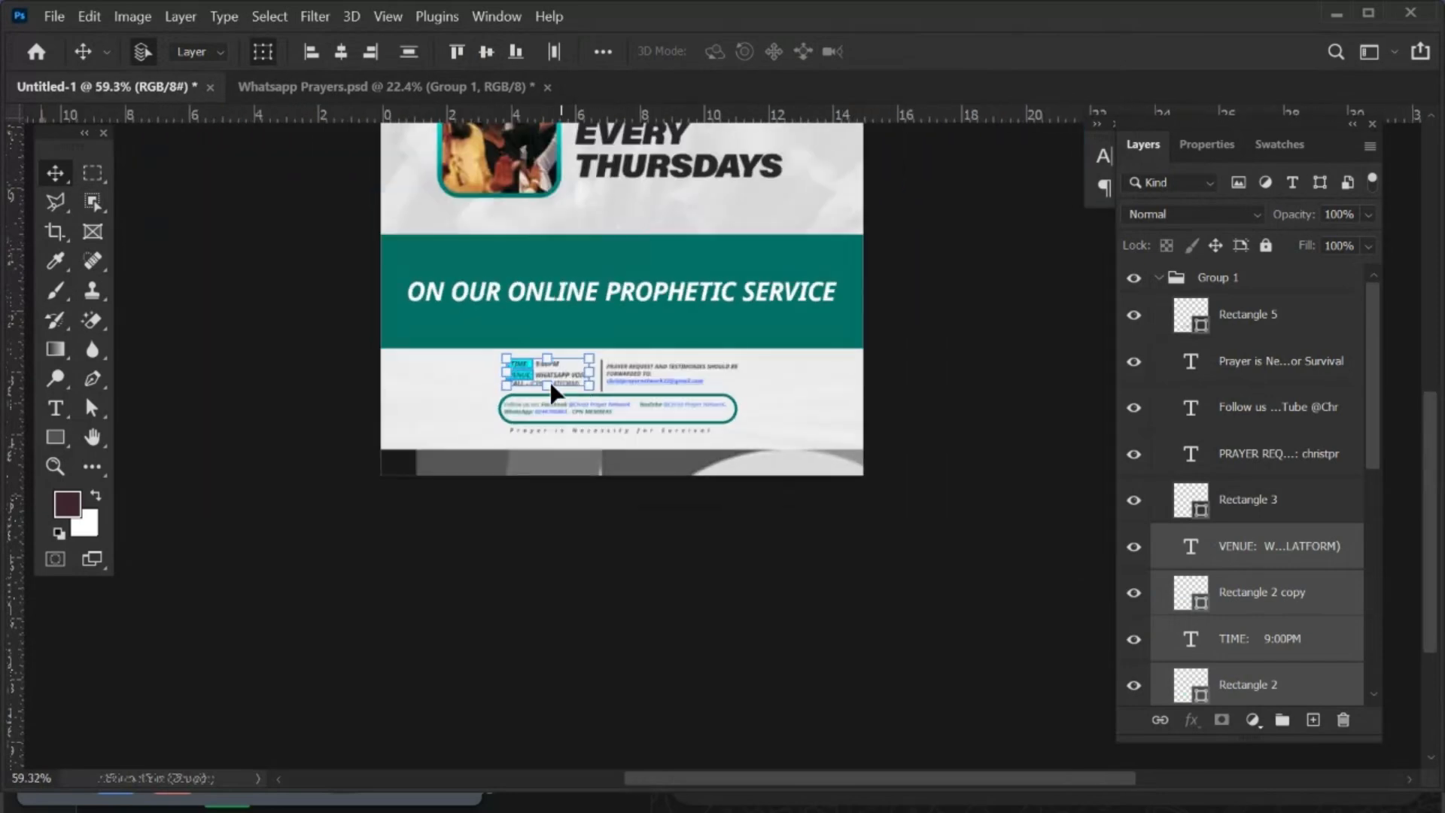
{"action": "left_click_drag", "start_coordinate": [497, 373], "coordinate": [473, 373]}
{"action": "left_click_drag", "start_coordinate": [489, 368], "coordinate": [429, 367]}
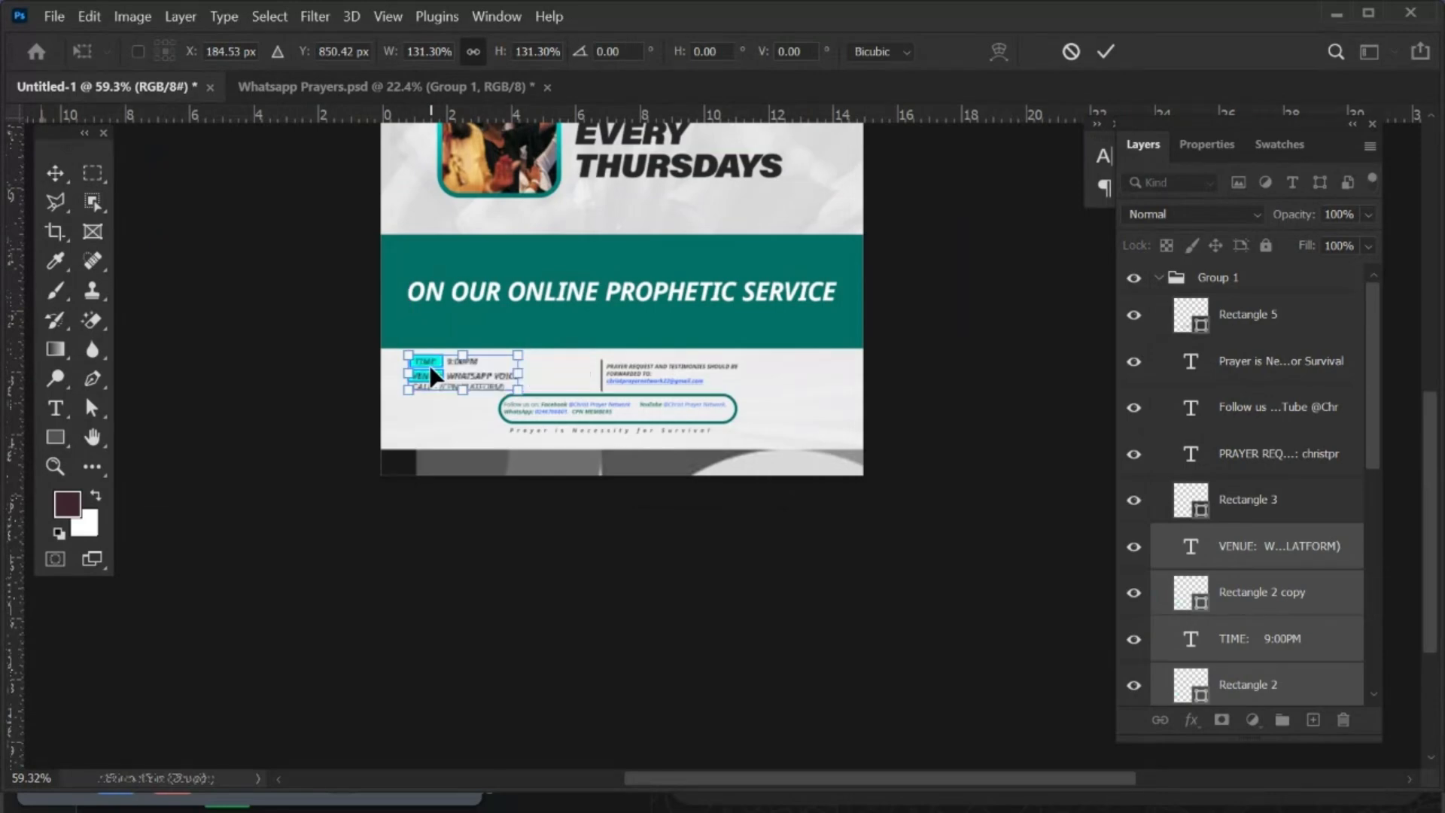
{"action": "key", "text": "Return"}
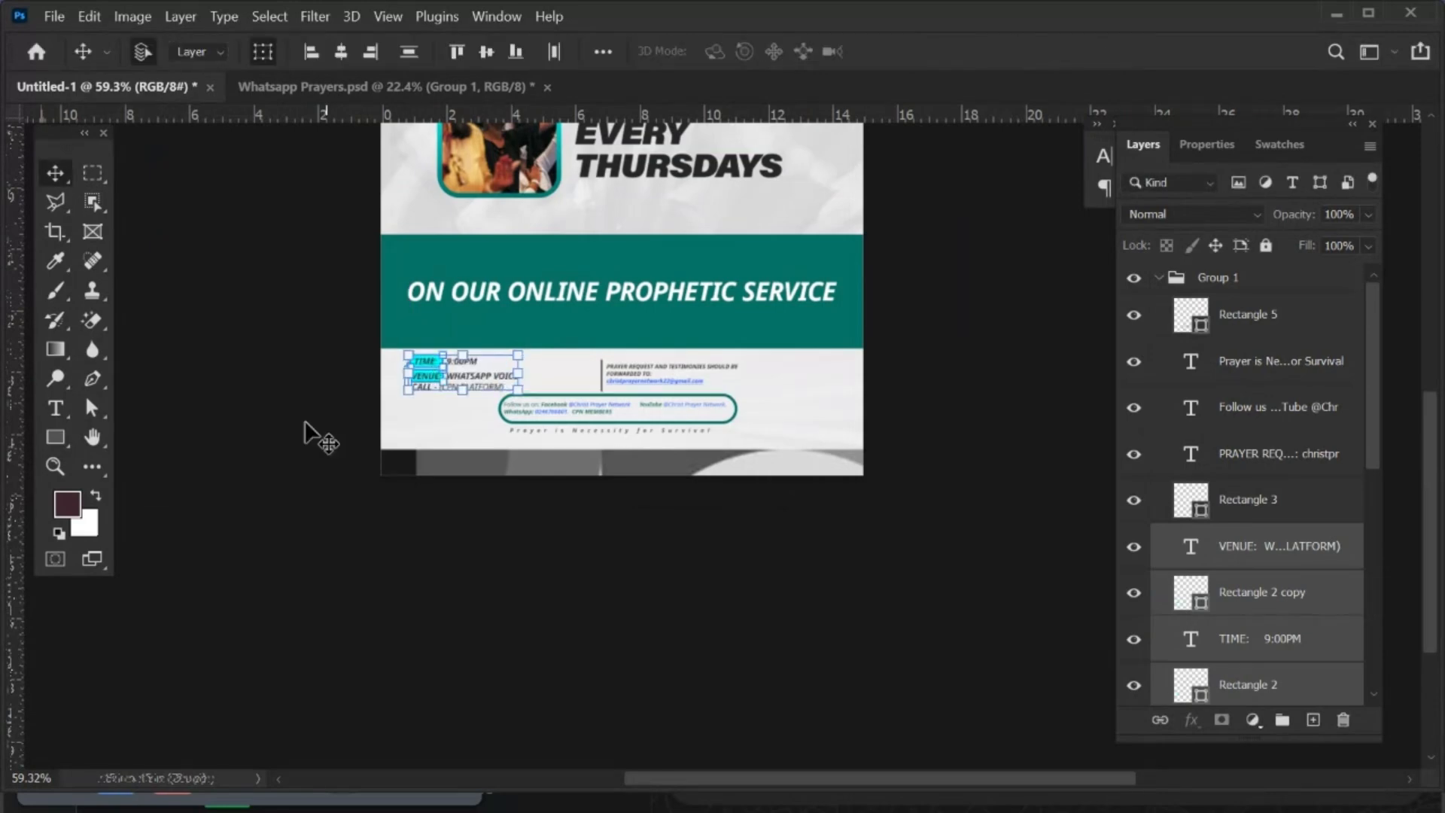
Move the social media box and the tagline down, away from the time and venue details.
{"action": "left_click", "coordinate": [288, 383]}
{"action": "left_click_drag", "start_coordinate": [463, 400], "coordinate": [568, 428]}
{"action": "left_click", "coordinate": [463, 478]}
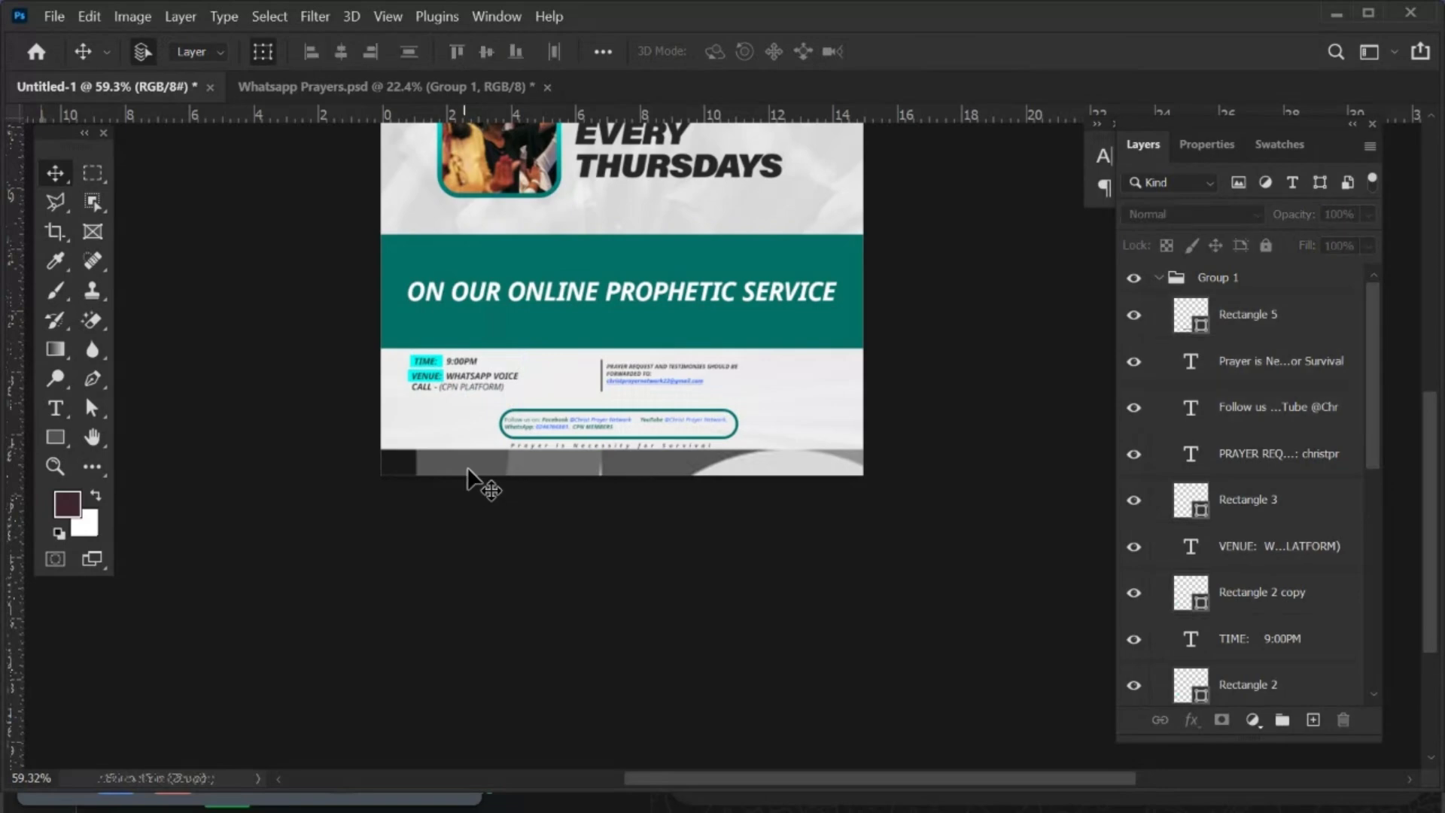
Unlock the istockphoto image layer, move it slightly down toward the flyer's lower edge and lock its position again.
{"action": "scroll", "coordinate": [1241, 565], "scroll_direction": "down", "scroll_amount": 10}
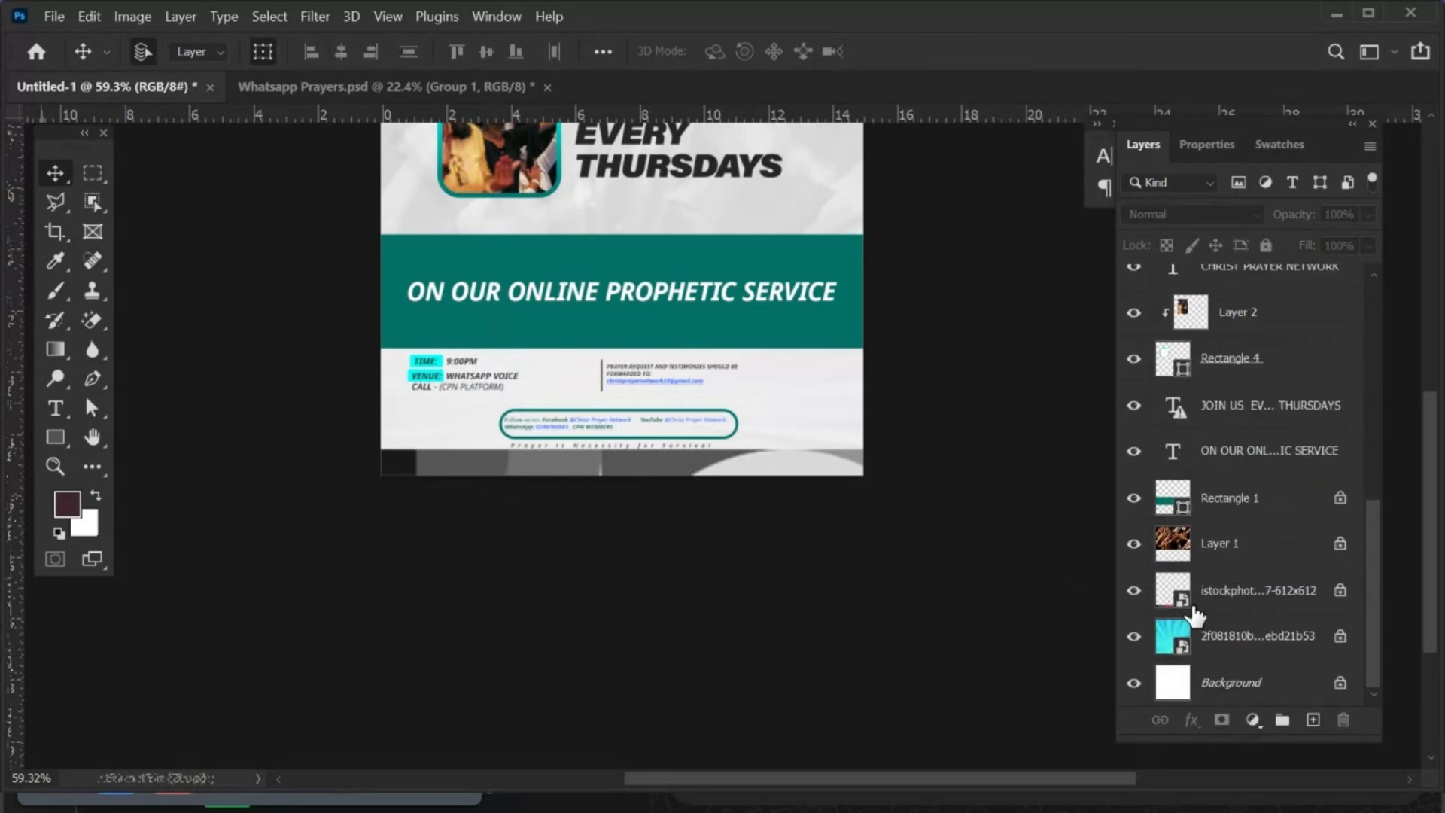
{"action": "left_click", "coordinate": [1340, 591]}
{"action": "left_click_drag", "start_coordinate": [592, 468], "coordinate": [588, 488]}
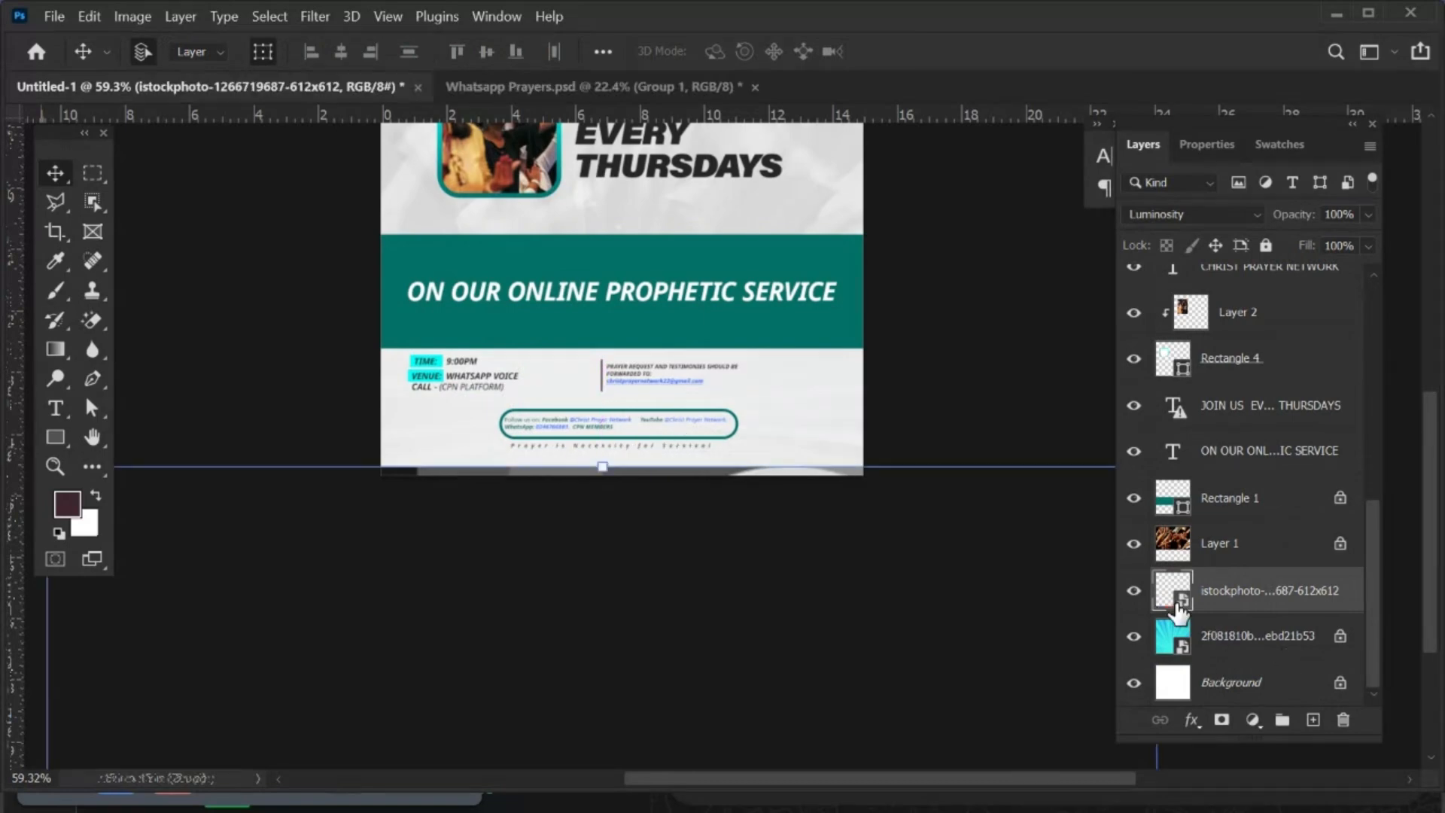
{"action": "left_click", "coordinate": [1213, 247]}
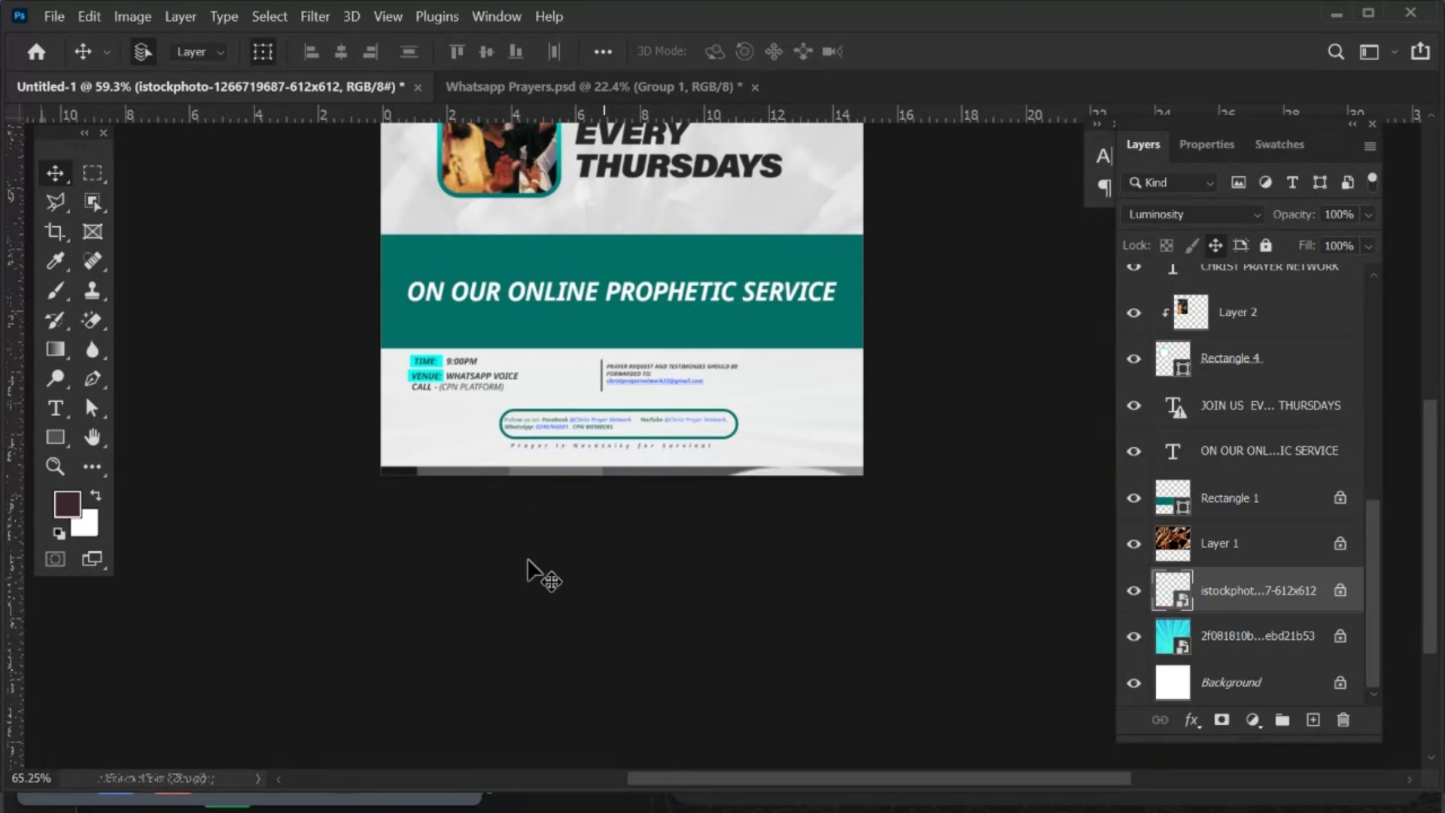
Adjust the position of the "Prayer is Necessity for Survival" tagline just below the social media box.
{"action": "scroll", "coordinate": [599, 392], "scroll_direction": "up", "scroll_amount": 2}
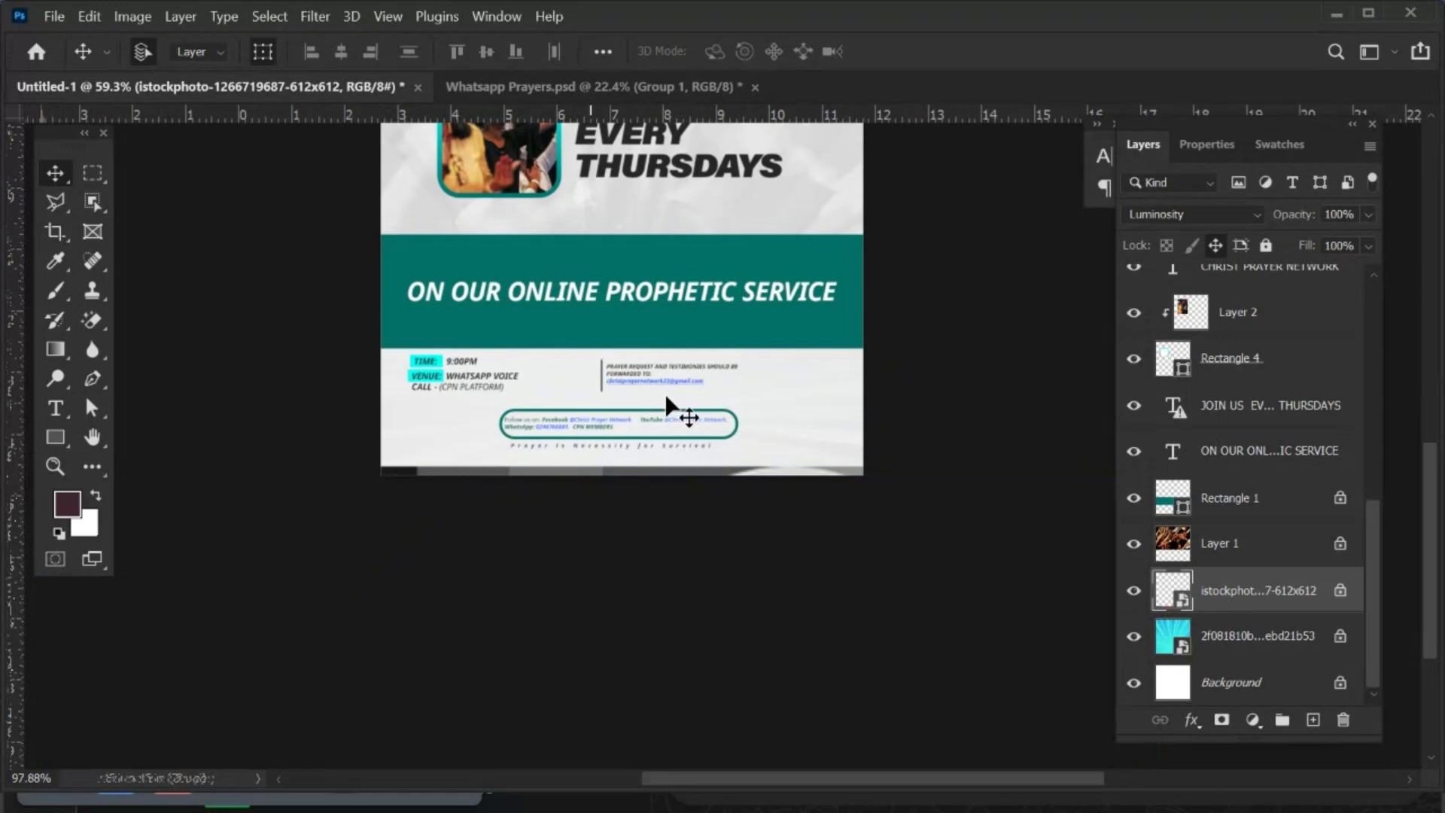
{"action": "scroll", "coordinate": [667, 399], "scroll_direction": "up", "scroll_amount": 1}
{"action": "scroll", "coordinate": [606, 343], "scroll_direction": "up", "scroll_amount": 2}
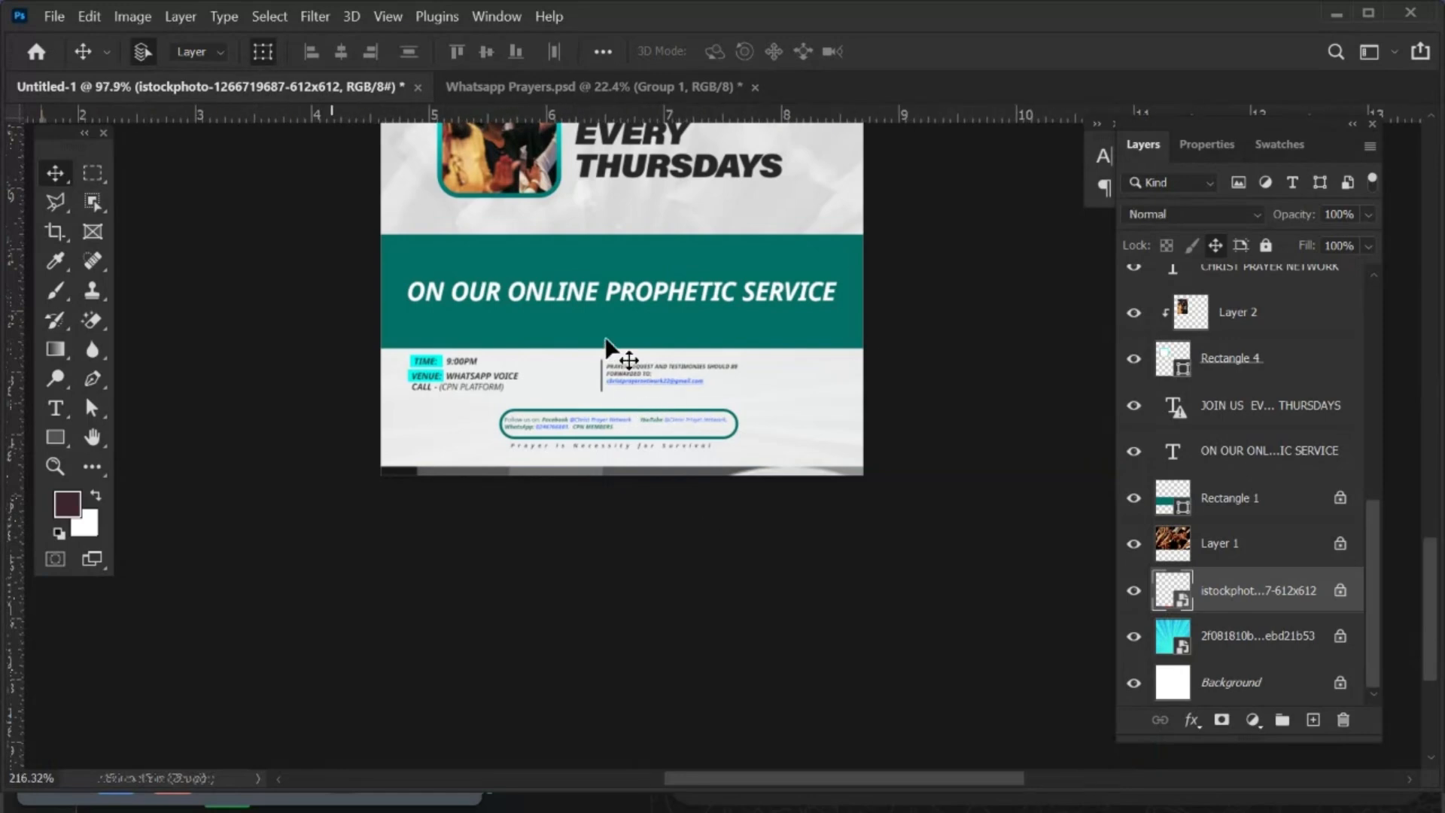
{"action": "left_click_drag", "start_coordinate": [614, 393], "coordinate": [617, 456]}
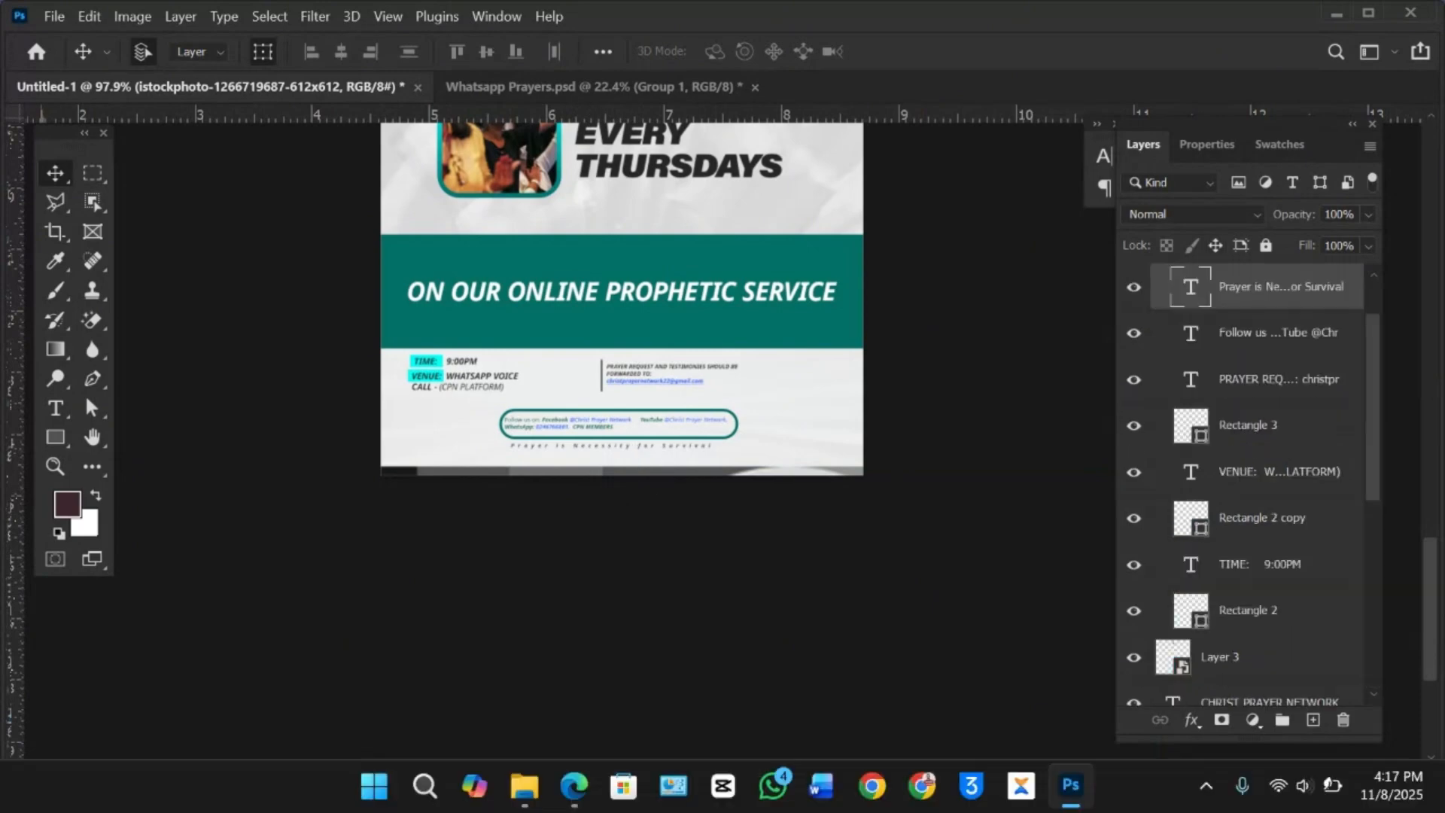
{"action": "scroll", "coordinate": [590, 448], "scroll_direction": "up", "scroll_amount": 1}
{"action": "scroll", "coordinate": [594, 456], "scroll_direction": "down", "scroll_amount": 3}
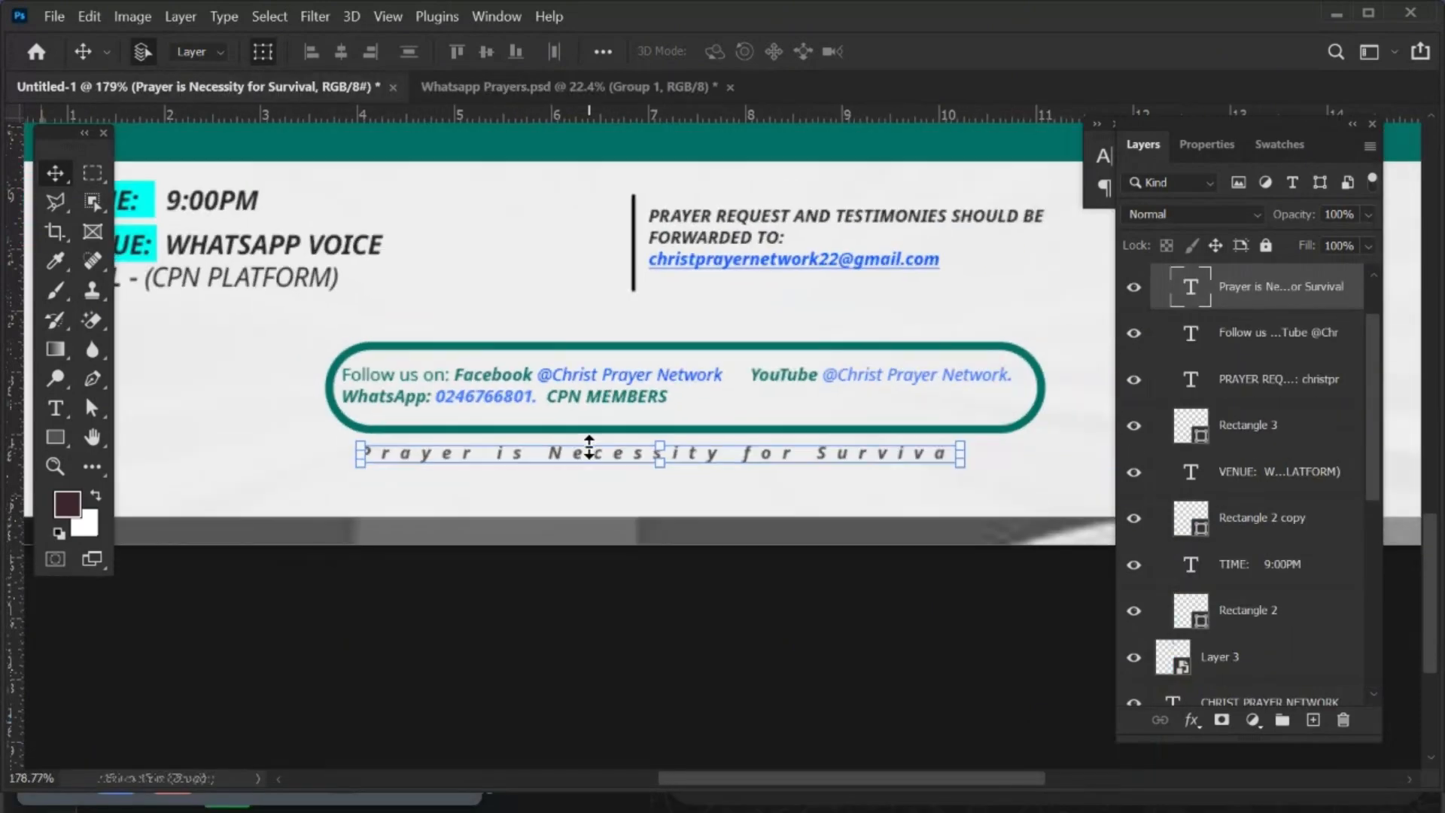
{"action": "scroll", "coordinate": [589, 447], "scroll_direction": "down", "scroll_amount": 2}
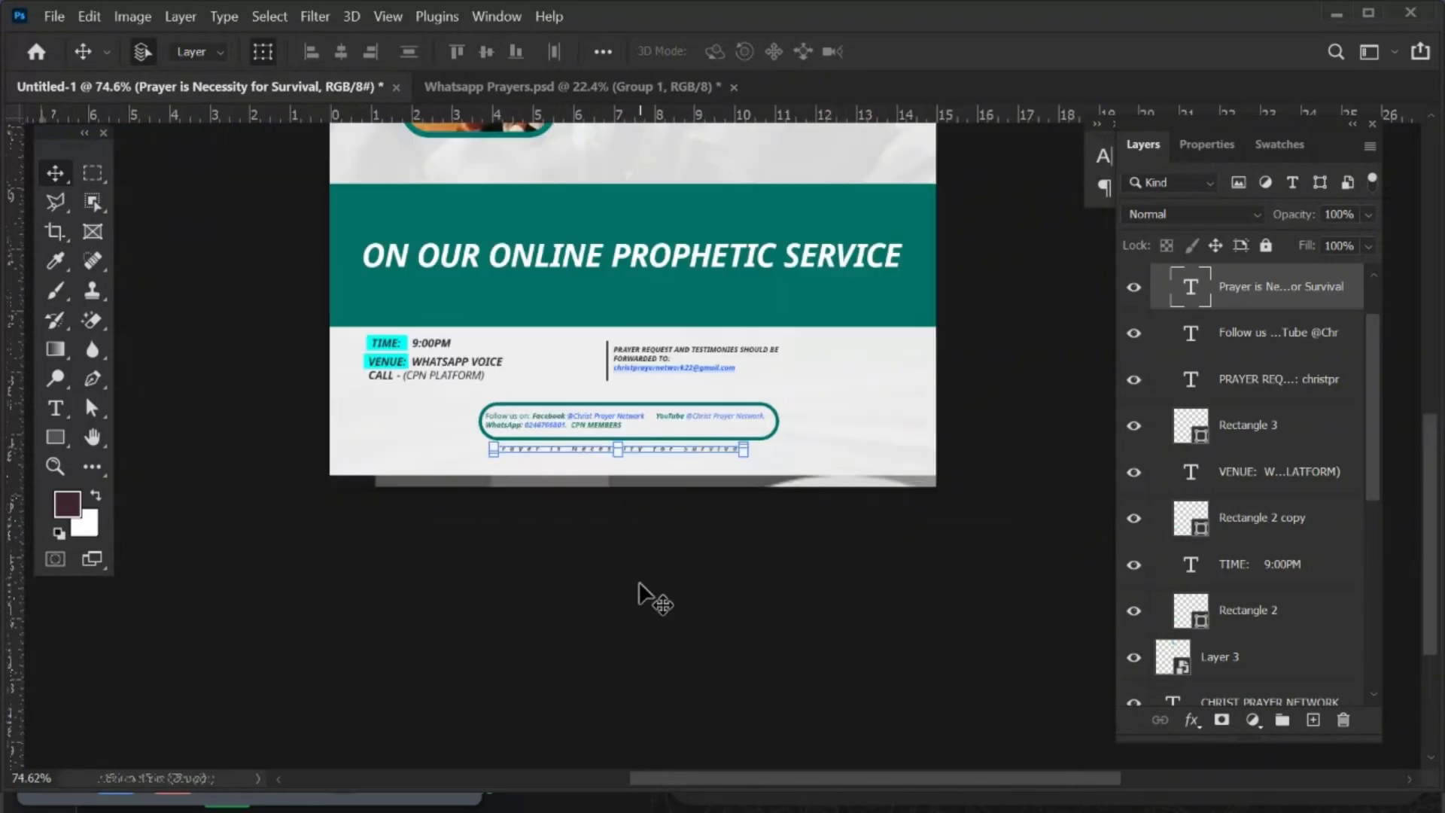
Scale the prayer request text and its vertical divider to about 153.15% and shift them slightly right and down.
{"action": "left_click", "coordinate": [638, 593]}
{"action": "left_click_drag", "start_coordinate": [832, 348], "coordinate": [599, 389]}
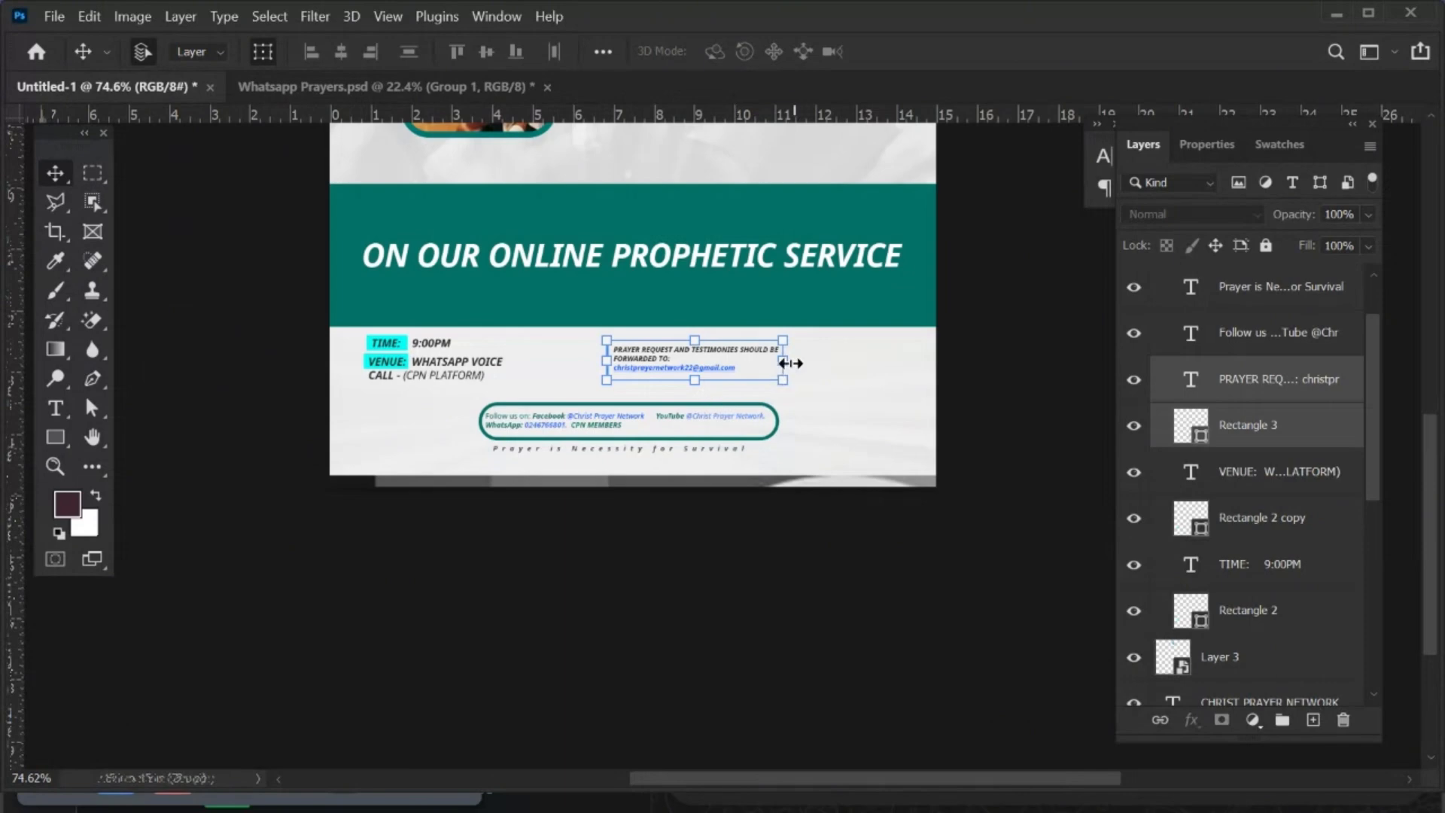
{"action": "key", "text": "ctrl+t"}
{"action": "left_click_drag", "start_coordinate": [858, 363], "coordinate": [879, 367]}
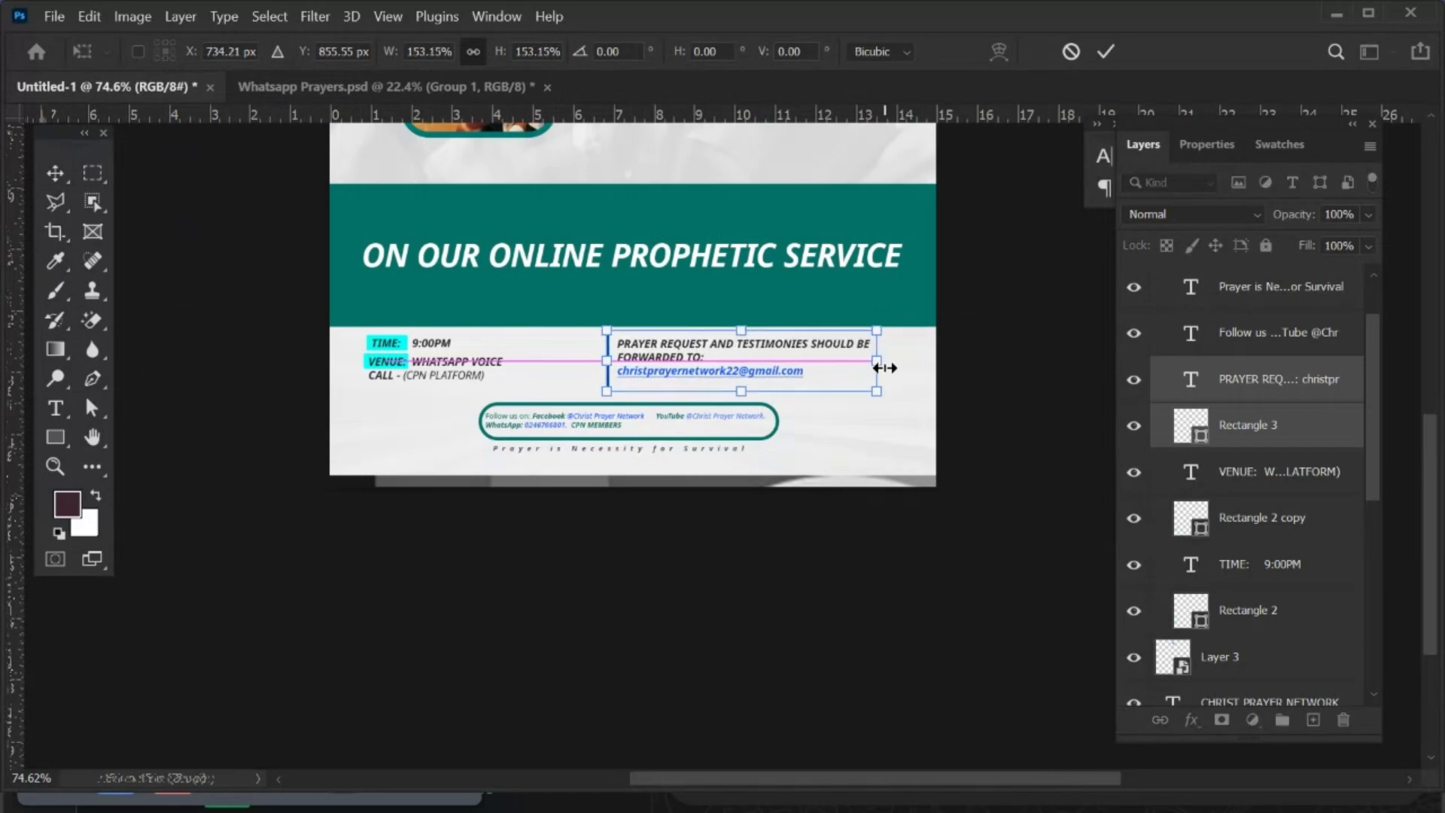
{"action": "left_click_drag", "start_coordinate": [695, 363], "coordinate": [700, 367]}
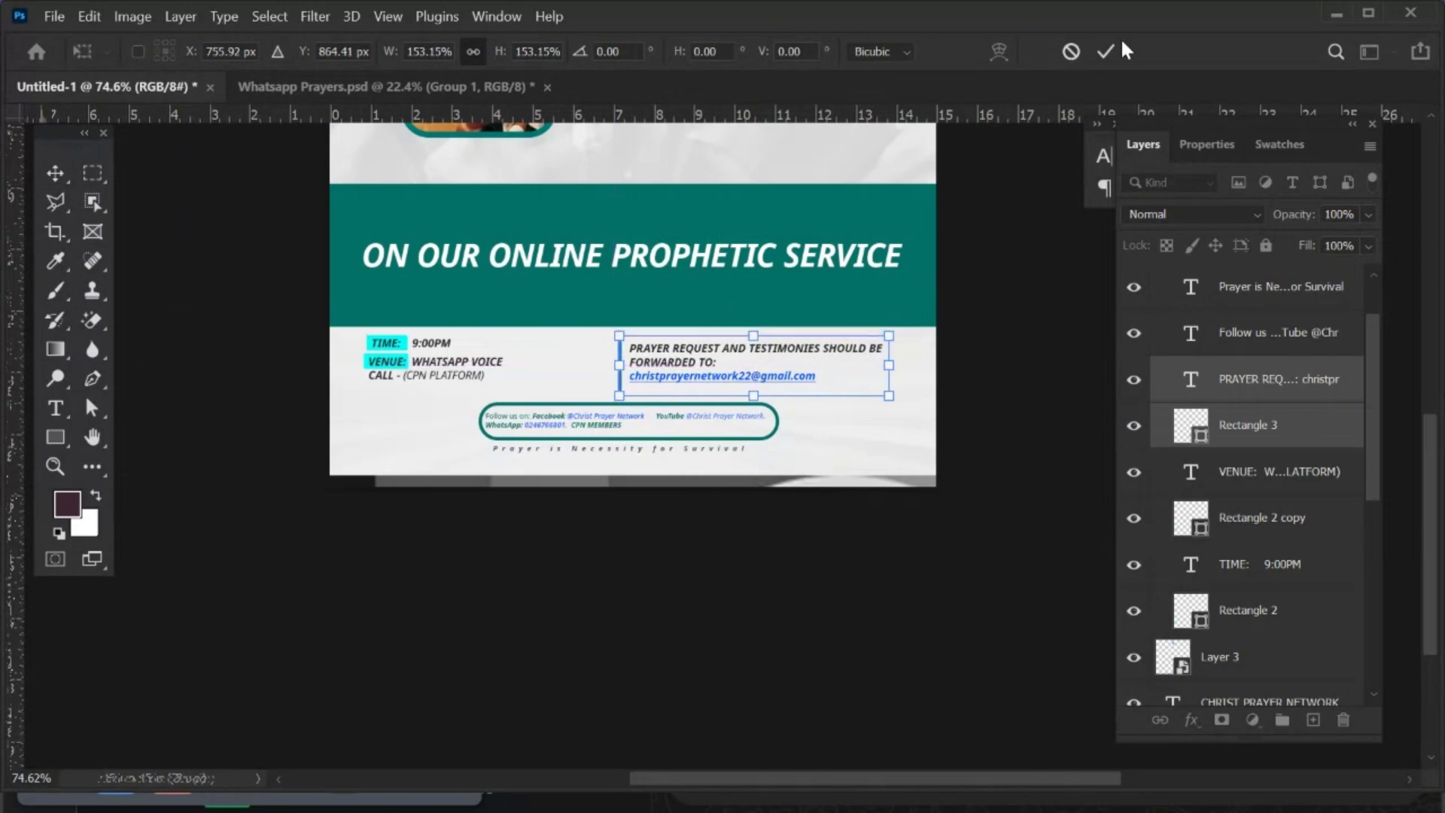
{"action": "left_click", "coordinate": [1105, 51]}
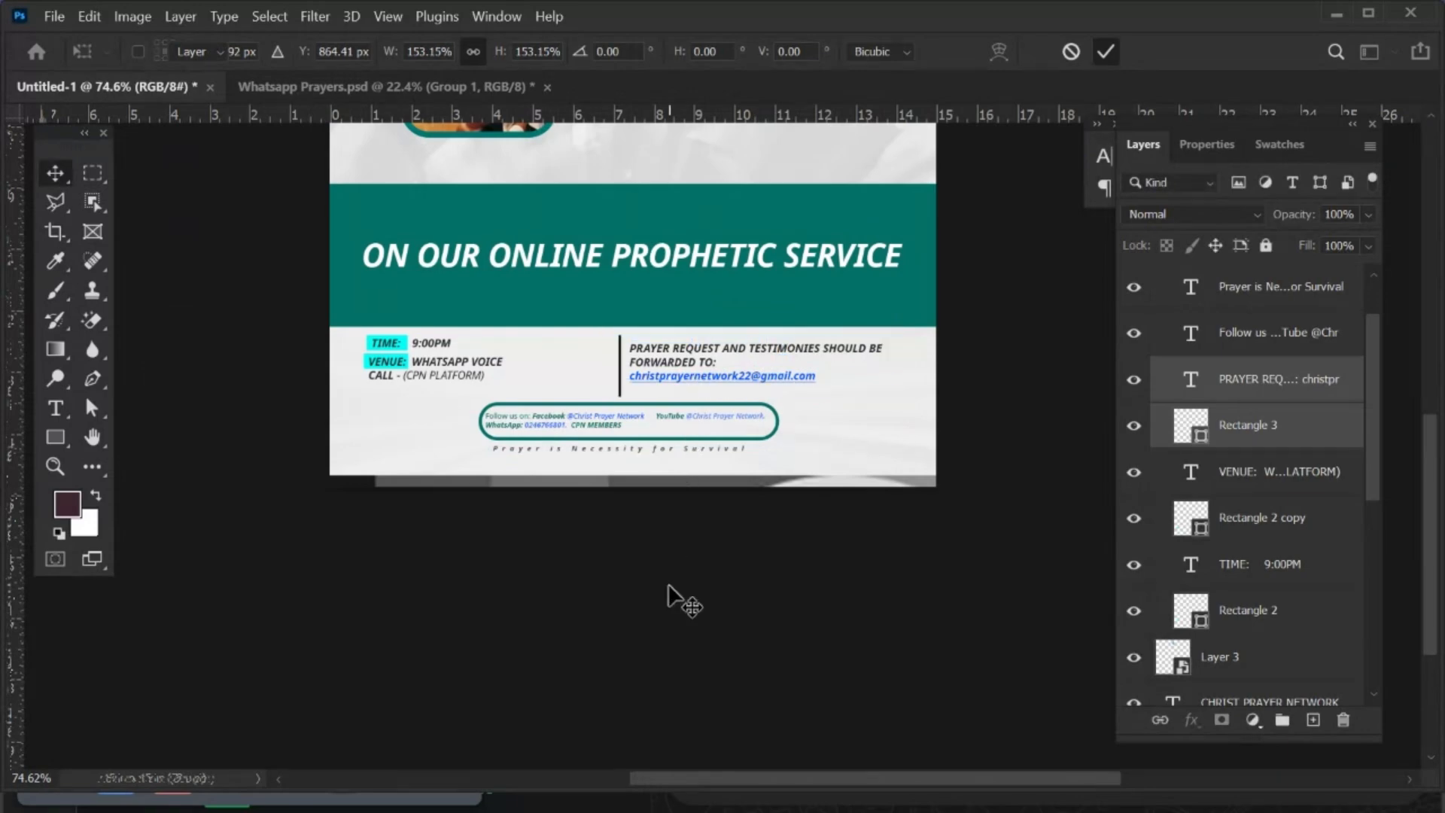
Lower the social media box and tagline slightly and scale them to about 141.81%, centred below the event details.
{"action": "left_click_drag", "start_coordinate": [429, 402], "coordinate": [594, 429]}
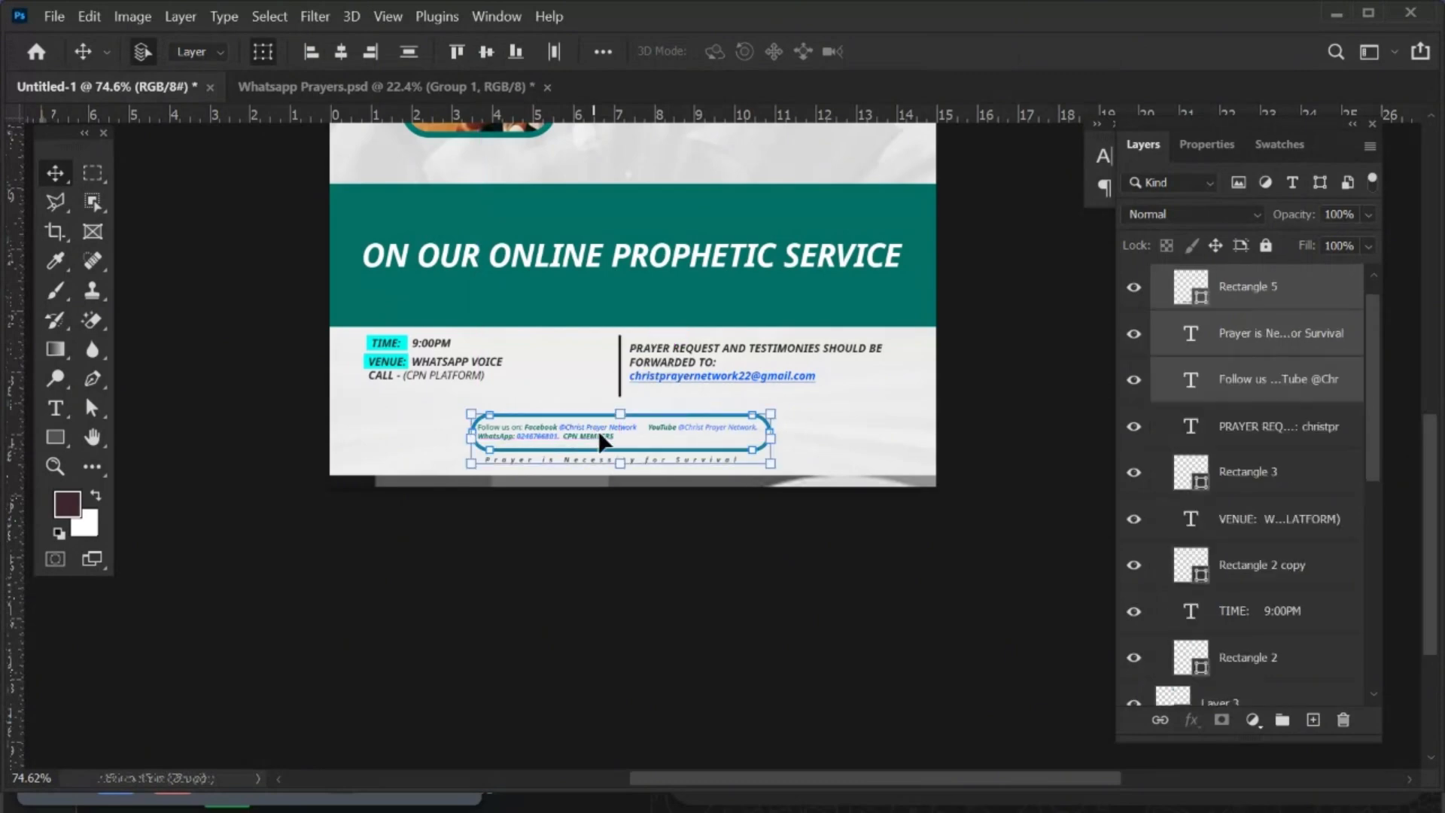
{"action": "left_click_drag", "start_coordinate": [774, 438], "coordinate": [842, 440]}
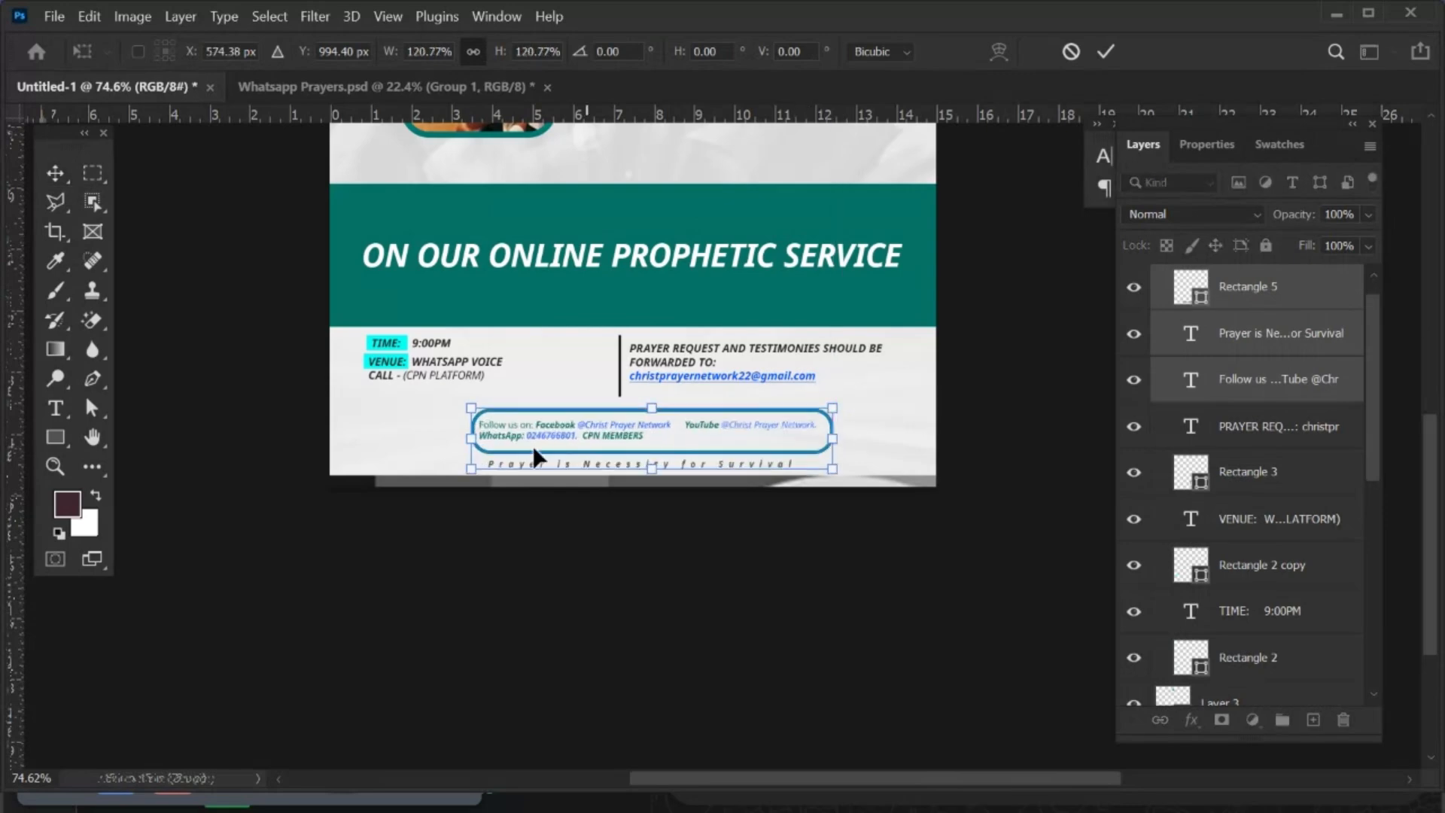
{"action": "left_click_drag", "start_coordinate": [414, 434], "coordinate": [400, 426]}
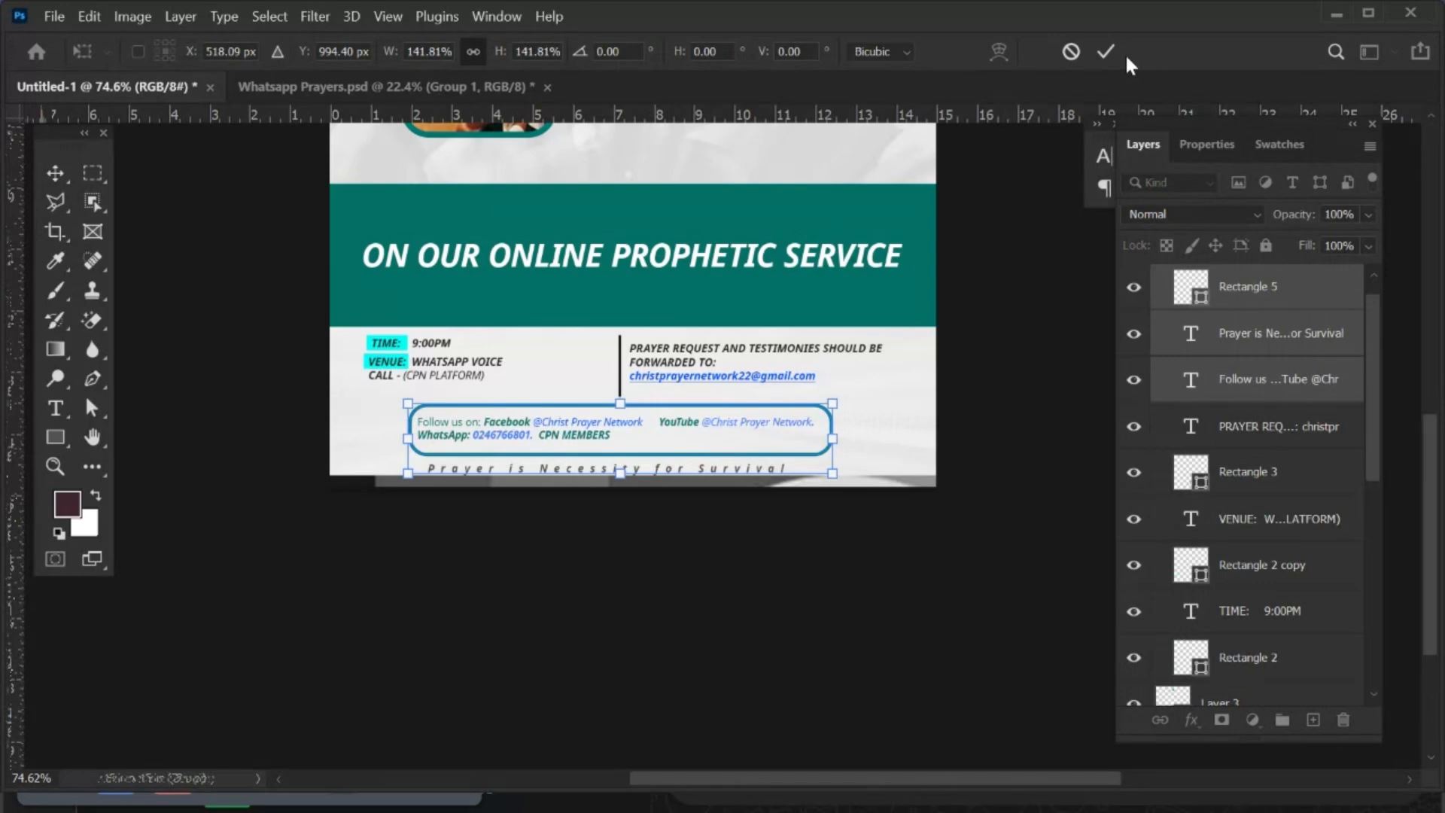
{"action": "left_click", "coordinate": [1105, 51]}
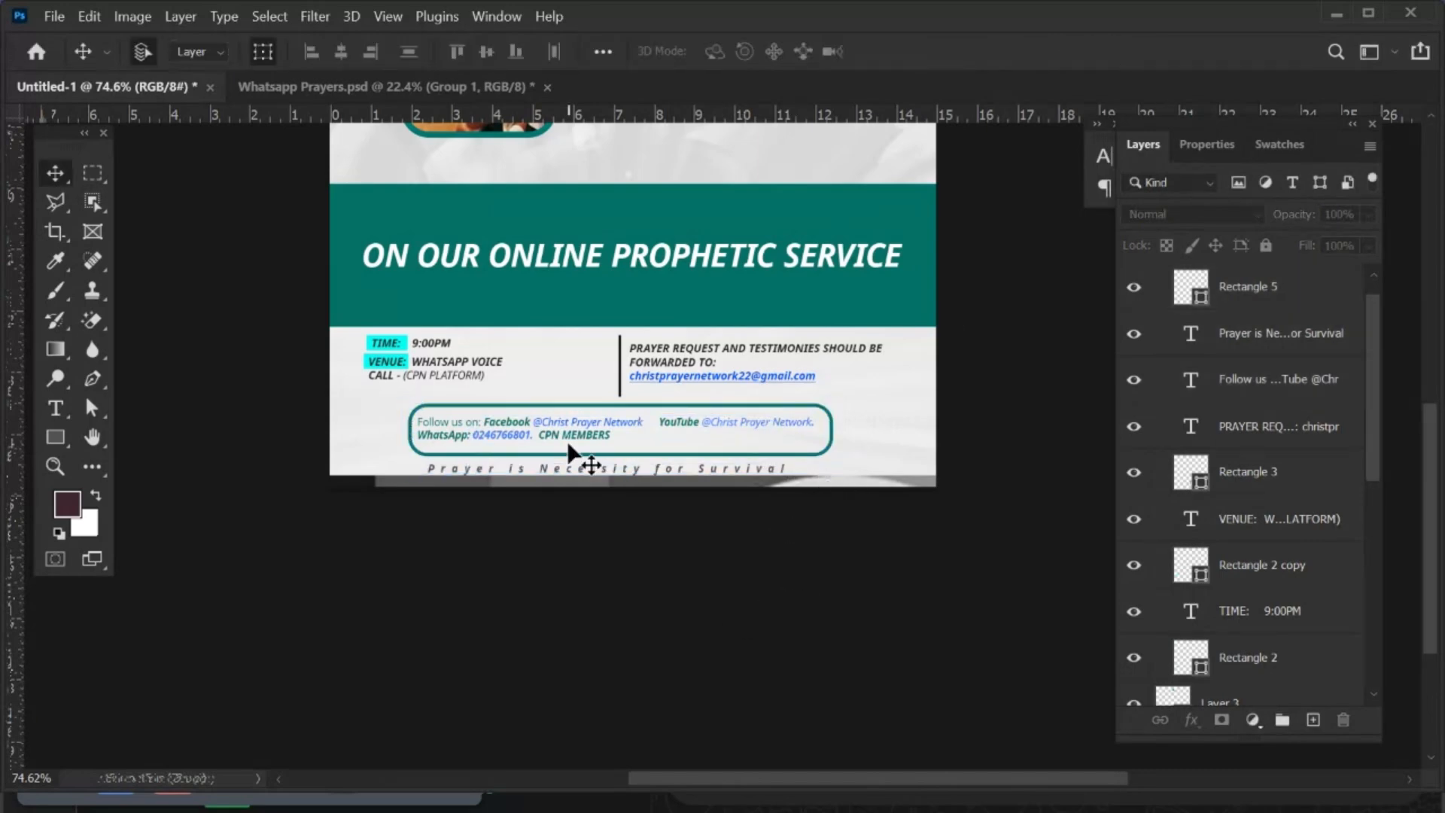
Move the "ON OUR ONLINE PROPHETIC SERVICE" heading slightly up and right within the green band.
{"action": "scroll", "coordinate": [566, 441], "scroll_direction": "down", "scroll_amount": 2}
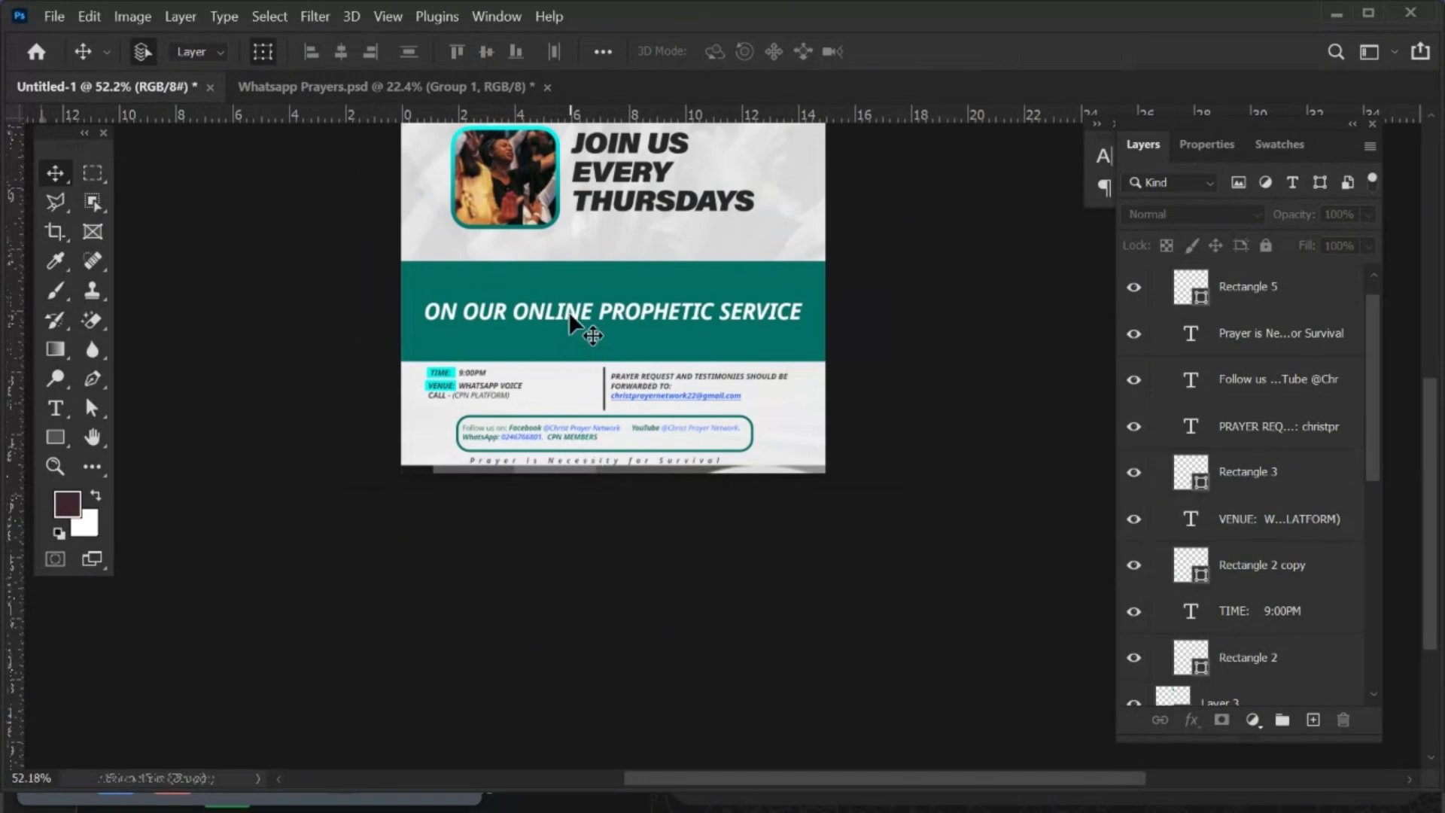
{"action": "left_click_drag", "start_coordinate": [569, 312], "coordinate": [576, 302]}
{"action": "left_click", "coordinate": [548, 361]}
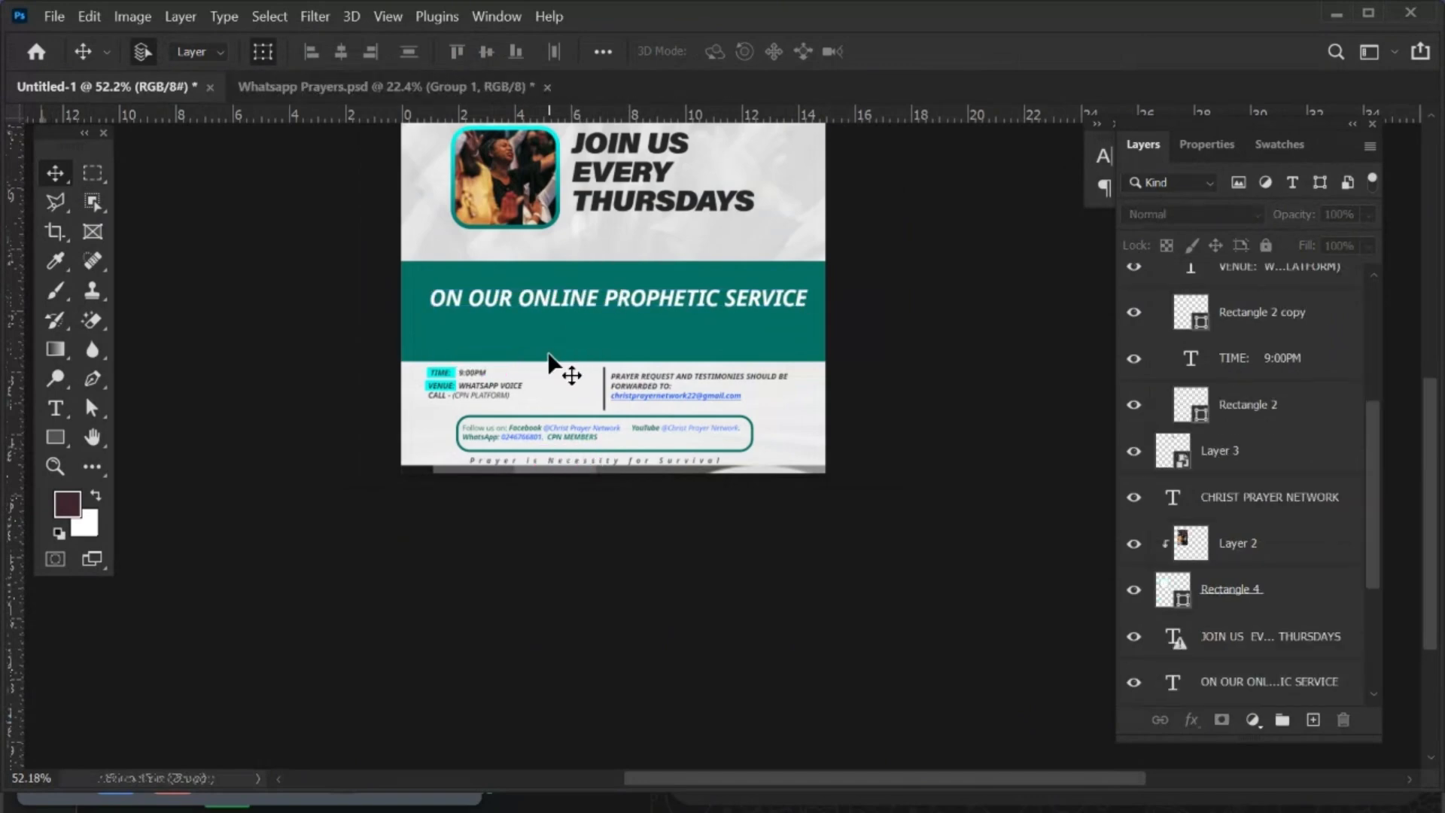
Unlock the green band Rectangle 1, reduce its height to about 70.98% from the lower edge and lock its position again.
{"action": "scroll", "coordinate": [1227, 482], "scroll_direction": "up", "scroll_amount": 6}
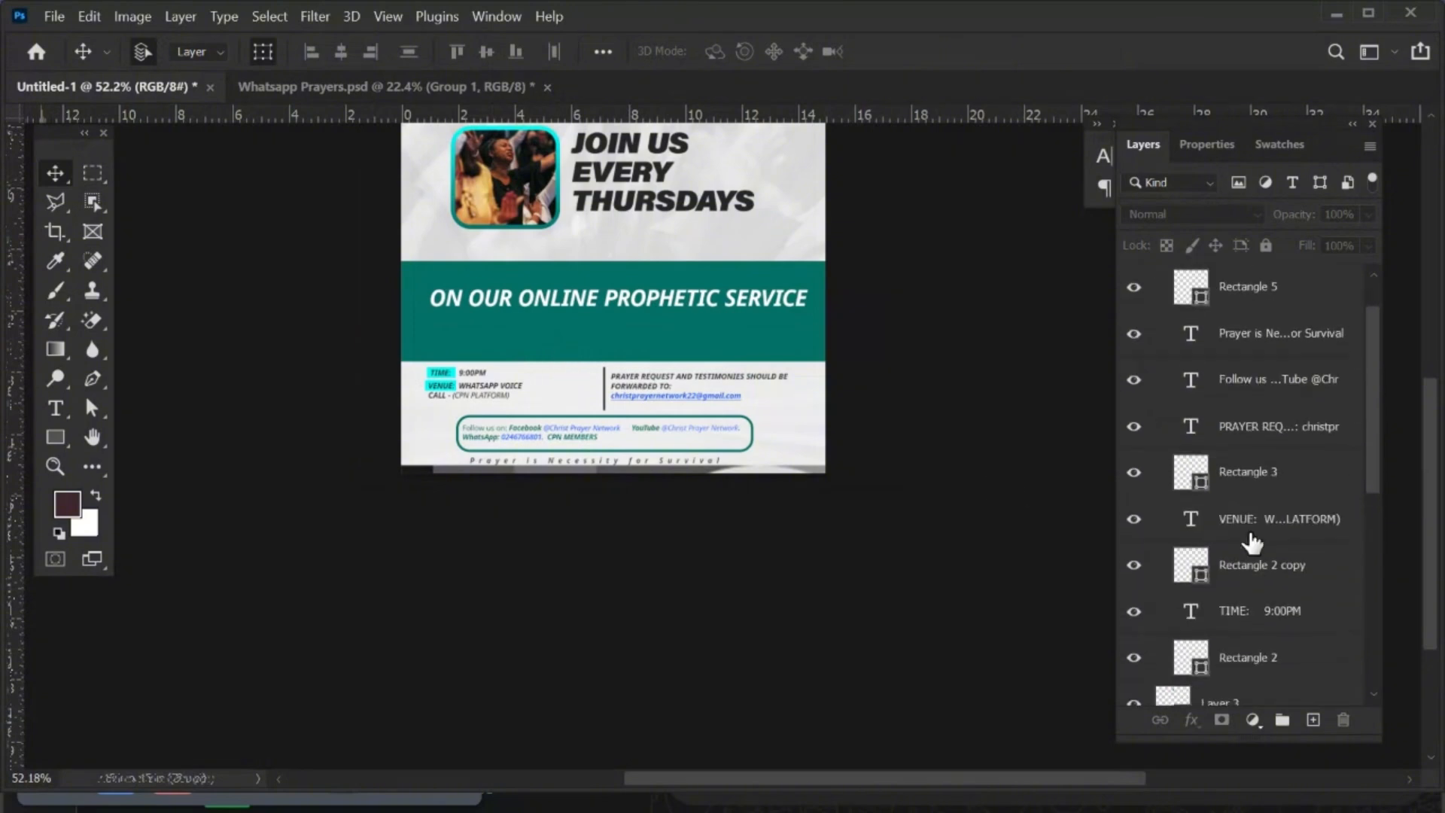
{"action": "scroll", "coordinate": [1251, 540], "scroll_direction": "down", "scroll_amount": 7}
{"action": "scroll", "coordinate": [1251, 540], "scroll_direction": "down", "scroll_amount": 1}
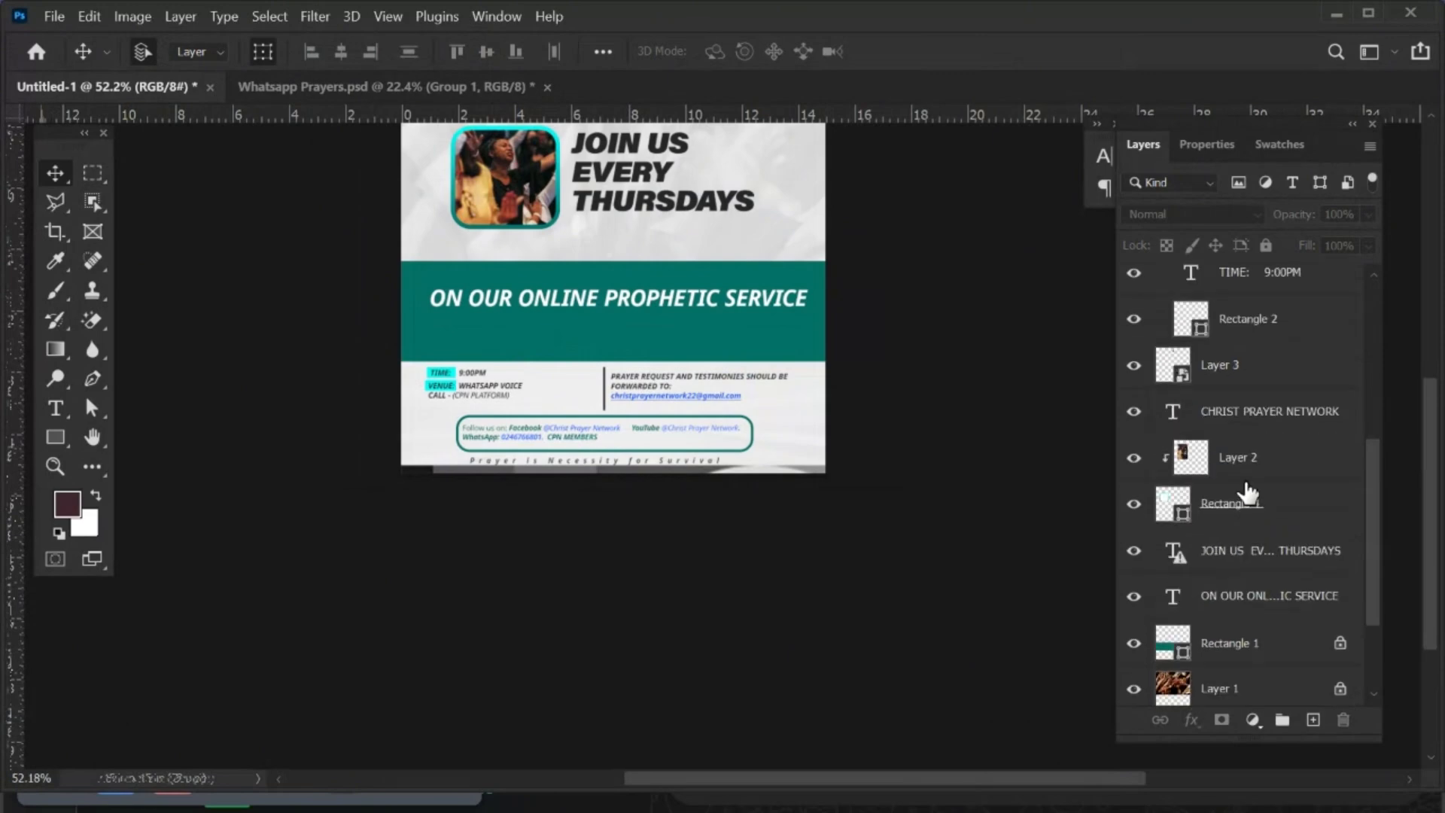
{"action": "left_click", "coordinate": [1258, 652]}
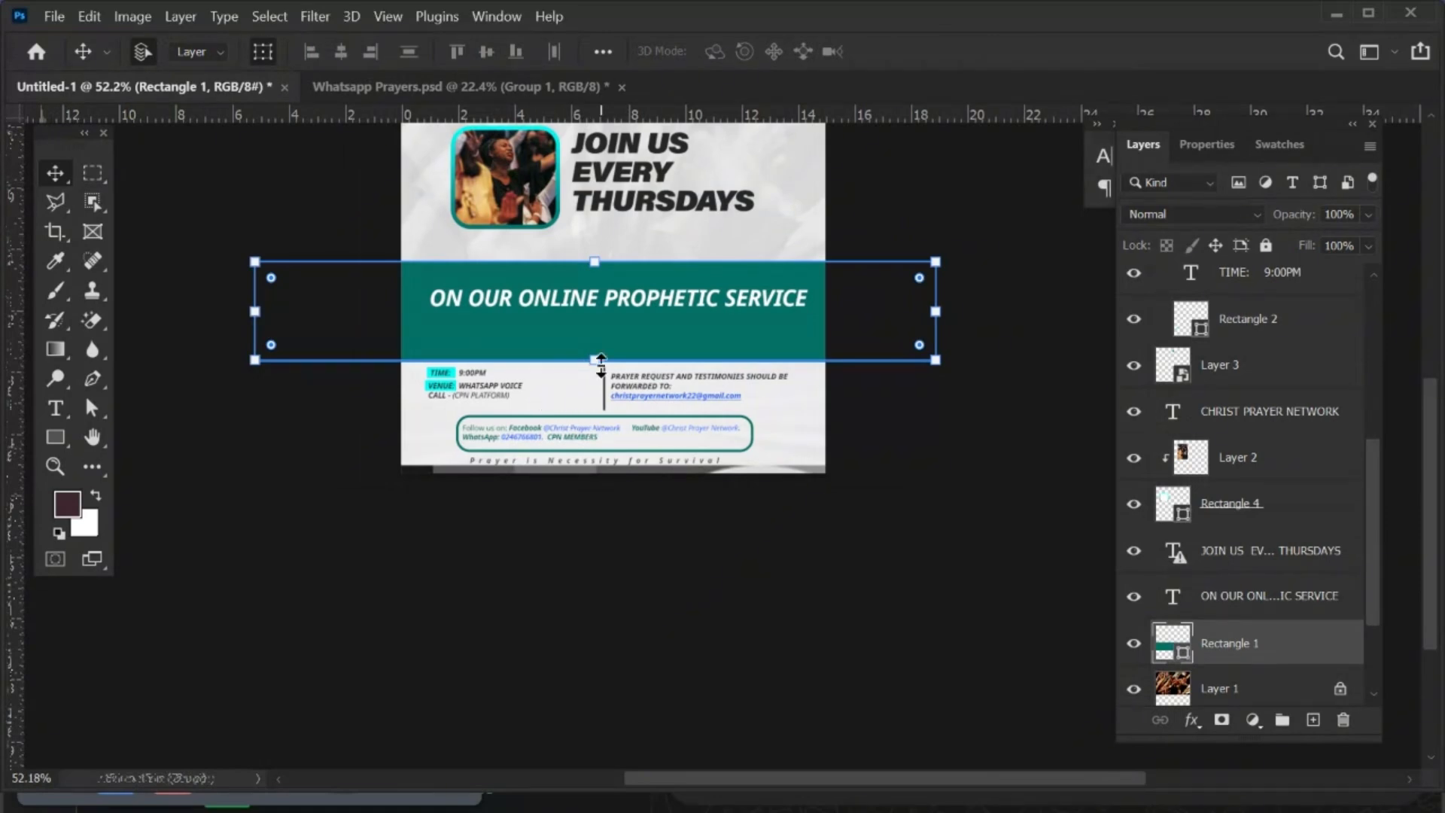
{"action": "left_click_drag", "start_coordinate": [599, 360], "coordinate": [600, 331]}
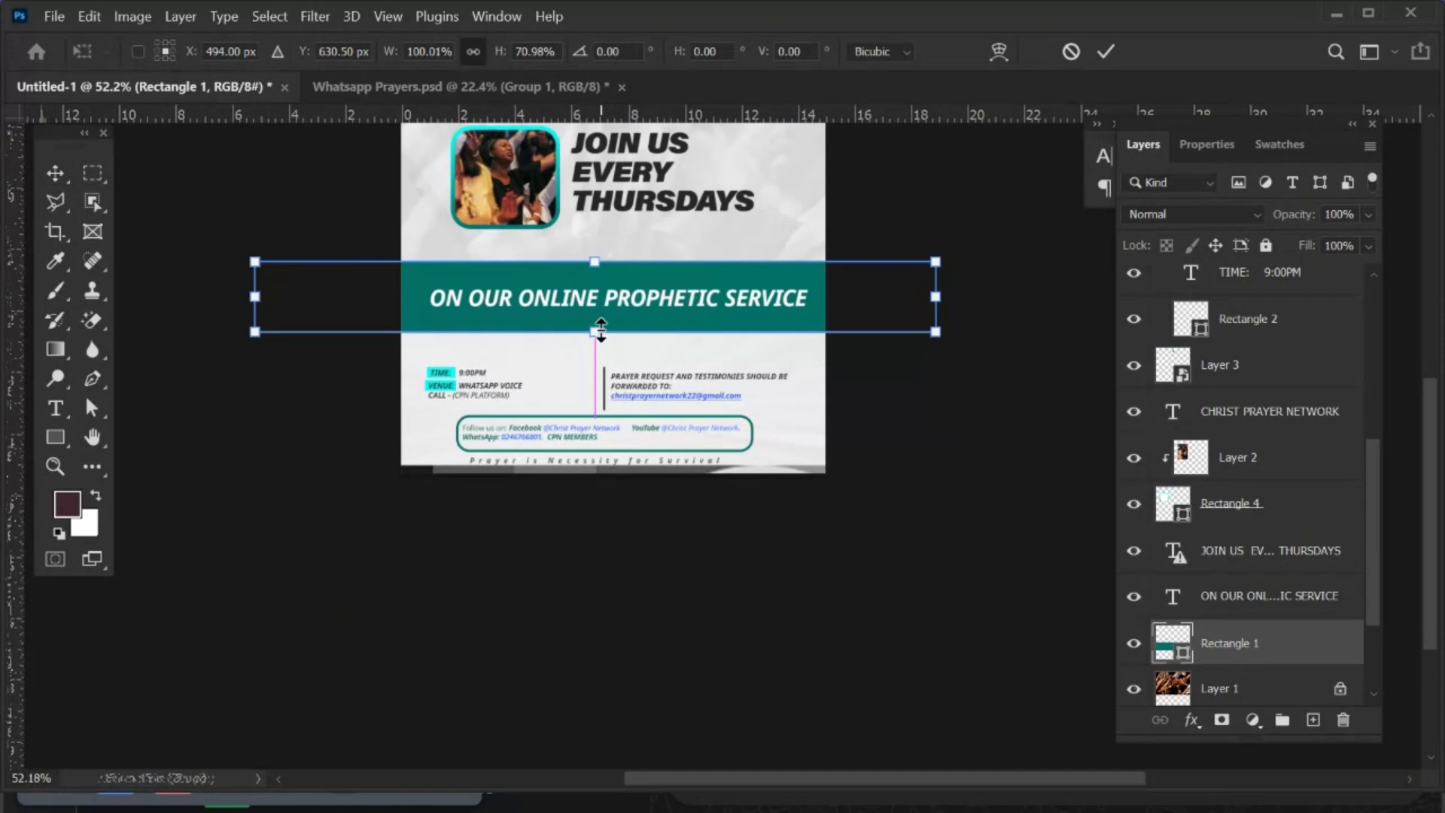
{"action": "key", "text": "Return"}
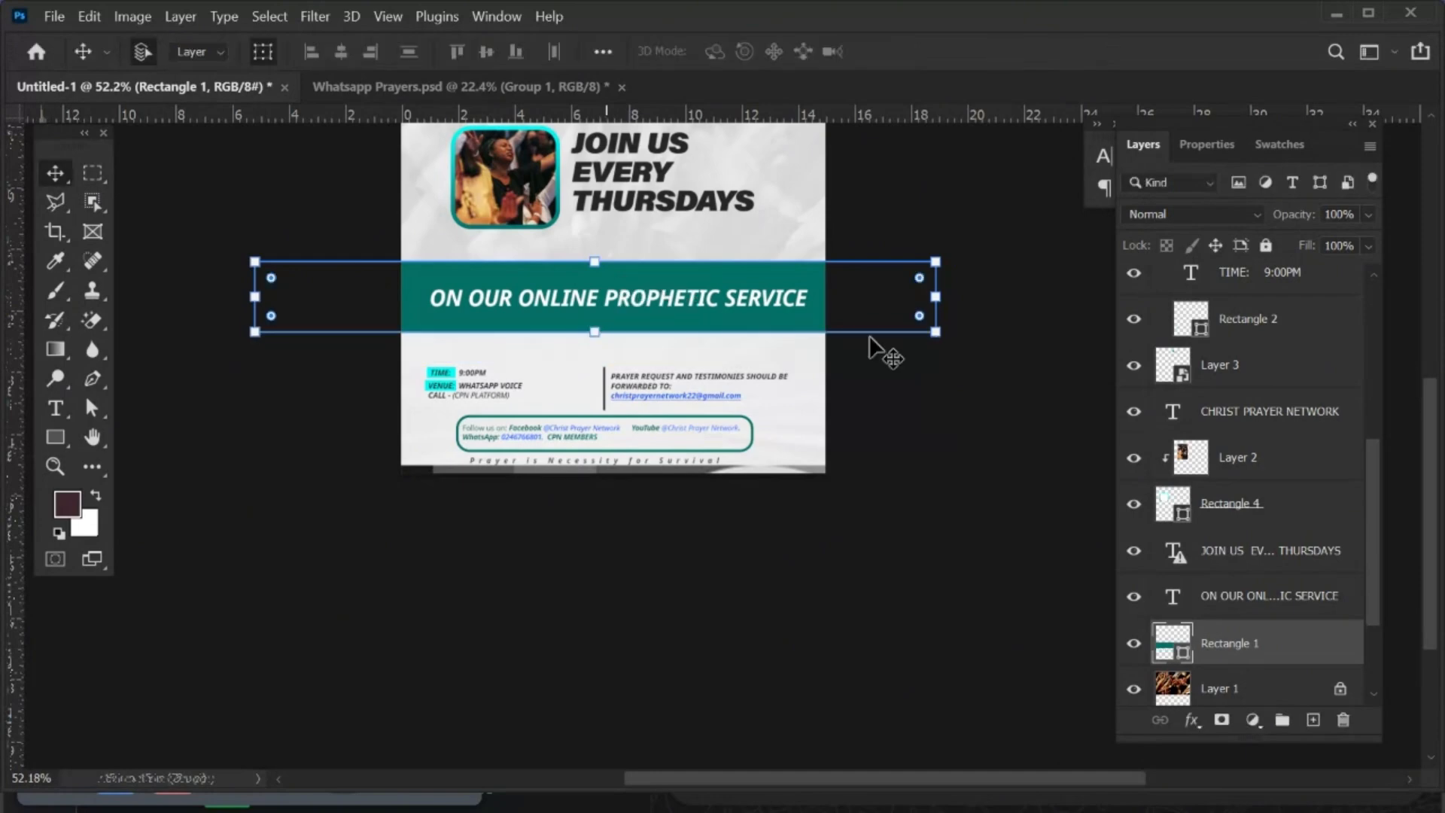
{"action": "left_click", "coordinate": [1216, 245]}
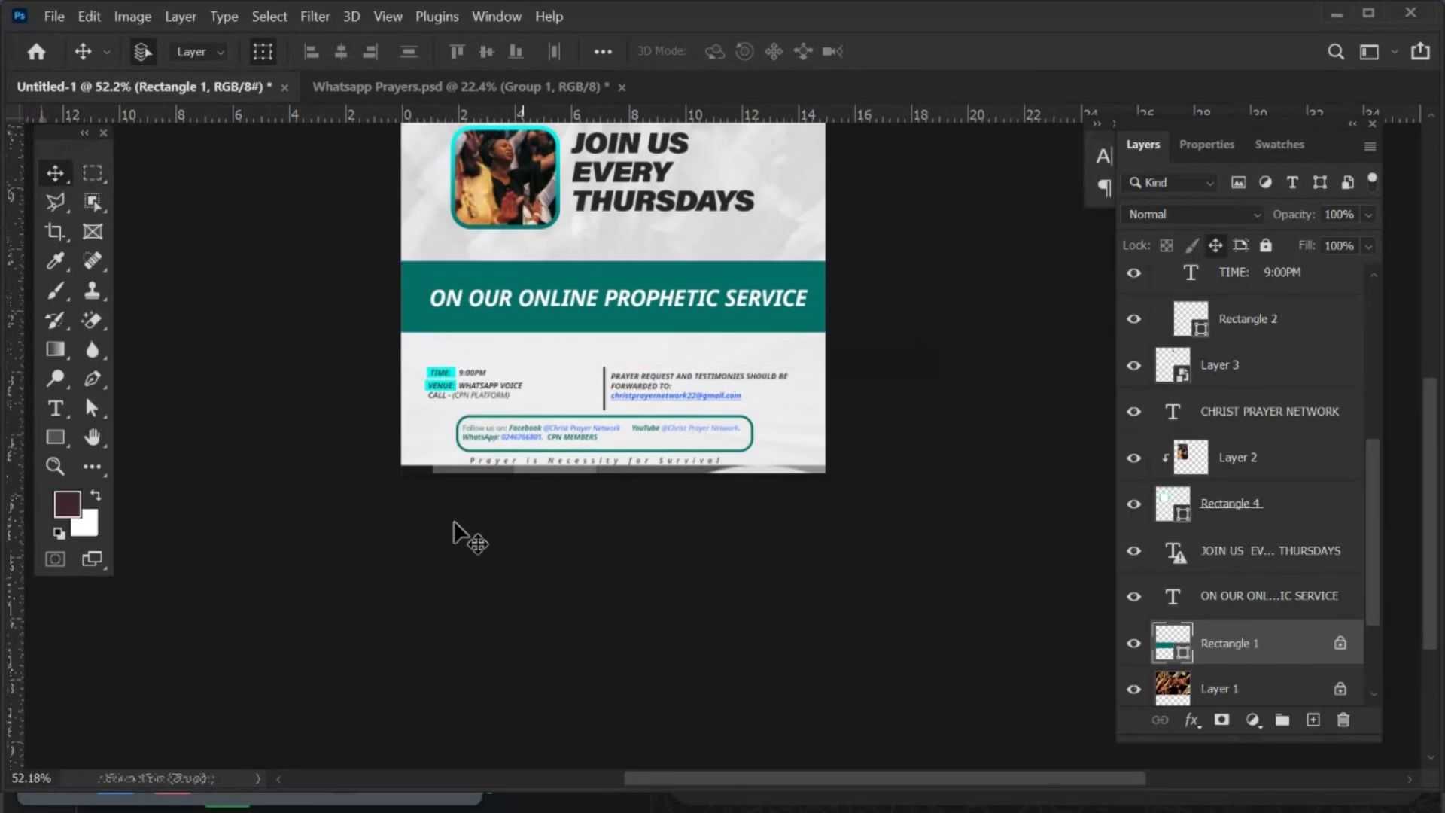
Move the time, venue and prayer request details up together, closer to the green band and slightly right.
{"action": "left_click_drag", "start_coordinate": [372, 351], "coordinate": [756, 399]}
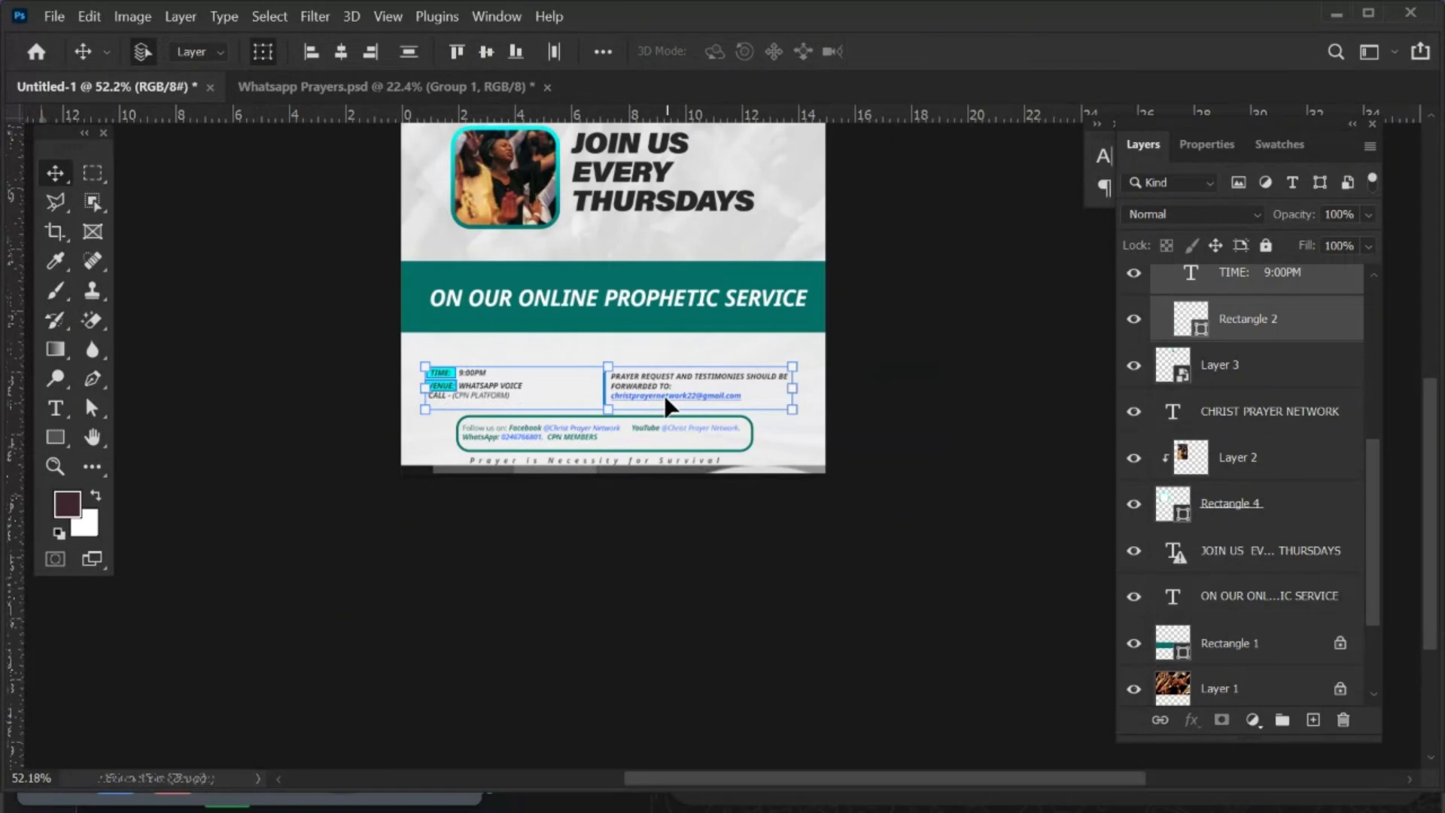
{"action": "left_click_drag", "start_coordinate": [664, 394], "coordinate": [648, 375]}
{"action": "left_click", "coordinate": [306, 403]}
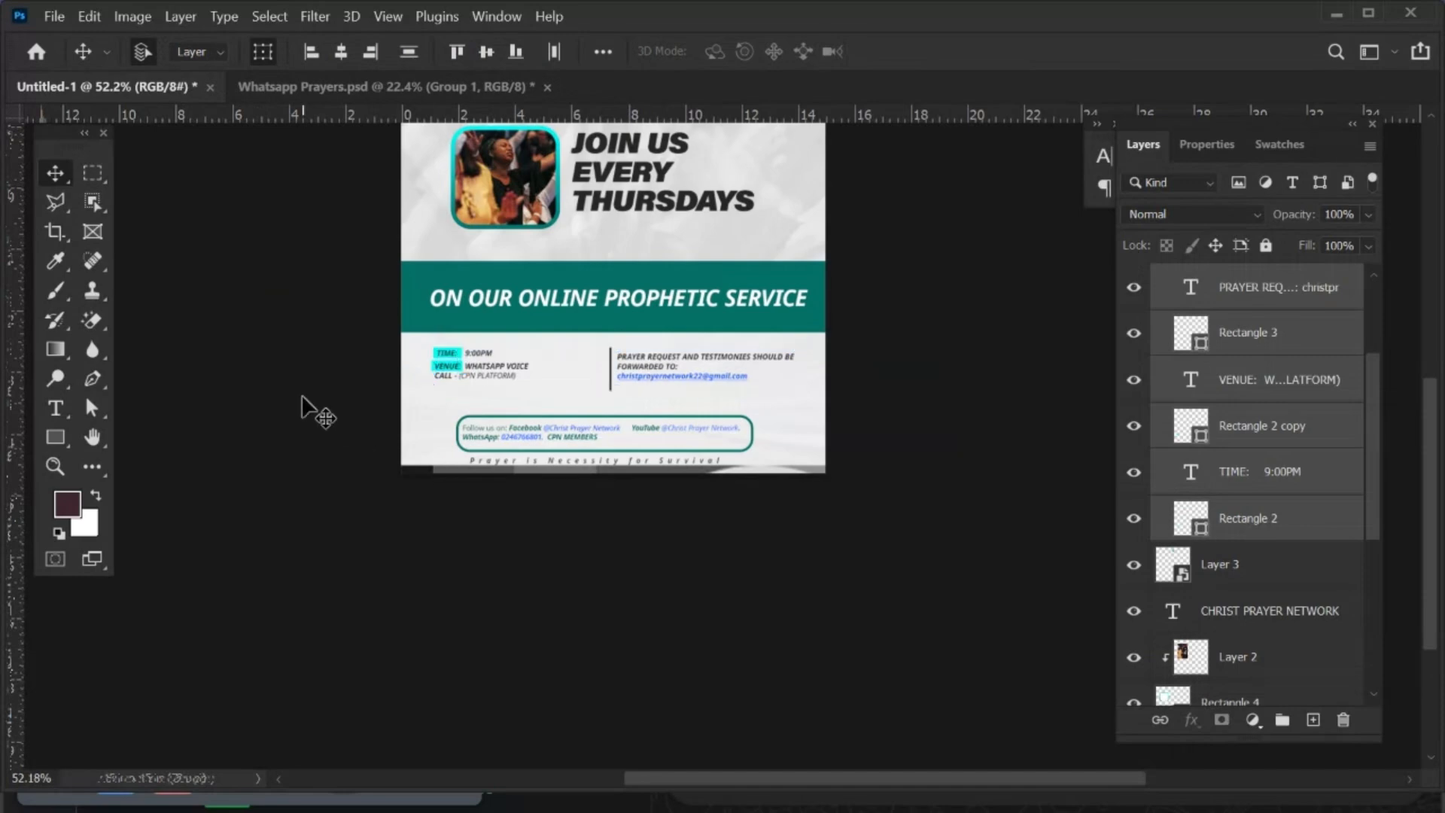
Scale the time and venue layers up to about 130.58% beside the prayer request text.
{"action": "scroll", "coordinate": [444, 369], "scroll_direction": "up", "scroll_amount": 1}
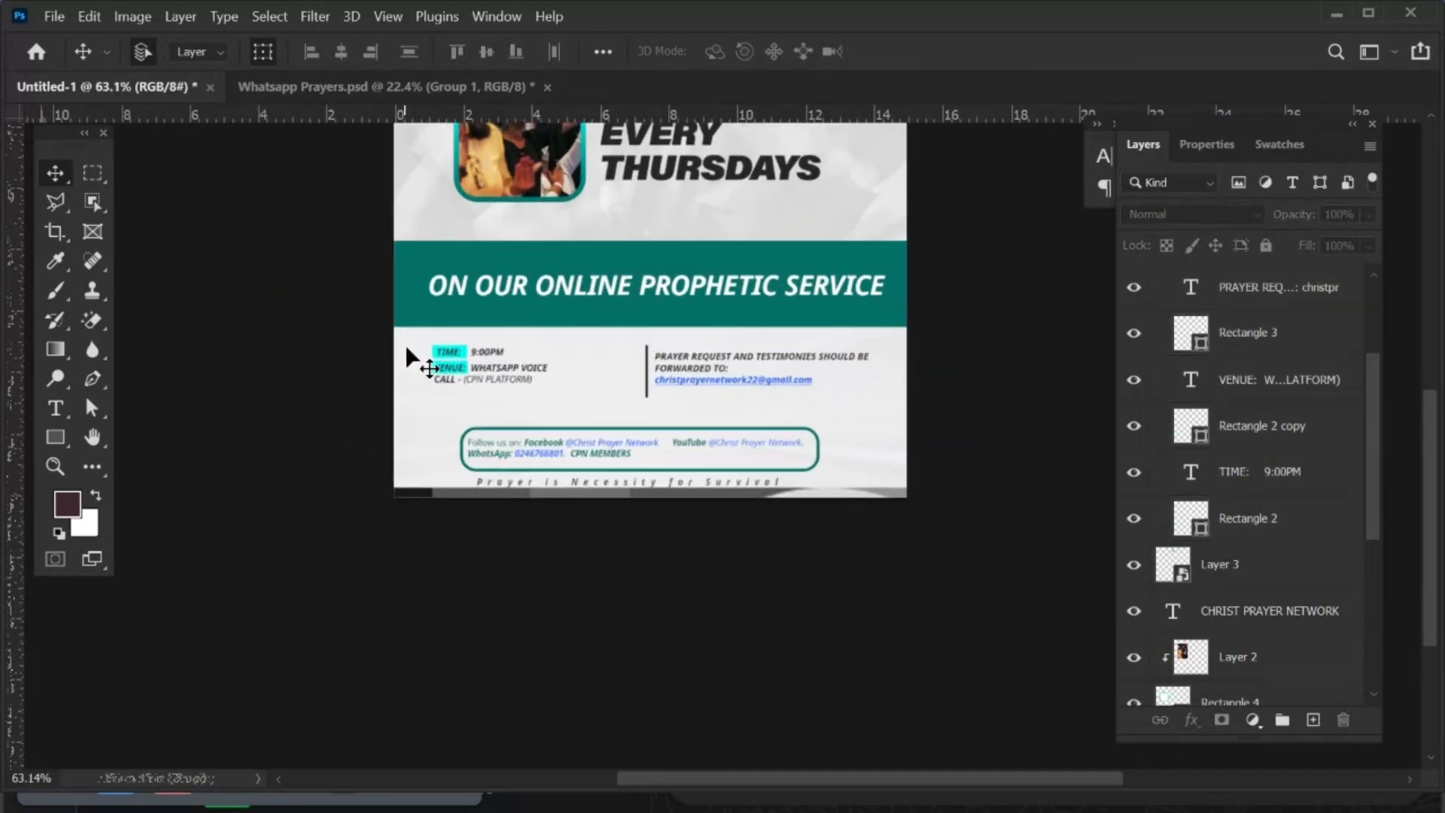
{"action": "left_click_drag", "start_coordinate": [405, 344], "coordinate": [584, 368]}
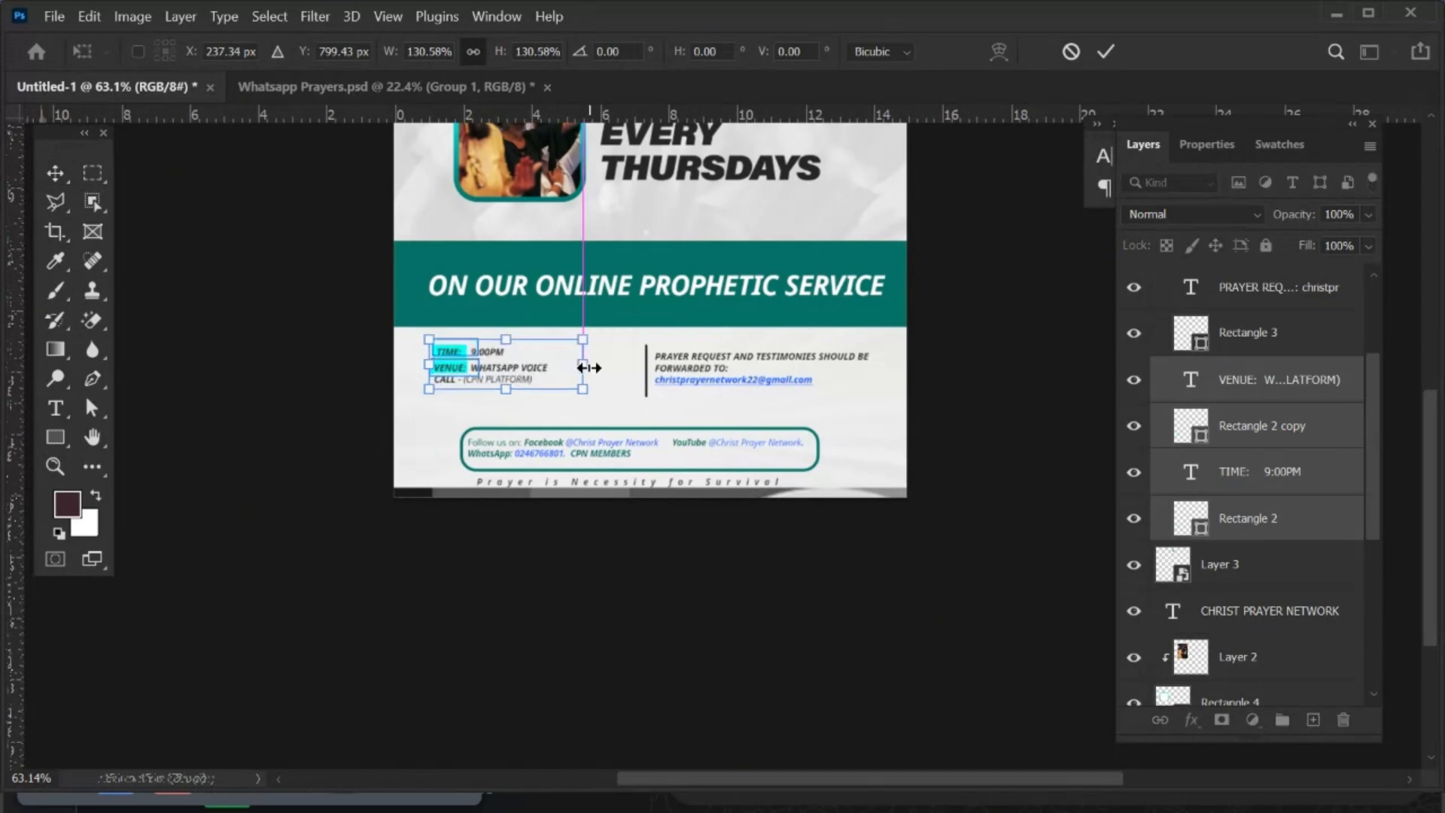
{"action": "key", "text": "Return"}
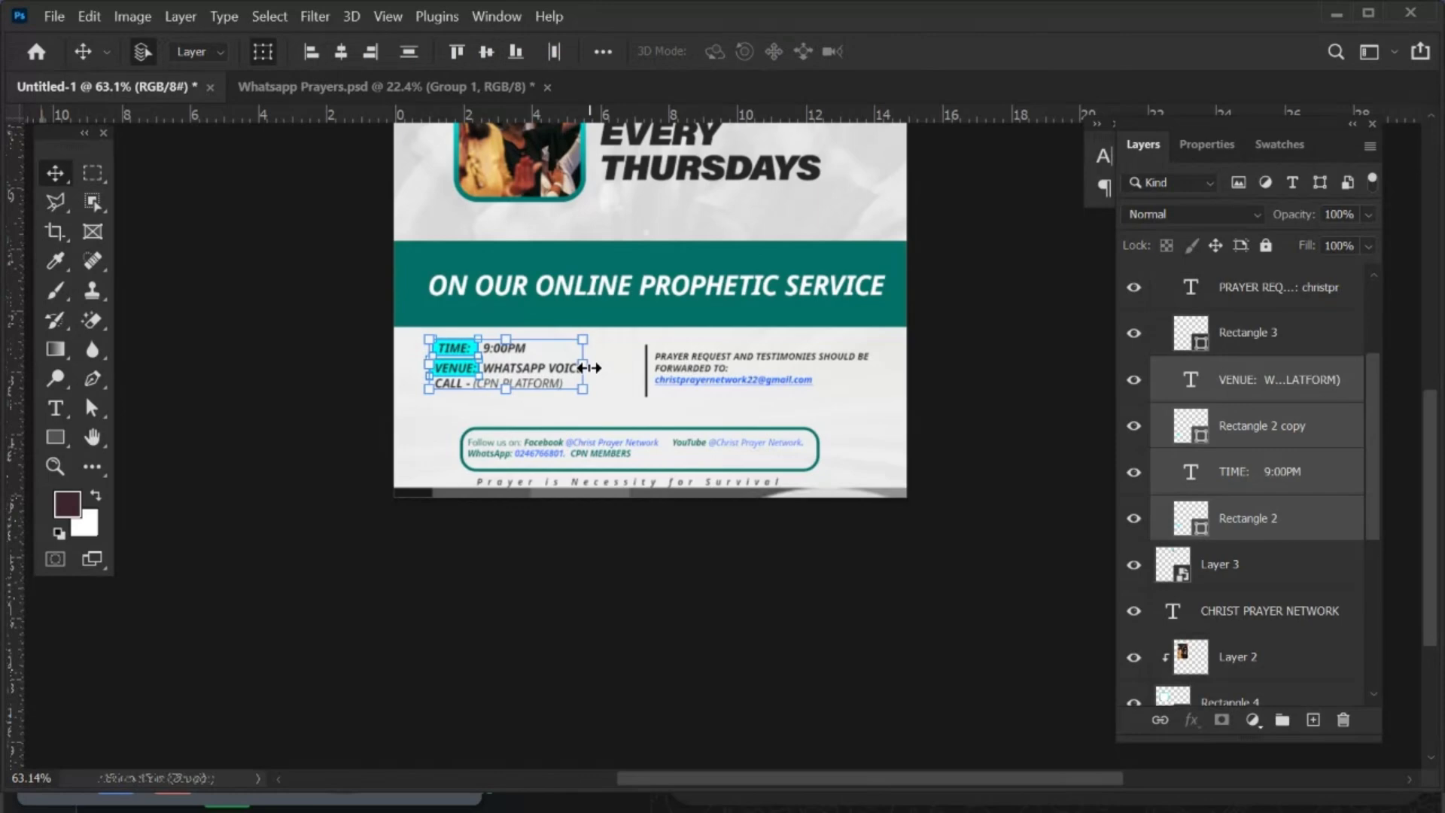
Scale the rounded frame Rectangle 5 up to about 122.01% by extending both its sides around the social media details.
{"action": "left_click", "coordinate": [274, 370]}
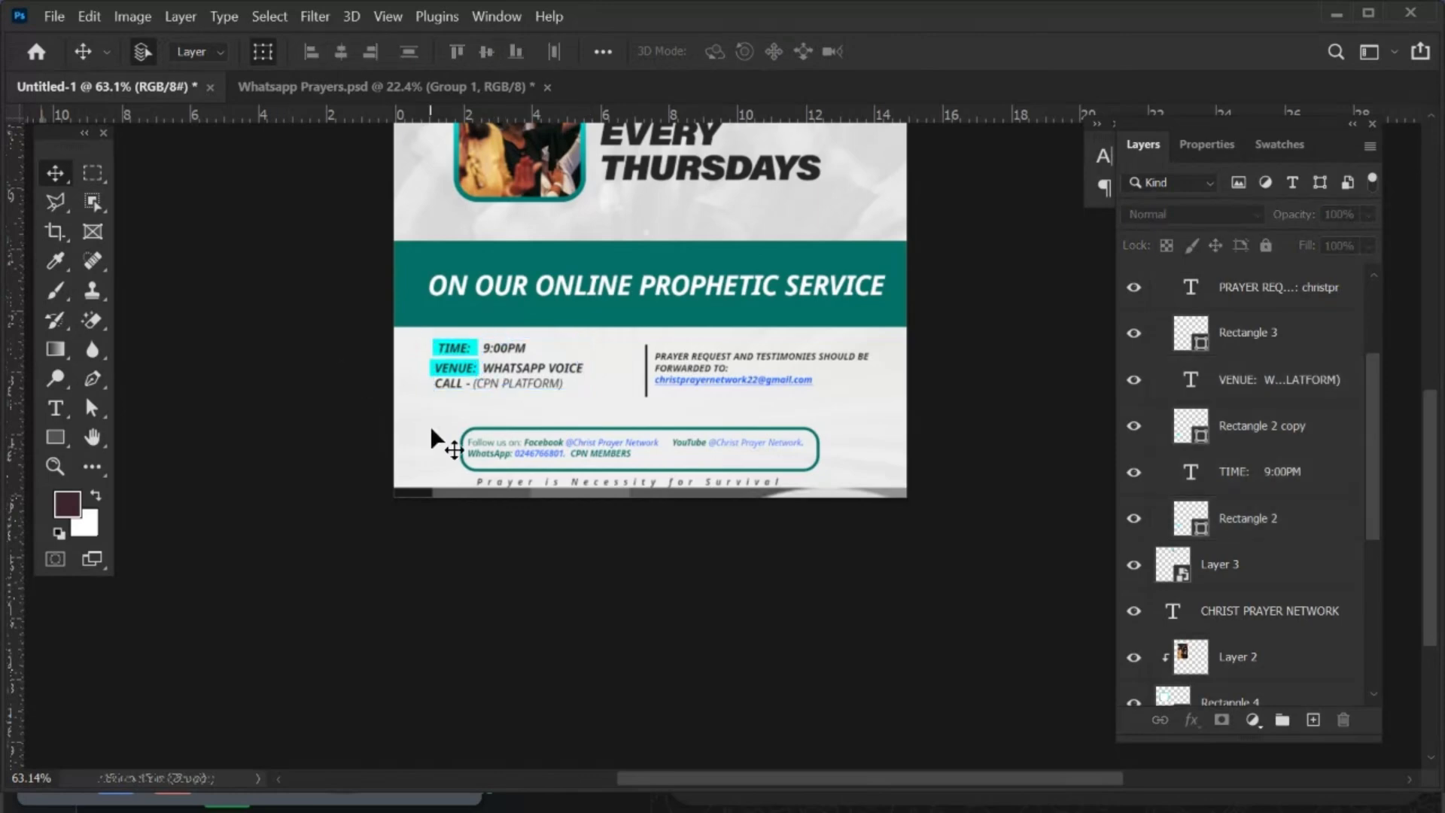
{"action": "scroll", "coordinate": [508, 458], "scroll_direction": "up", "scroll_amount": 3}
{"action": "left_click", "coordinate": [463, 410]}
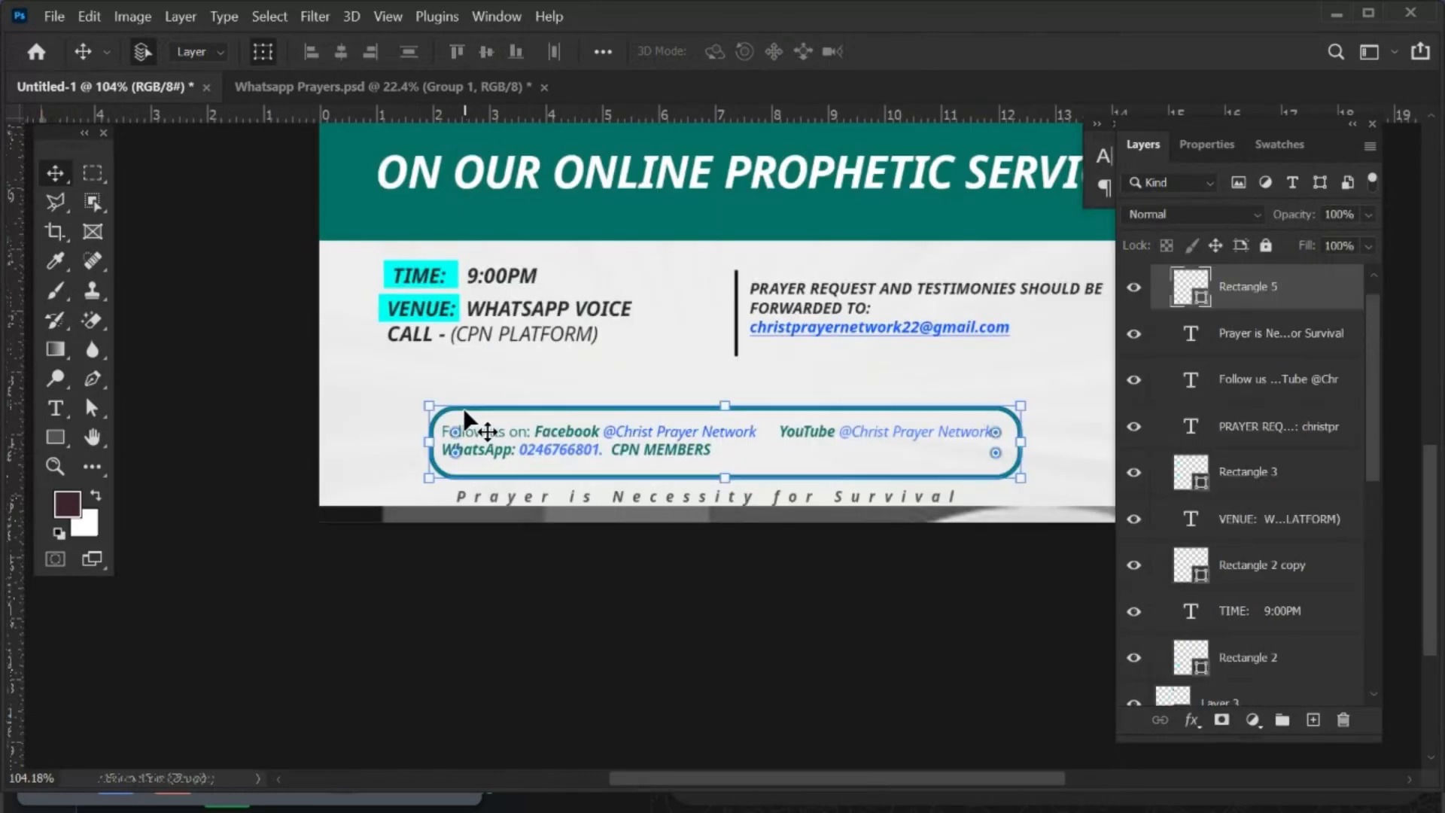
{"action": "key", "text": "ctrl+t"}
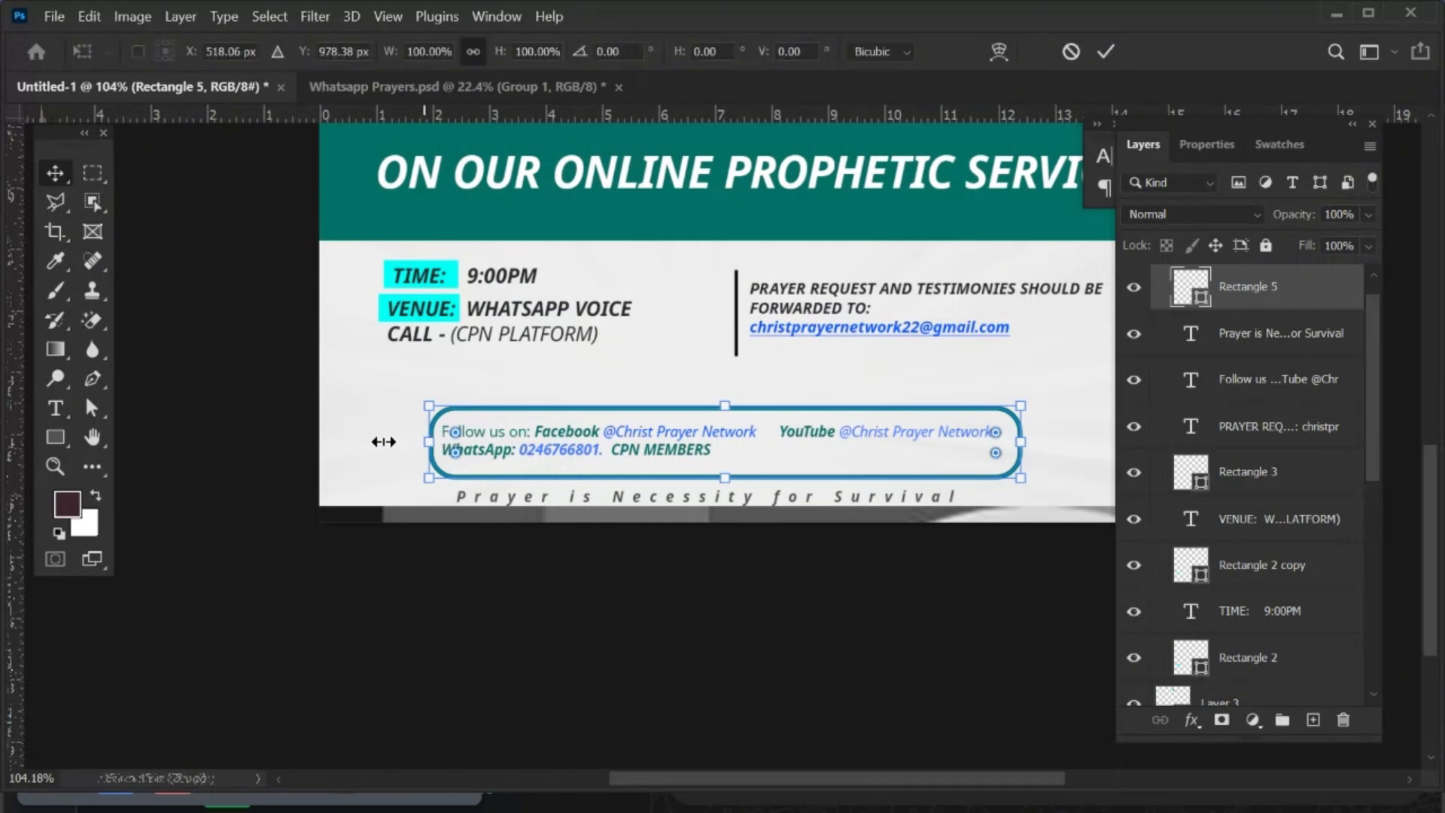
{"action": "left_click_drag", "start_coordinate": [383, 442], "coordinate": [373, 442]}
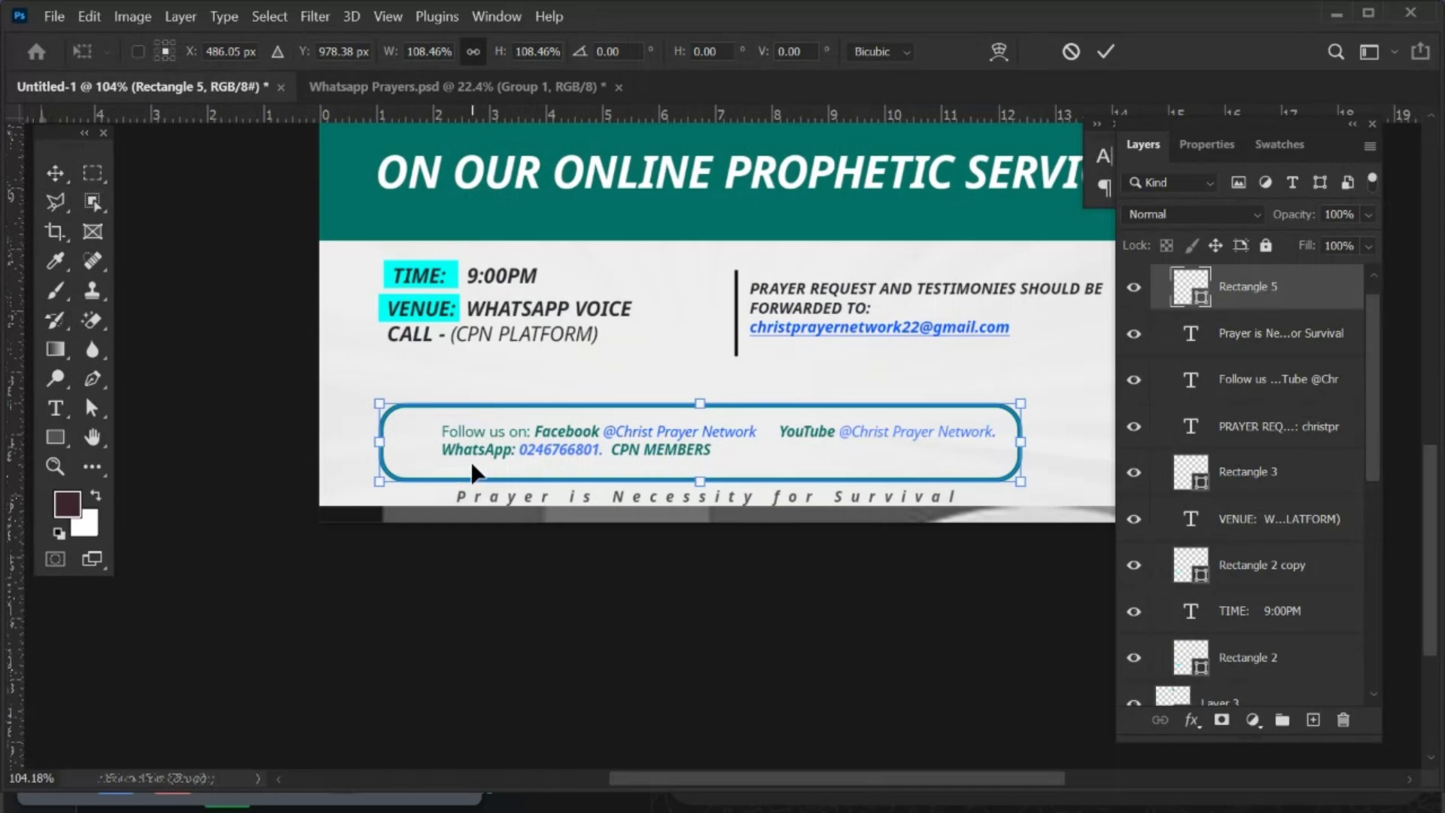
{"action": "scroll", "coordinate": [472, 472], "scroll_direction": "down", "scroll_amount": 2}
{"action": "left_click_drag", "start_coordinate": [884, 450], "coordinate": [925, 449]}
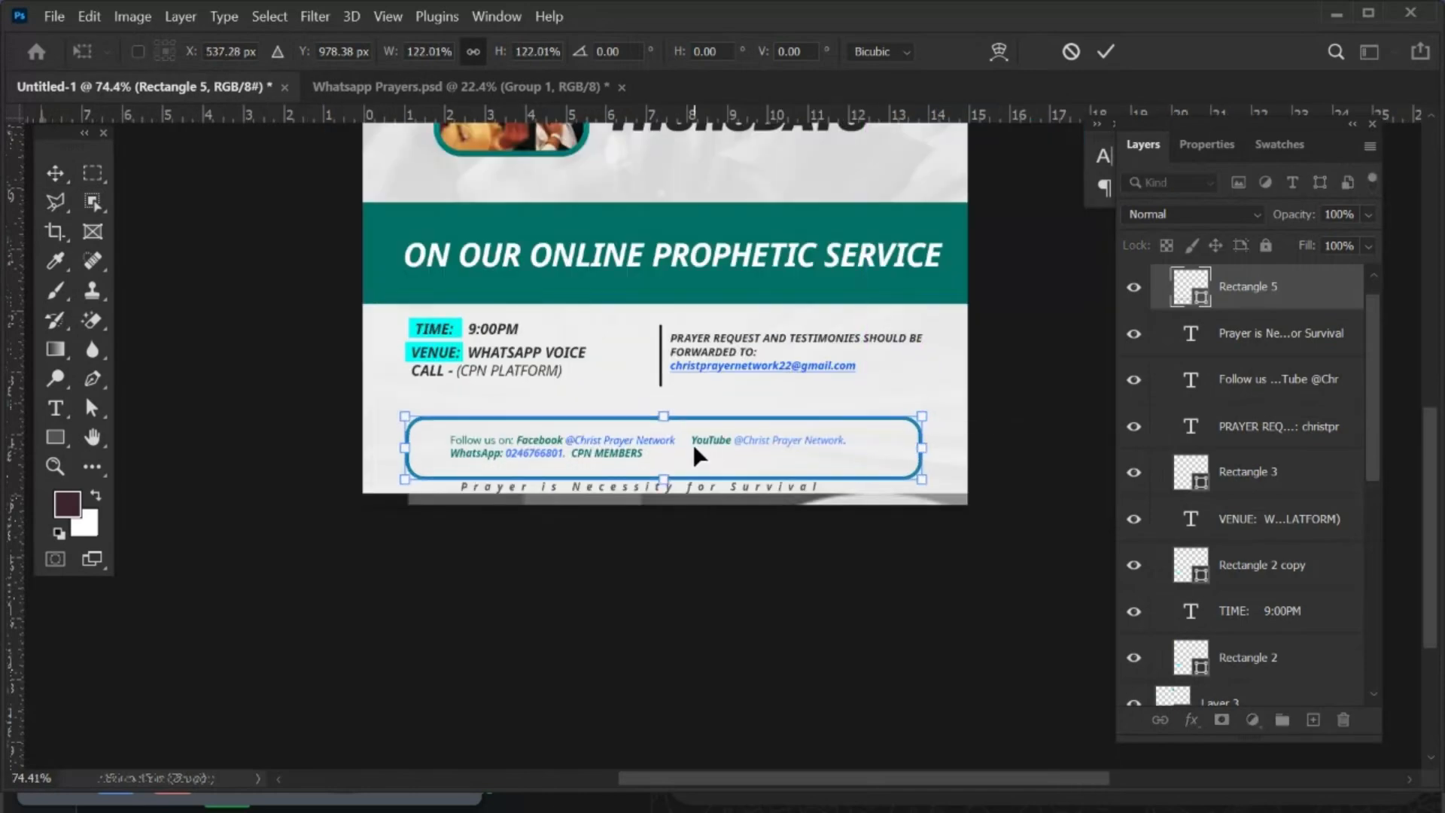
Nudge the enlarged rounded frame slightly up, away from the tagline, and apply the transform.
{"action": "key", "text": "Up"}
{"action": "key", "text": "Up"}
{"action": "key", "text": "Up"}
{"action": "key", "text": "Up"}
{"action": "key", "text": "Up"}
{"action": "key", "text": "Up"}
{"action": "key", "text": "Up"}
{"action": "key", "text": "Up"}
{"action": "key", "text": "Up"}
{"action": "key", "text": "Up"}
{"action": "key", "text": "Up"}
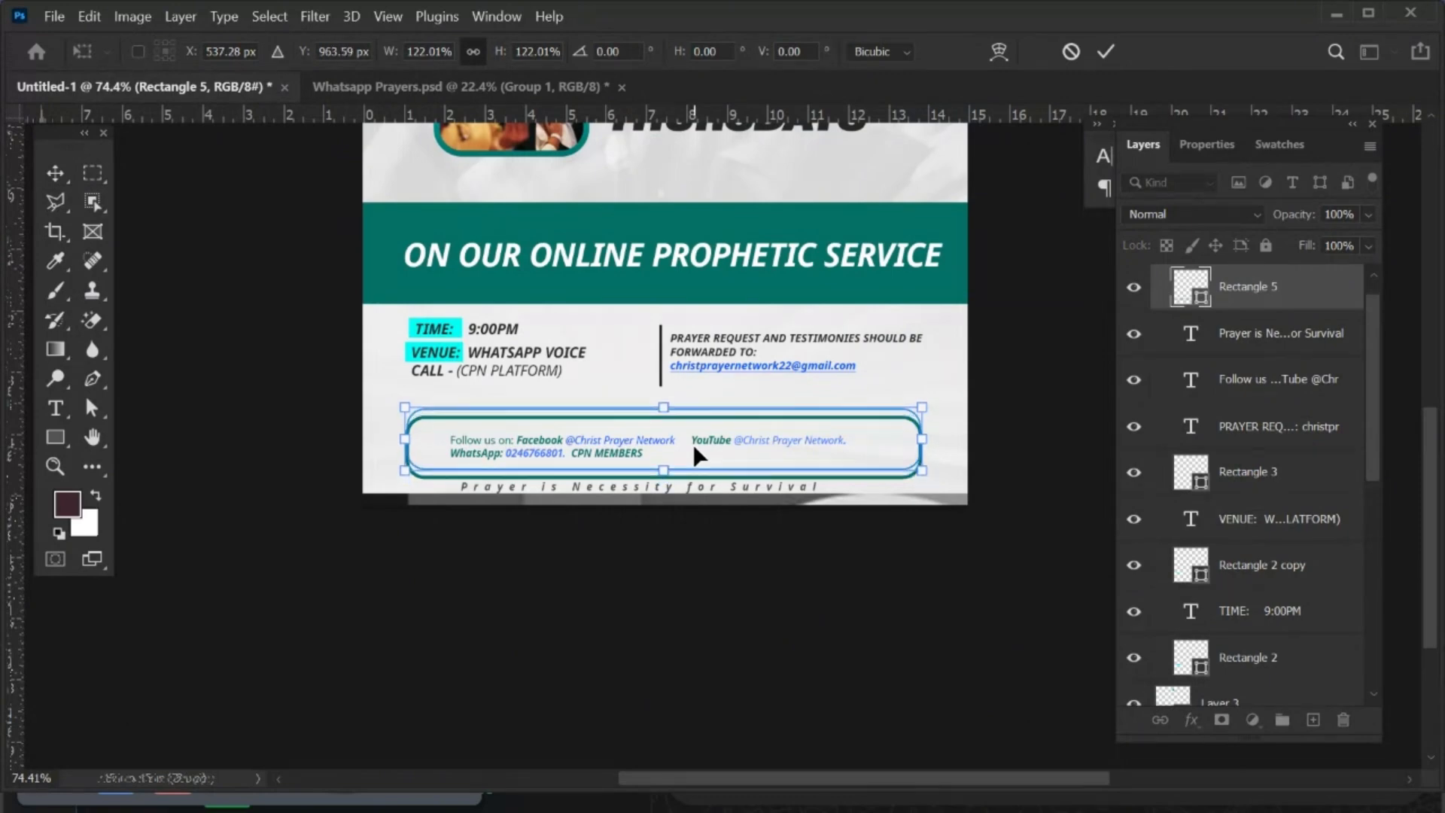
{"action": "key", "text": "Up"}
{"action": "key", "text": "Up"}
{"action": "key", "text": "Up"}
{"action": "key", "text": "Return"}
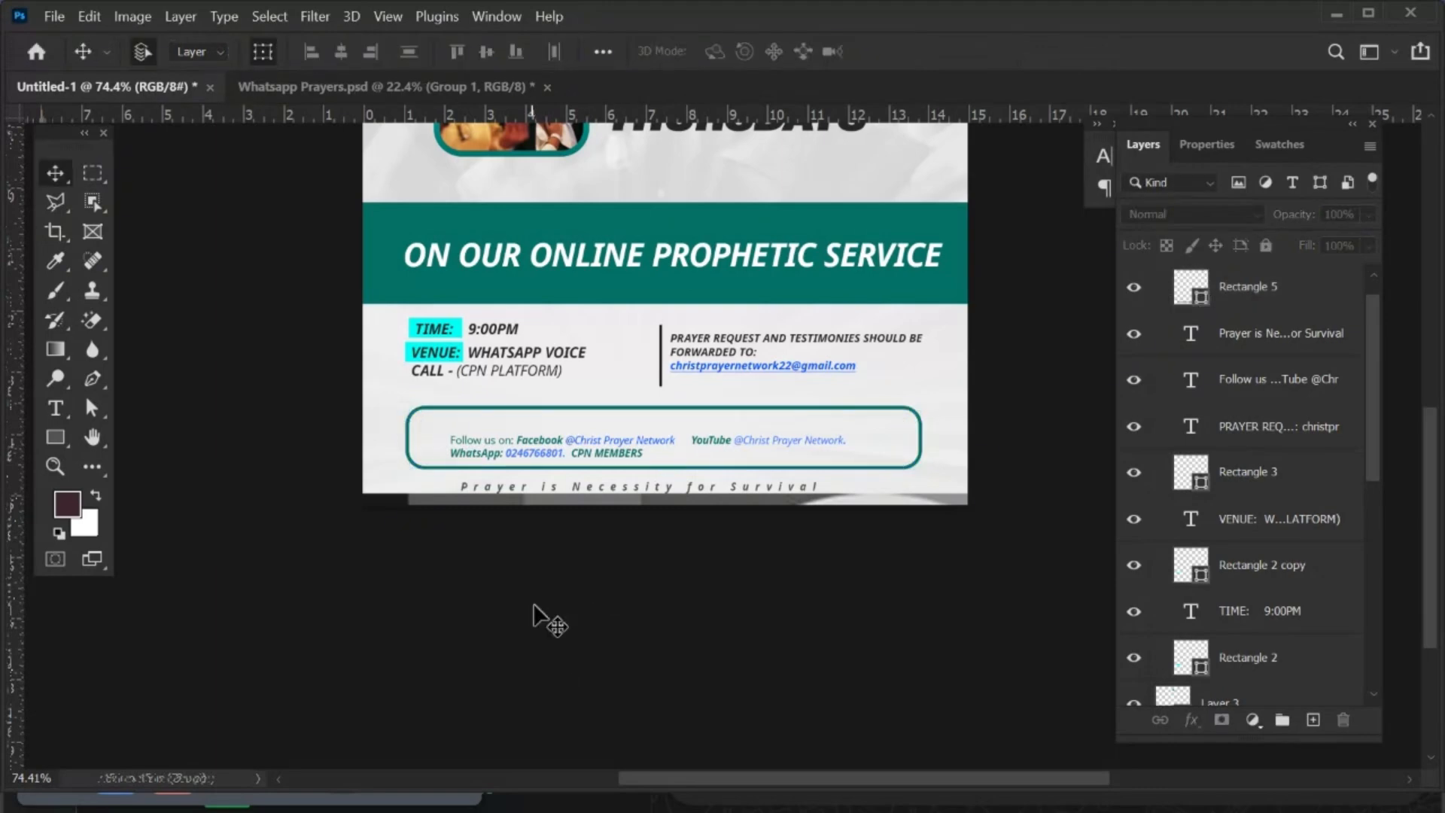
Move the "Follow us on" text toward the frame's upper-left corner and enlarge it to fill the frame's width.
{"action": "scroll", "coordinate": [513, 448], "scroll_direction": "up", "scroll_amount": 2}
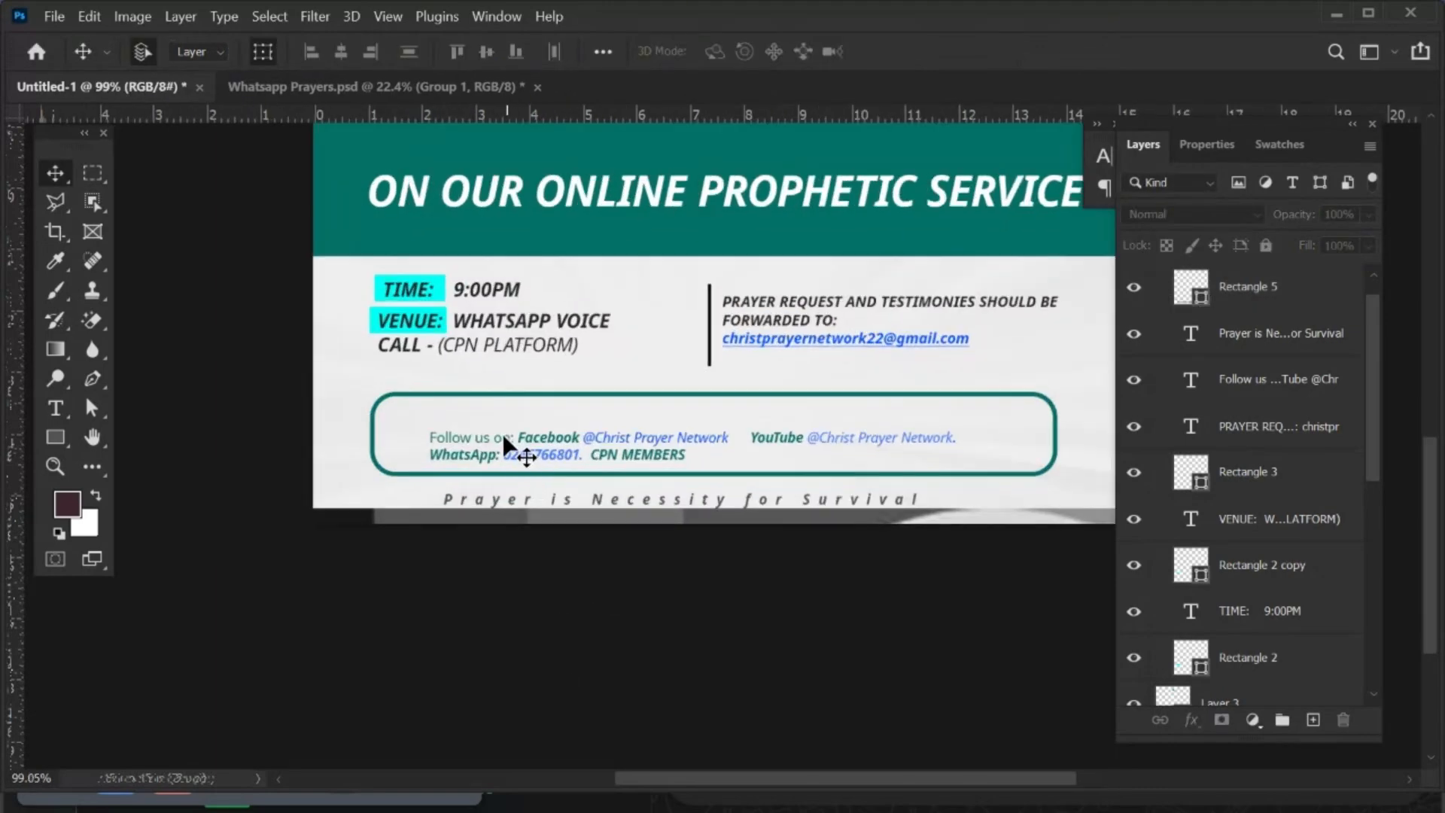
{"action": "left_click_drag", "start_coordinate": [501, 438], "coordinate": [469, 426]}
{"action": "left_click_drag", "start_coordinate": [946, 447], "coordinate": [1045, 452]}
{"action": "key", "text": "Return"}
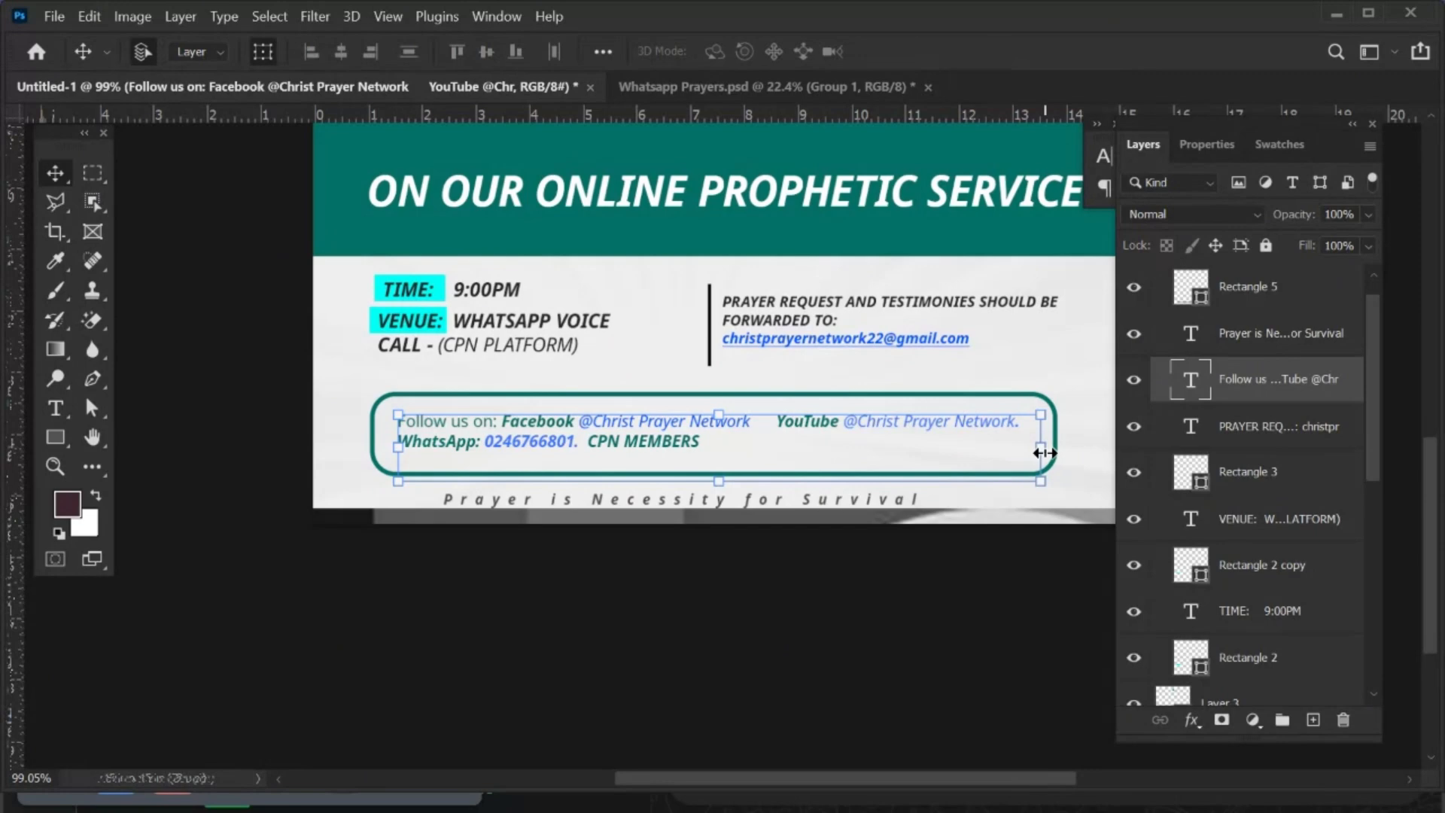
{"action": "left_click", "coordinate": [576, 636]}
Move the "Prayer is Necessity for Survival" tagline slightly up and right so it centres below the rounded frame.
{"action": "scroll", "coordinate": [606, 557], "scroll_direction": "down", "scroll_amount": 2}
{"action": "left_click_drag", "start_coordinate": [655, 553], "coordinate": [585, 555]}
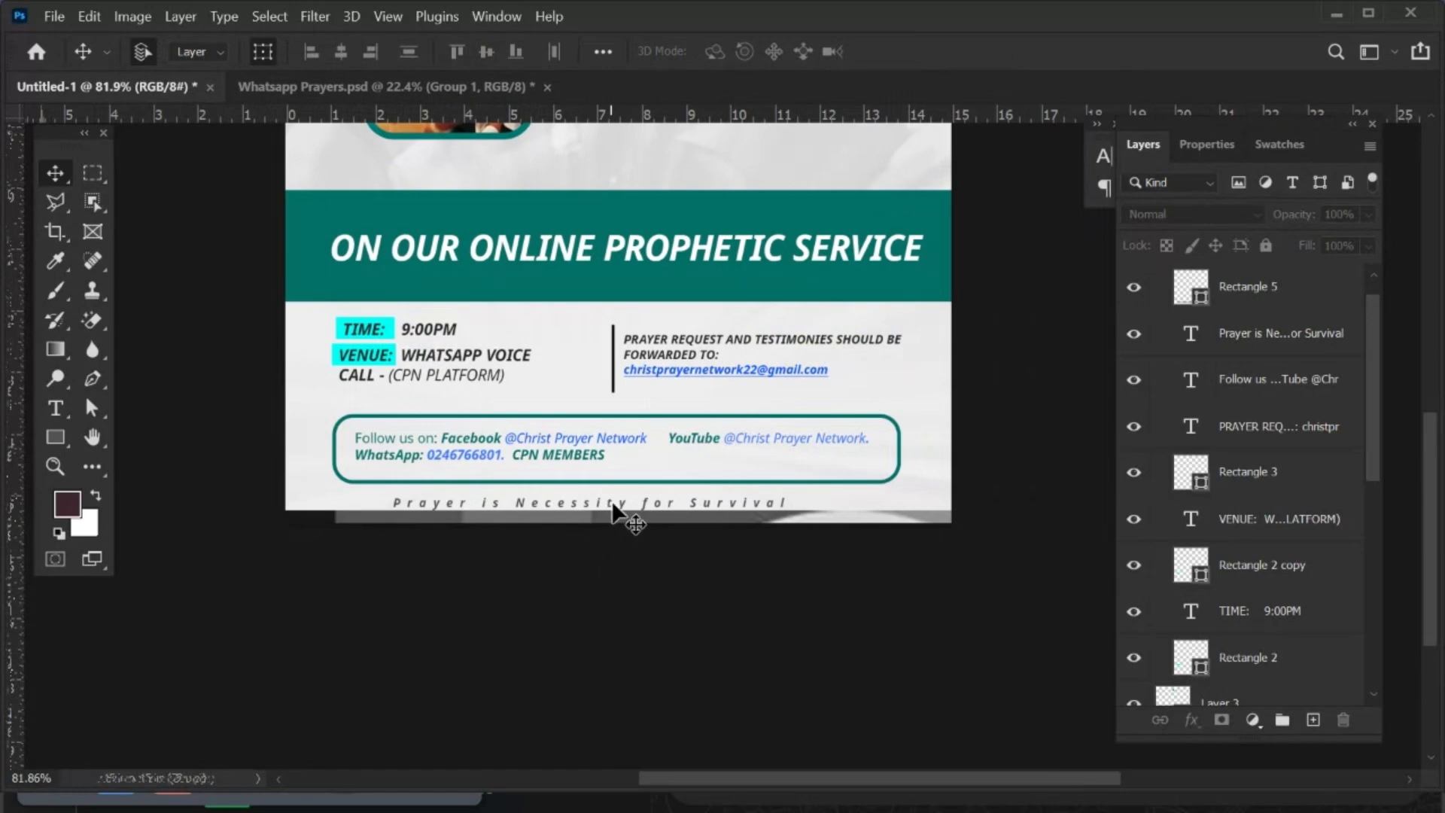
{"action": "left_click_drag", "start_coordinate": [614, 506], "coordinate": [635, 499]}
{"action": "left_click", "coordinate": [606, 618]}
Unlock the green band layer Rectangle 1.
{"action": "scroll", "coordinate": [604, 617], "scroll_direction": "down", "scroll_amount": 4}
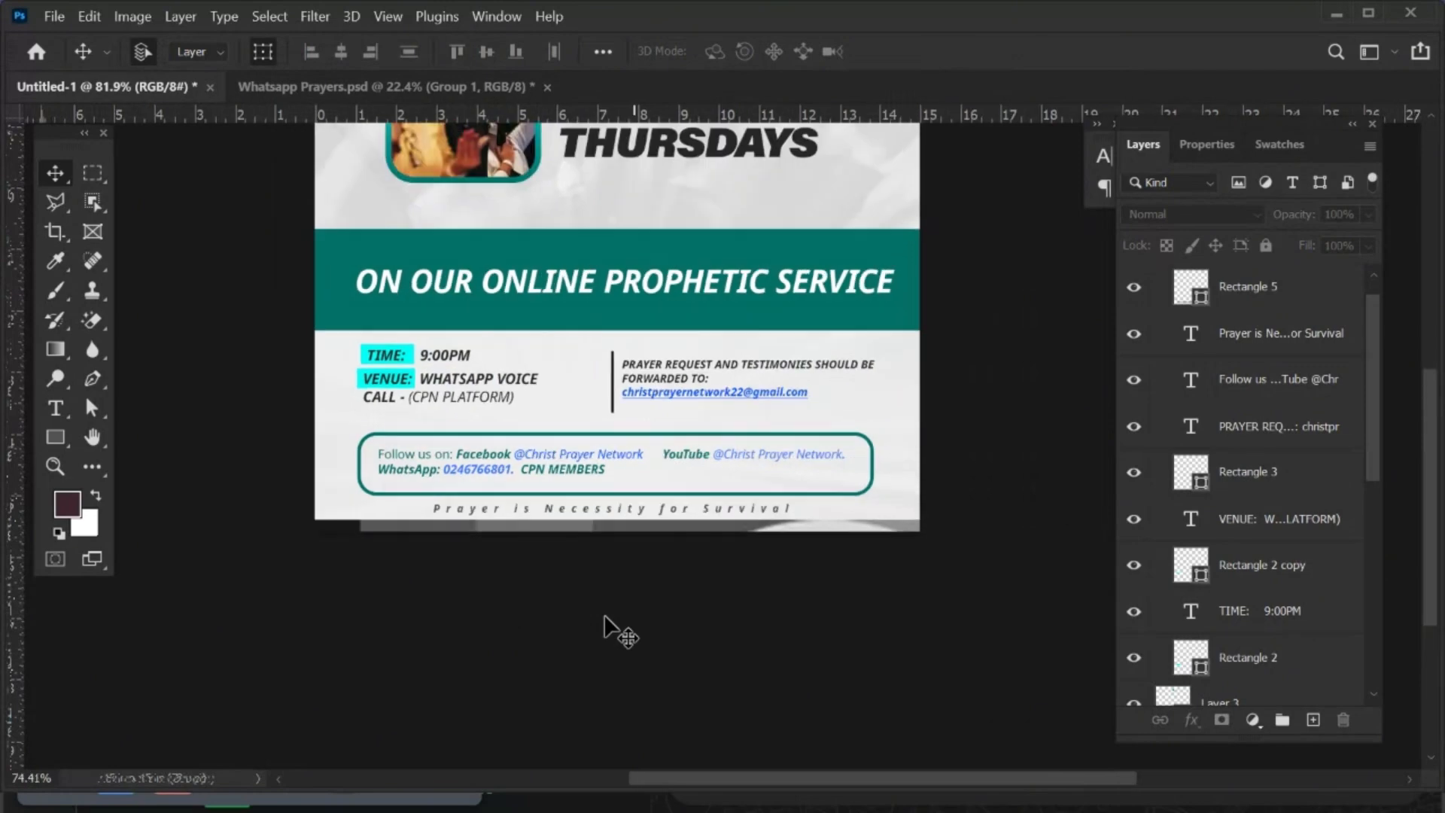
{"action": "scroll", "coordinate": [618, 411], "scroll_direction": "up", "scroll_amount": 2}
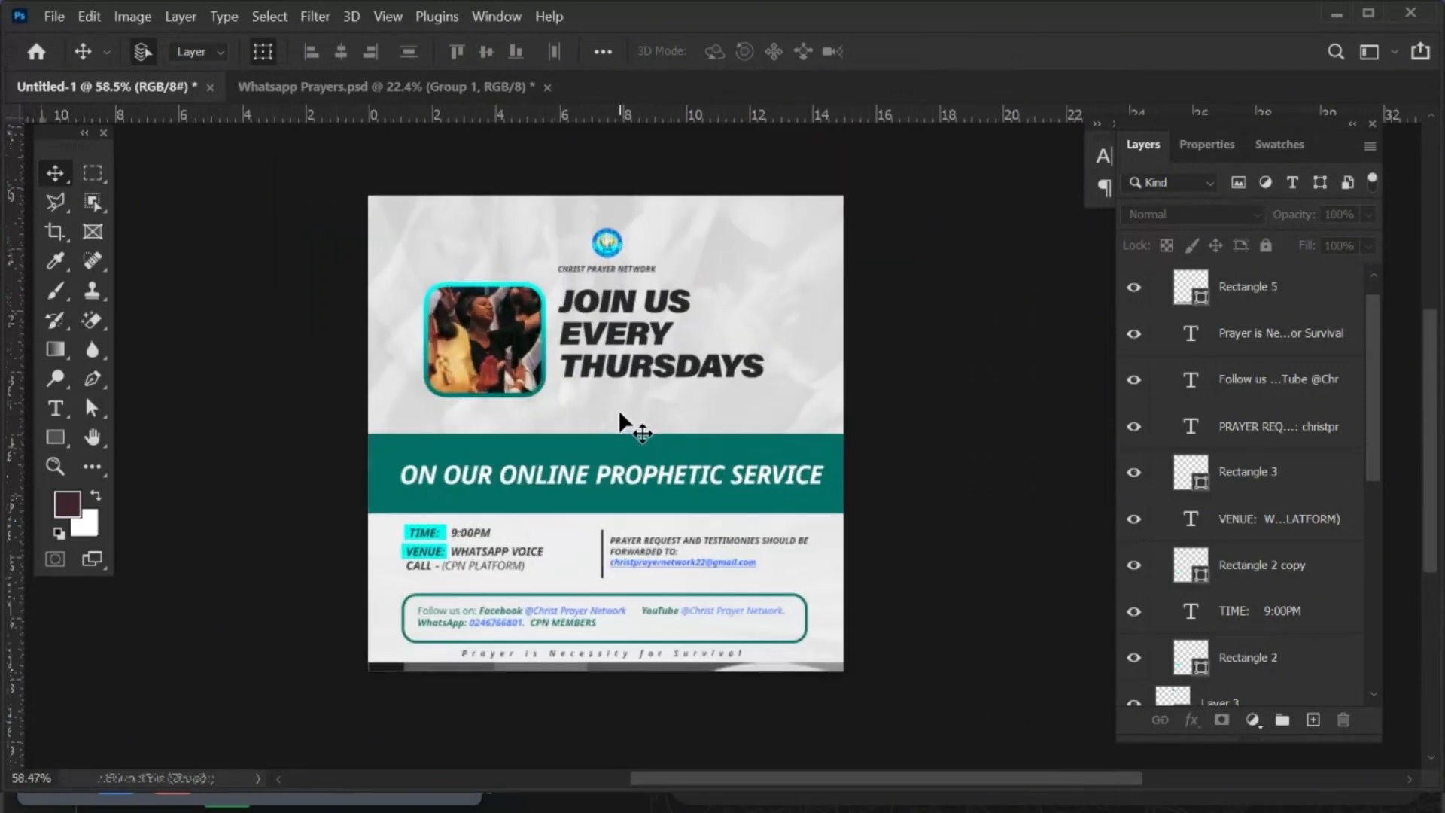
{"action": "scroll", "coordinate": [1242, 629], "scroll_direction": "down", "scroll_amount": 5}
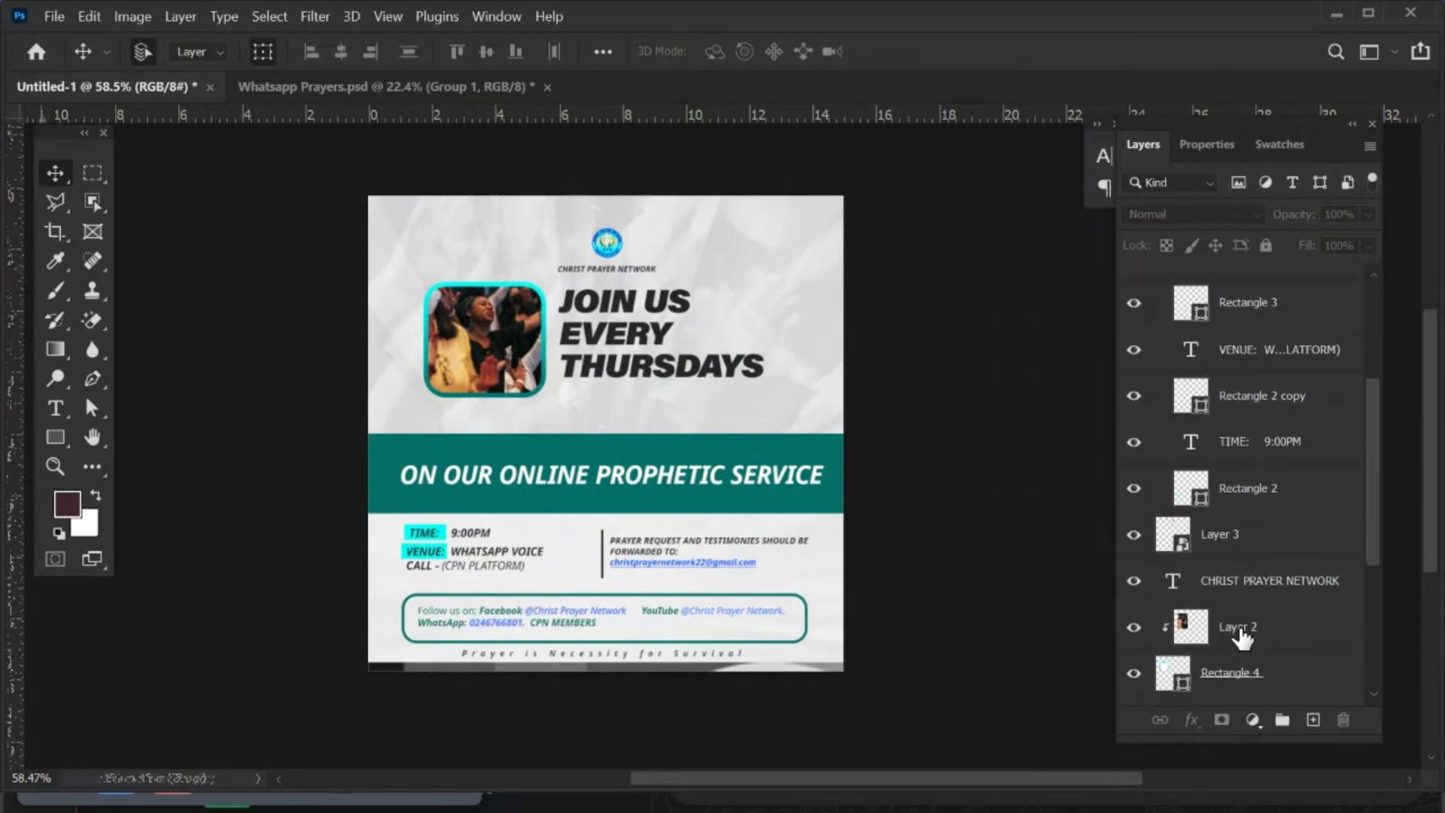
{"action": "scroll", "coordinate": [1241, 638], "scroll_direction": "down", "scroll_amount": 4}
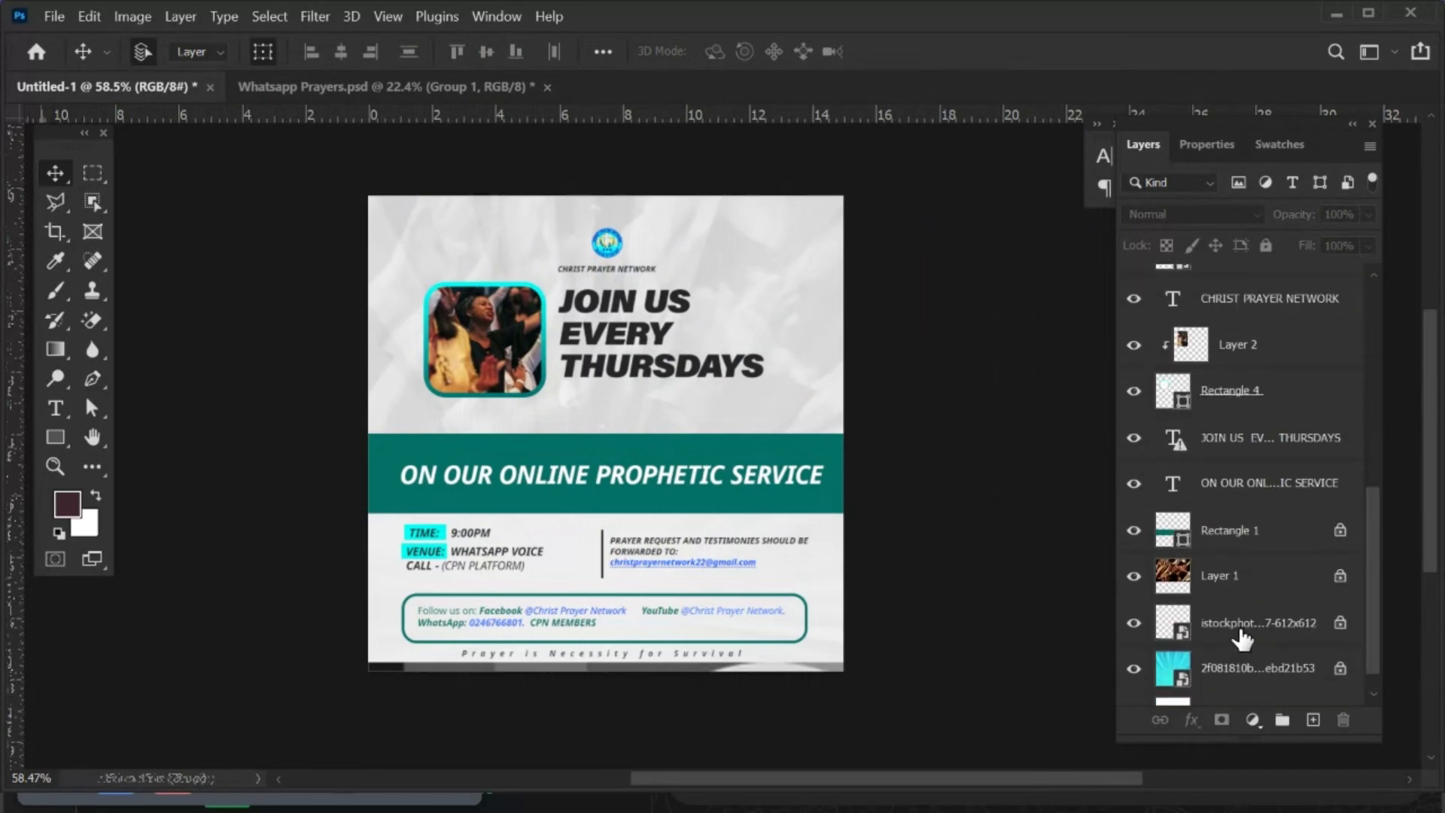
{"action": "left_click", "coordinate": [1340, 529]}
{"action": "left_click_drag", "start_coordinate": [329, 449], "coordinate": [435, 502]}
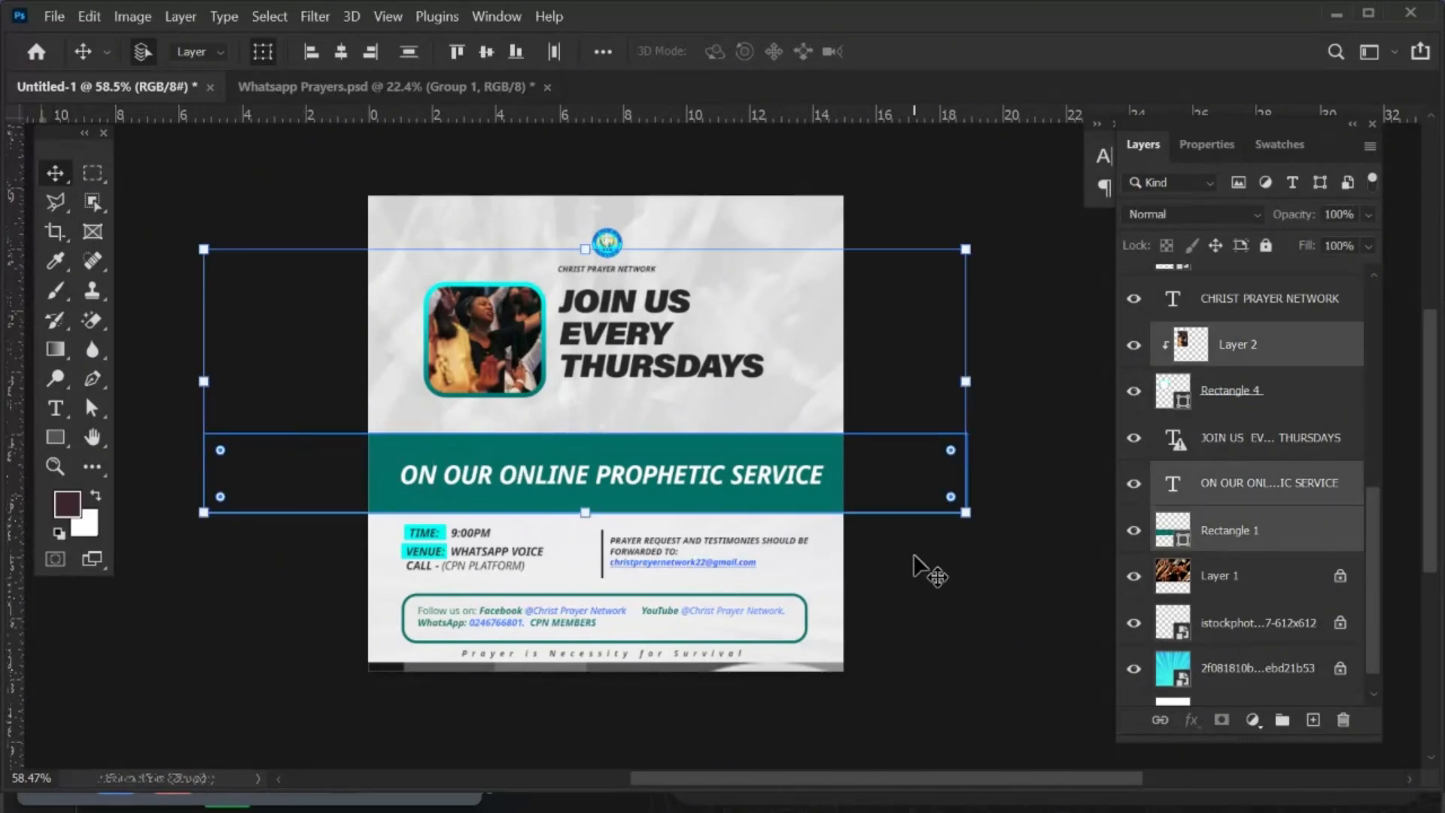
{"action": "left_click", "coordinate": [962, 663]}
{"action": "left_click", "coordinate": [766, 477]}
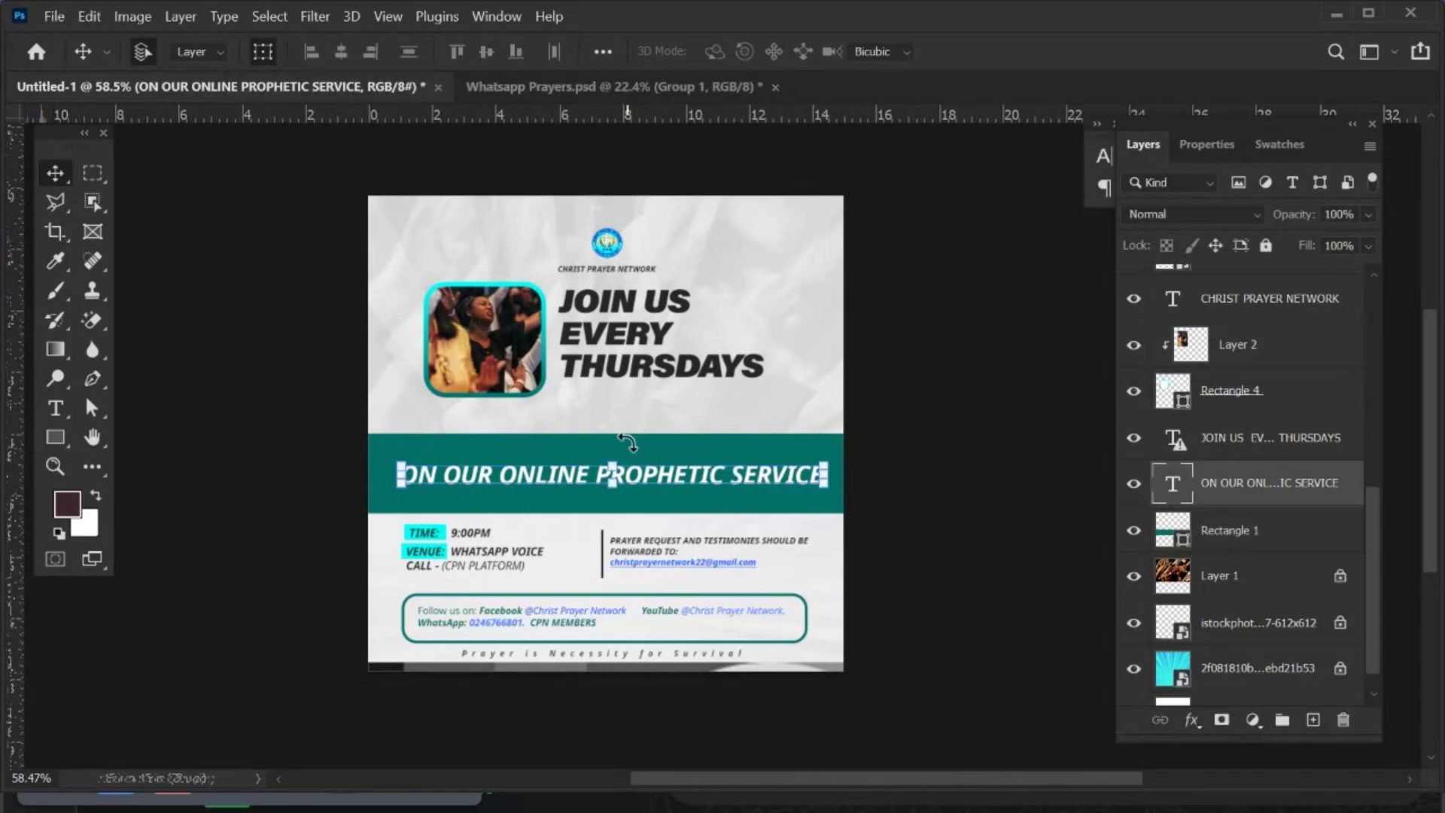
{"action": "key", "text": "ctrl+t"}
{"action": "left_click_drag", "start_coordinate": [634, 452], "coordinate": [855, 572]}
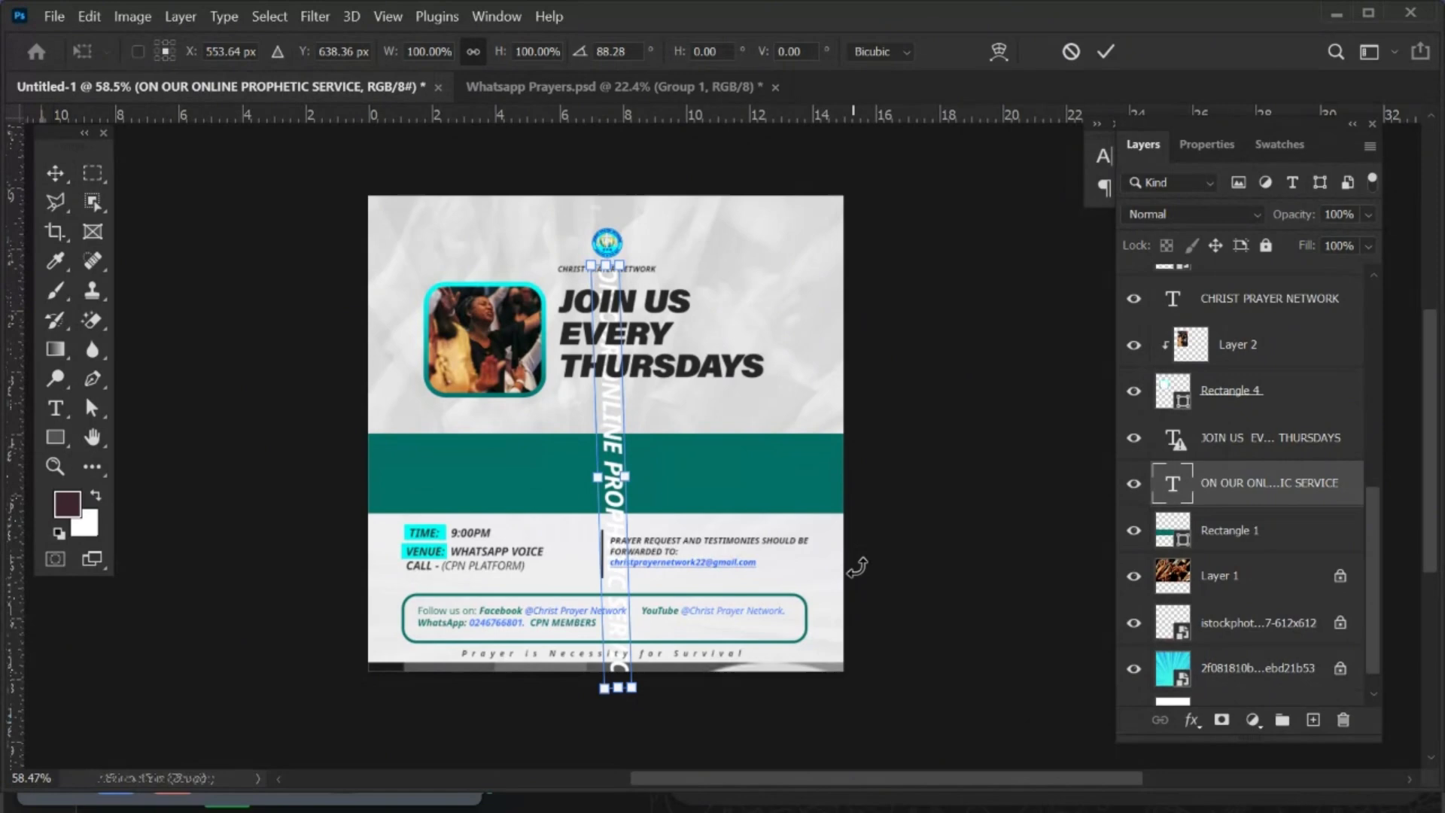
{"action": "left_click", "coordinate": [1071, 50]}
{"action": "left_click", "coordinate": [857, 500]}
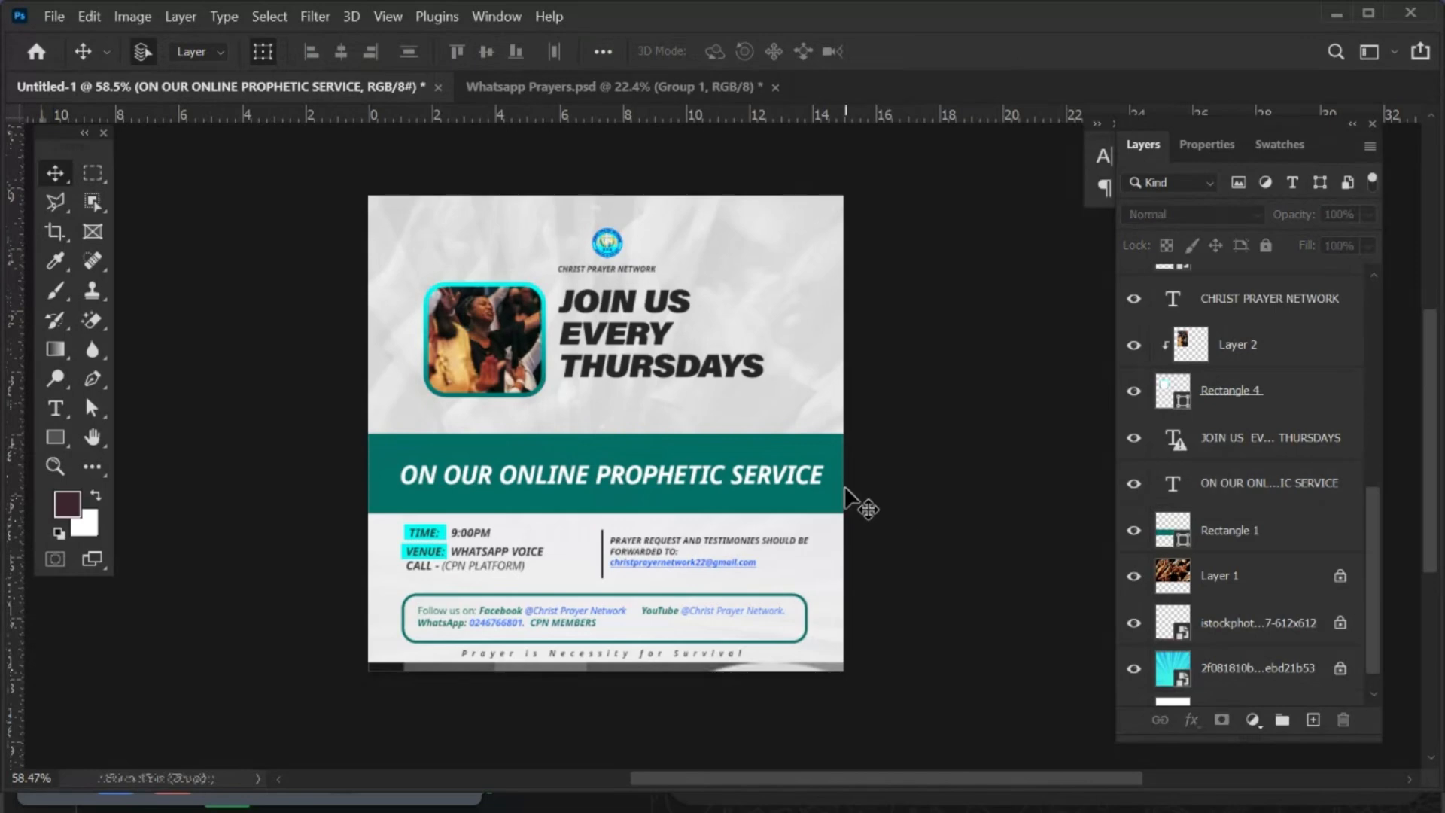
Nudge the green band and its "ON OUR ONLINE PROPHETIC SERVICE" heading slightly up together.
{"action": "left_click", "coordinate": [829, 508]}
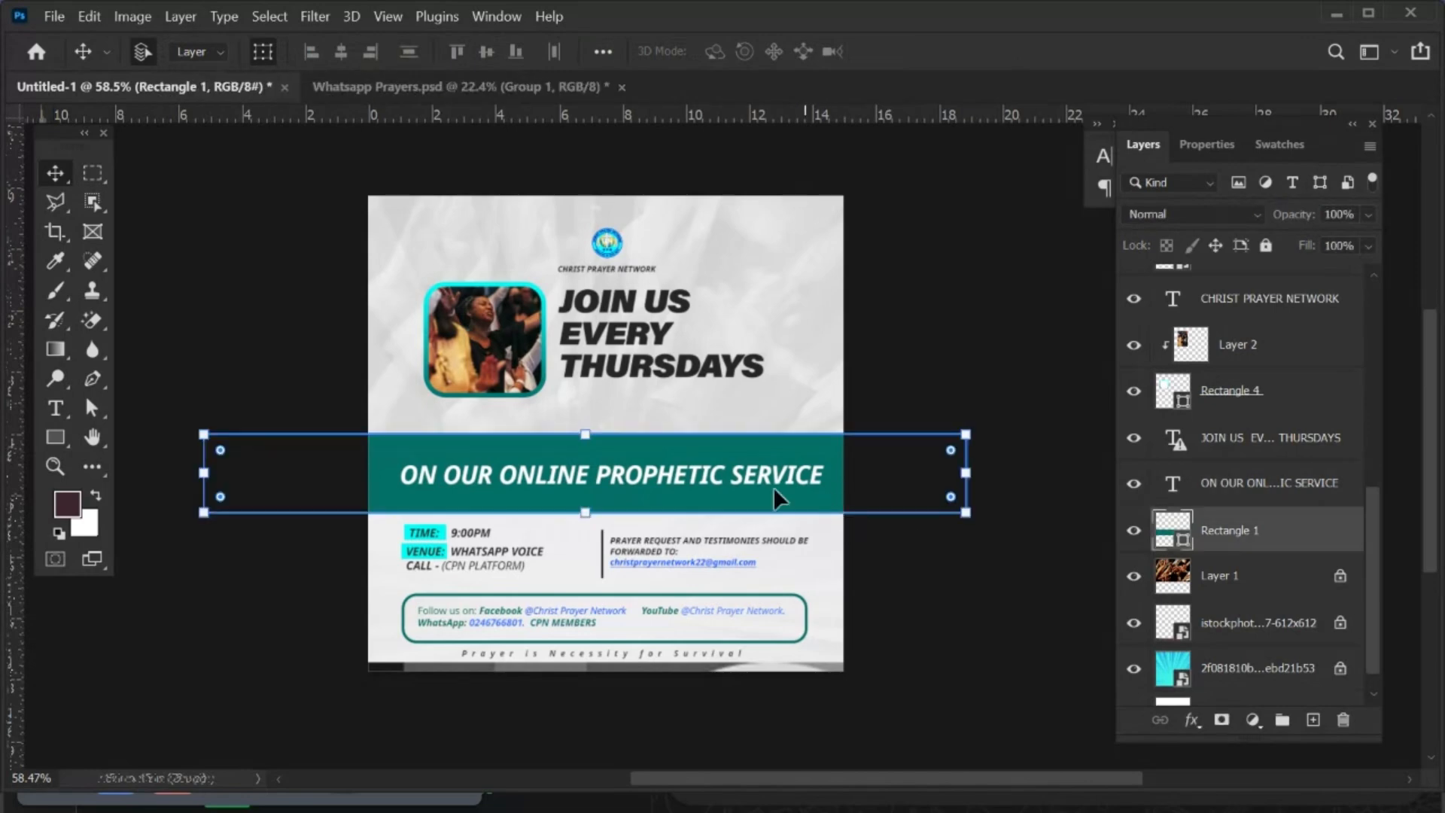
{"action": "left_click", "coordinate": [684, 468], "text": "shift"}
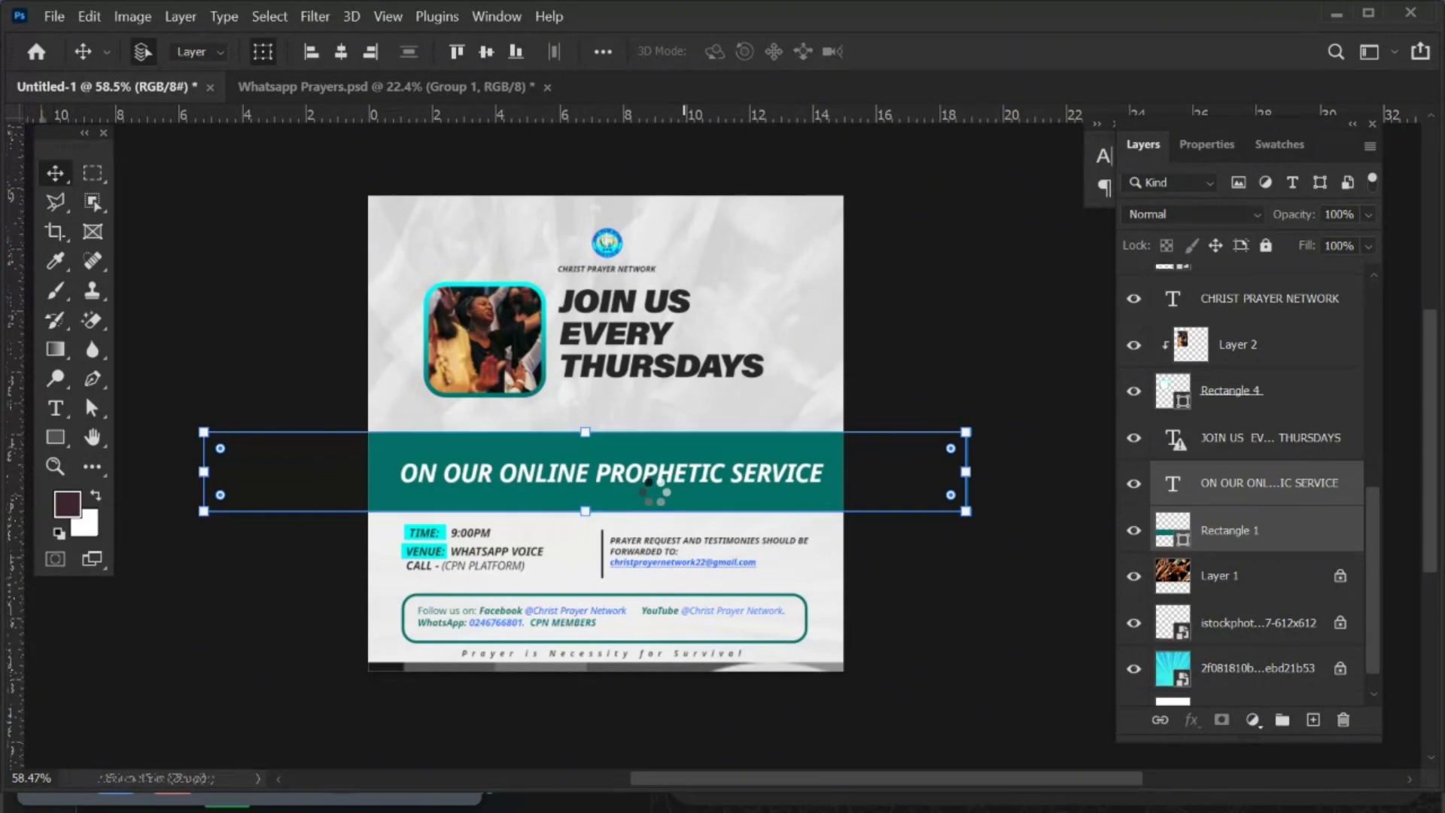
{"action": "left_click", "coordinate": [952, 570]}
{"action": "scroll", "coordinate": [468, 565], "scroll_direction": "down", "scroll_amount": 2}
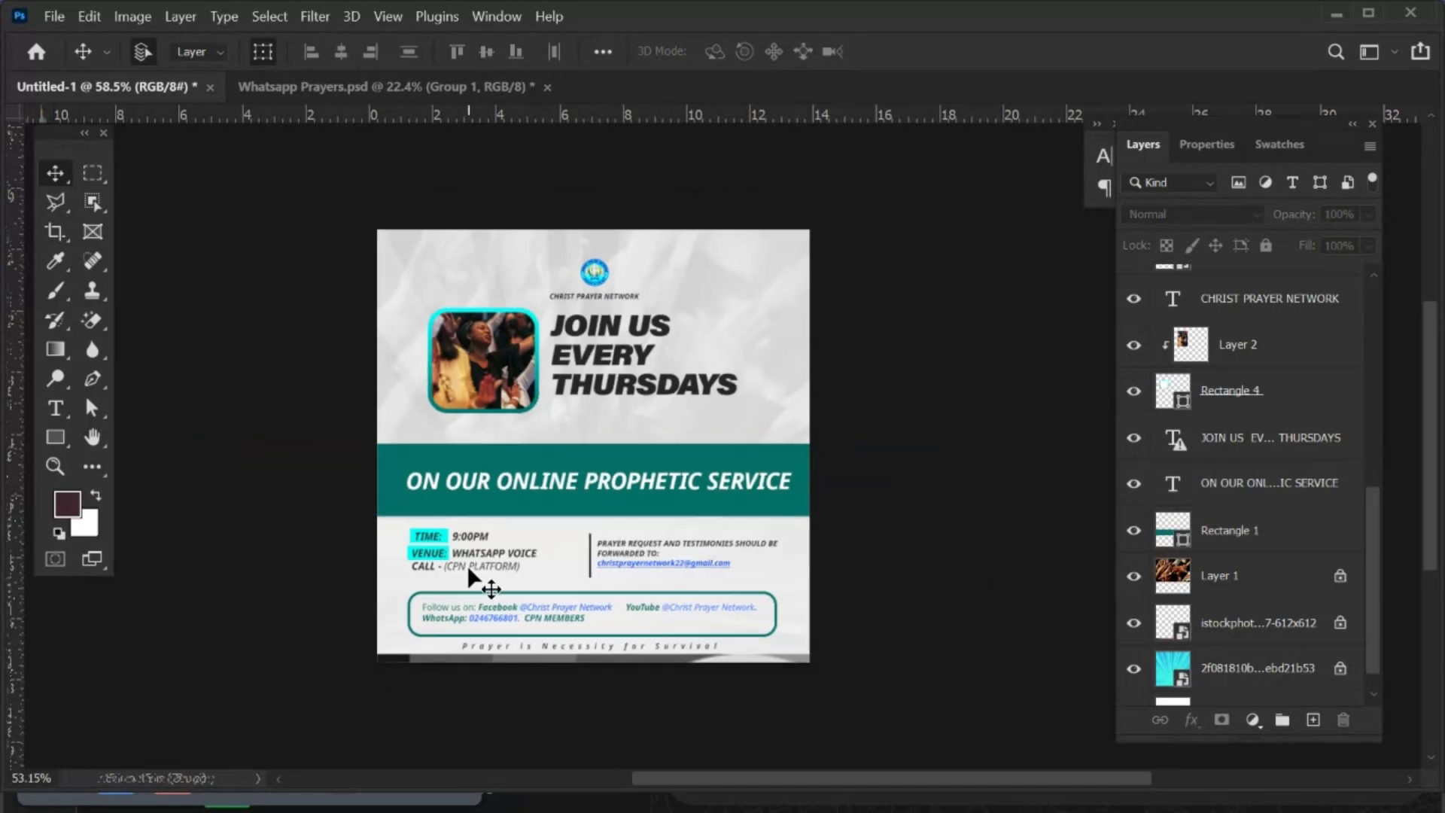
{"action": "scroll", "coordinate": [562, 431], "scroll_direction": "up", "scroll_amount": 2}
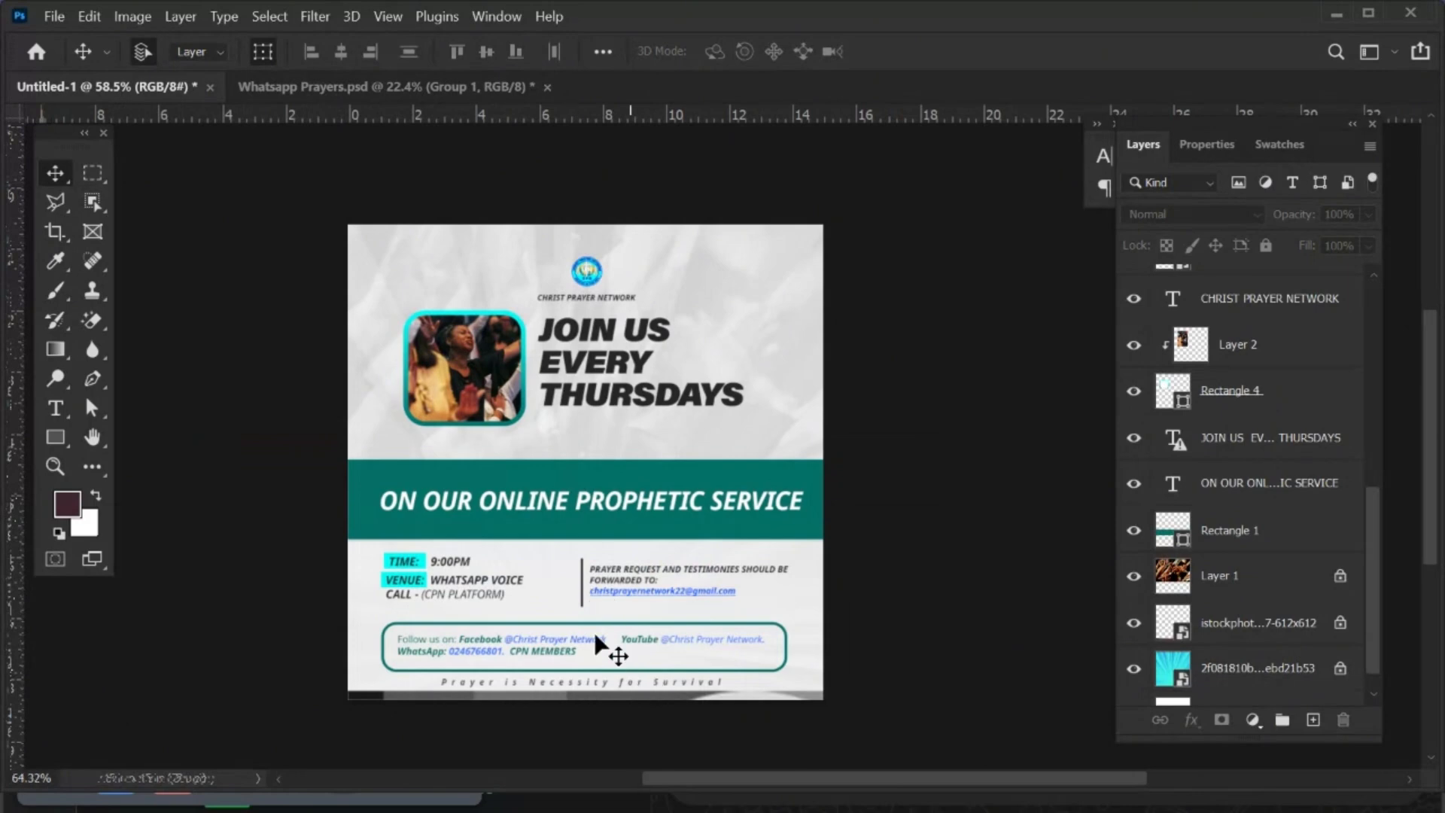
Move the vertical divider Rectangle 3 left to about X 498.03 px, between the venue and prayer request texts.
{"action": "scroll", "coordinate": [584, 608], "scroll_direction": "up", "scroll_amount": 4}
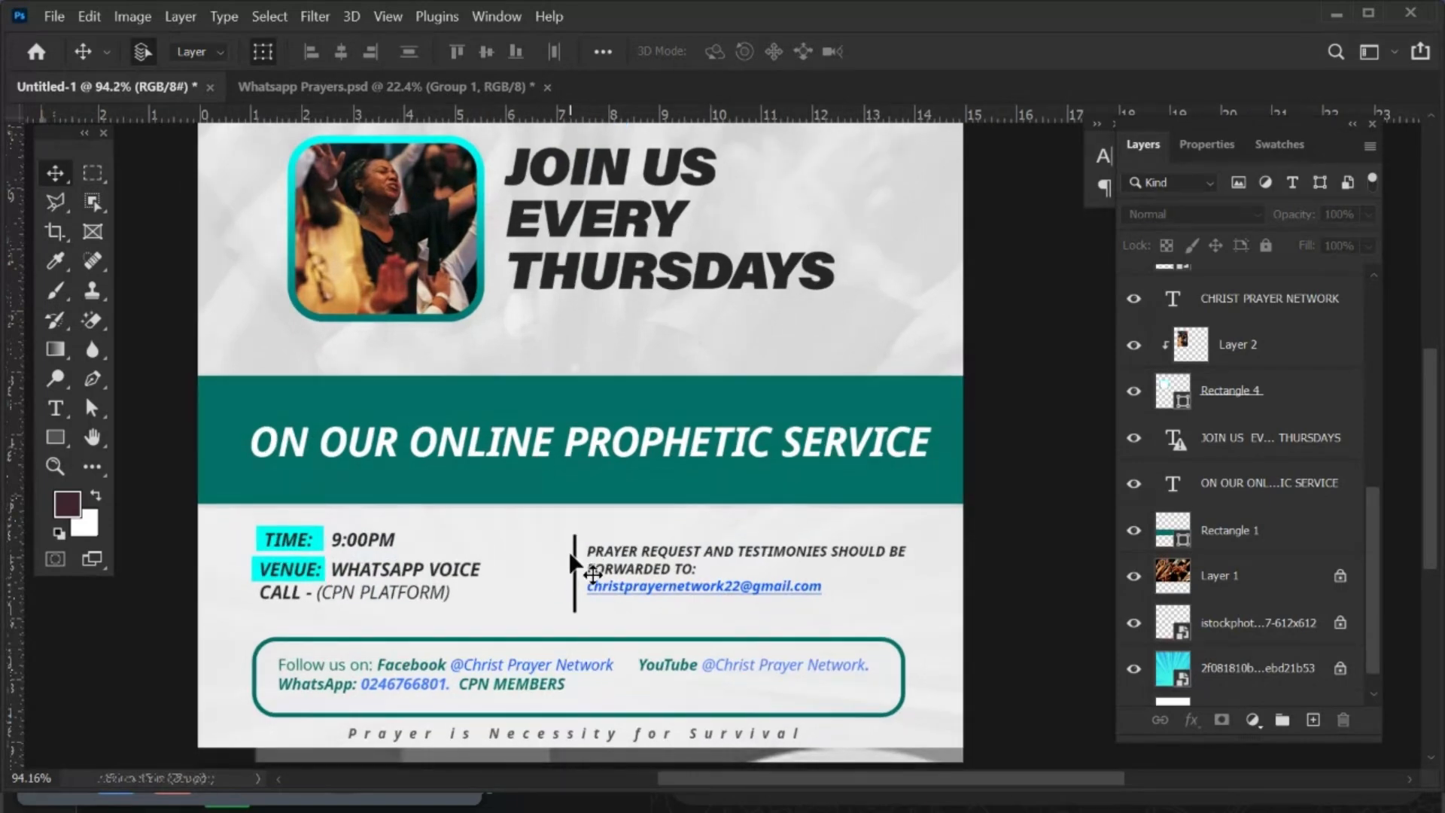
{"action": "left_click", "coordinate": [553, 560]}
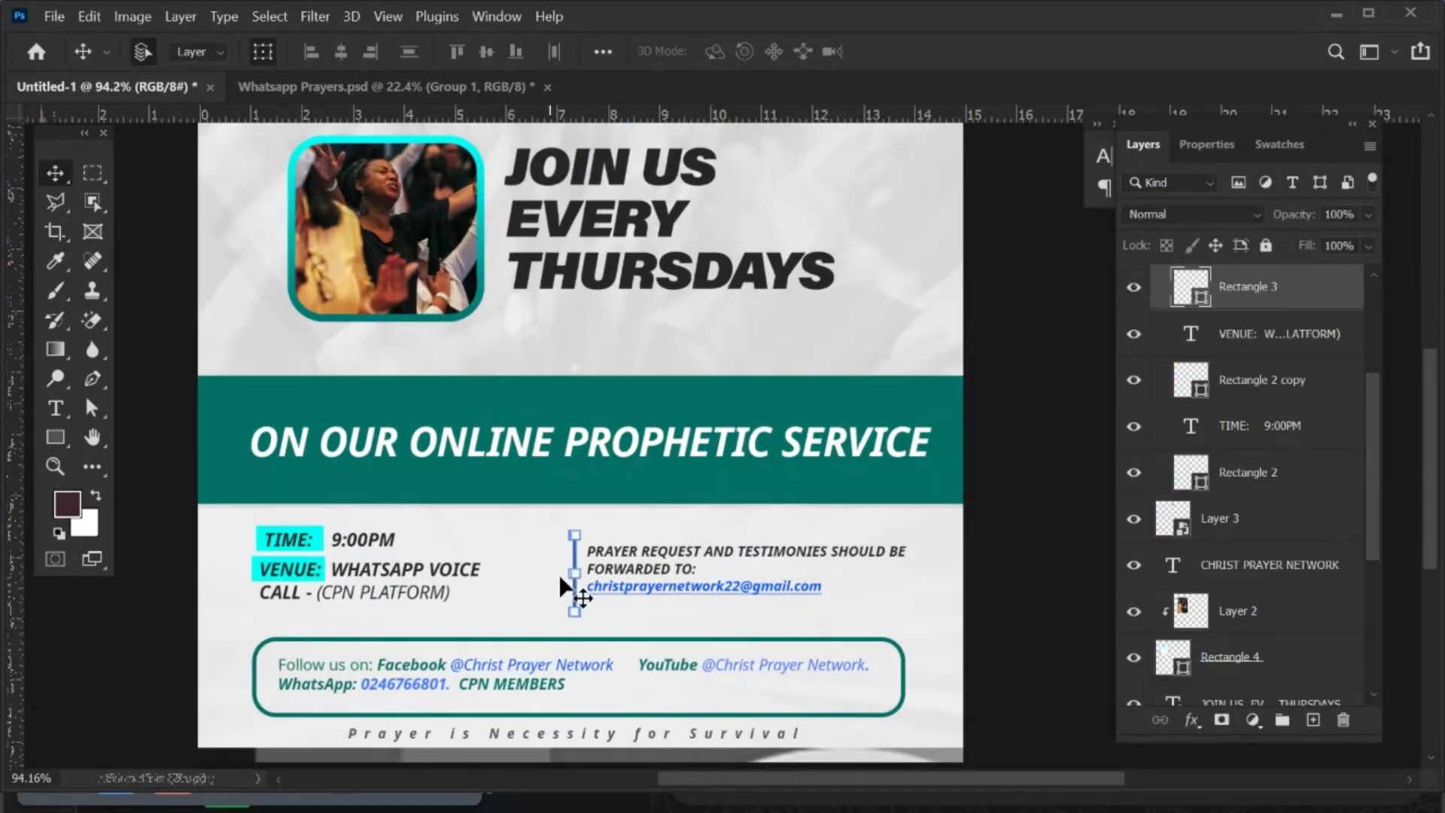
{"action": "key", "text": "ctrl+t"}
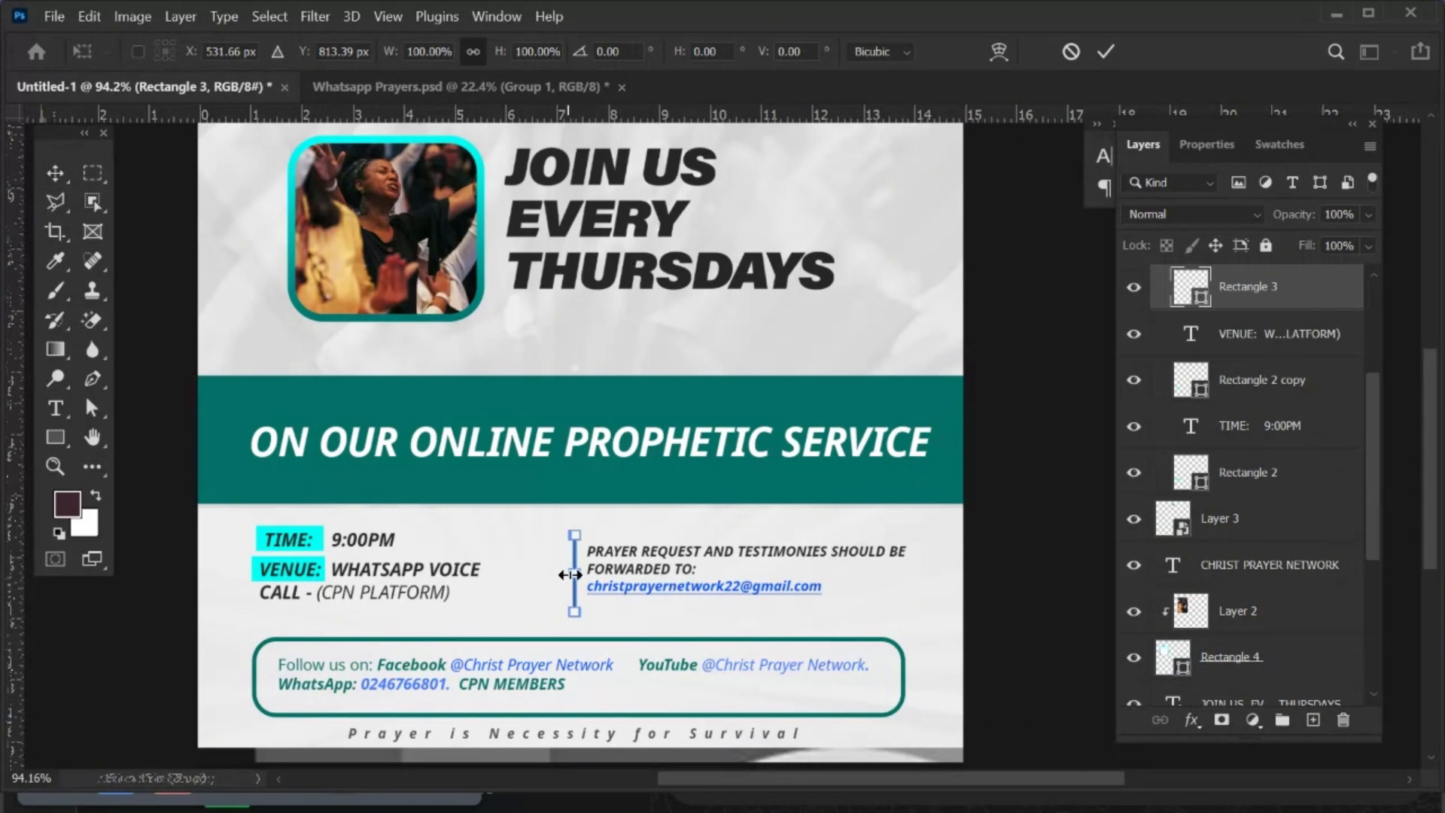
{"action": "scroll", "coordinate": [577, 555], "scroll_direction": "up", "scroll_amount": 1}
{"action": "scroll", "coordinate": [577, 555], "scroll_direction": "up", "scroll_amount": 5}
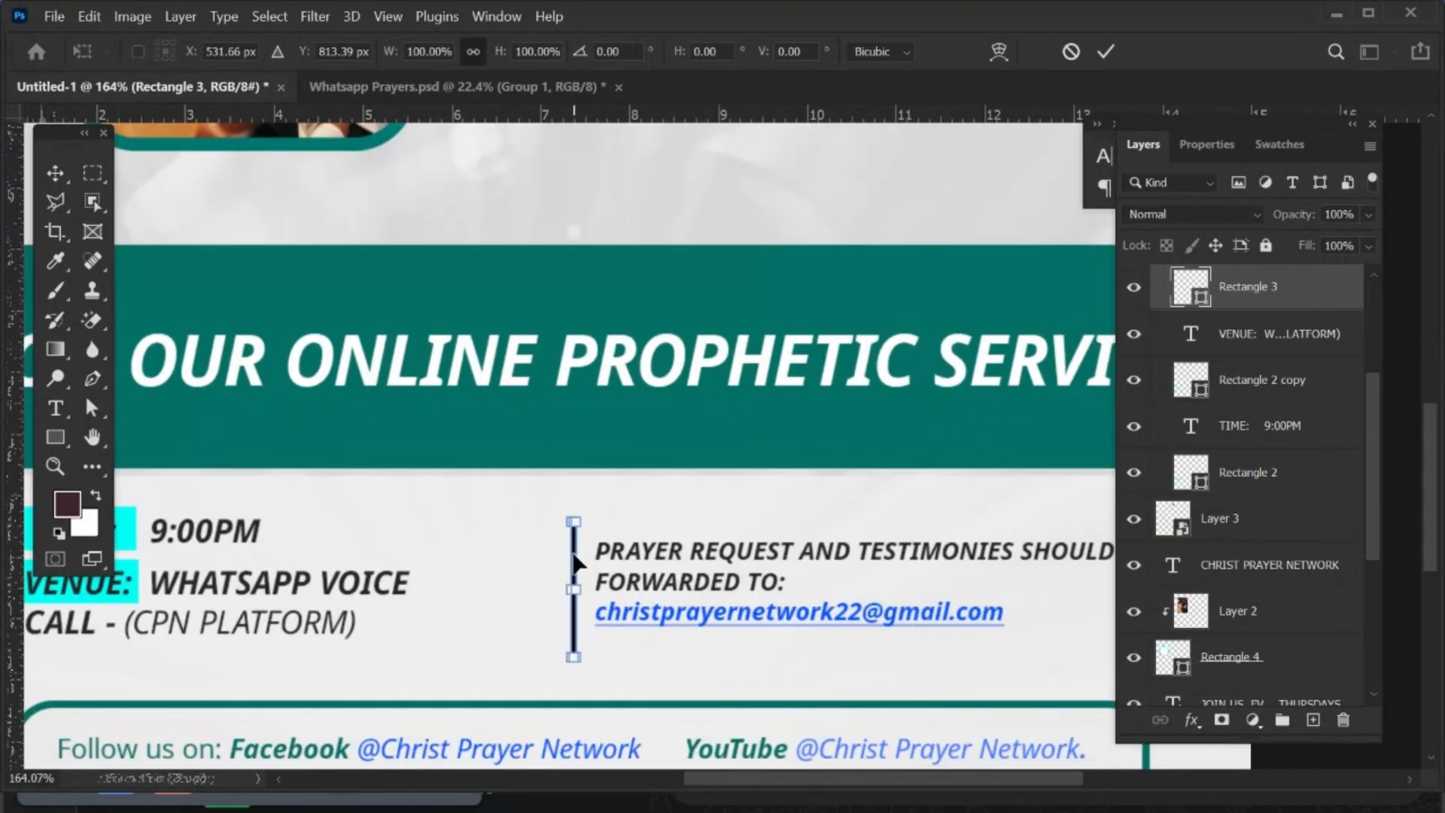
{"action": "left_click_drag", "start_coordinate": [575, 564], "coordinate": [534, 563]}
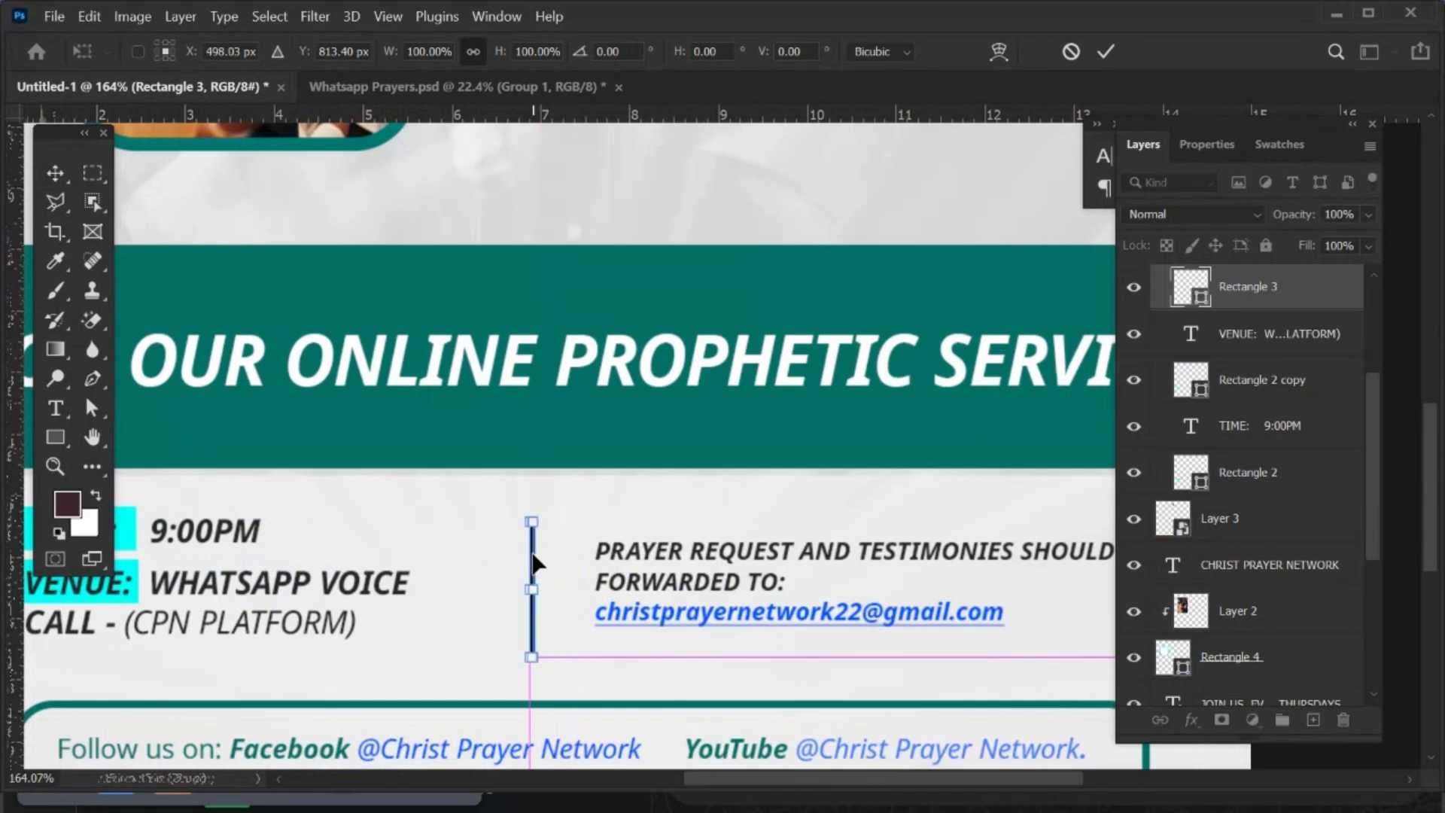
{"action": "key", "text": "Return"}
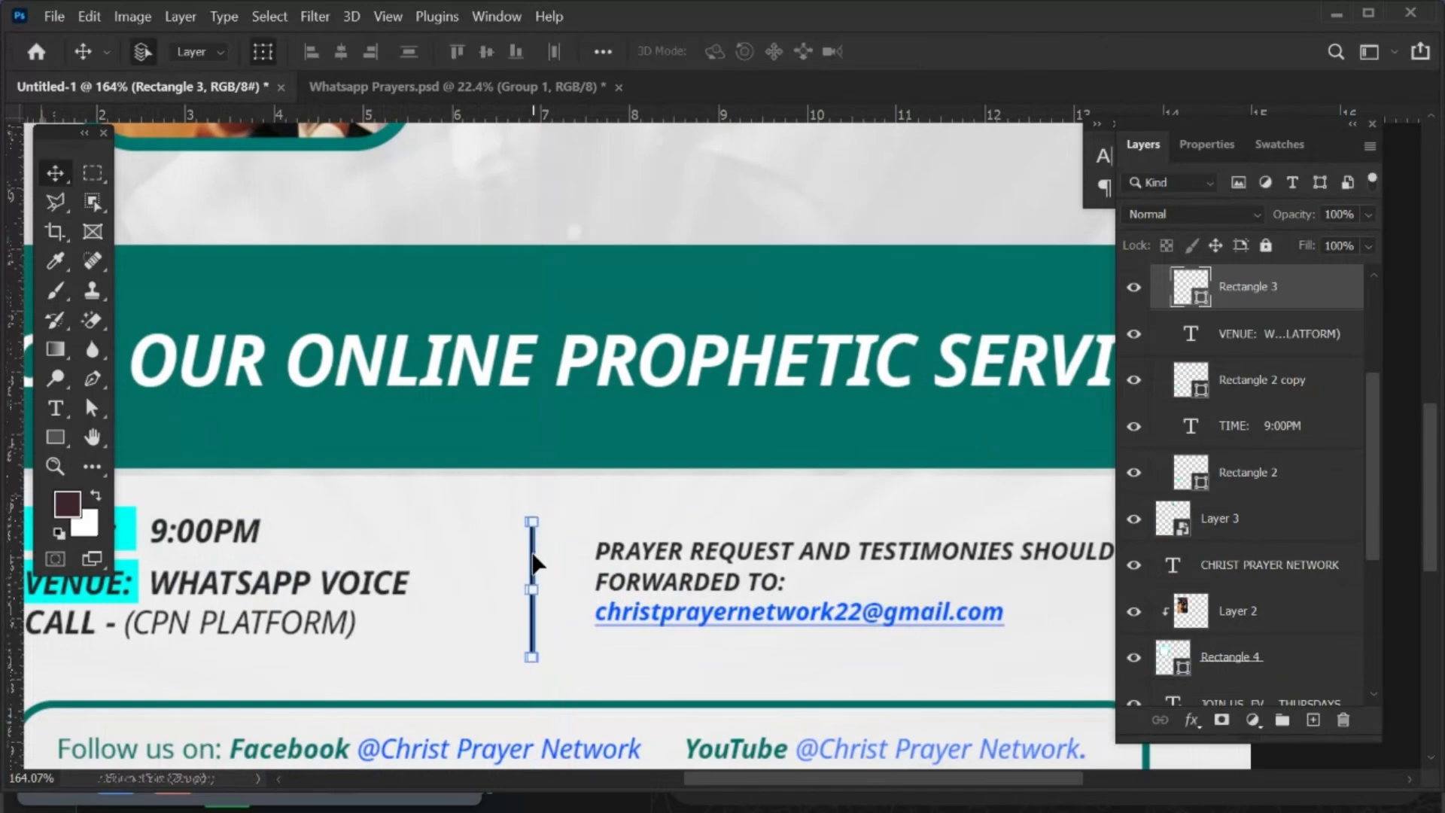
{"action": "scroll", "coordinate": [532, 557], "scroll_direction": "down", "scroll_amount": 1}
{"action": "scroll", "coordinate": [535, 556], "scroll_direction": "down", "scroll_amount": 2}
{"action": "scroll", "coordinate": [536, 555], "scroll_direction": "down", "scroll_amount": 1}
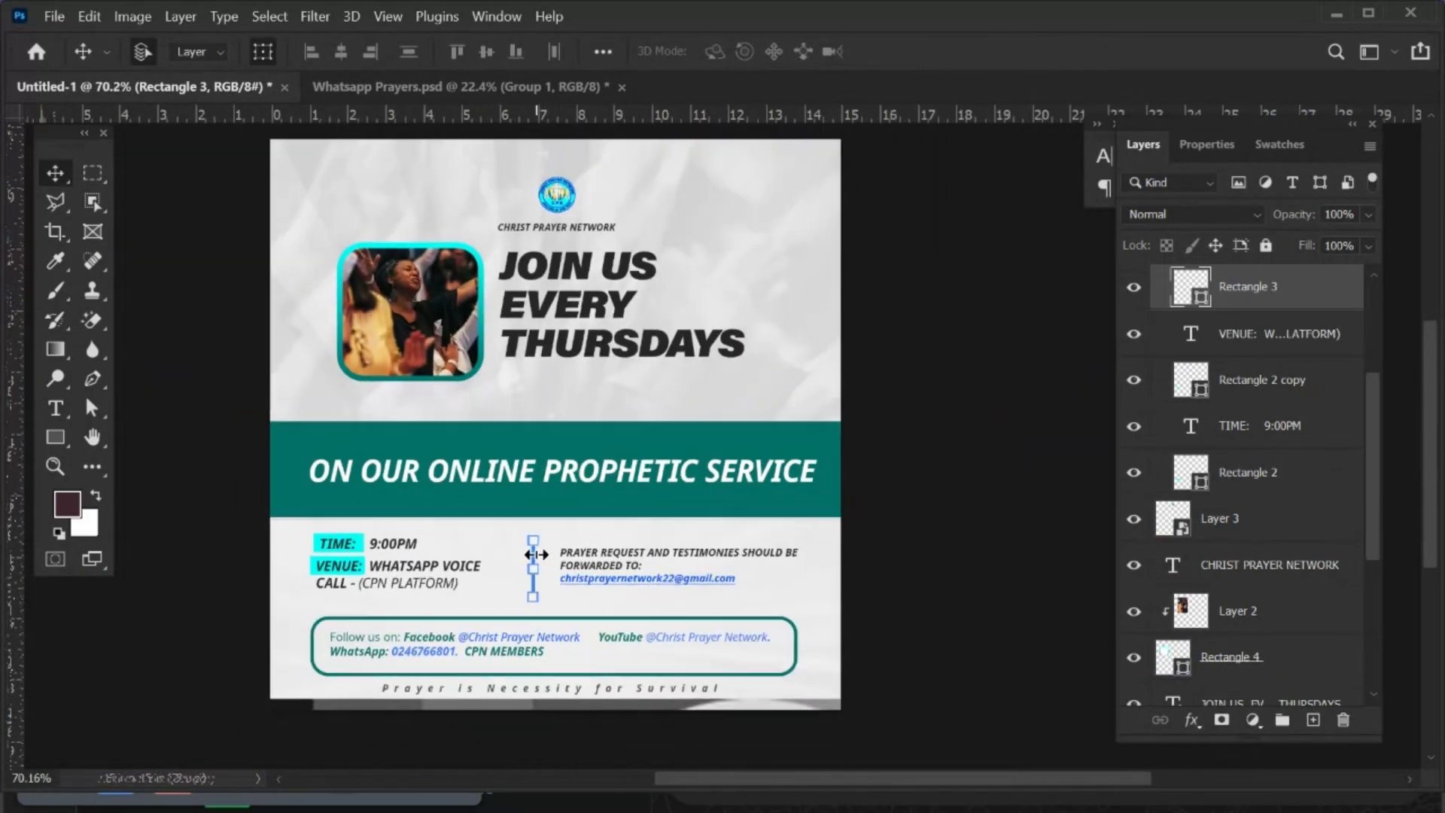
{"action": "left_click", "coordinate": [202, 541]}
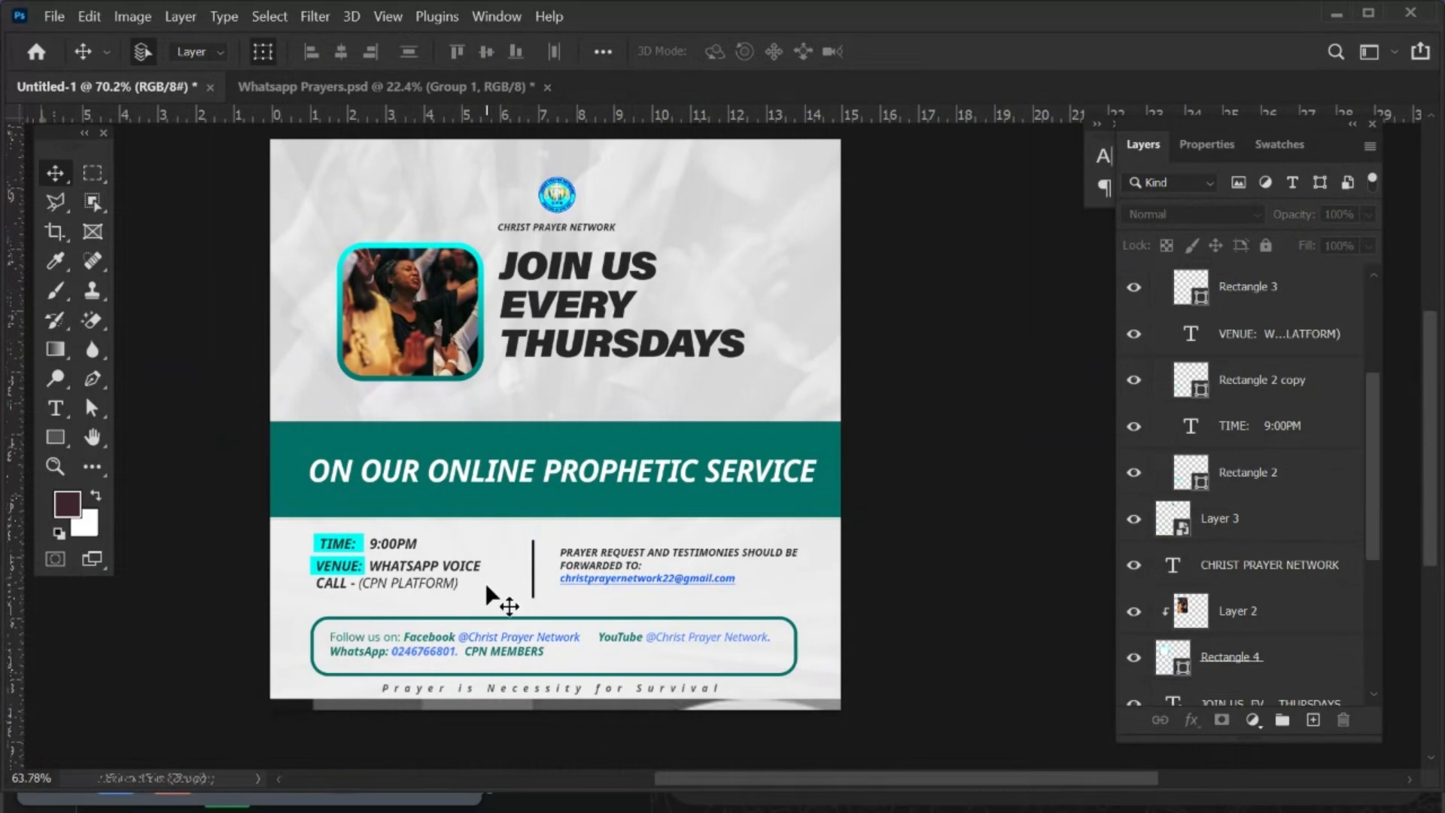
{"action": "scroll", "coordinate": [488, 591], "scroll_direction": "down", "scroll_amount": 1}
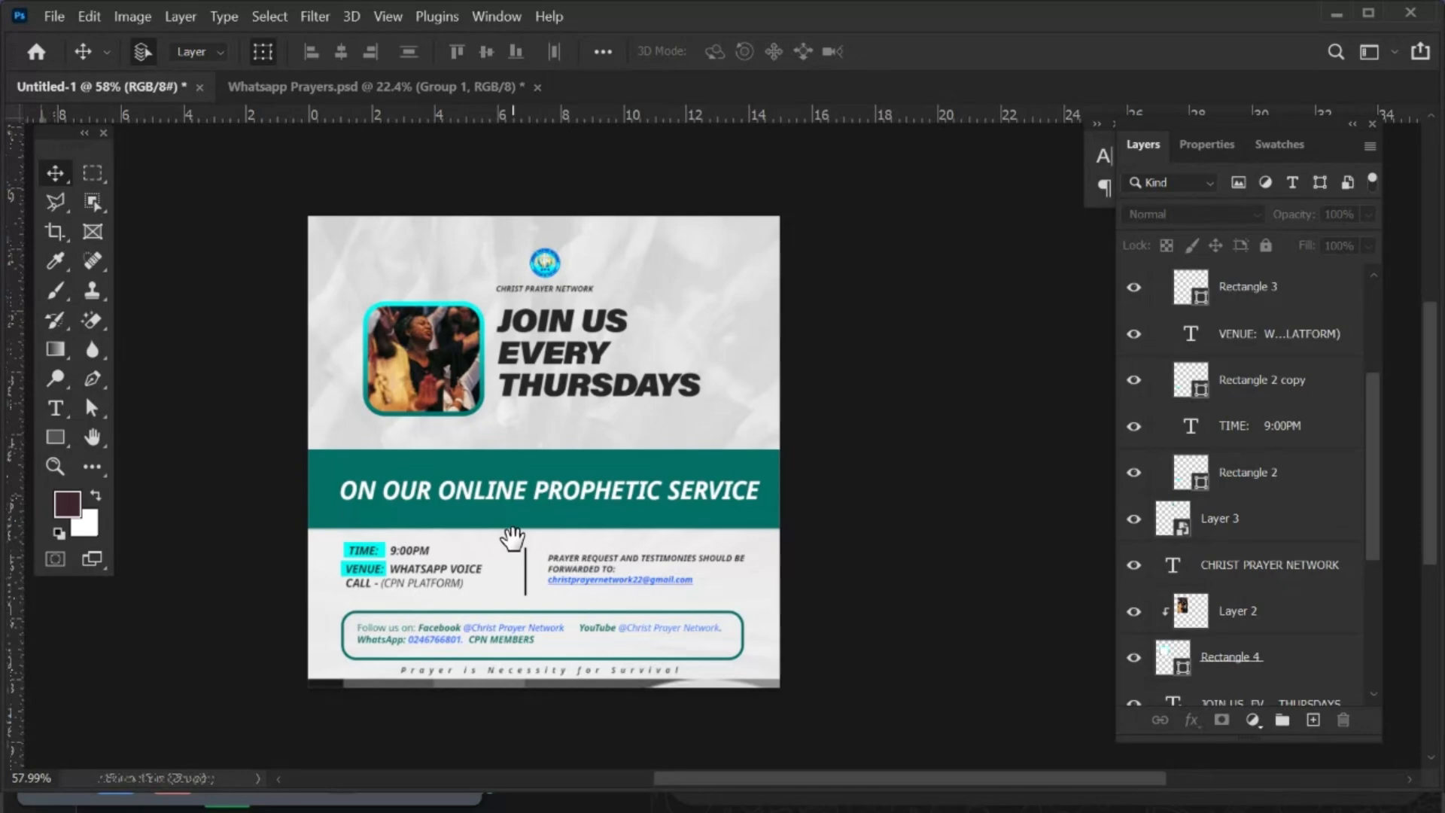
{"action": "left_click_drag", "start_coordinate": [525, 549], "coordinate": [558, 549]}
{"action": "scroll", "coordinate": [551, 553], "scroll_direction": "down", "scroll_amount": 1}
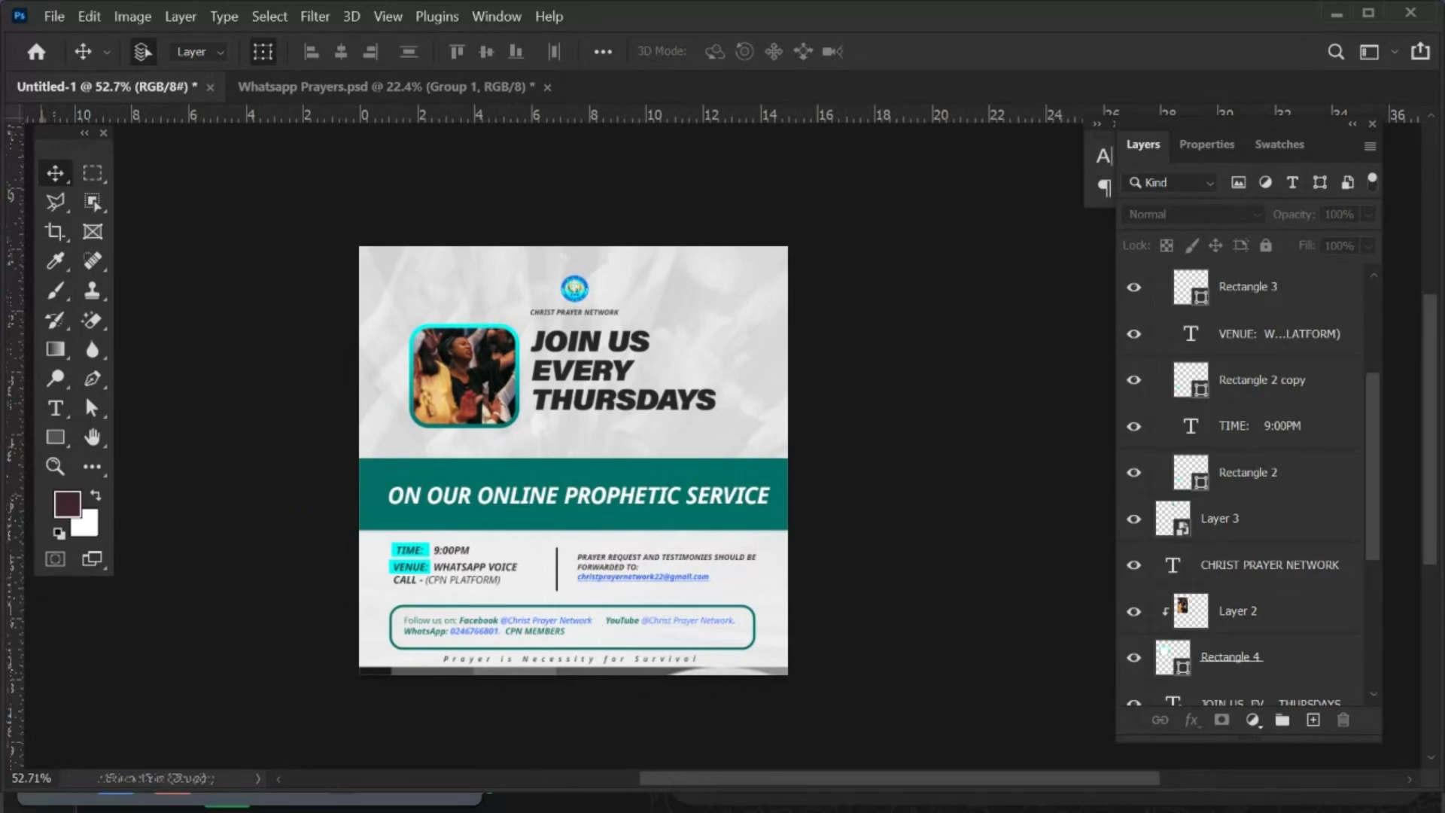
Switch to File Explorer and open the Salvation JPG flyer from the project folder for viewing.
{"action": "mouse_move", "coordinate": [524, 785]}
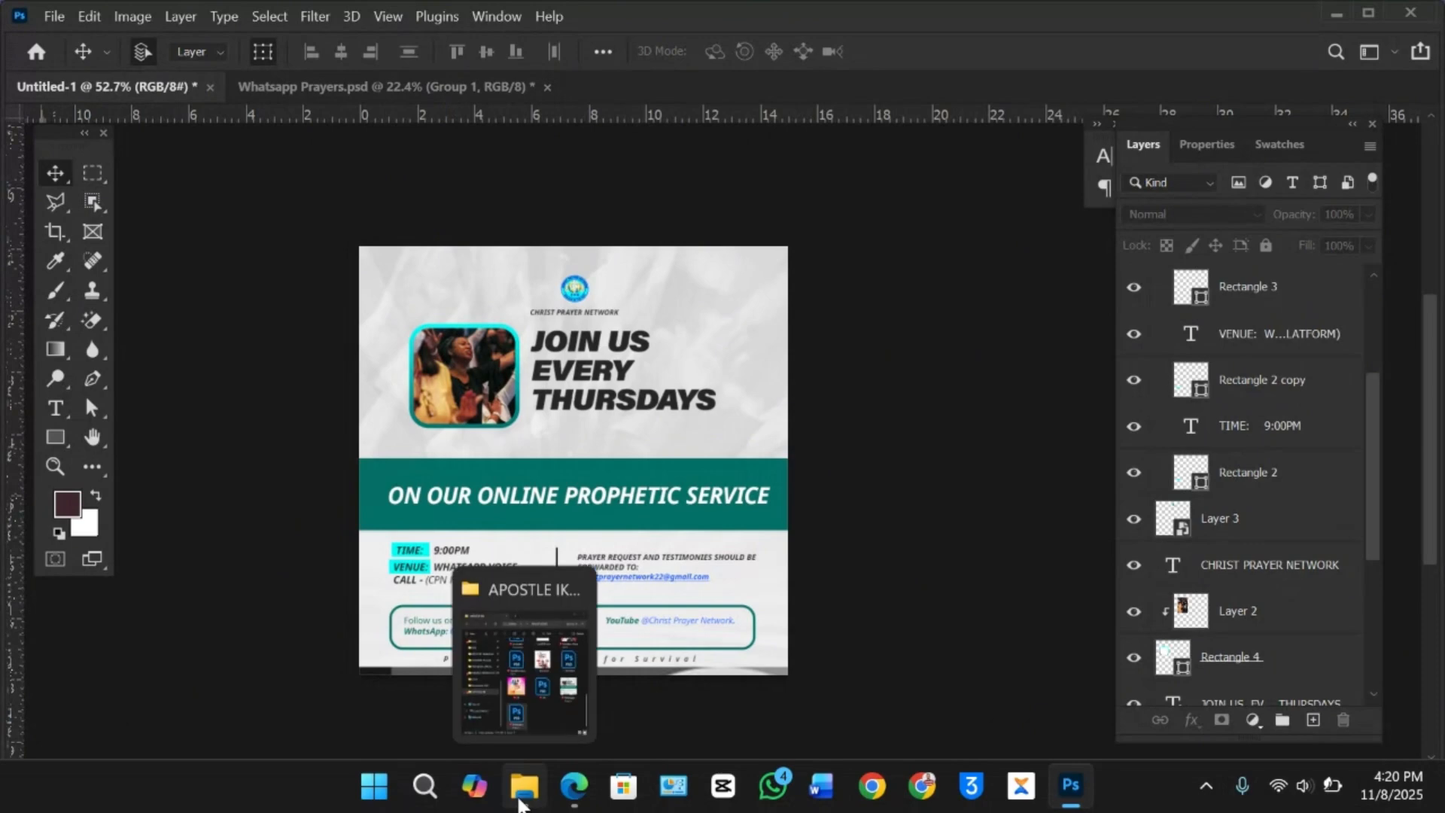
{"action": "left_click", "coordinate": [555, 715]}
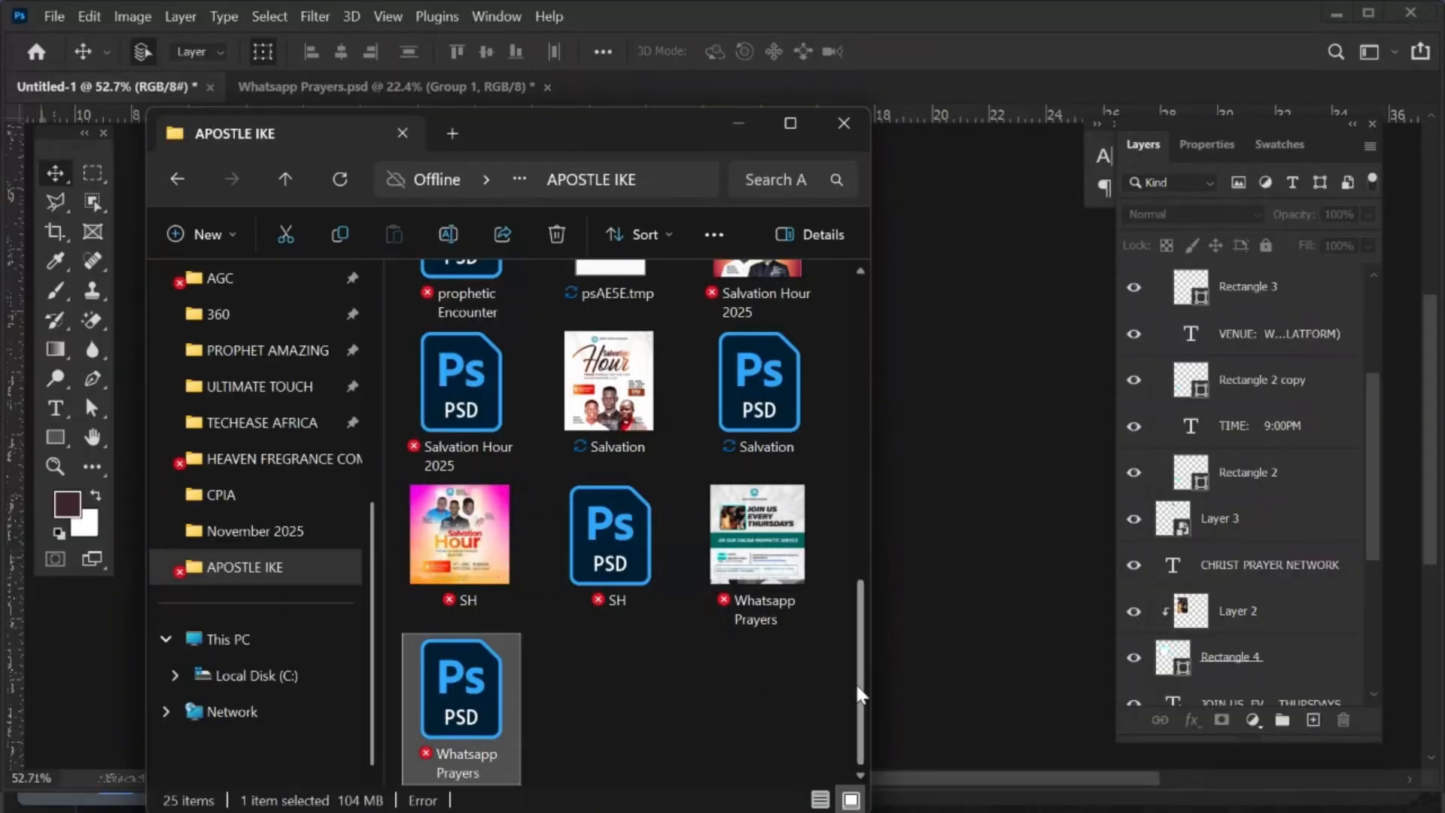
{"action": "left_click_drag", "start_coordinate": [860, 694], "coordinate": [862, 600]}
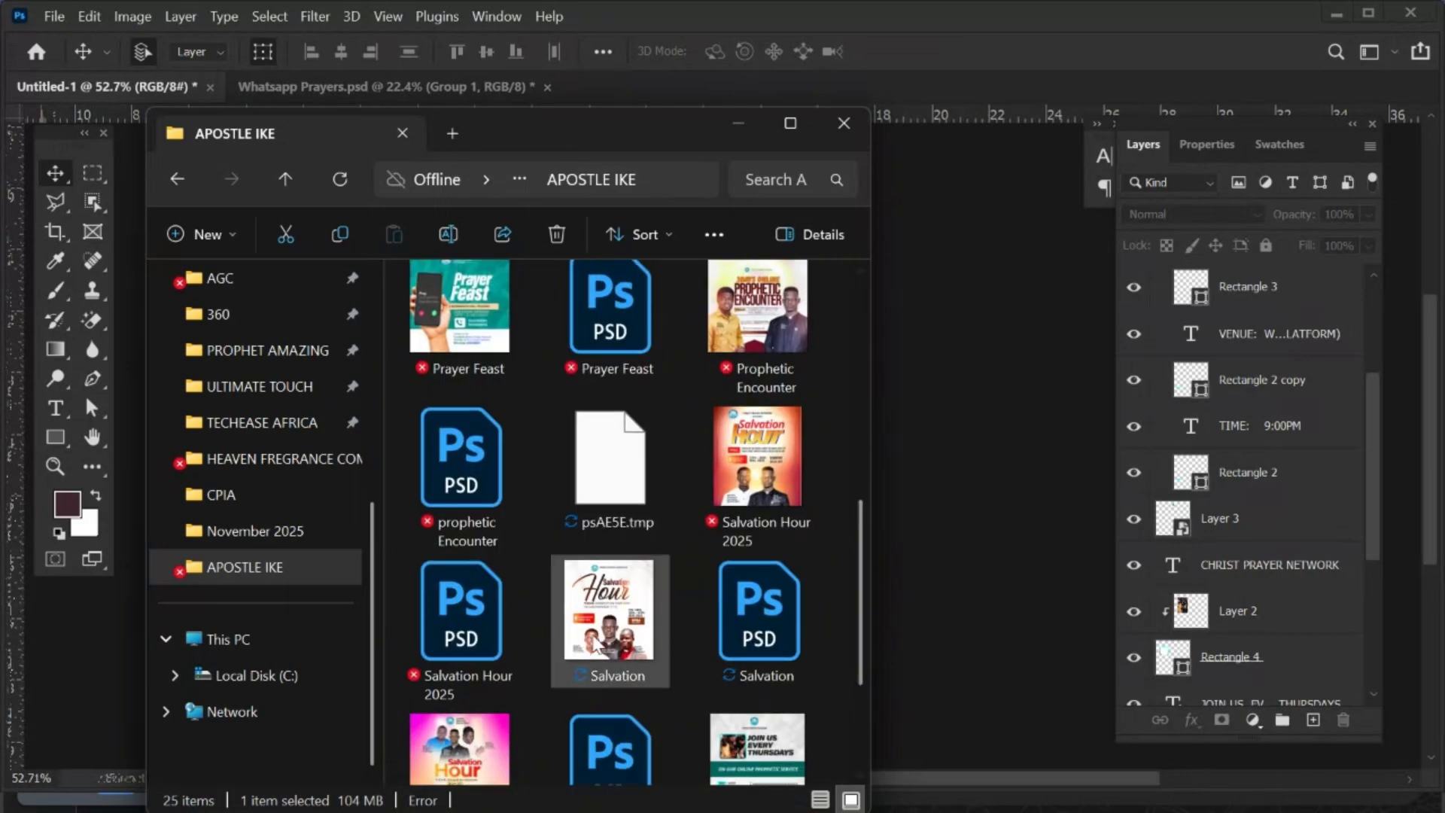
{"action": "mouse_move", "coordinate": [594, 646]}
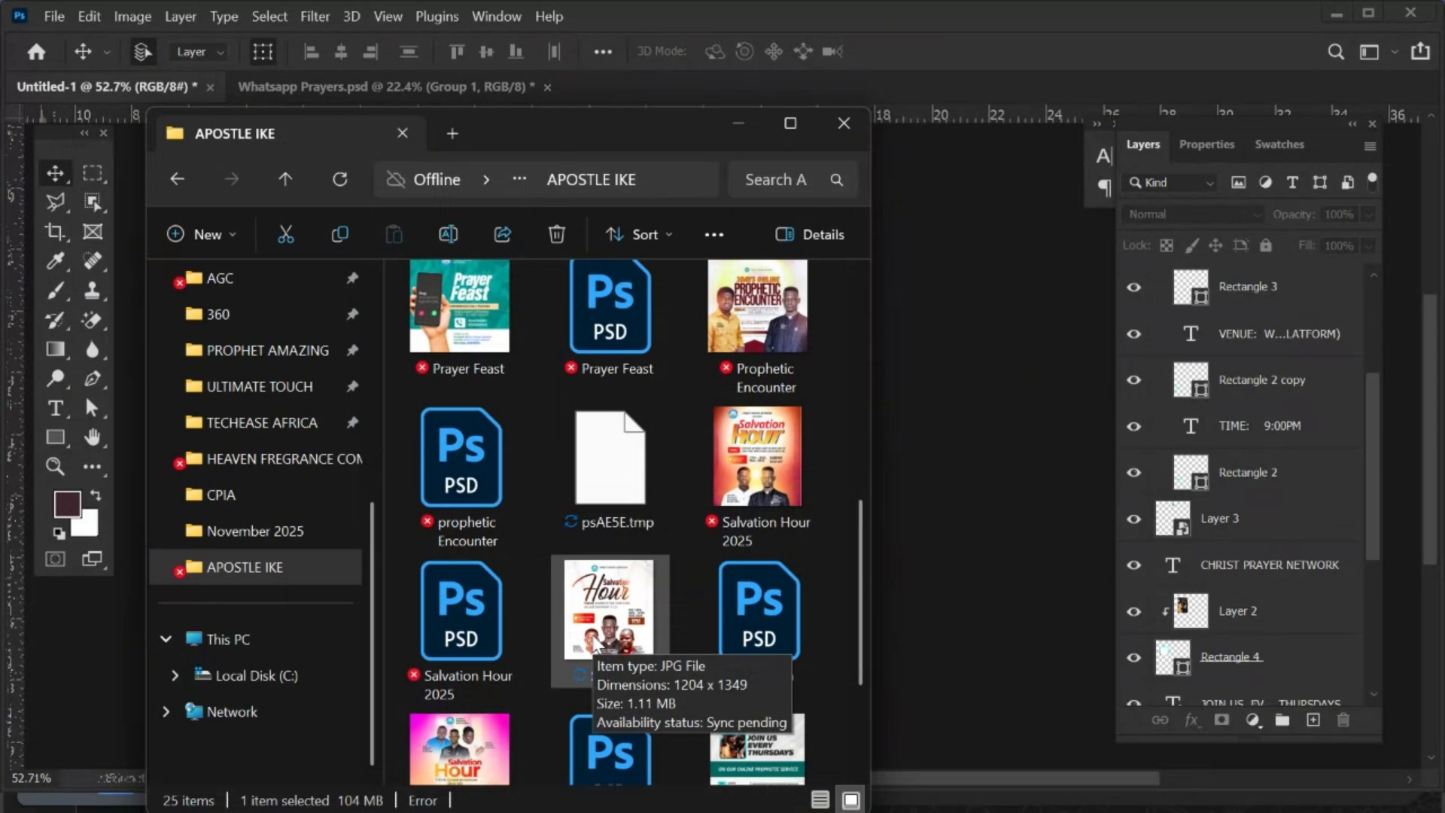
{"action": "left_click", "coordinate": [595, 646]}
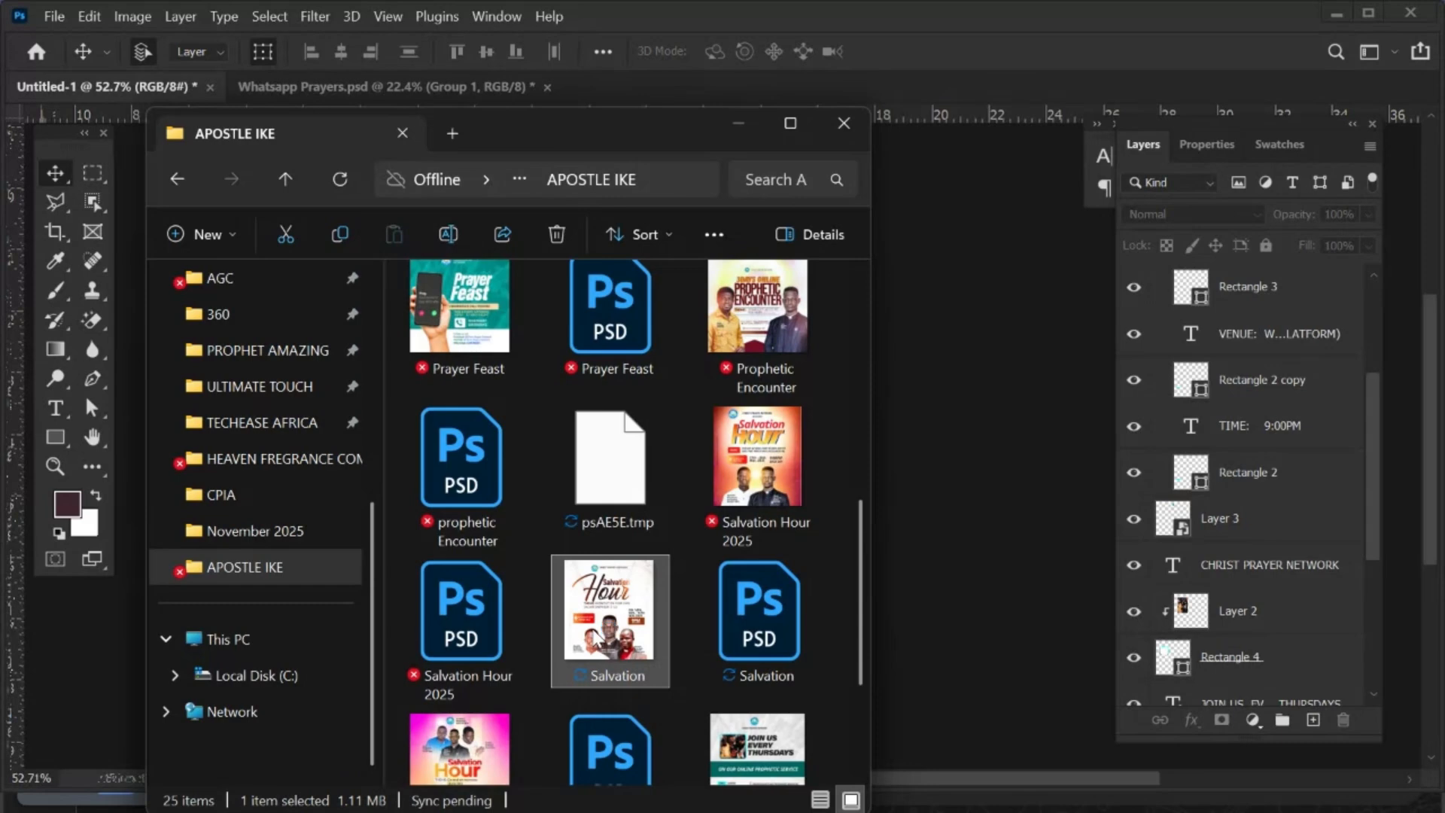
{"action": "double_click", "coordinate": [597, 636]}
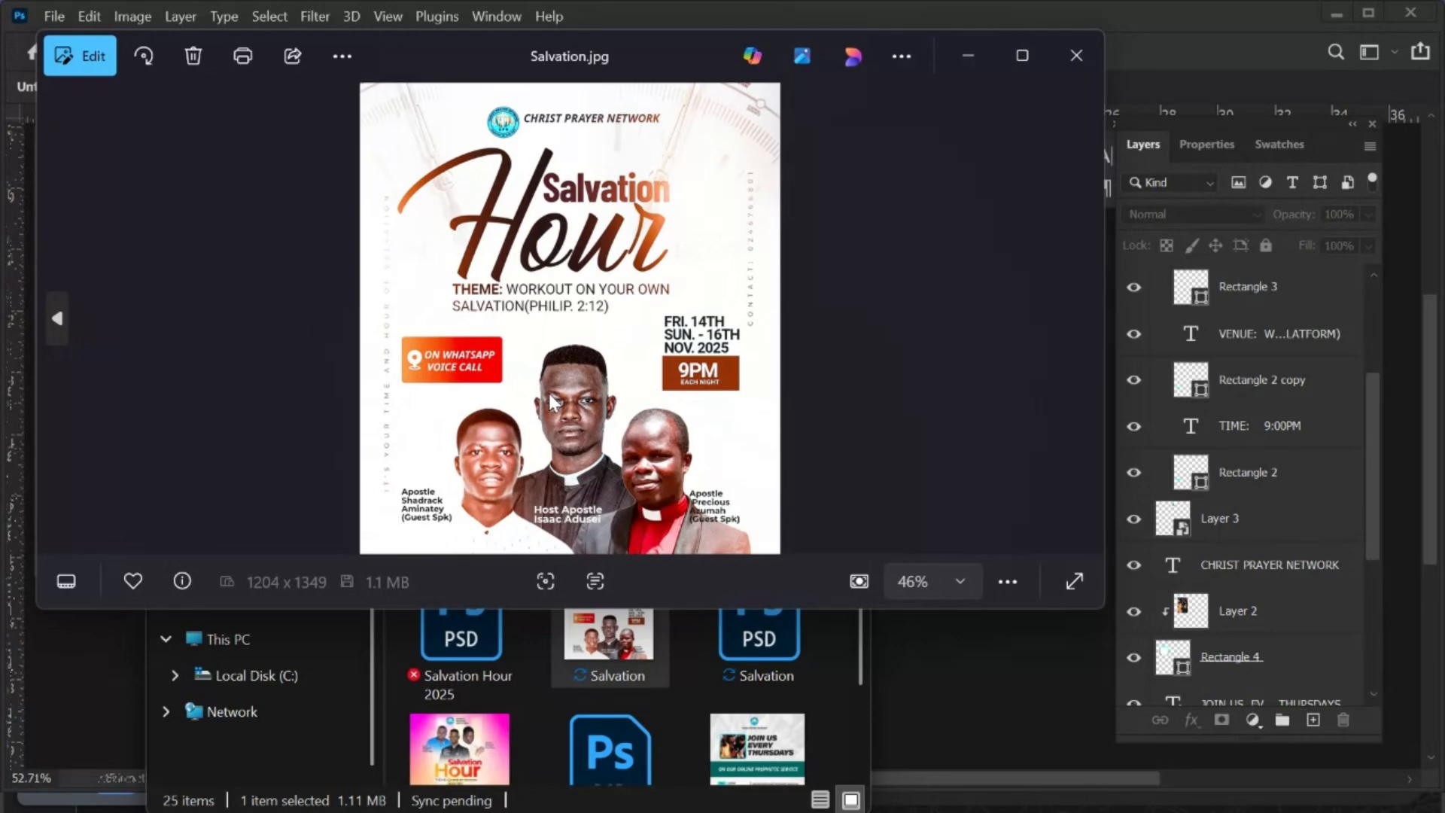
Browse back through the folder's earlier flyer images as far as ENCOUNTER.jpg, and close the image viewer and the folder.
{"action": "key", "text": "Left"}
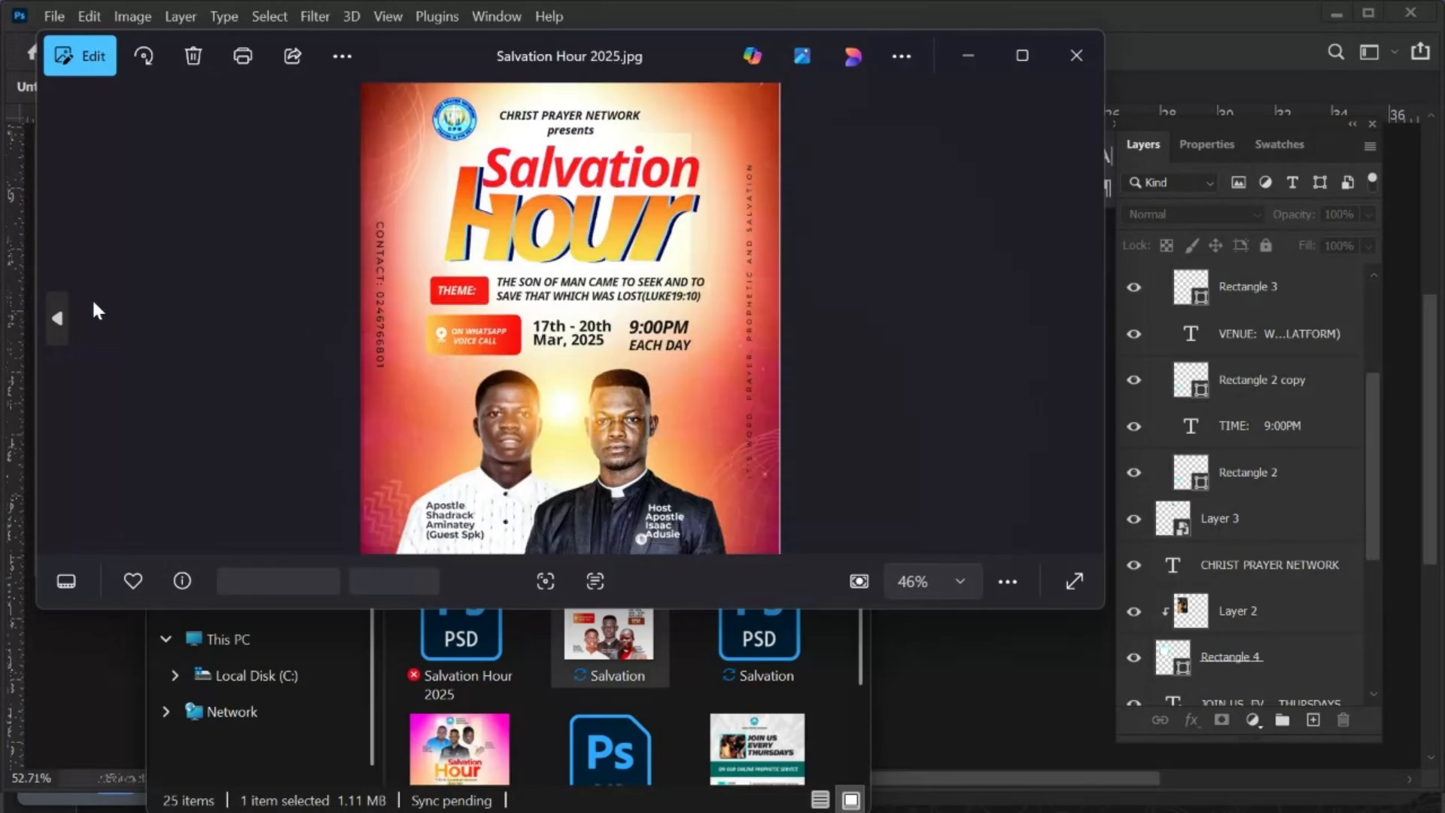
{"action": "left_click", "coordinate": [58, 313]}
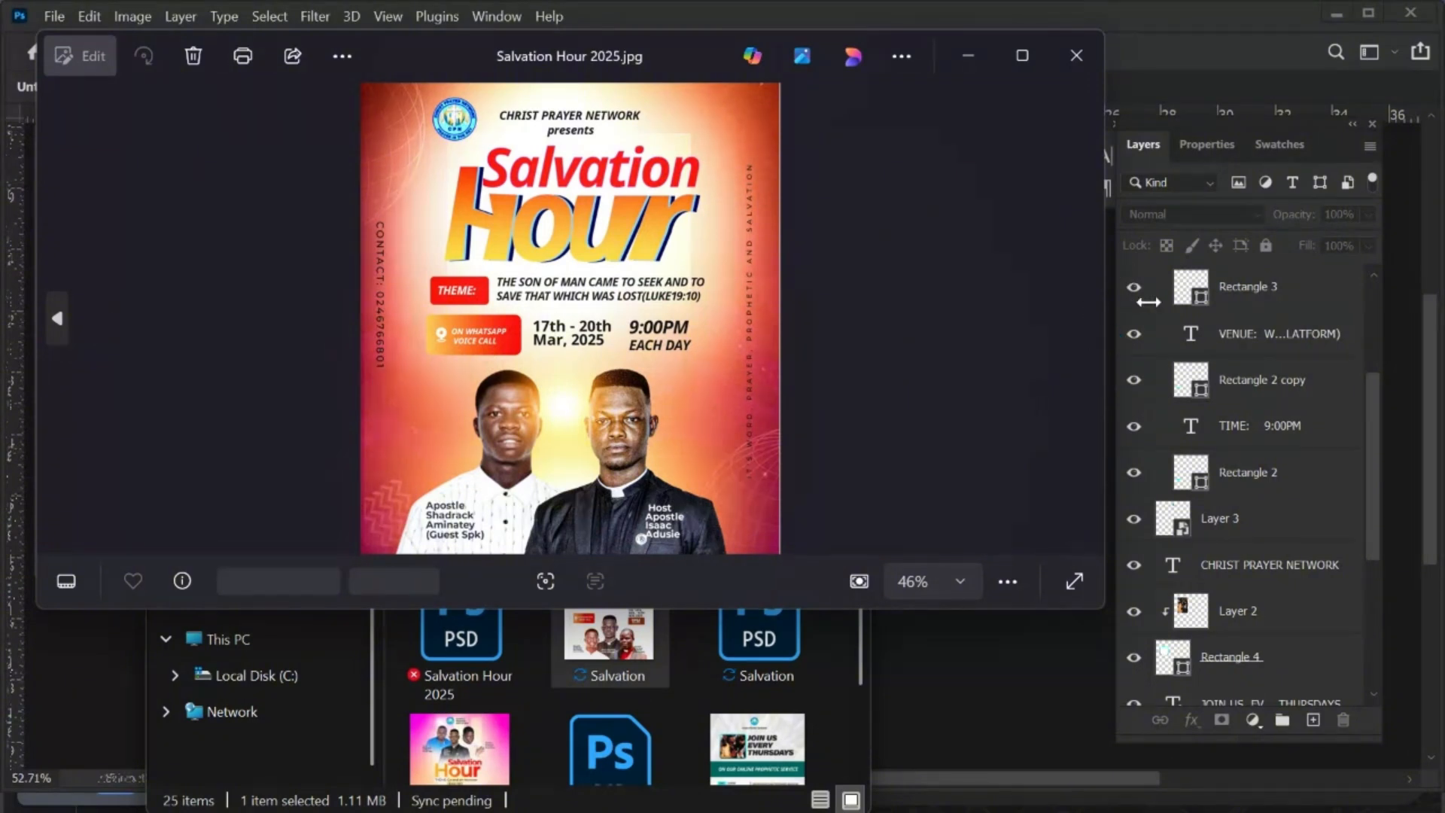
{"action": "left_click", "coordinate": [1084, 316]}
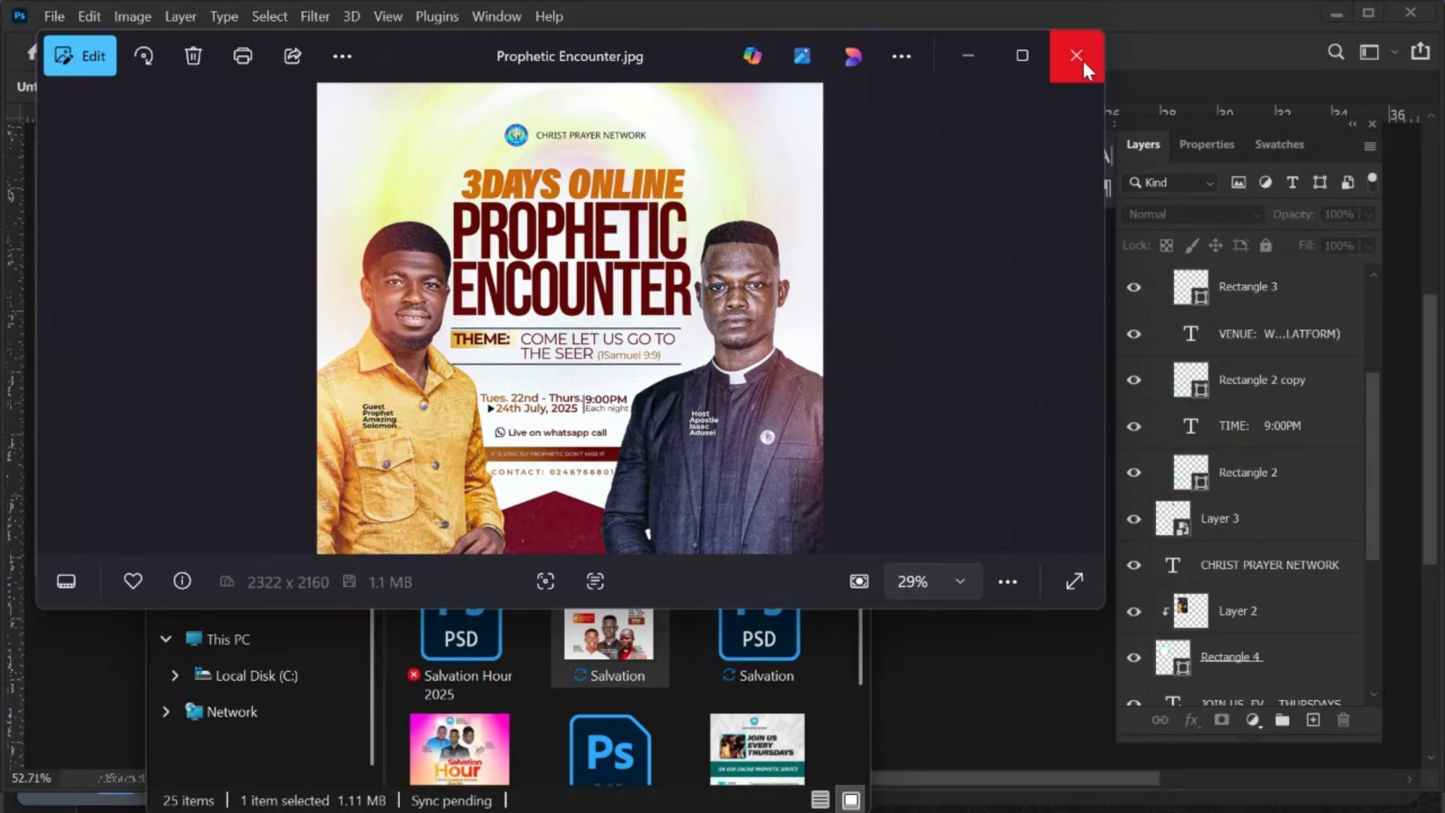
{"action": "left_click", "coordinate": [59, 319]}
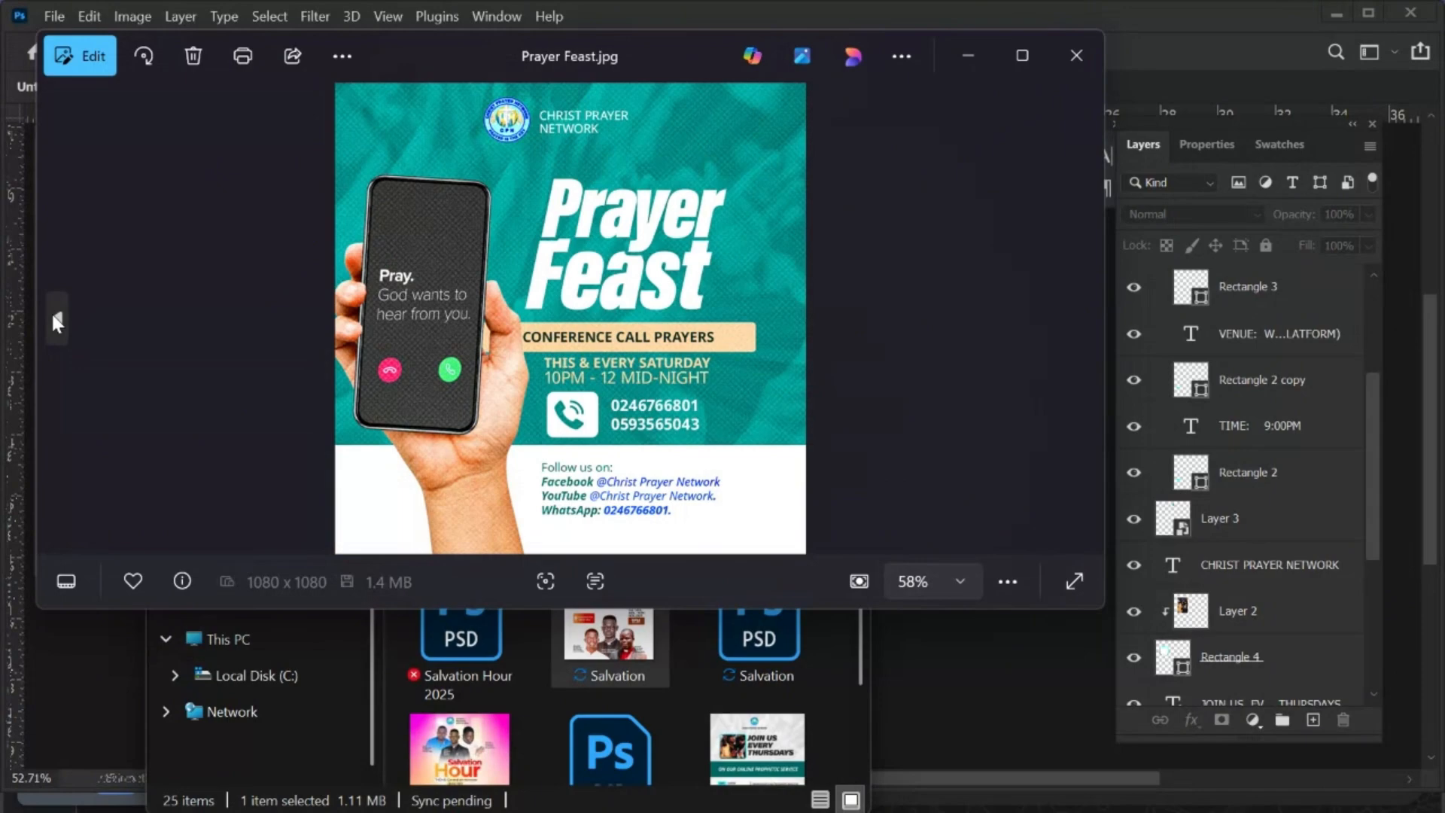
{"action": "left_click", "coordinate": [58, 321]}
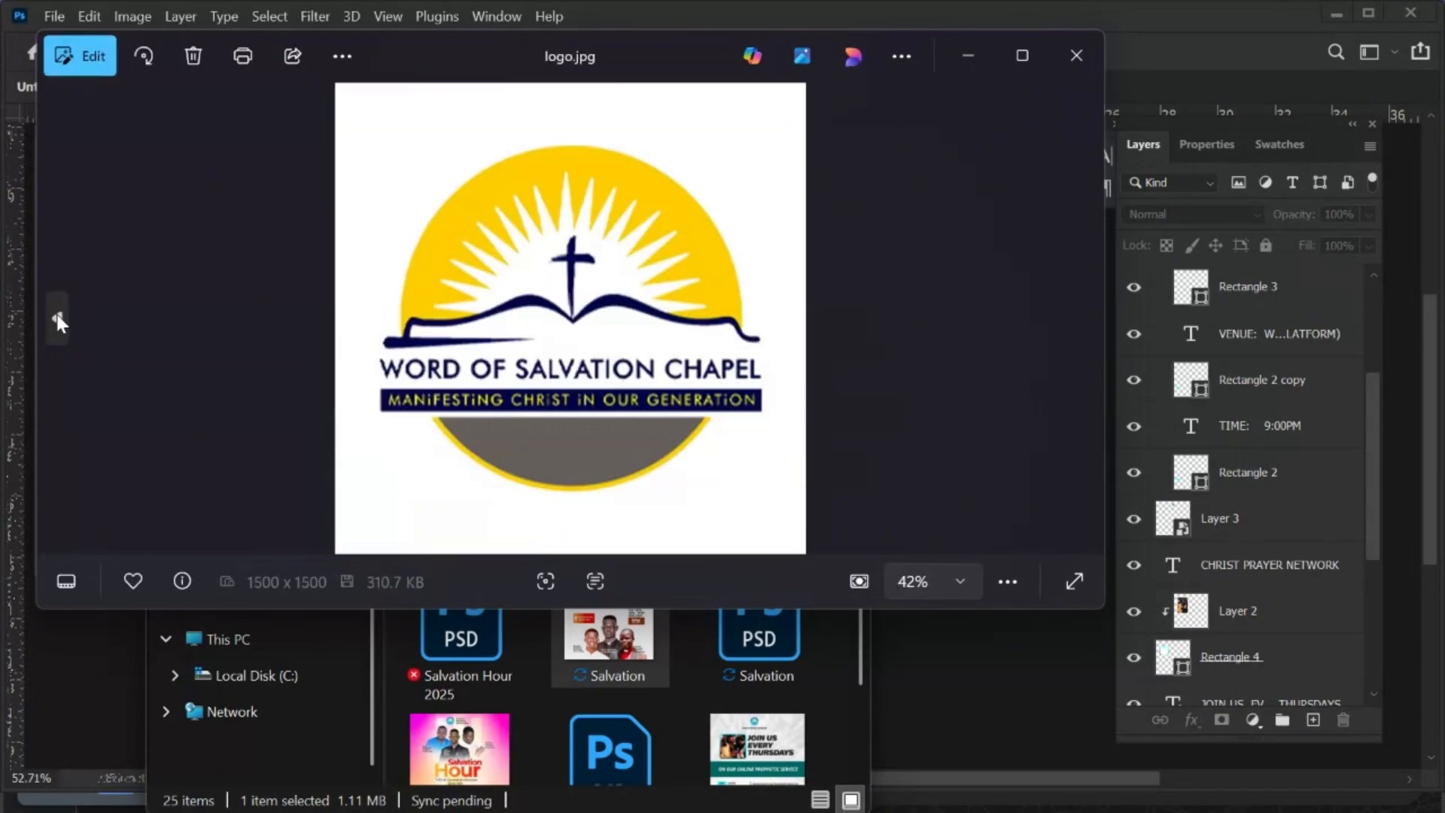
{"action": "left_click", "coordinate": [58, 320]}
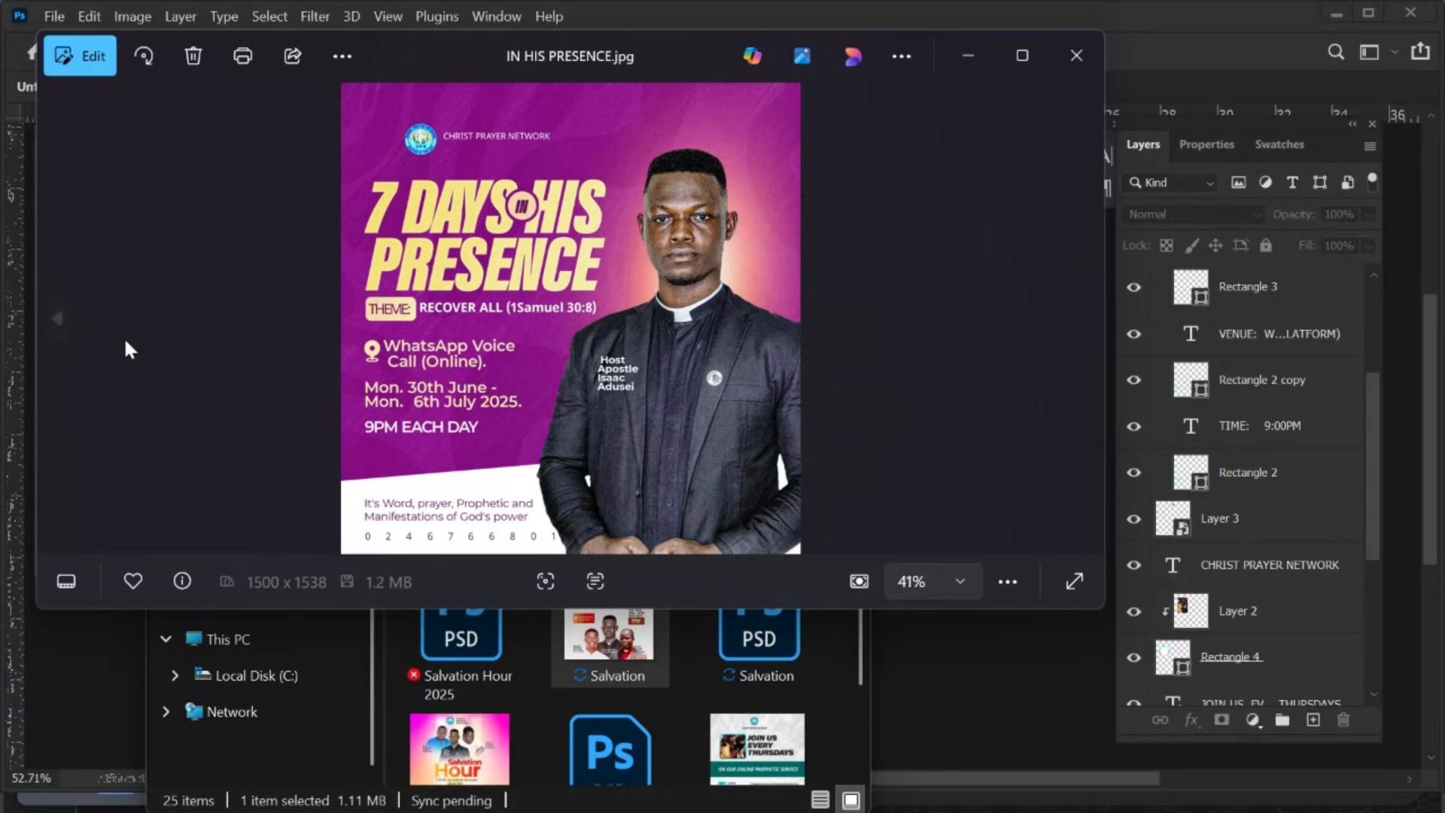
{"action": "left_click", "coordinate": [58, 319]}
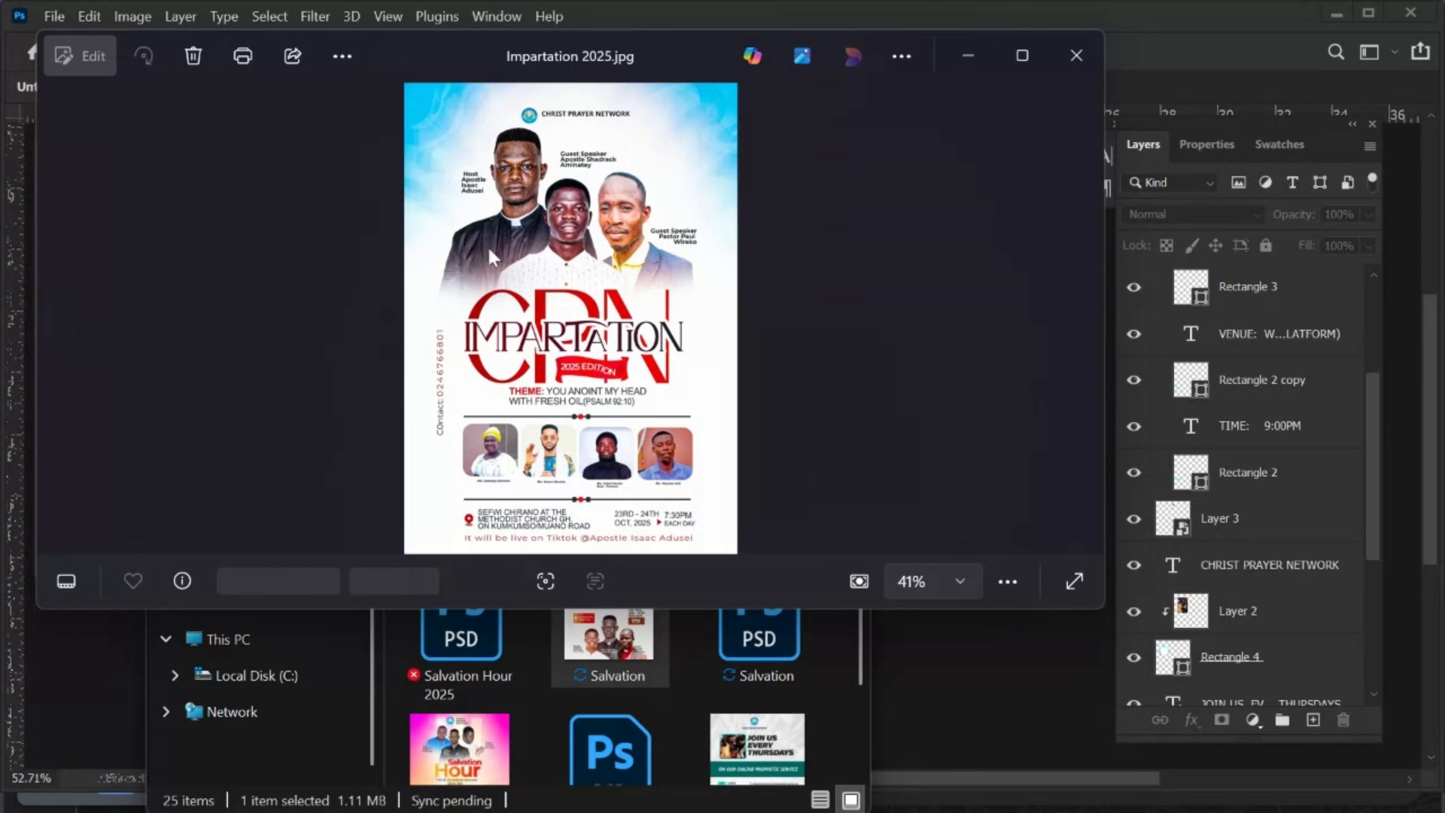
{"action": "left_click", "coordinate": [58, 318]}
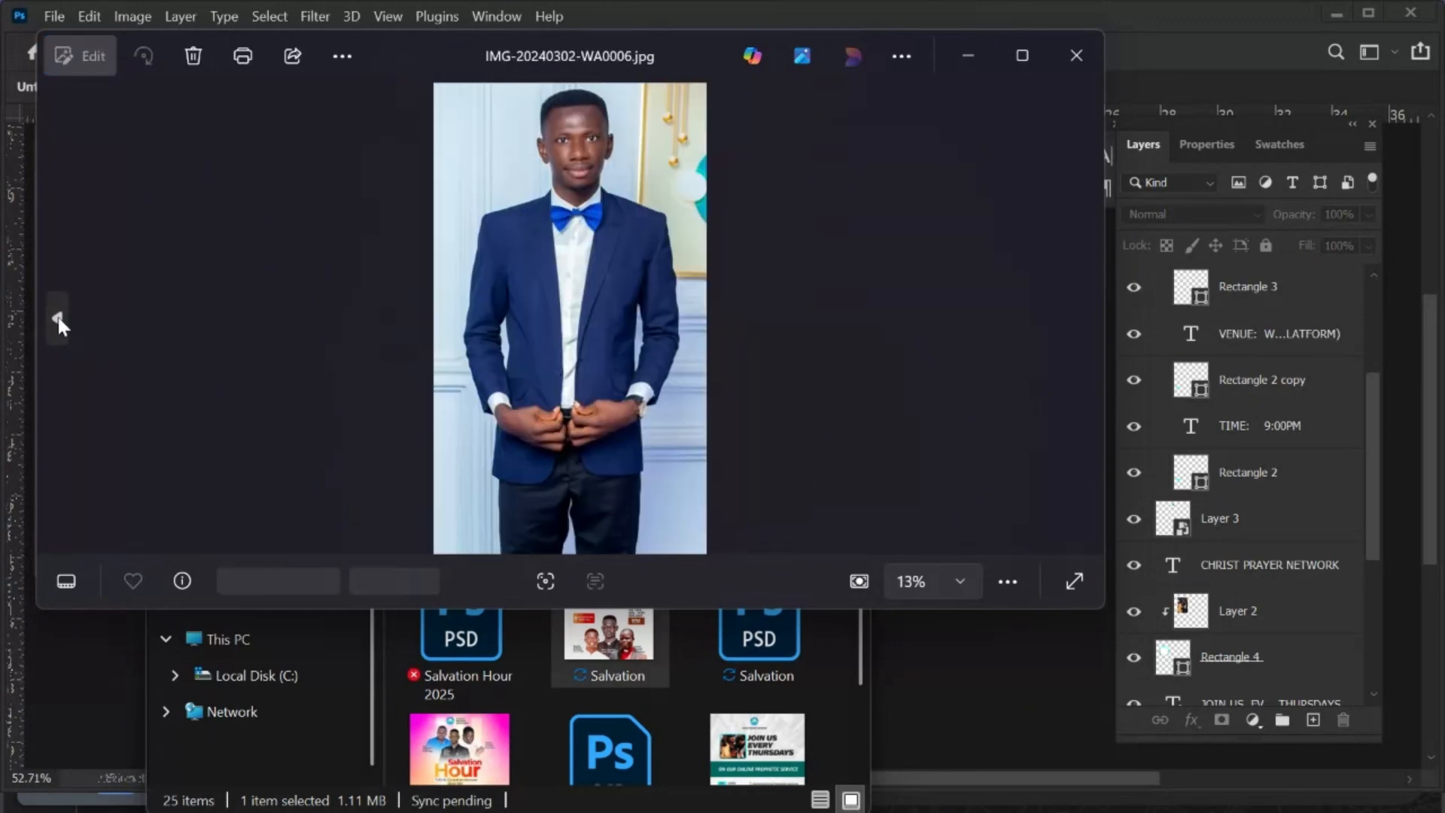
{"action": "left_click", "coordinate": [57, 318]}
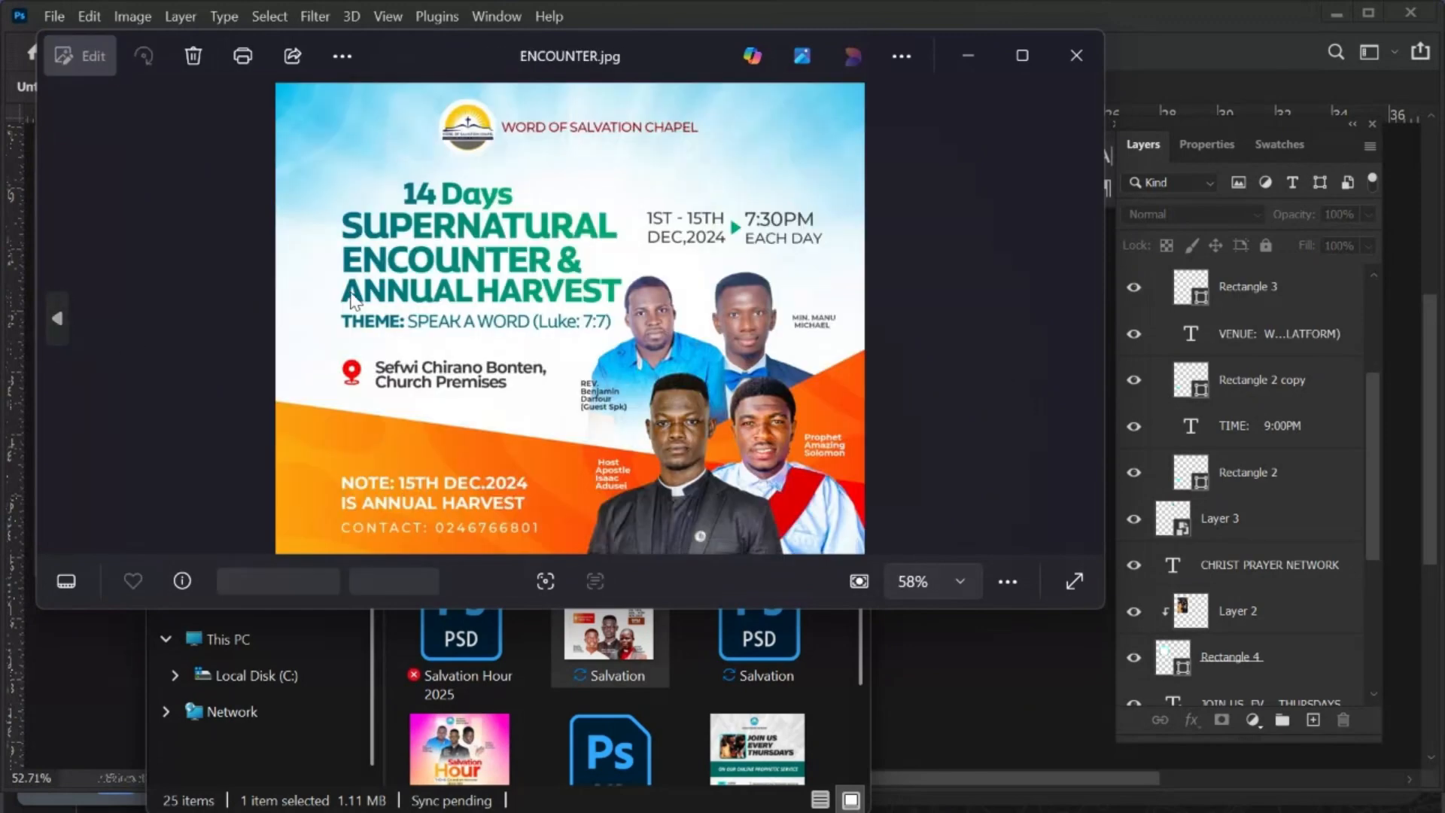
{"action": "left_click", "coordinate": [1074, 57]}
{"action": "scroll", "coordinate": [679, 524], "scroll_direction": "up", "scroll_amount": 10}
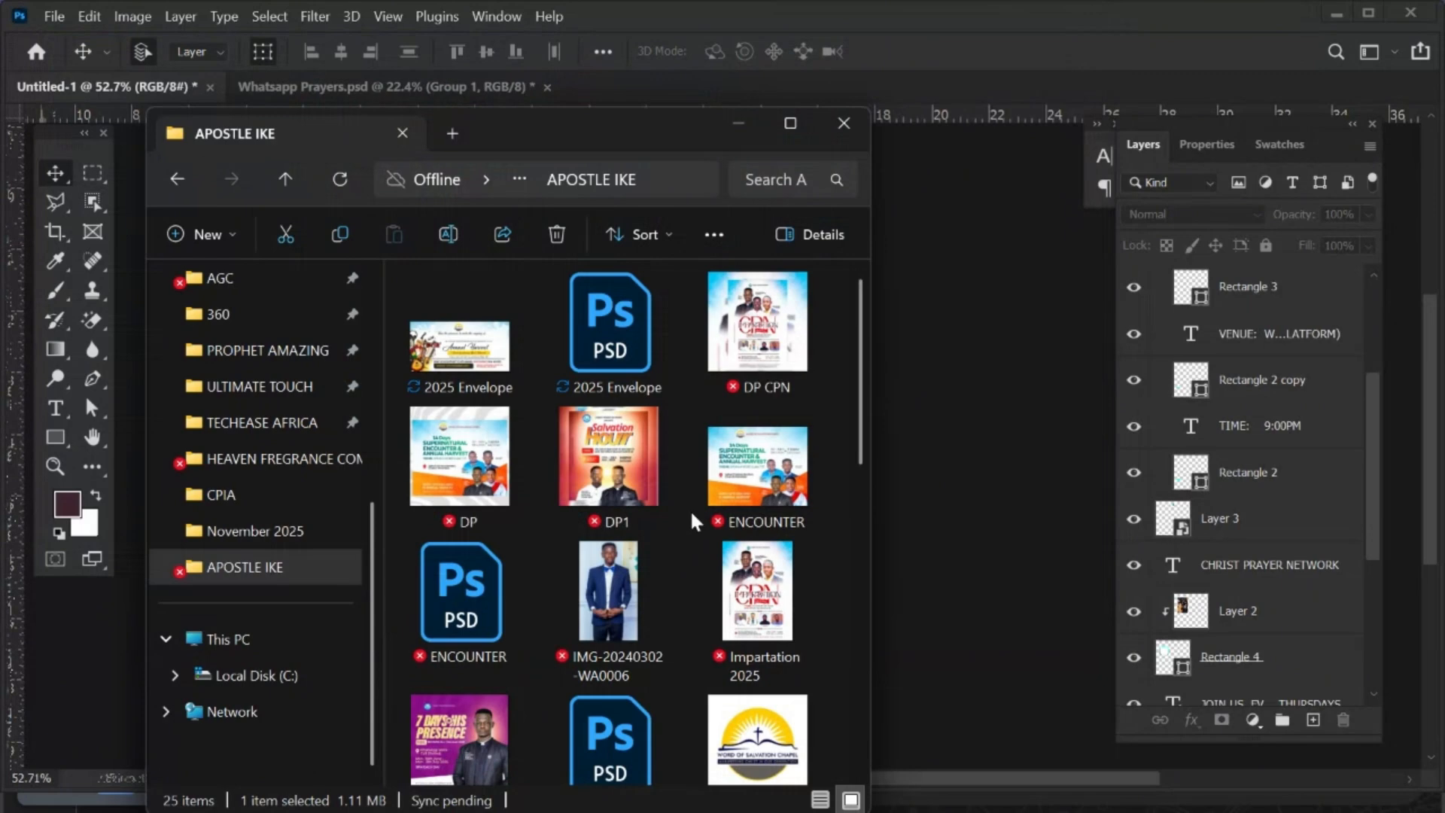
{"action": "left_click", "coordinate": [842, 124]}
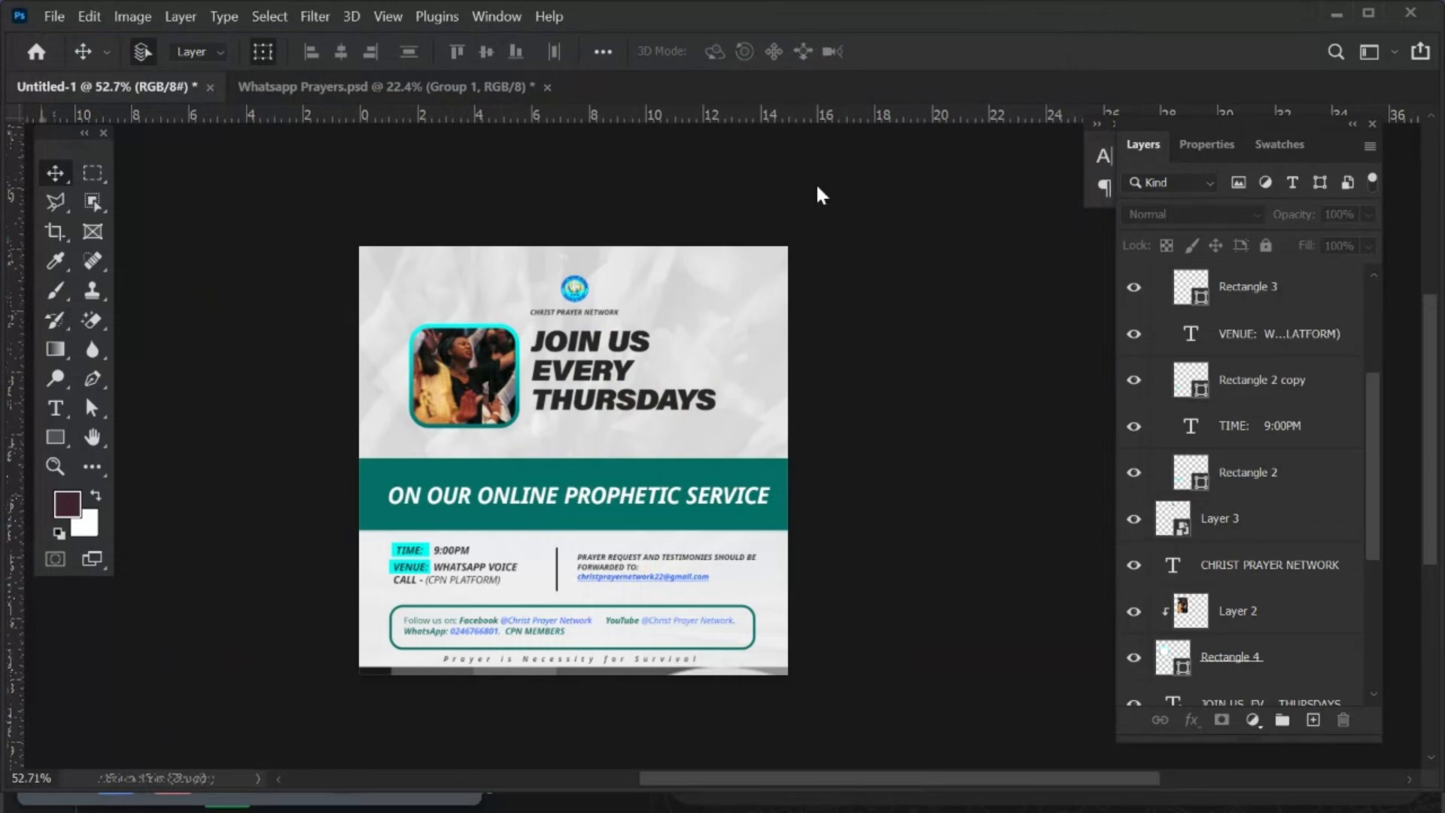
Compare the new flyer with Whatsapp Prayers.psd and make the hidden blue image layer above that file's Background visible.
{"action": "left_click", "coordinate": [398, 89]}
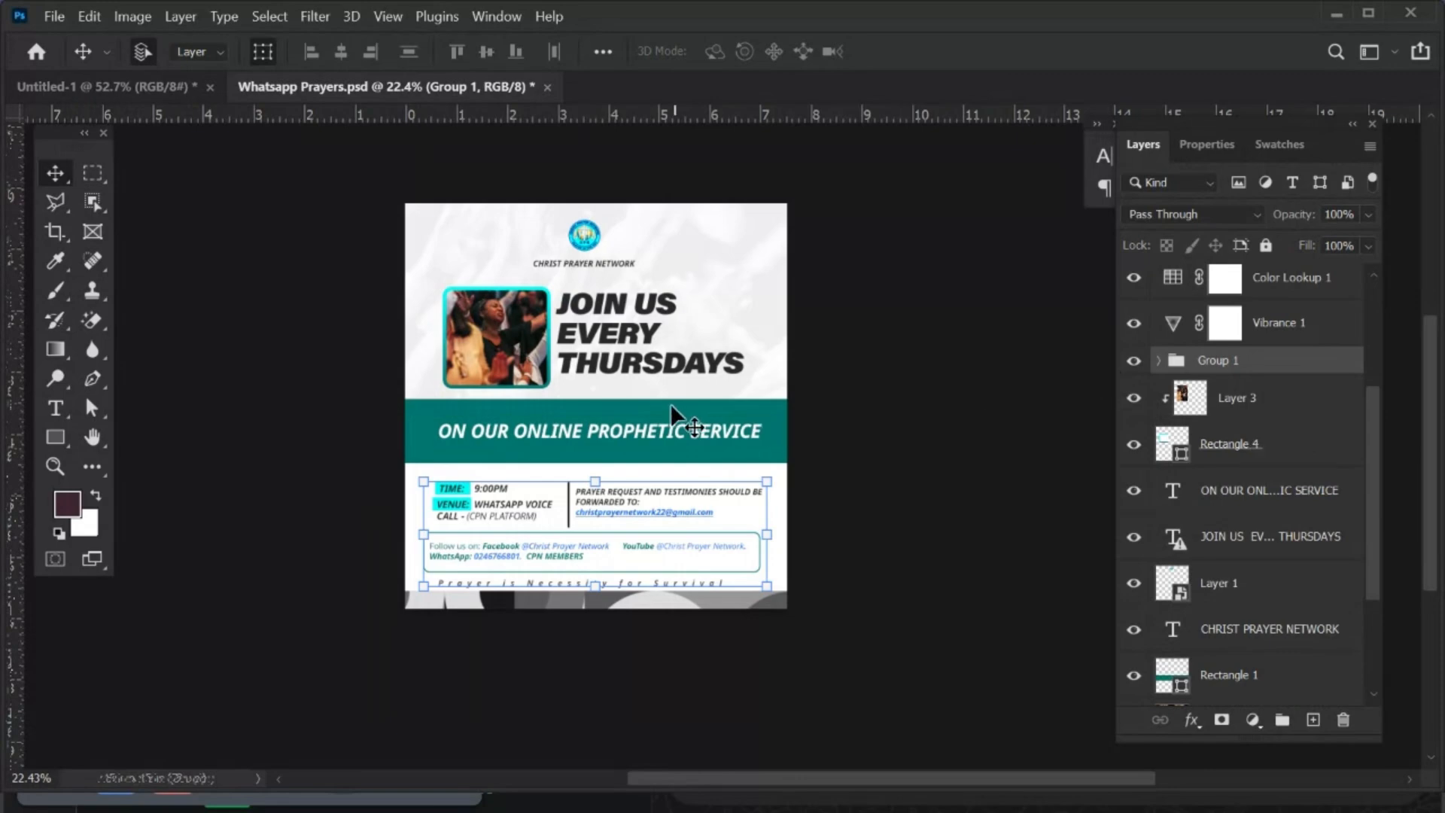
{"action": "left_click", "coordinate": [121, 87]}
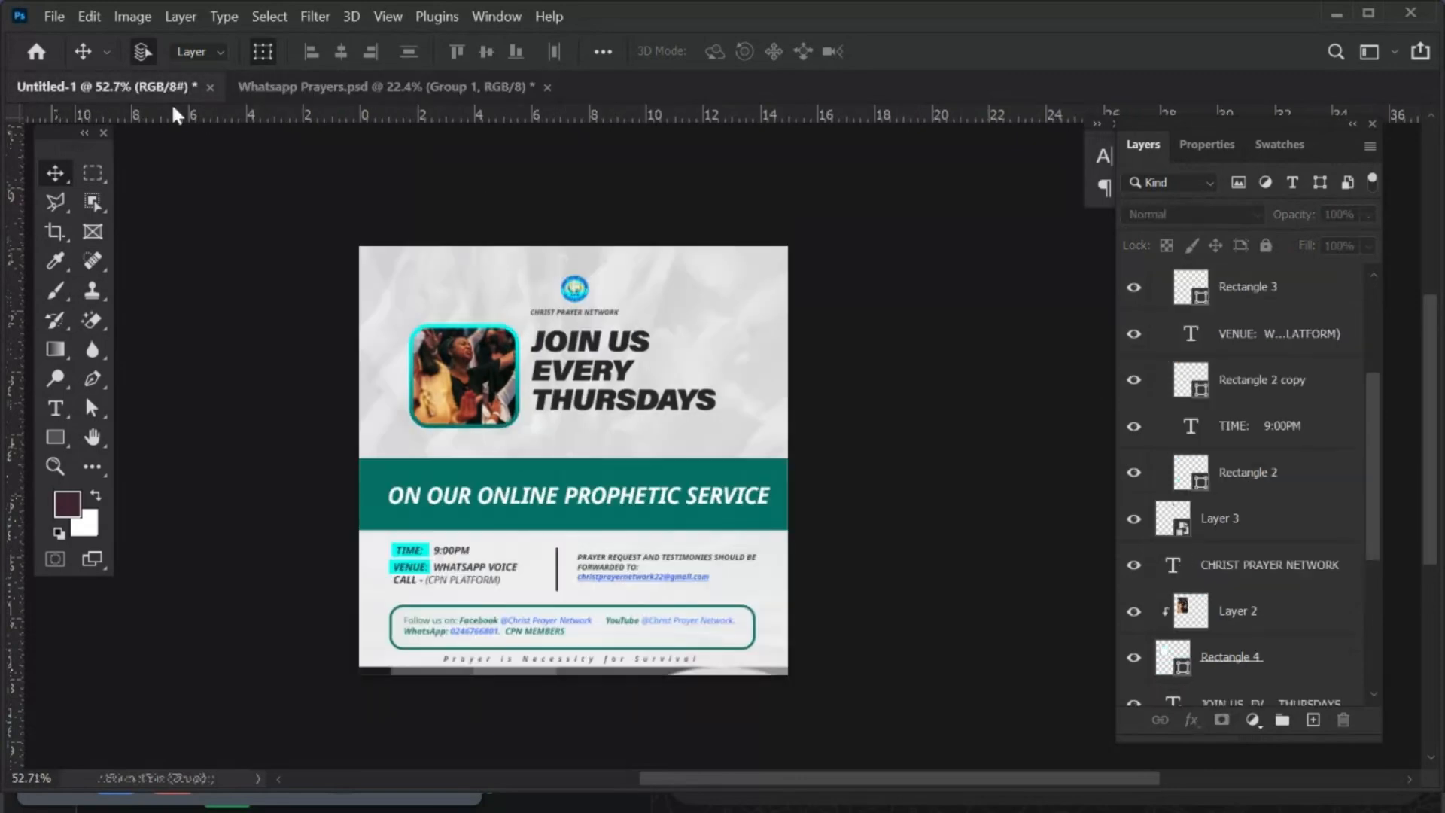
{"action": "left_click", "coordinate": [416, 93]}
{"action": "scroll", "coordinate": [1262, 532], "scroll_direction": "down", "scroll_amount": 6}
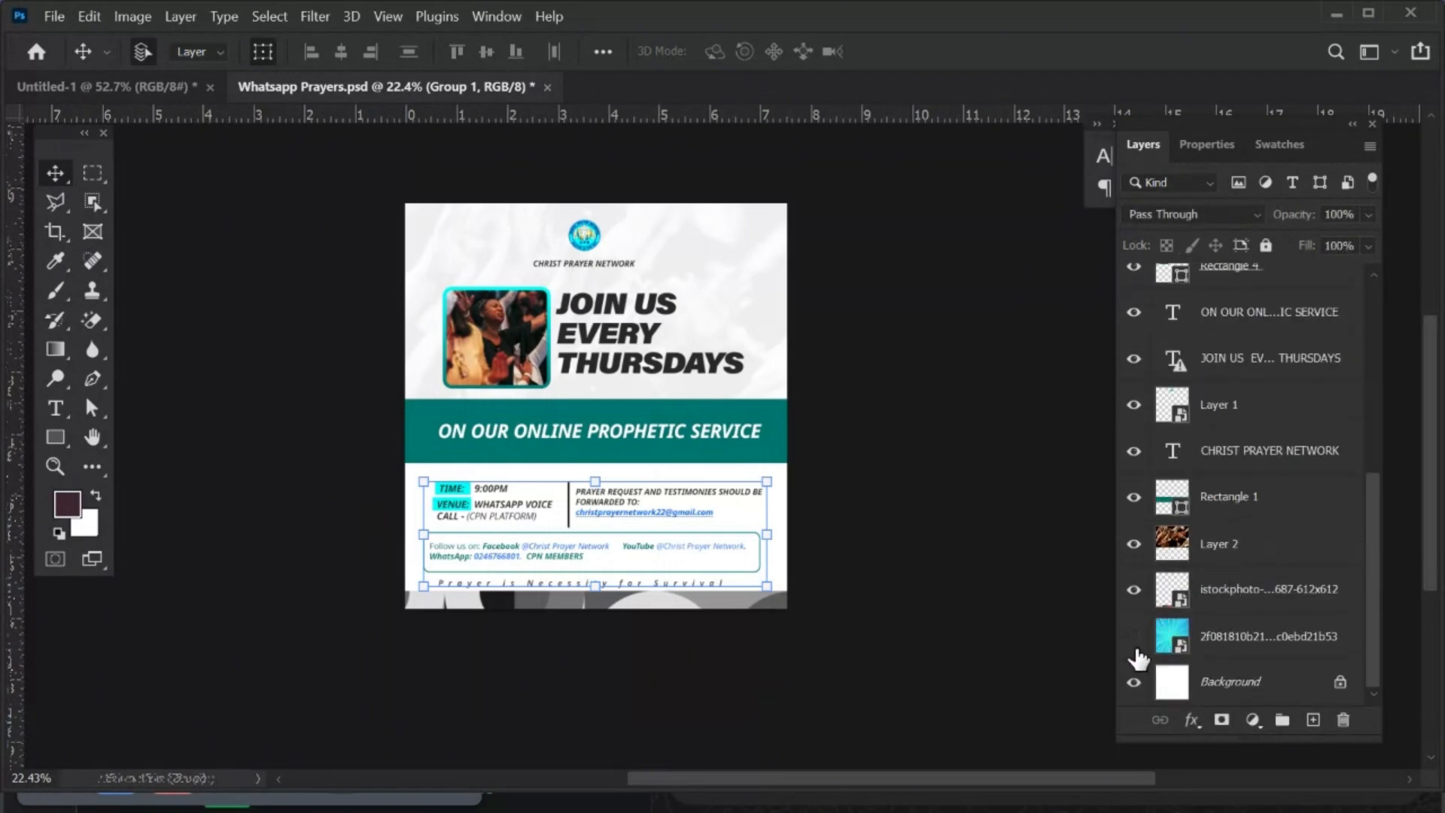
{"action": "left_click", "coordinate": [1133, 636]}
{"action": "scroll", "coordinate": [1197, 506], "scroll_direction": "up", "scroll_amount": 1}
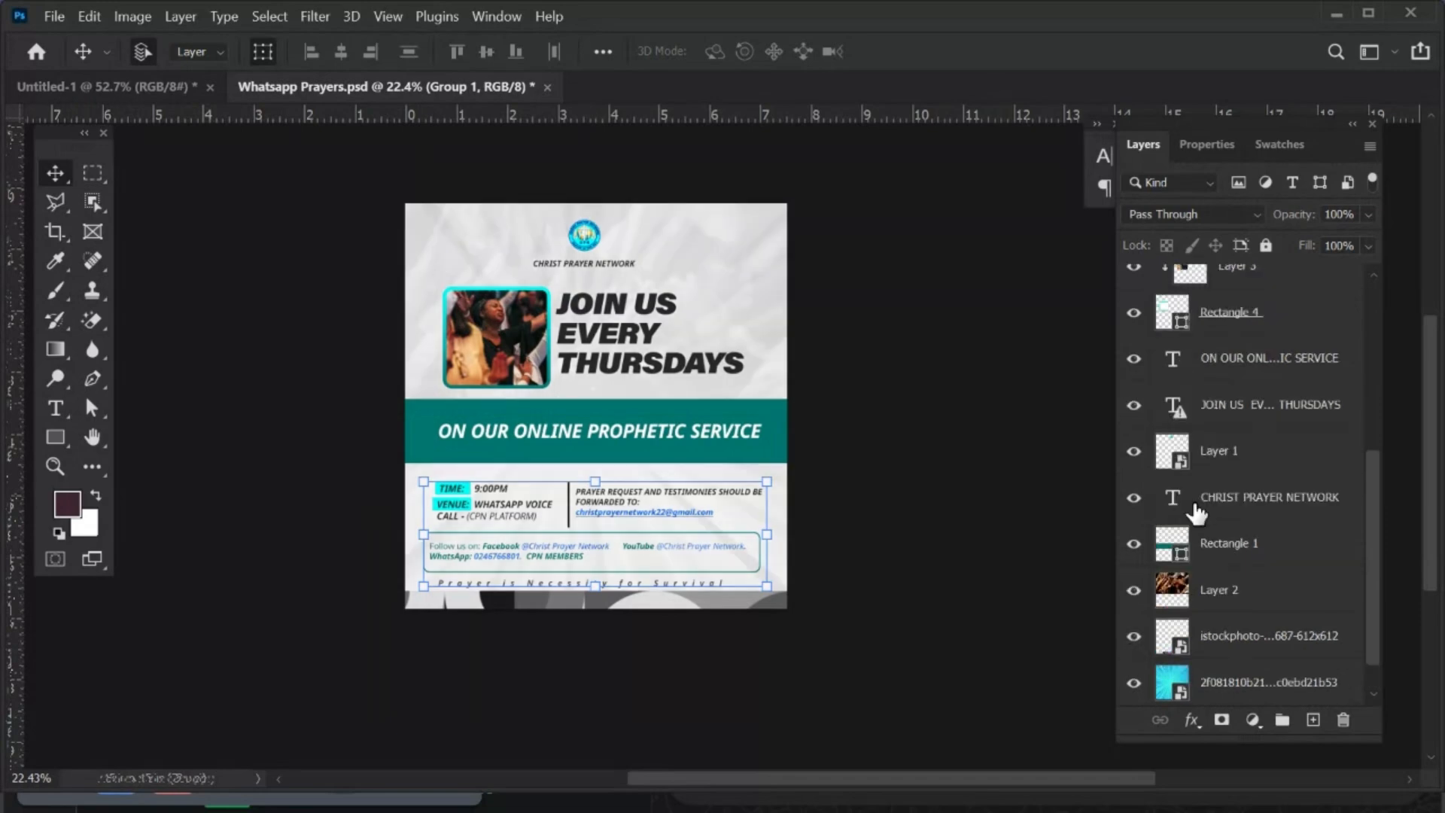
Return to the Untitled-1 flyer and set its JPG quality to Great in Export As.
{"action": "left_click", "coordinate": [143, 89]}
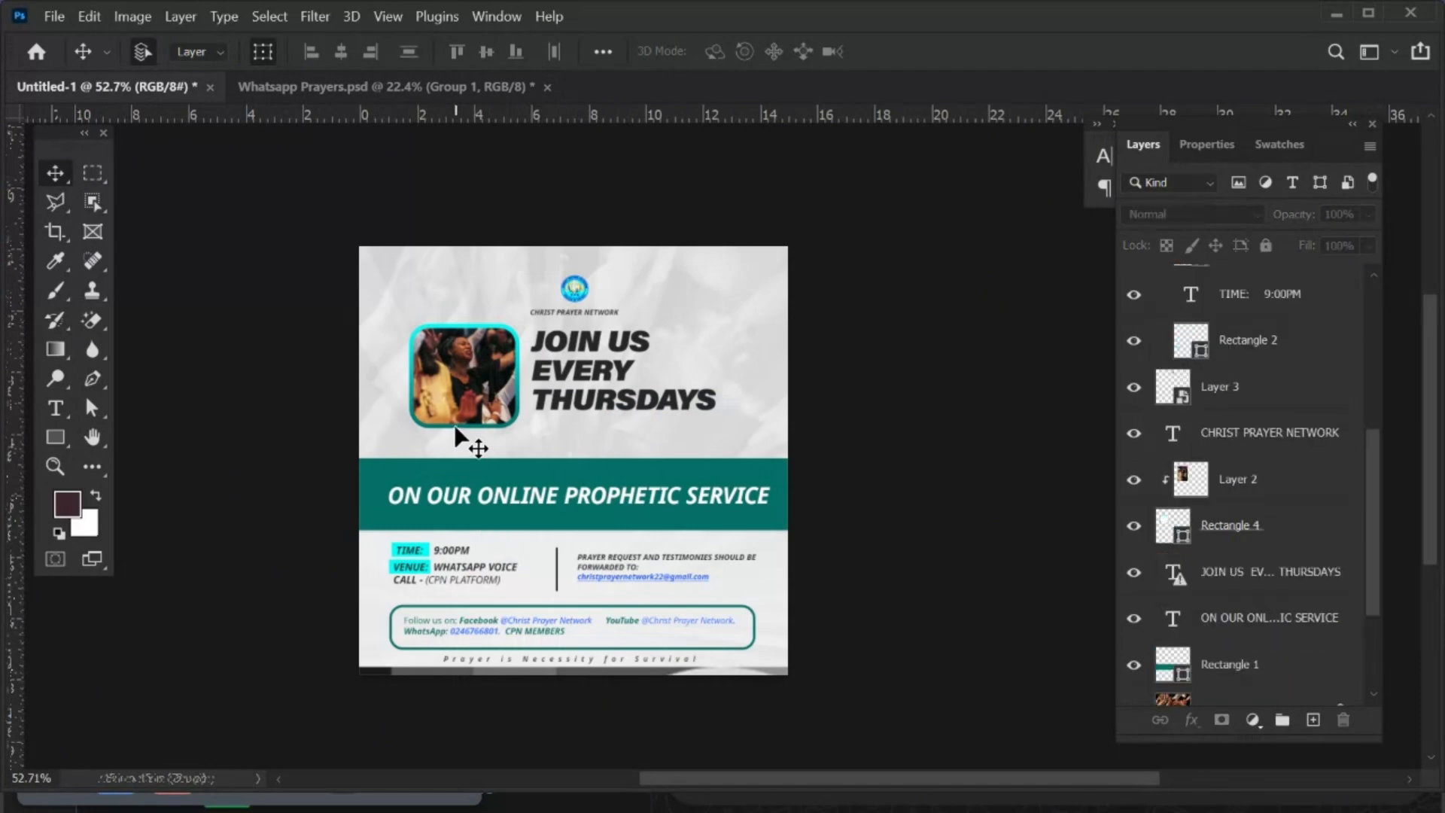
{"action": "left_click", "coordinate": [49, 21]}
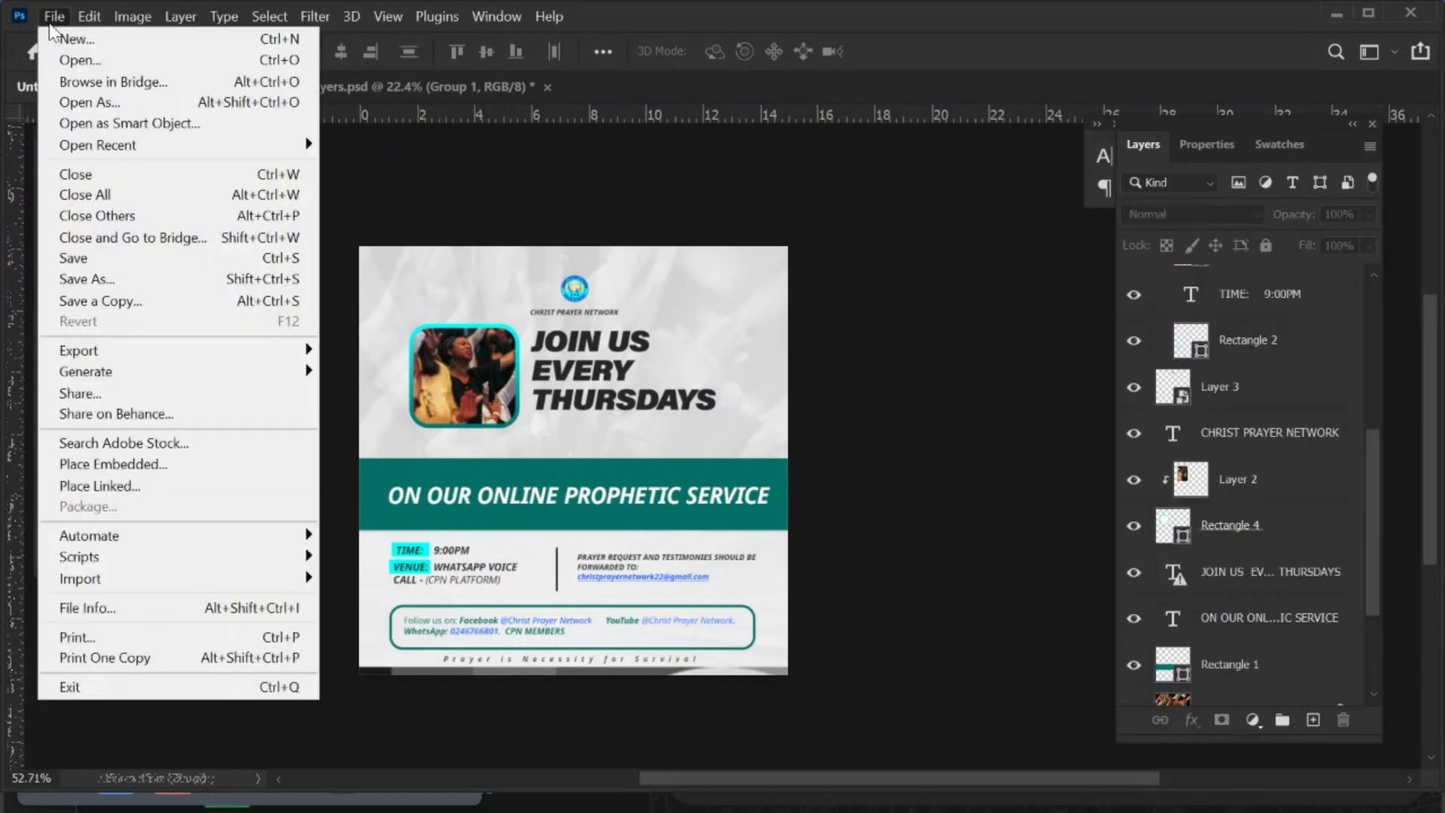
{"action": "mouse_move", "coordinate": [224, 357]}
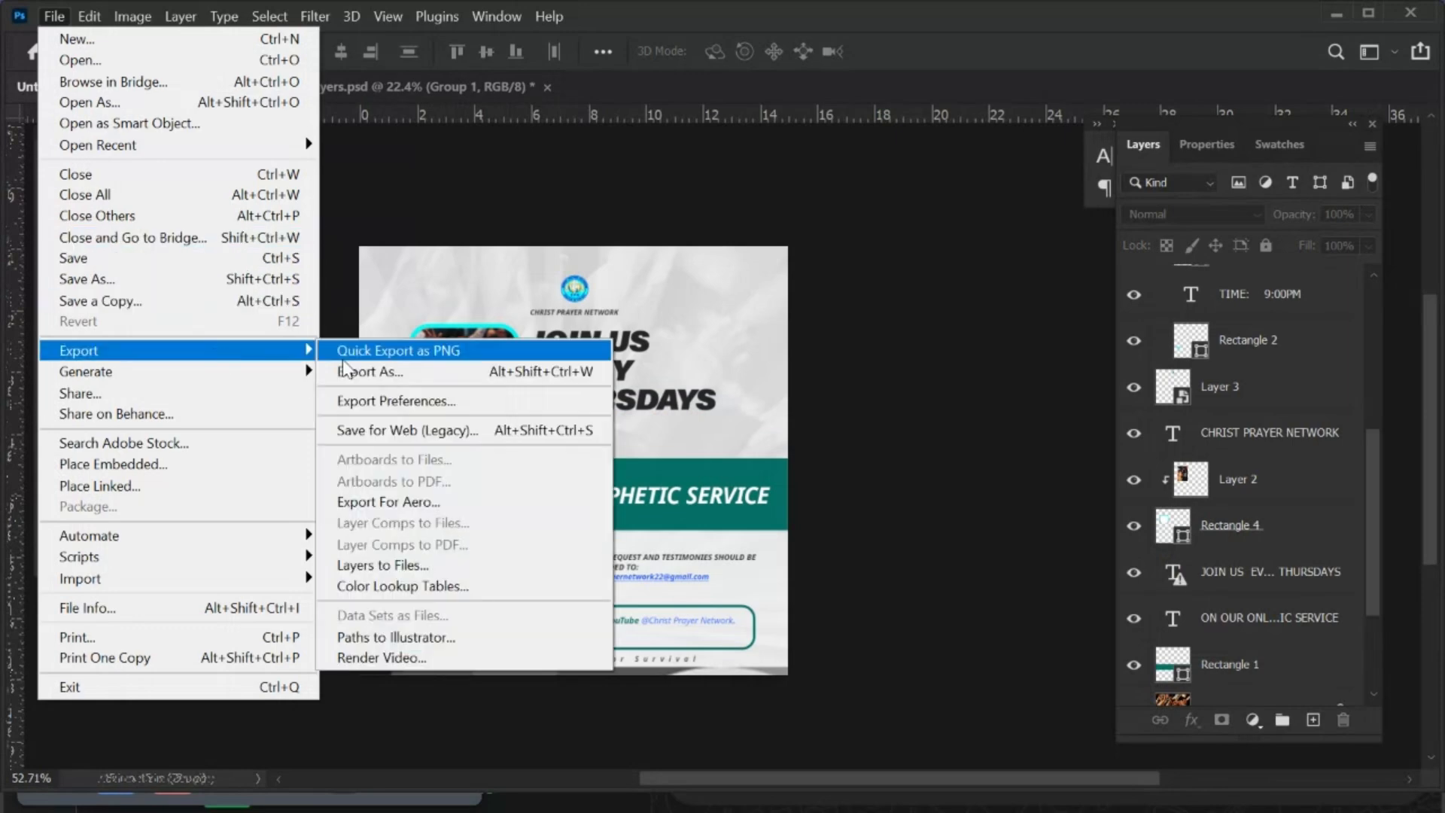
{"action": "left_click", "coordinate": [415, 374]}
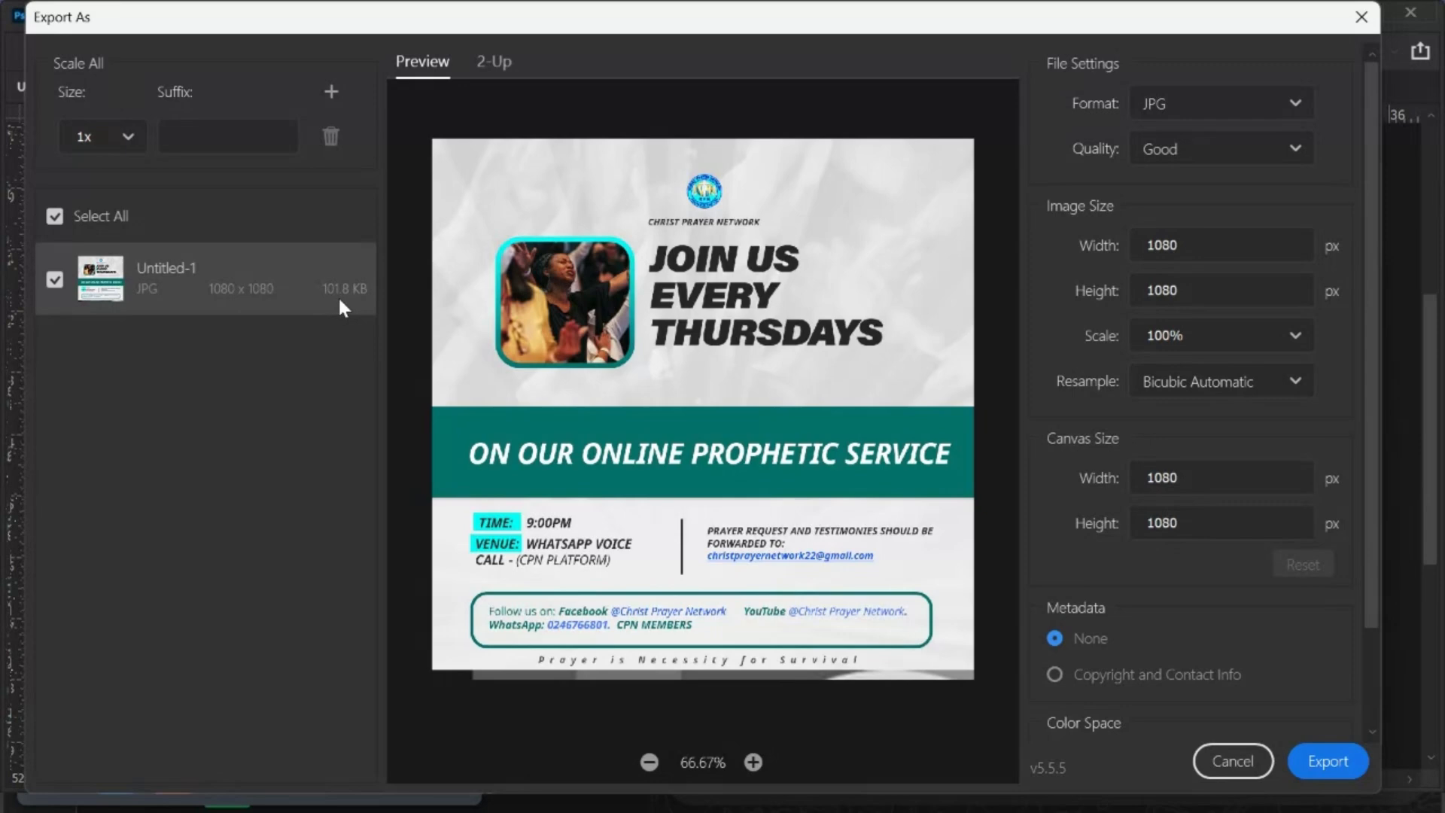
{"action": "left_click", "coordinate": [1151, 150]}
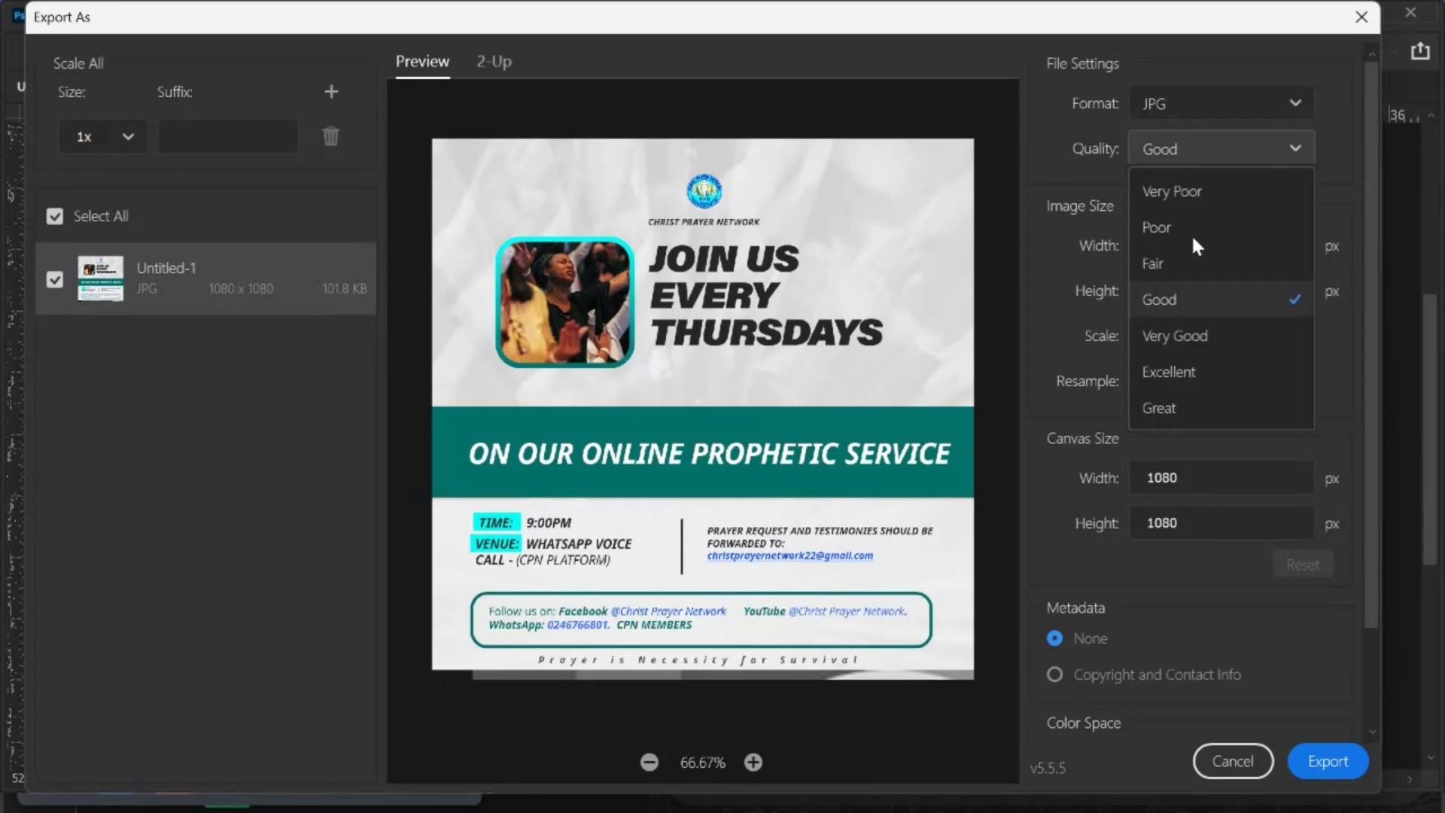
{"action": "left_click", "coordinate": [1184, 373]}
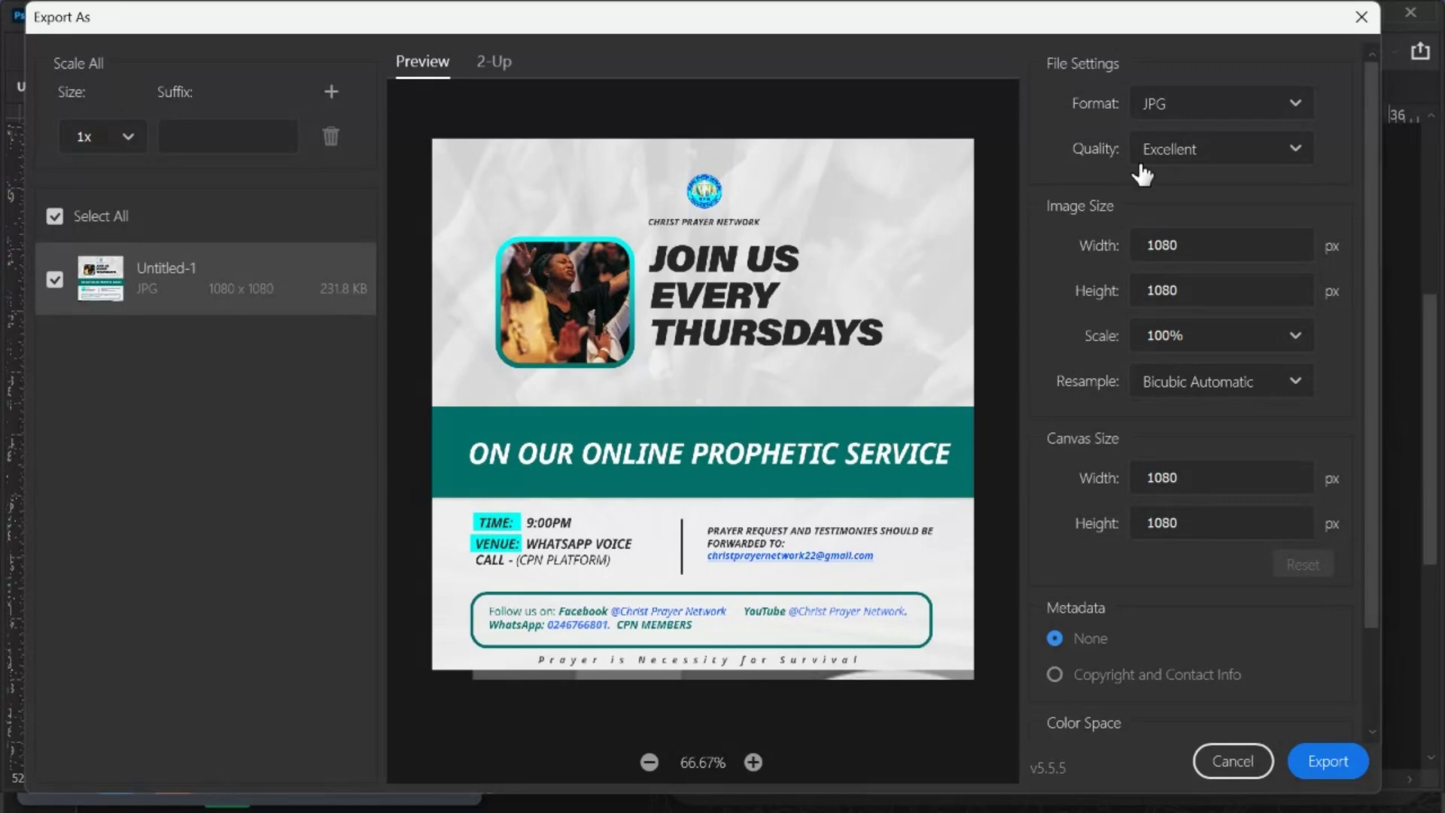
{"action": "left_click", "coordinate": [1212, 146]}
{"action": "left_click", "coordinate": [1200, 408]}
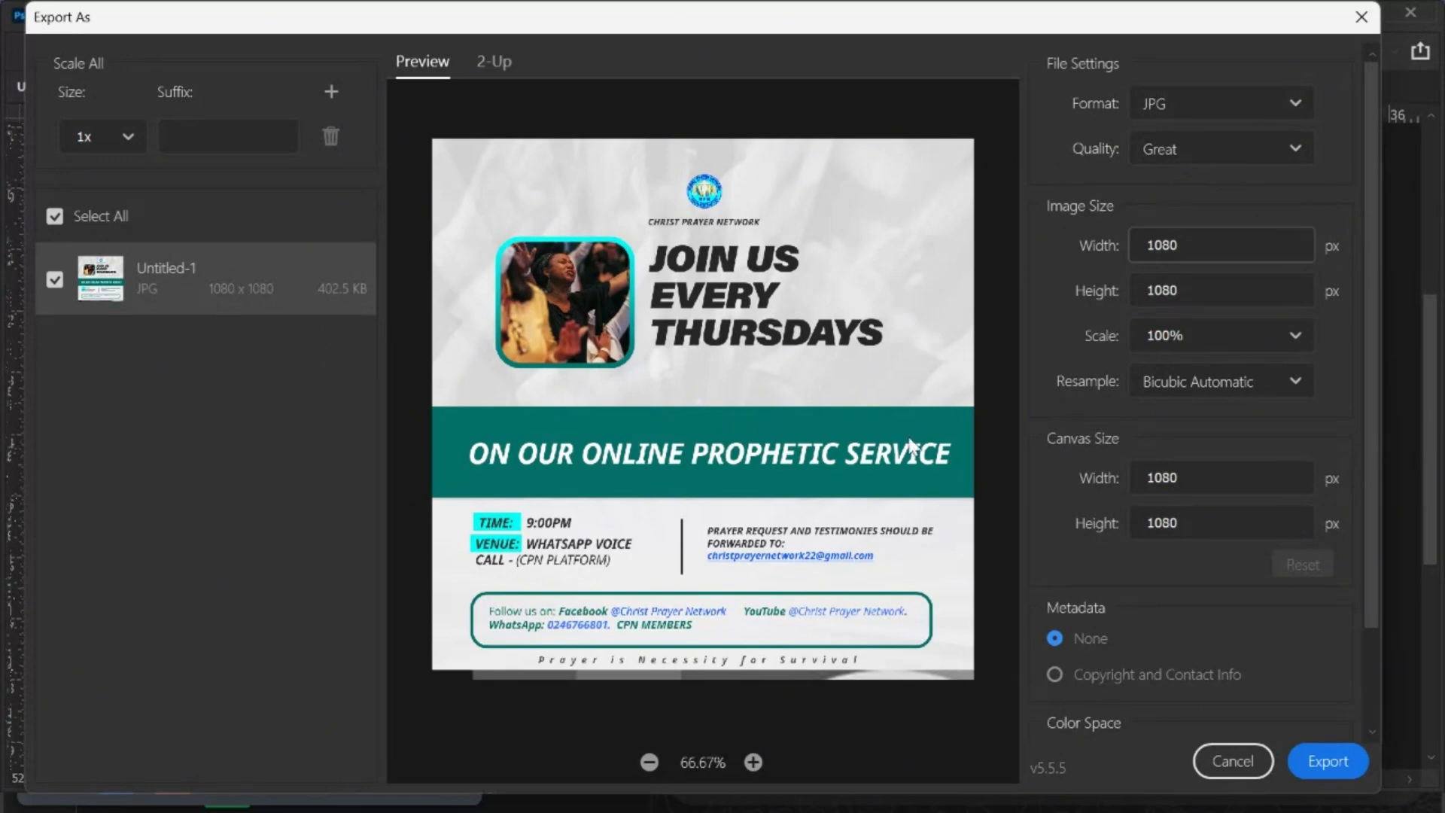
Export the flyer as a JPG to the project folder, starting its file name with "church fl".
{"action": "left_click", "coordinate": [1316, 761]}
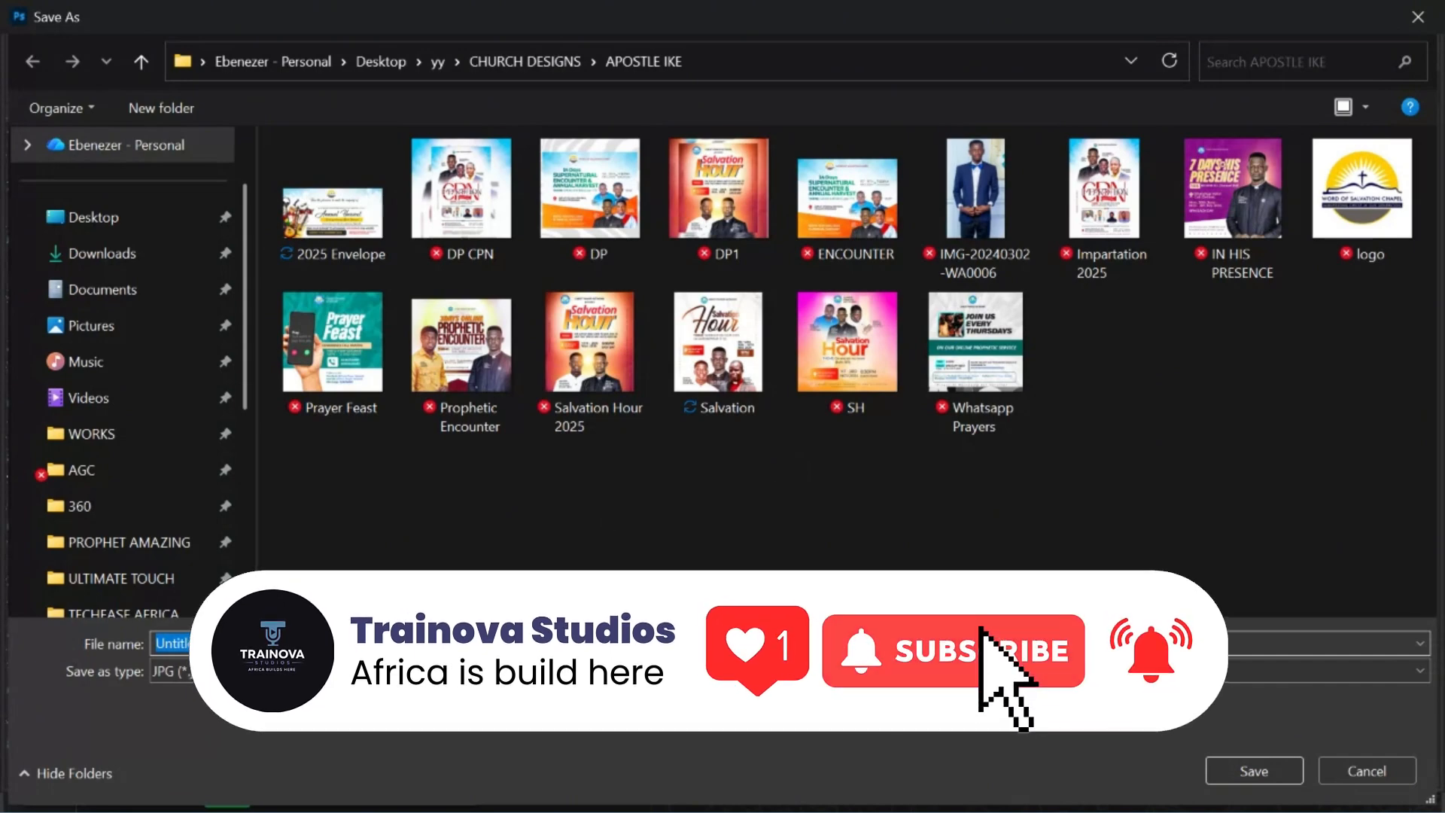
{"action": "type", "text": "chur"}
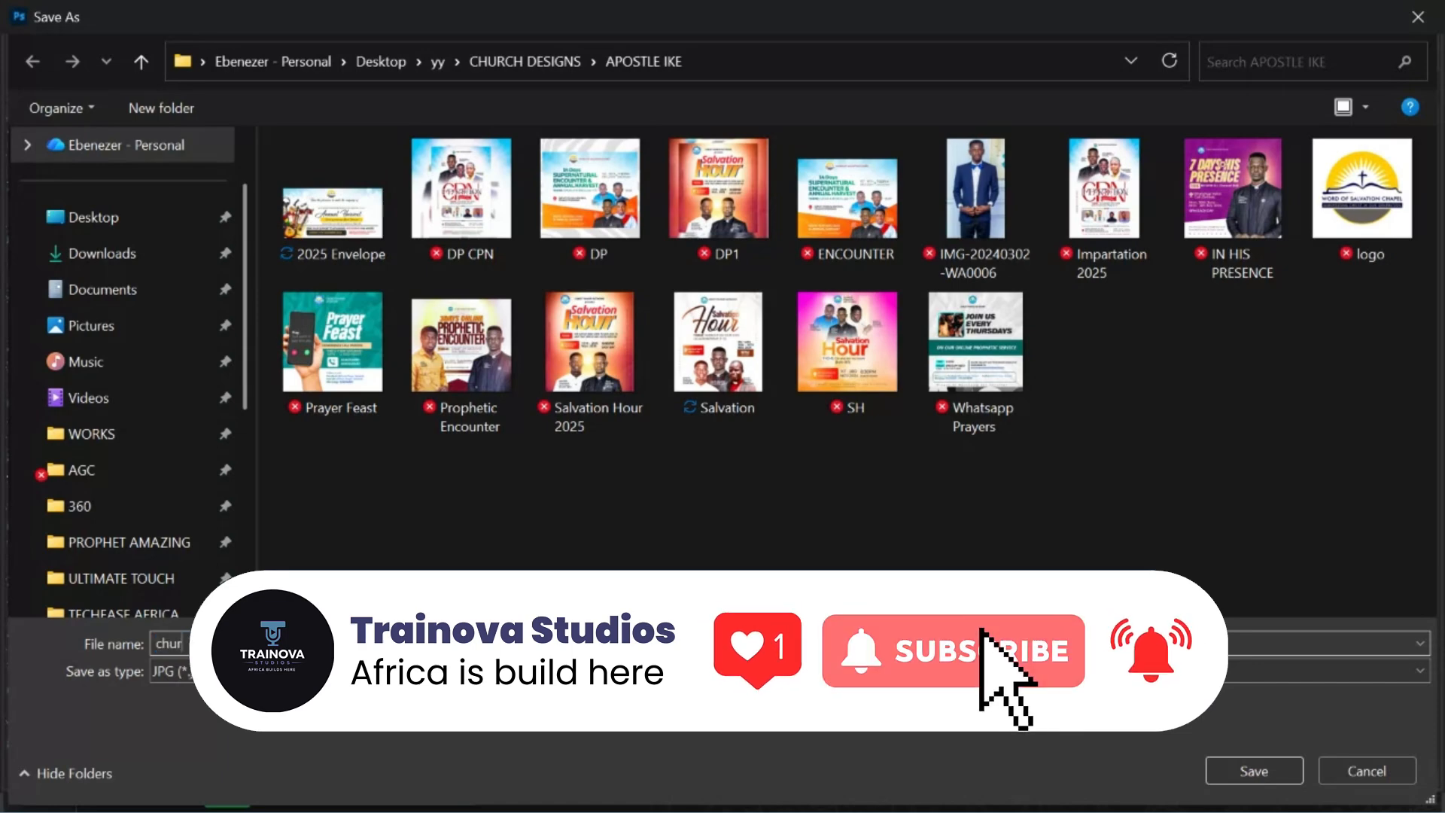
{"action": "type", "text": "ch fl"}
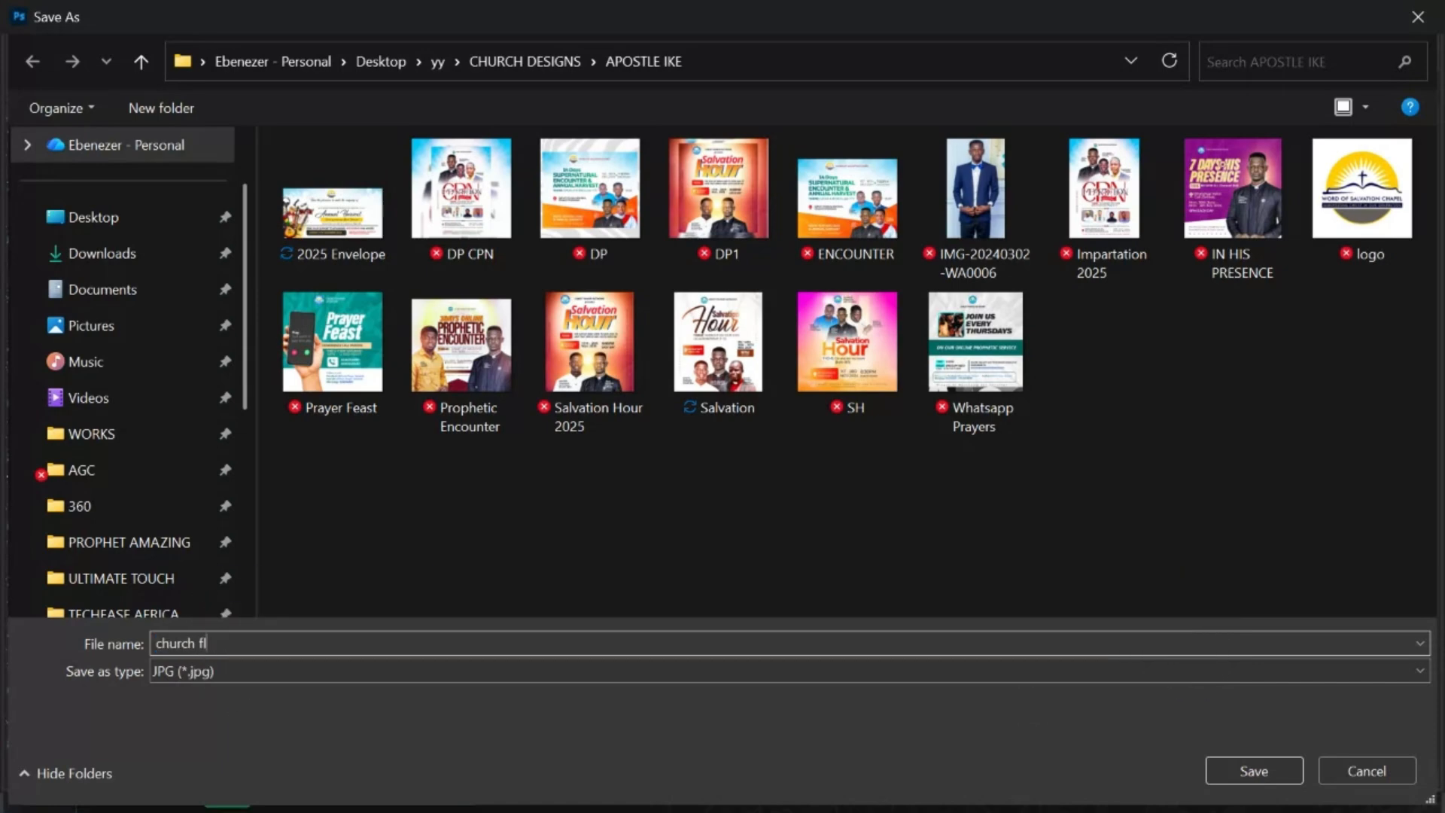